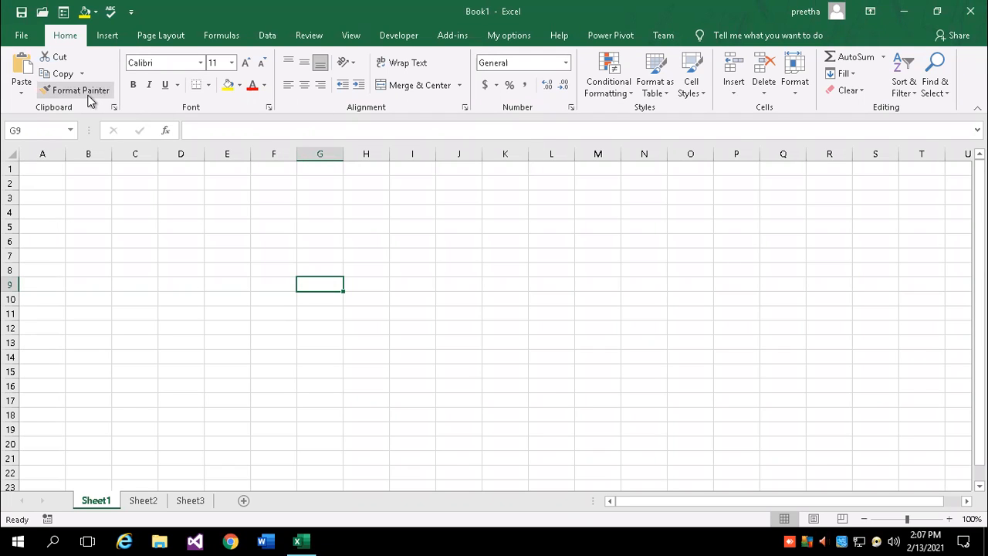
Glance at the Paste options in Excel, then bring up the Windows Start menu
left_click(21, 93)
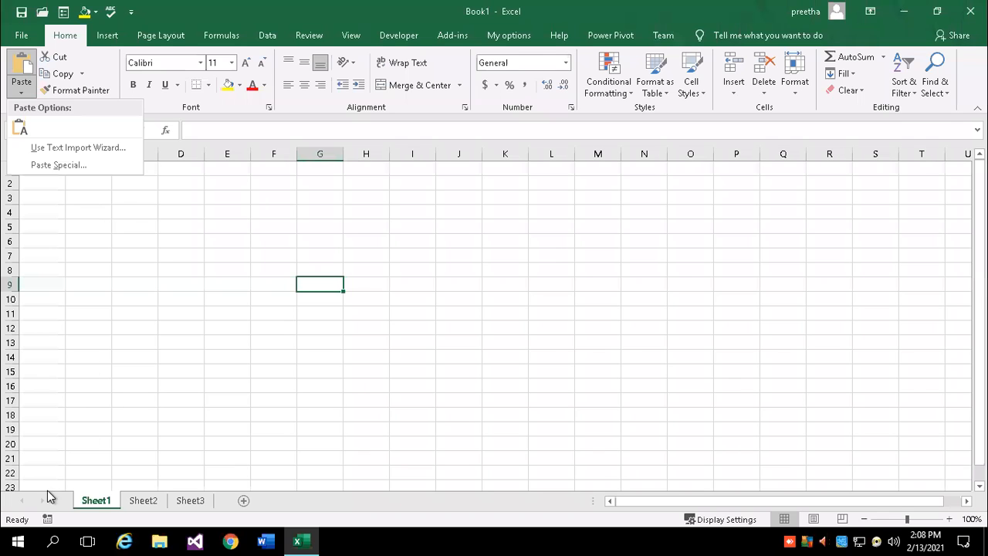
left_click(16, 534)
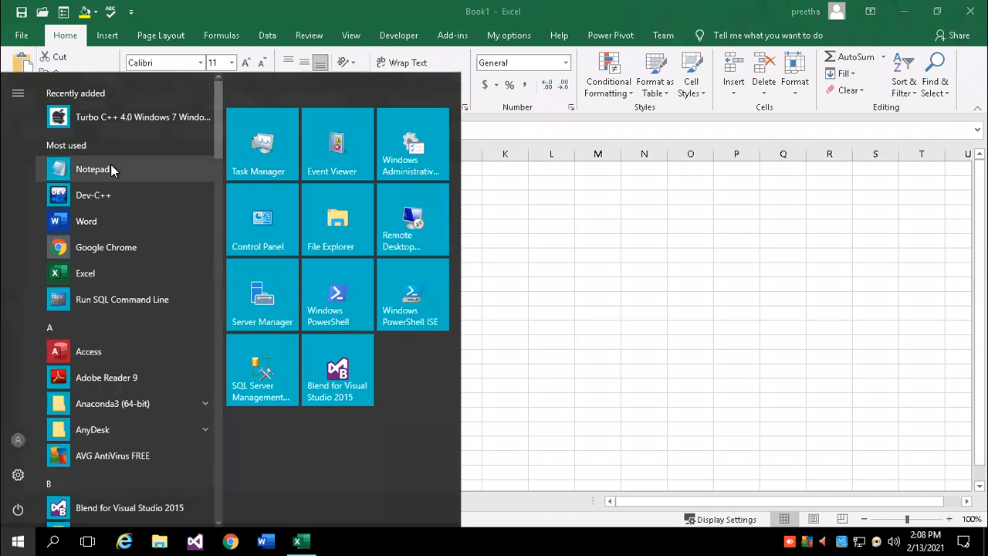
Launch Notepad and type 'Assignment #1' and '1. What are the uses of PasteSpecial'
left_click(110, 164)
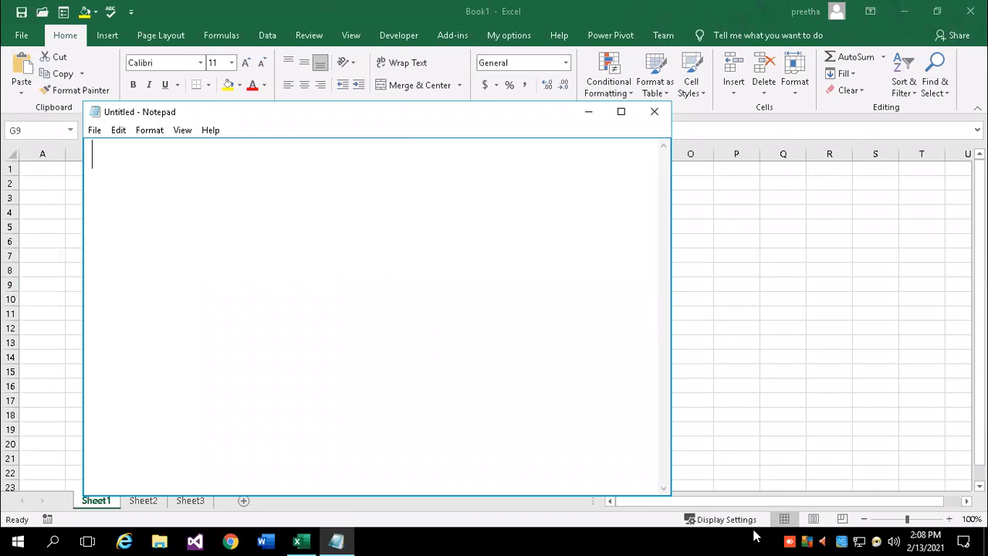
type("Assignm")
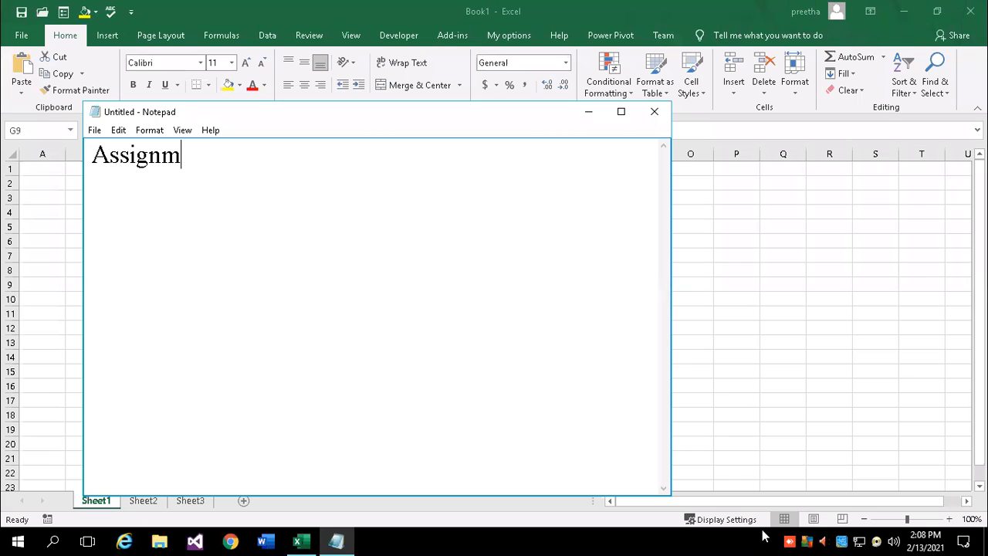
type("ent #1")
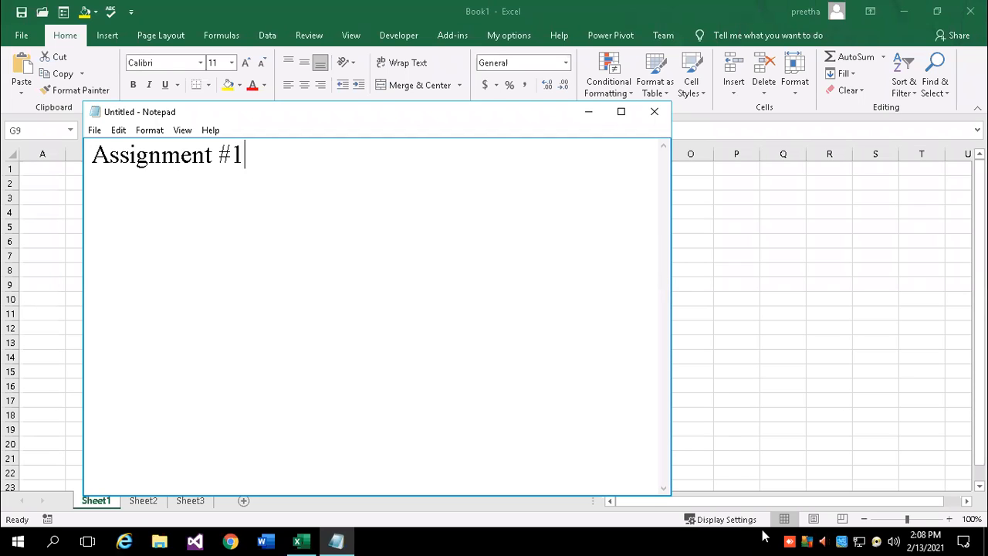
key("Return")
key("Return")
type("1. What")
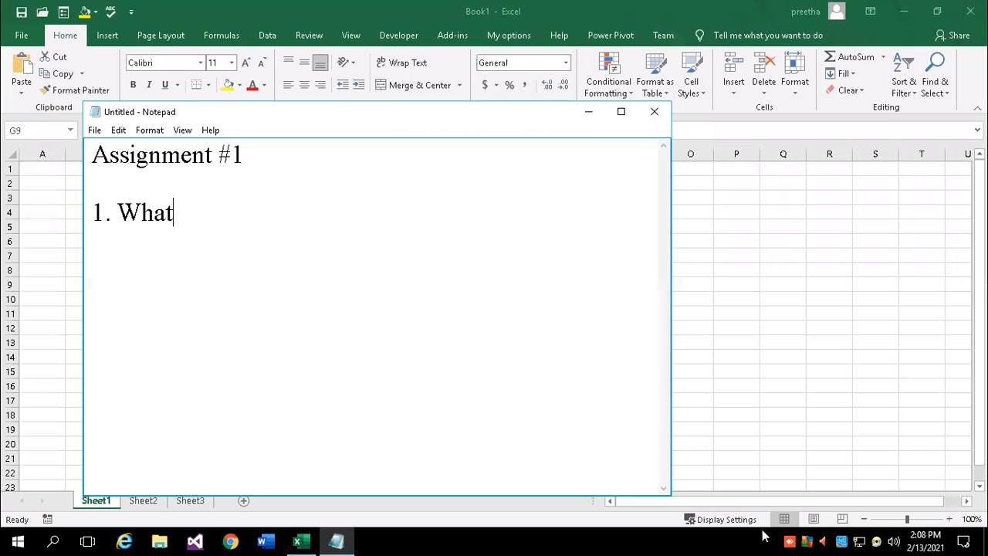
type(" are the ")
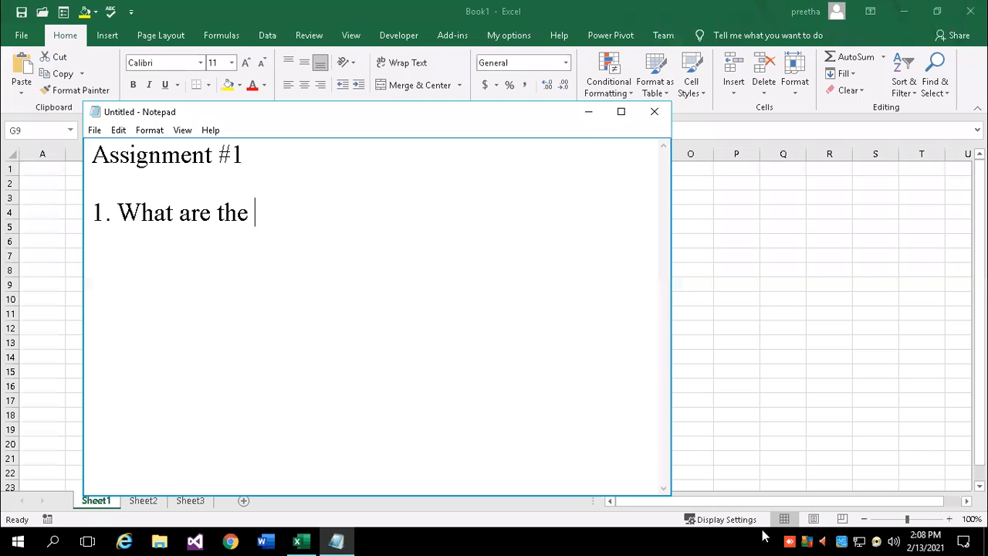
type("uses ")
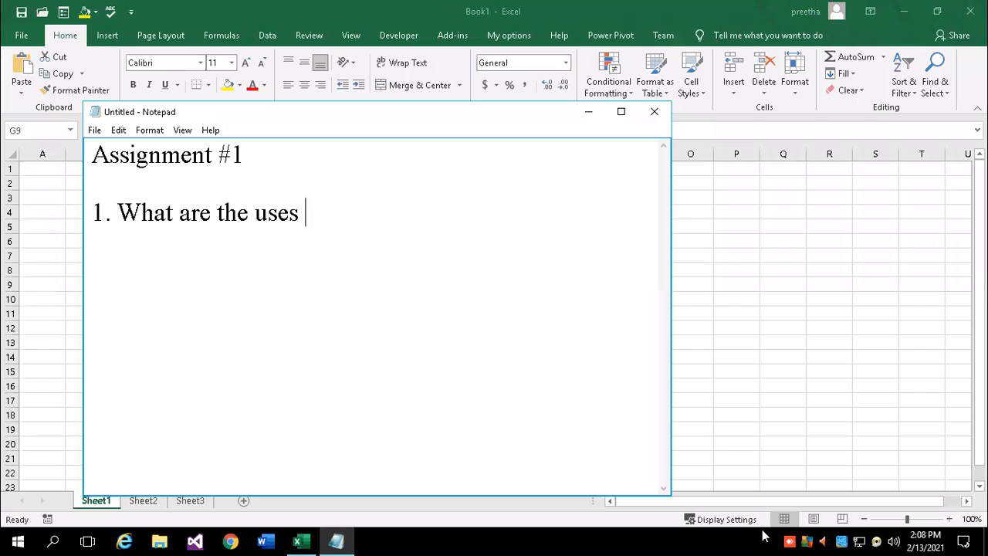
type("of Pase")
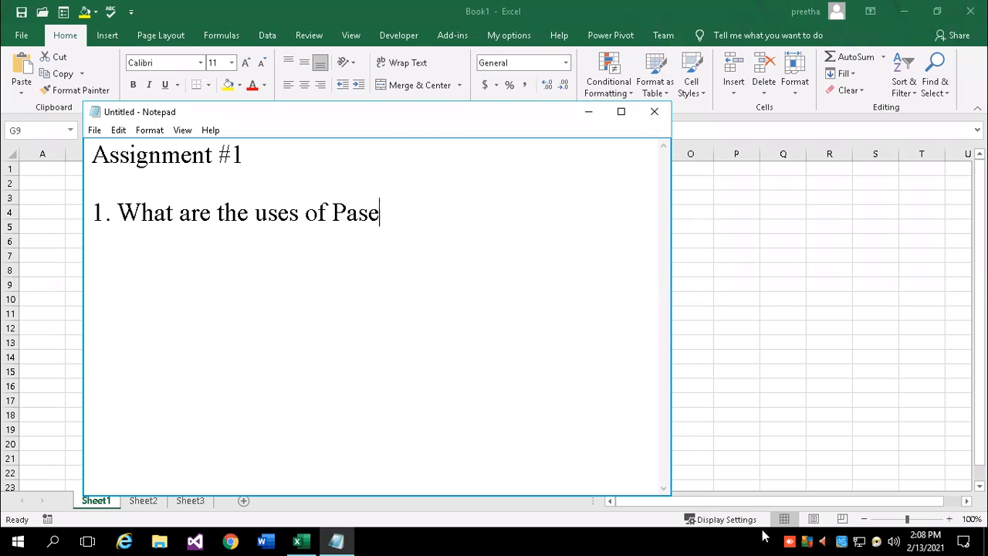
key("BackSpace")
type("teSp")
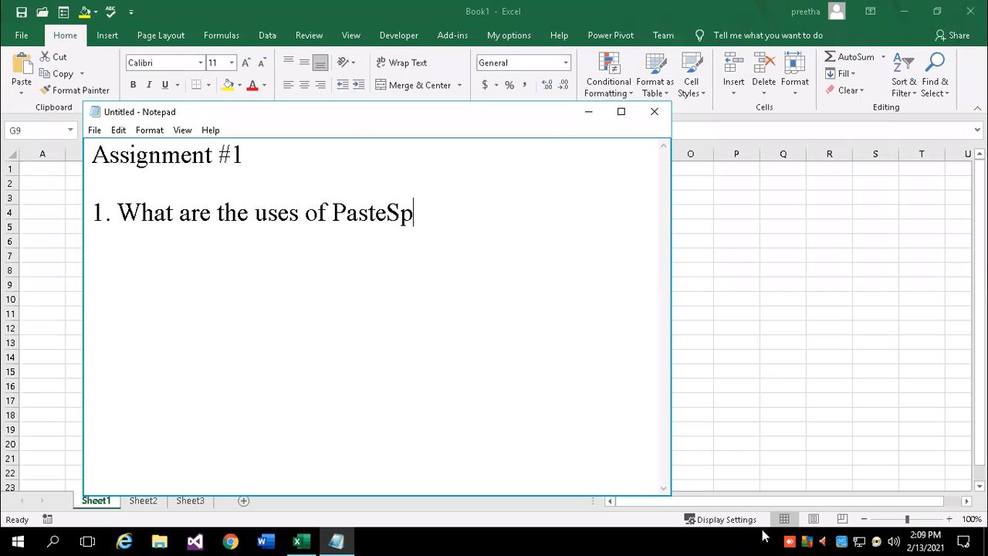
type("ecial")
key("Return")
Add '2. Write Any 5 features of SpreadSheet' and begin '3. Explain NumberFormatting'
type("2. ")
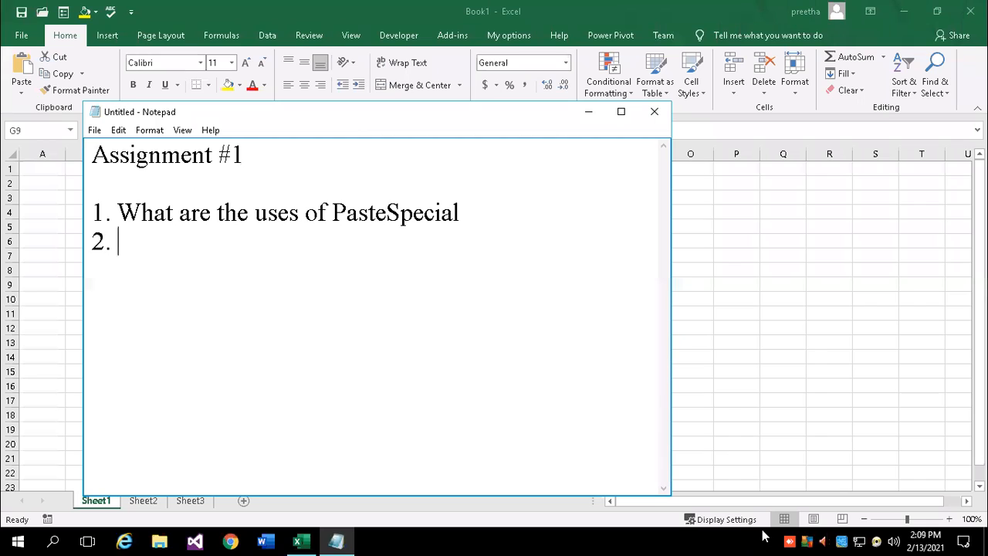
type("Write ")
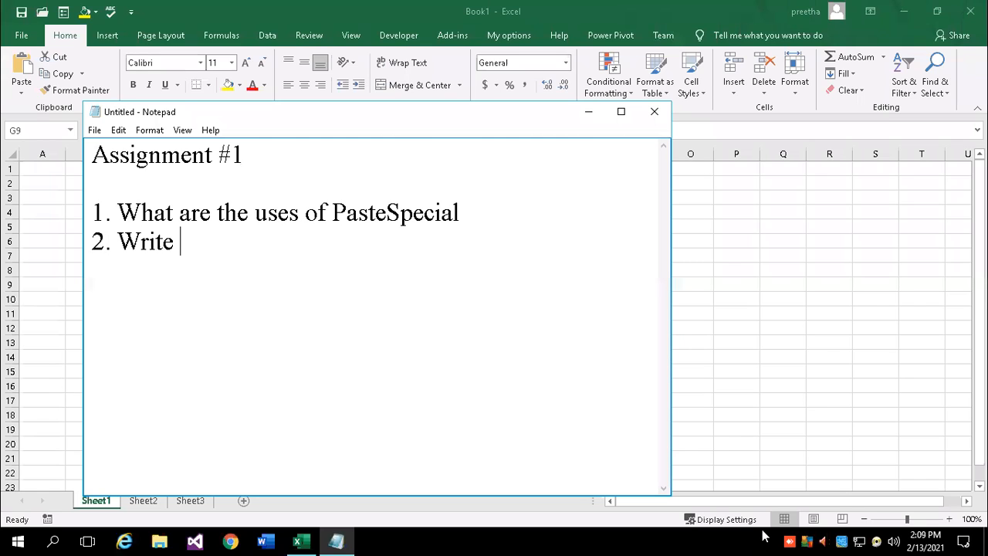
type("Any 5 featured")
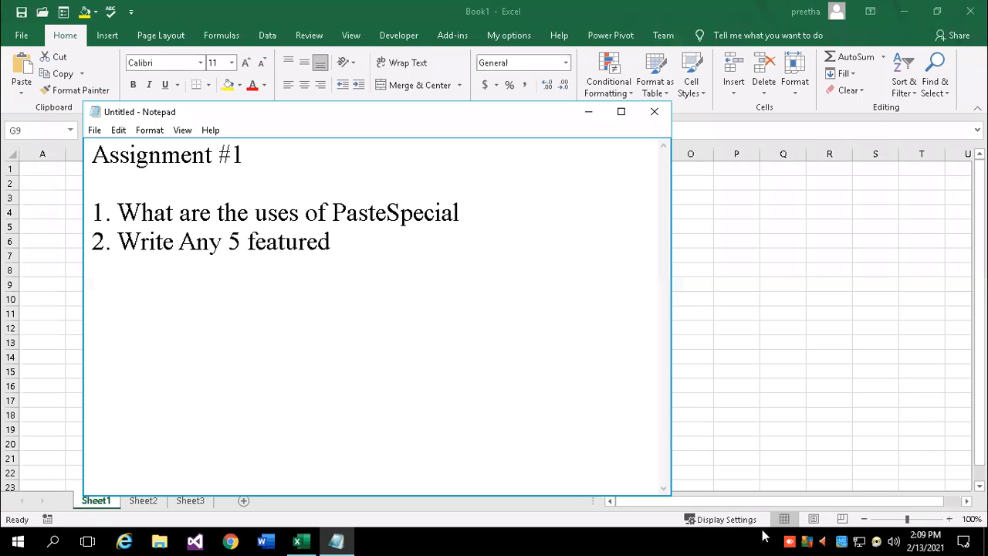
key("BackSpace")
type("s of SpreadSheet")
key("Return")
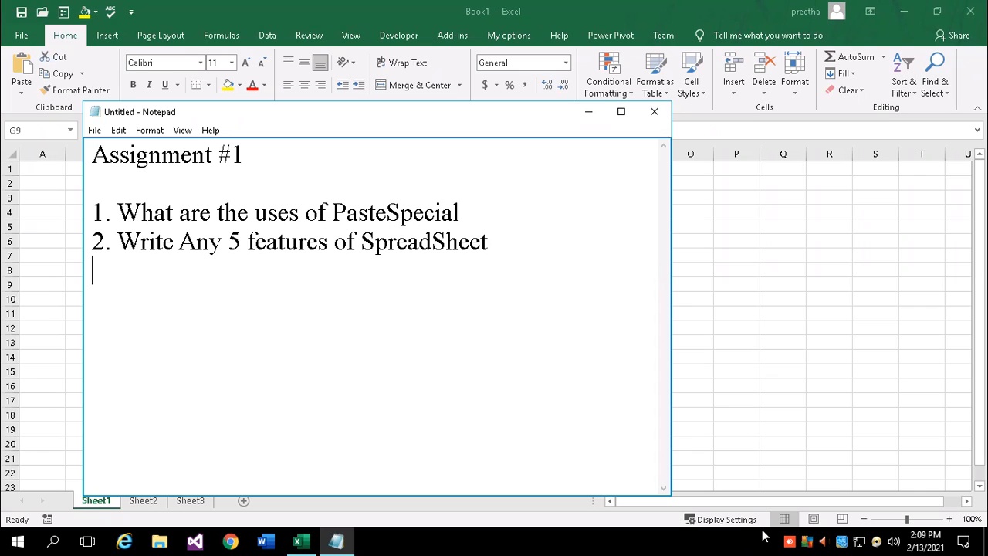
type("3. Explain NumberF")
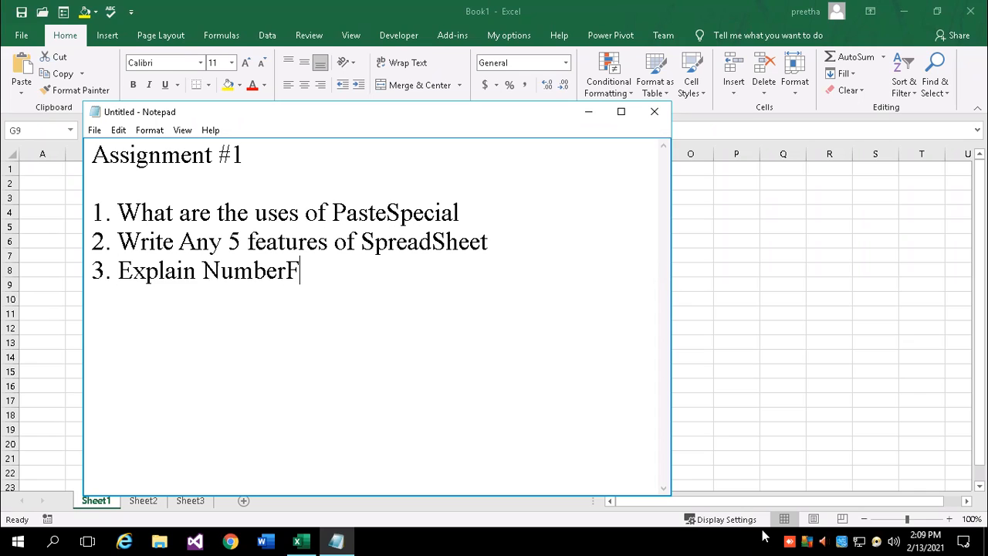
type("ormatting")
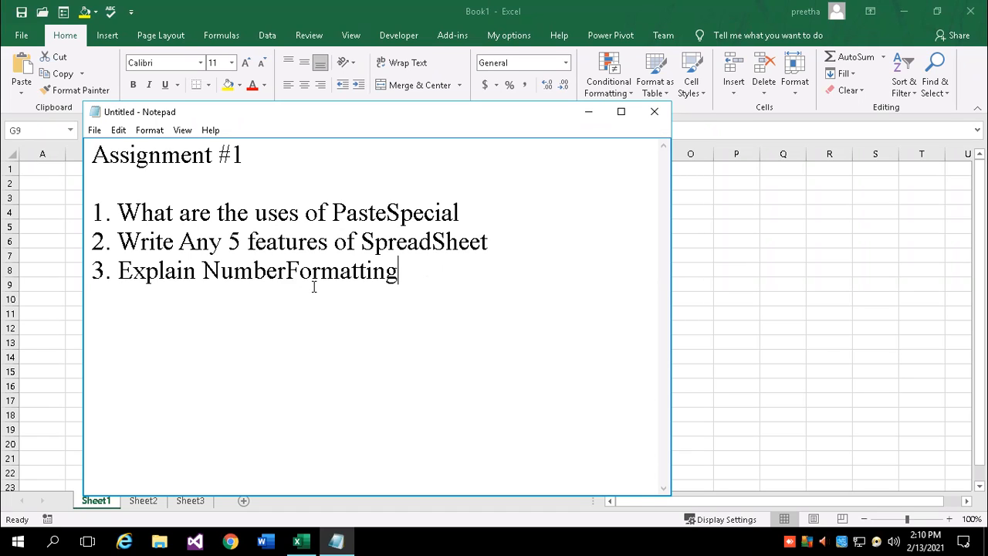
Select 'NumberFormatting', minimize Notepad briefly, then restore it and clear the selection
left_click_drag(206, 269, 415, 271)
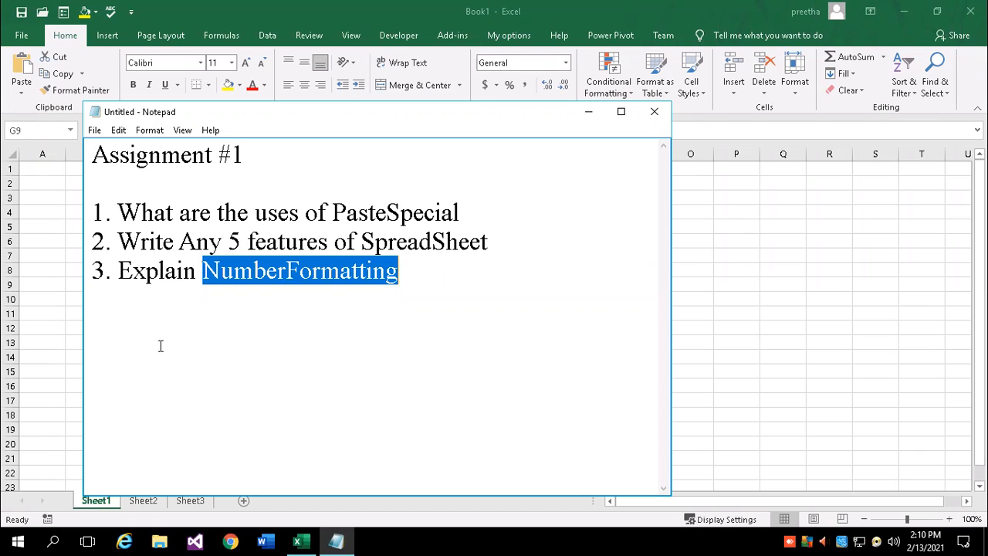
left_click(588, 114)
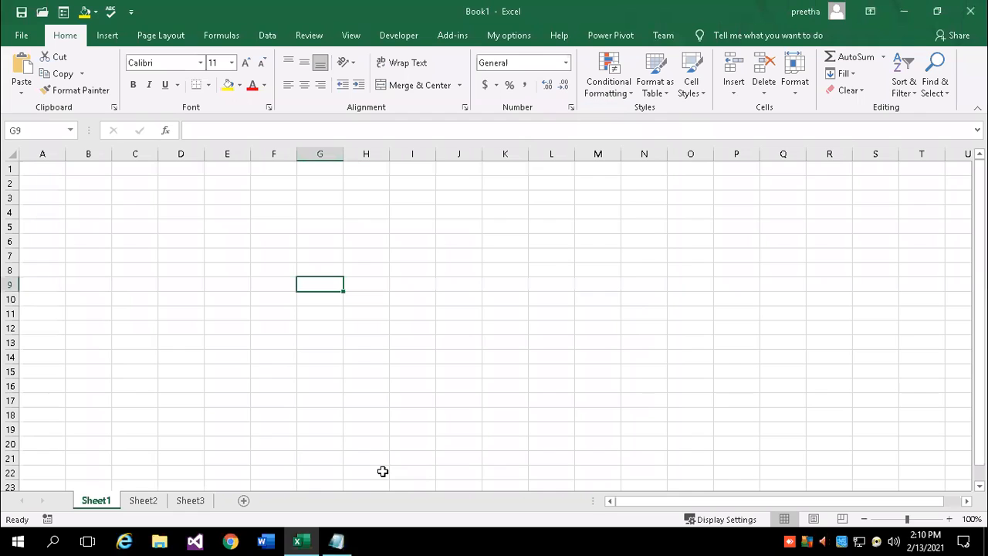
left_click(336, 540)
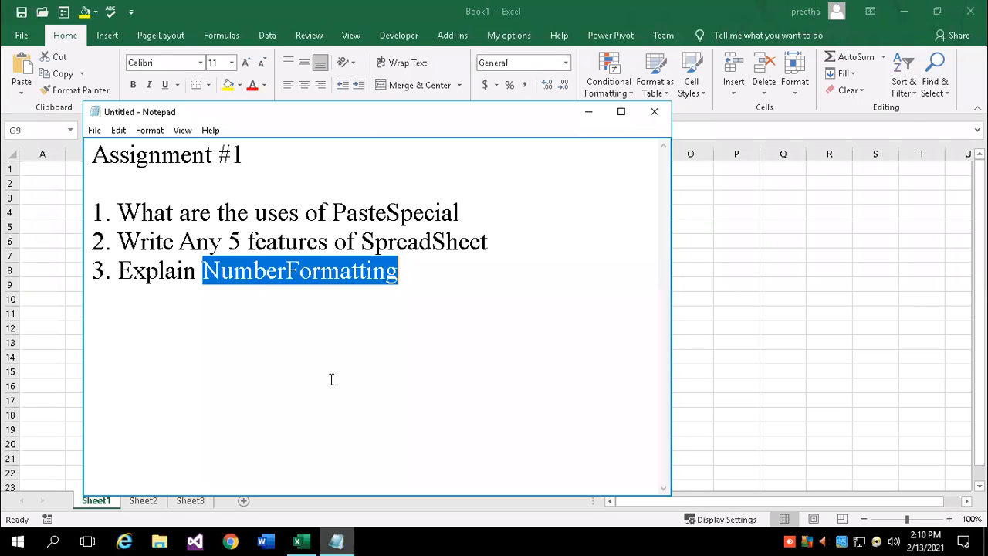
left_click(369, 353)
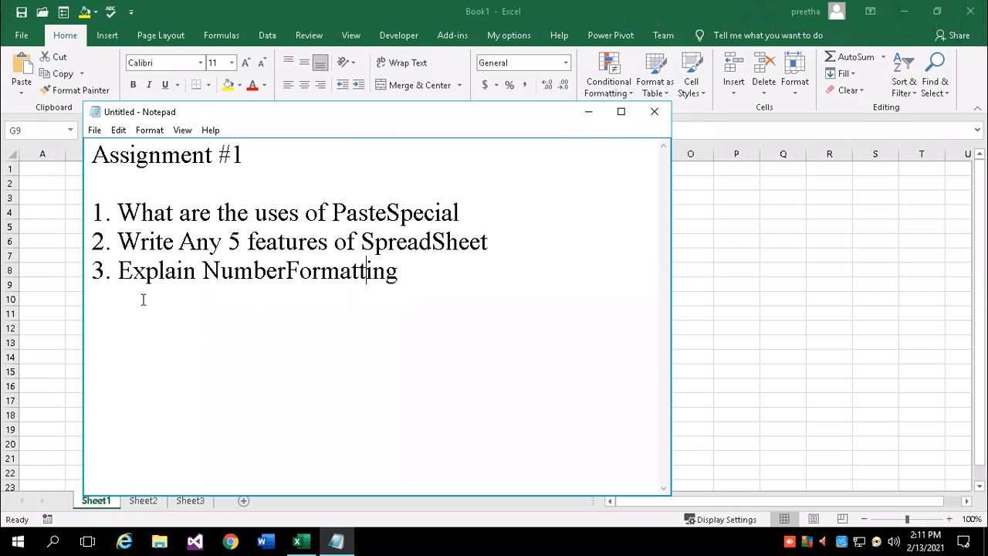
Add the instructor's e-mail address under question three, then start a 'Conditional Formatting' heading
left_click(439, 288)
key("Return")
key("Return")
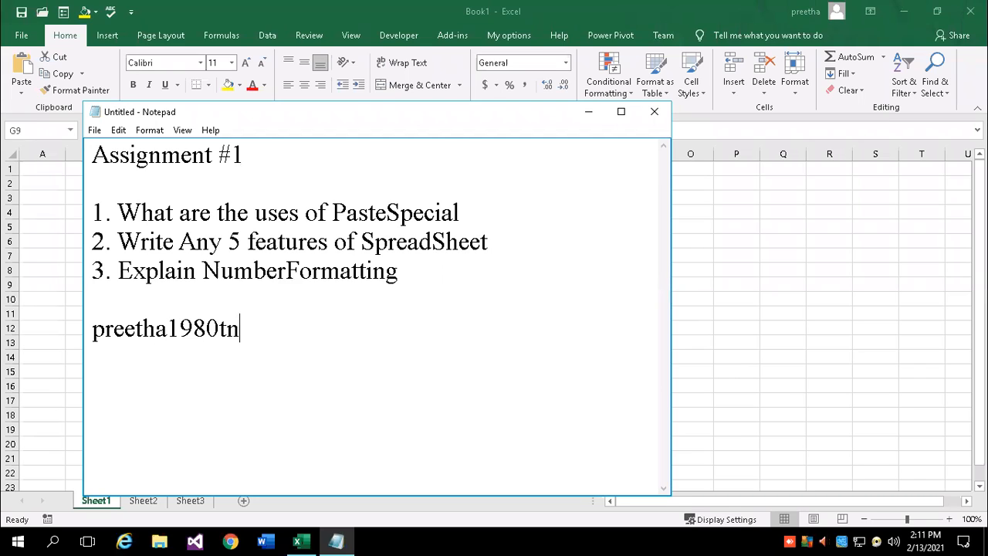
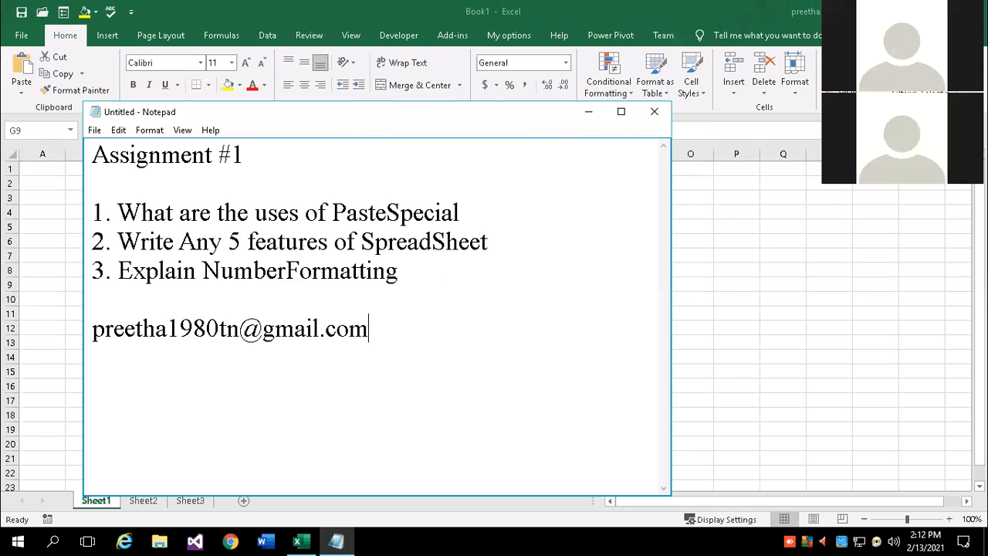
key("Return")
key("Return")
key("Return")
type("Conditio")
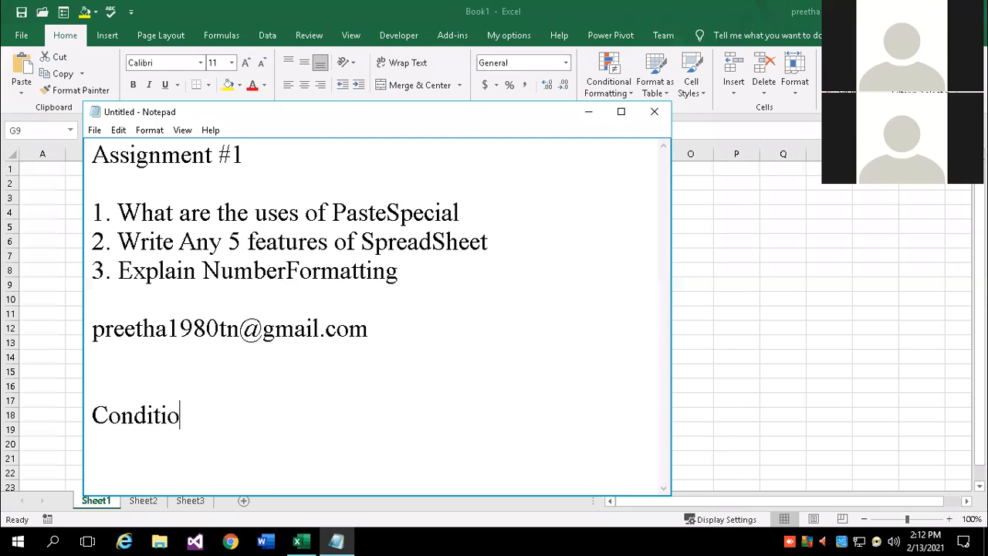
type("nal Formatting")
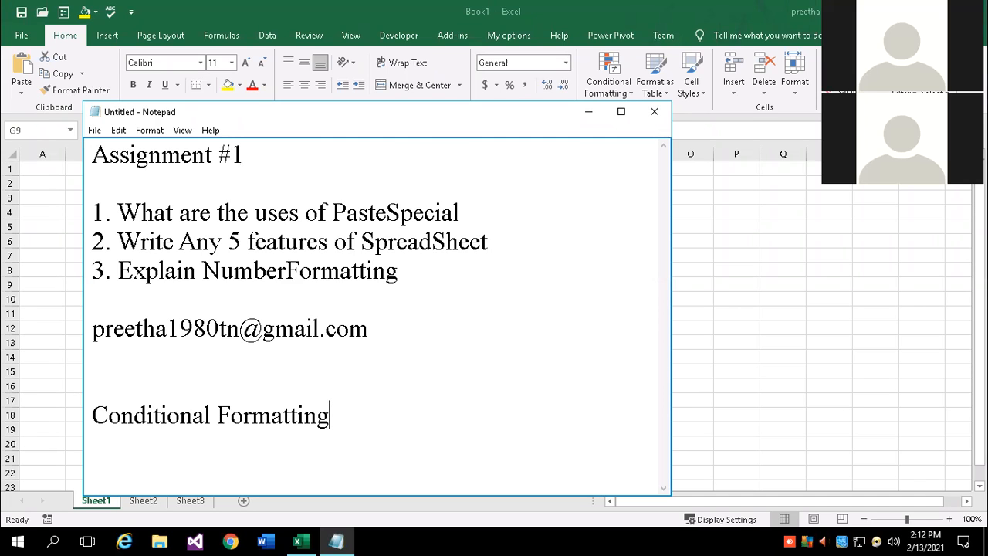
Move Notepad aside and return to Excel, zoomed to 120% with cell A1 selected
key("Return")
left_click_drag(423, 112, 422, 168)
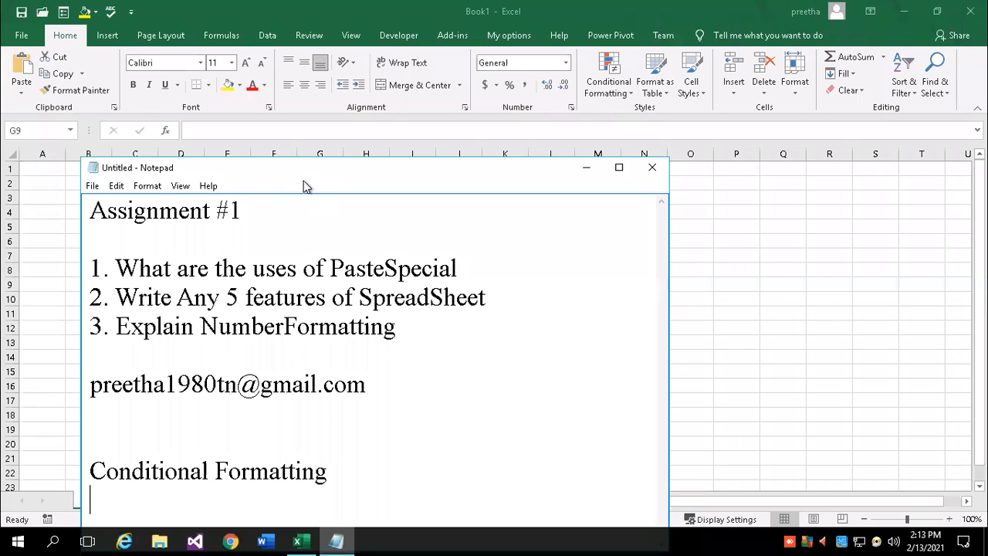
key("alt+Tab")
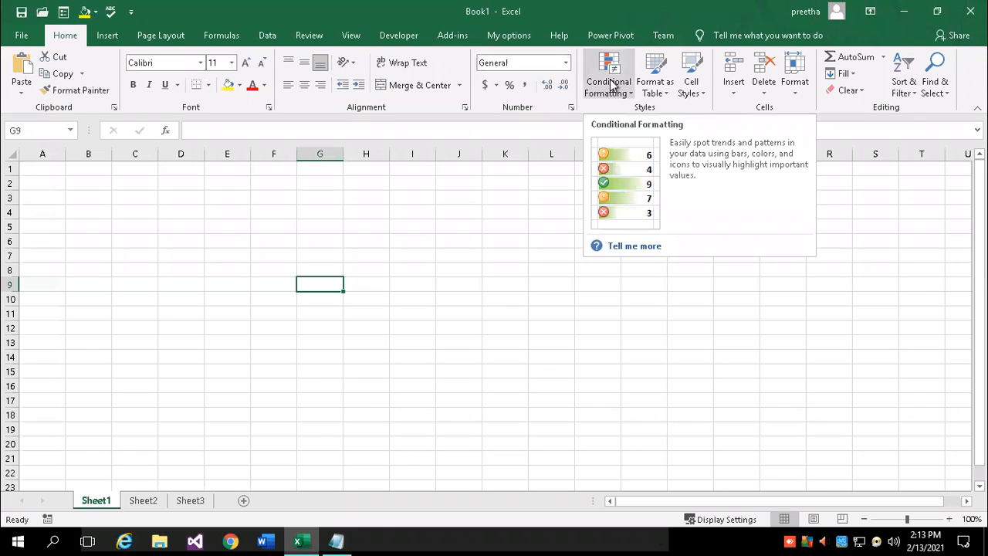
left_click(949, 518)
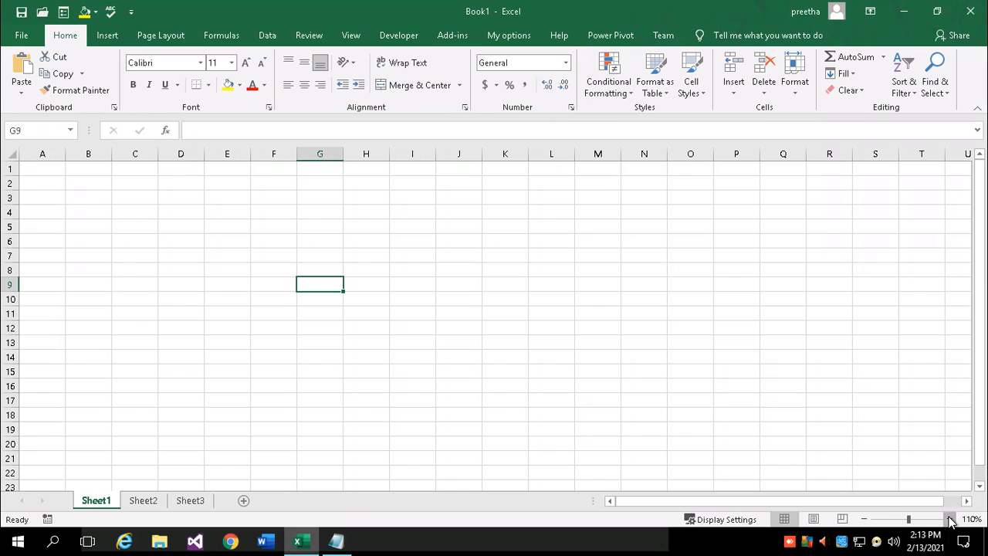
left_click(949, 519)
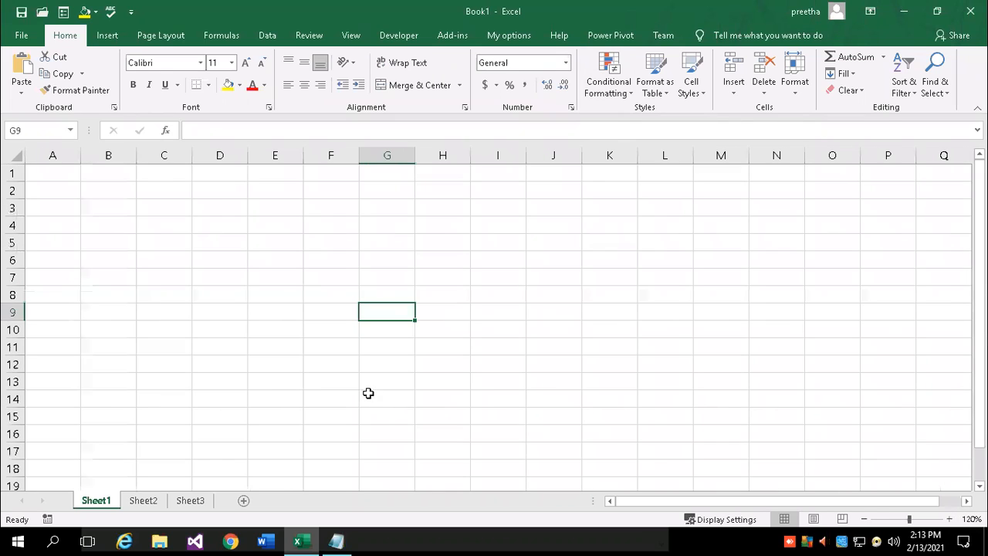
left_click(59, 177)
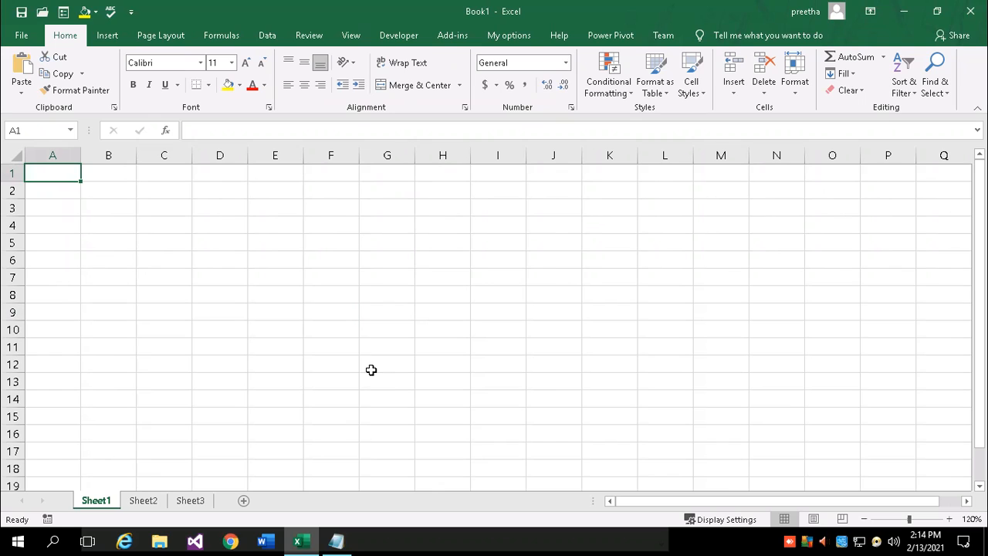
Enter 41, 52, 63, 47, 47, 99, 63, 52, 45, 30, 99 down A1:A11, correcting A4 to 47
type("41")
key("Return")
type("52")
key("Return")
type("63")
key("Return")
type("84+")
key("Return")
type("95")
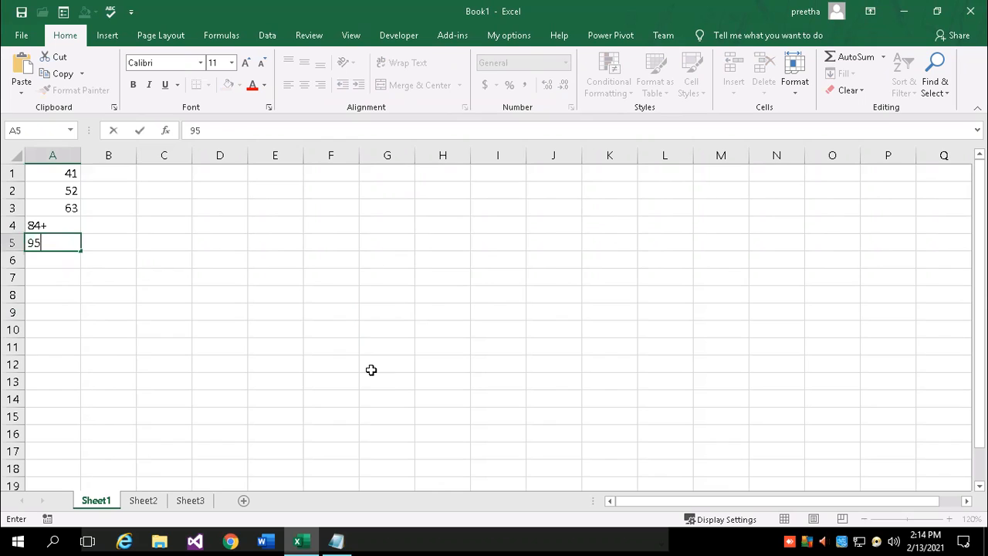
key("ctrl+Return")
key("Up")
key("Up")
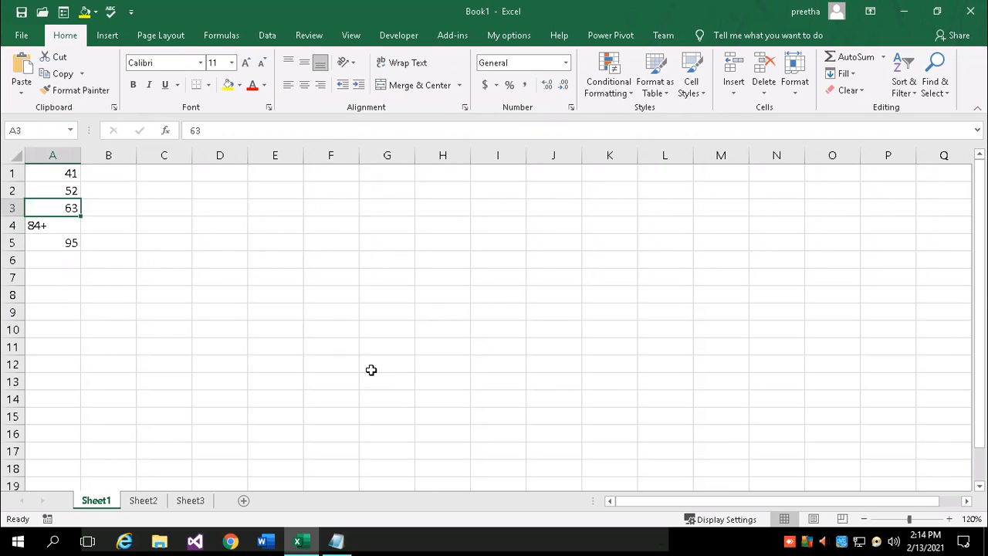
key("Down")
type("47")
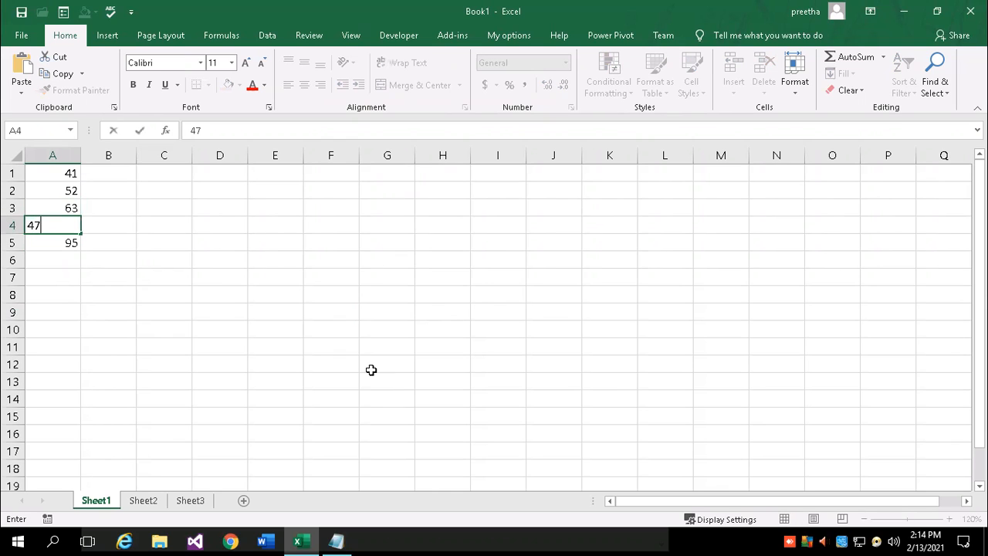
key("Return")
type("47")
key("Return")
type("99")
key("Return")
type("63")
key("Return")
type("52")
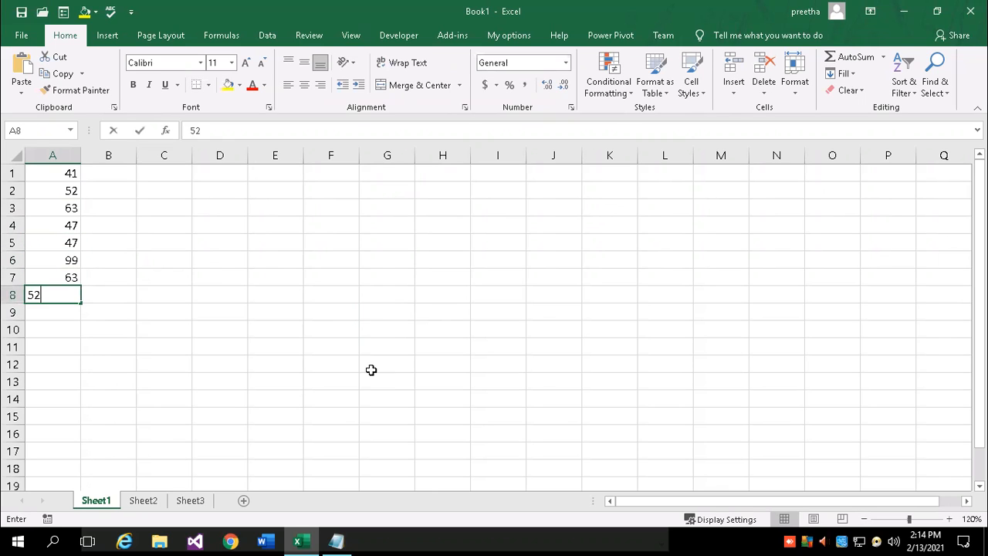
key("Return")
type("45")
key("Return")
type("30")
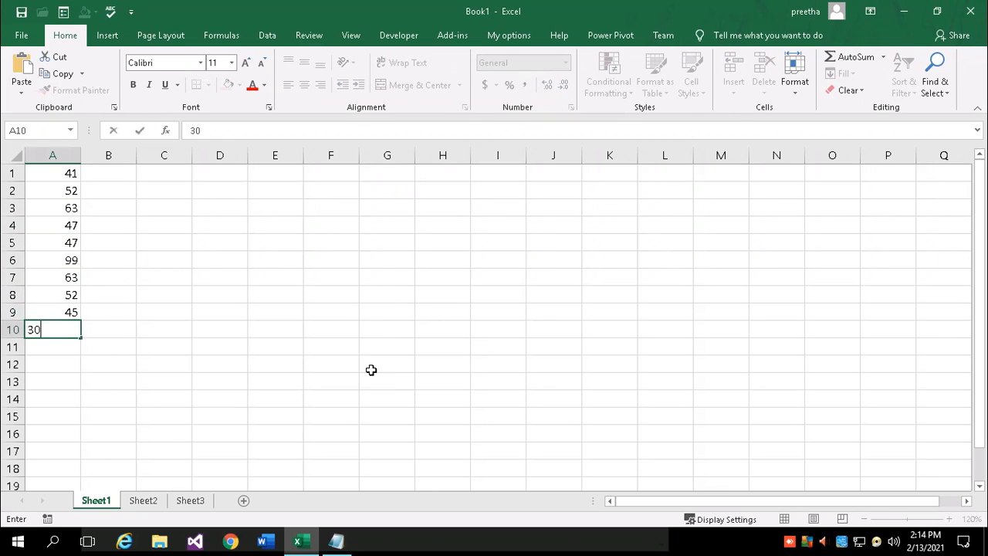
key("Return")
type("99")
key("Return")
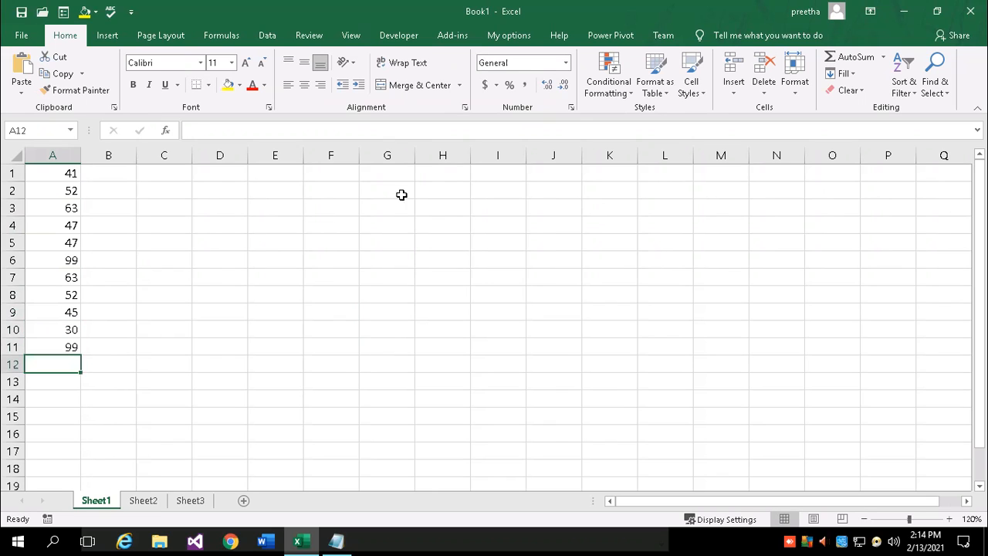
Fill B1:B11 with 47, 85, 92, 54, 47, 25, 36, 47, 14, 25, 89
left_click(117, 171)
type("47")
key("Return")
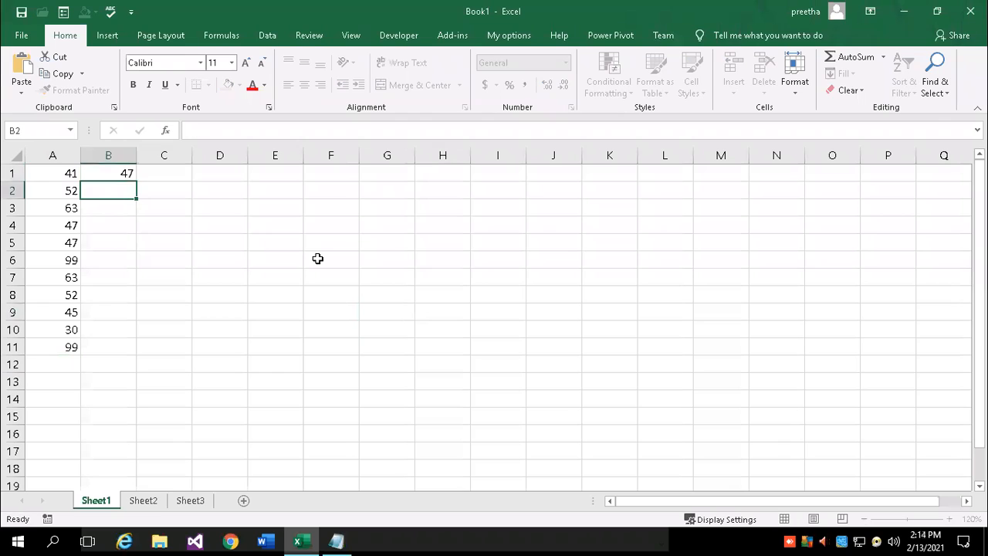
type("85")
key("Return")
type("92")
key("Return")
type("54")
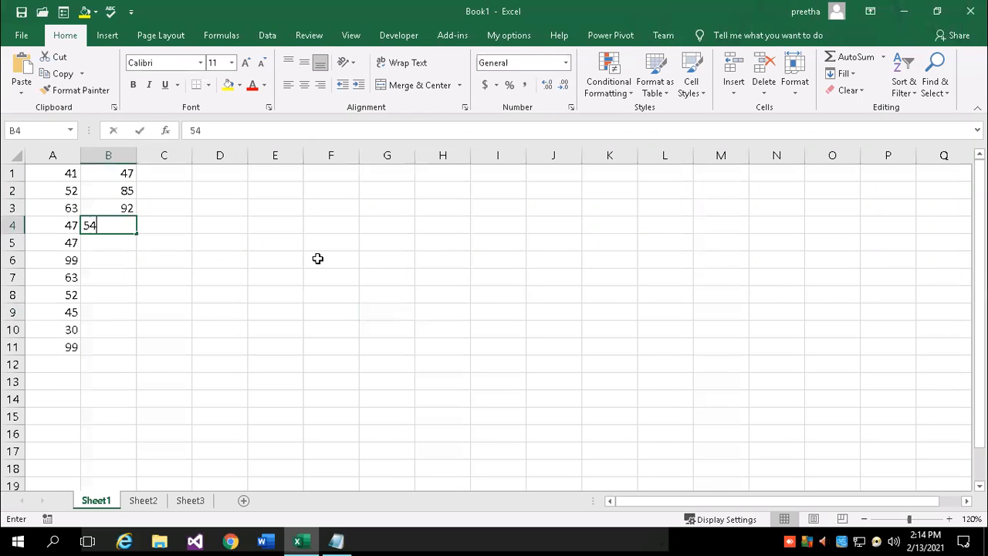
key("Return")
type("47")
key("Return")
type("25")
key("Return")
type("36")
key("Return")
type("47")
key("Return")
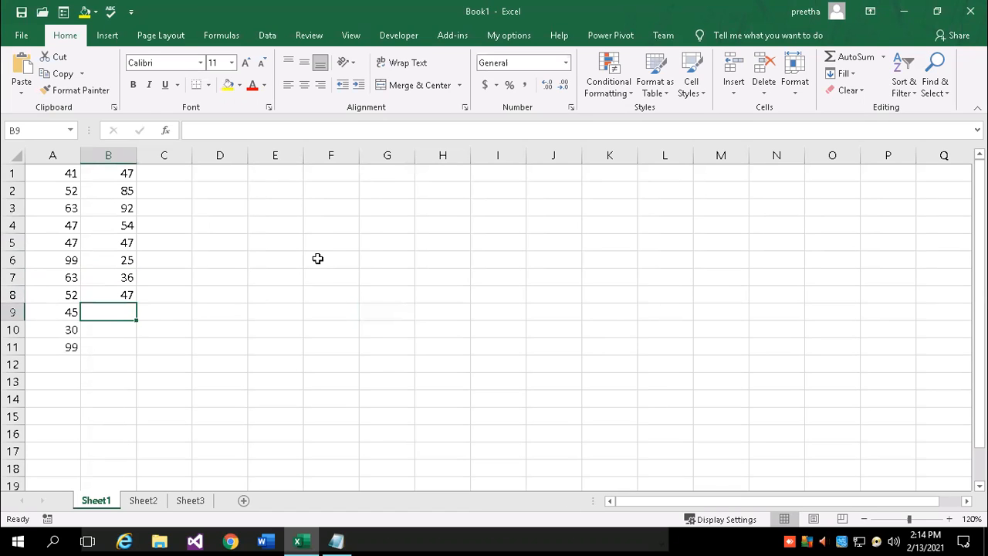
type("14")
key("Return")
type("25")
key("Return")
type("89")
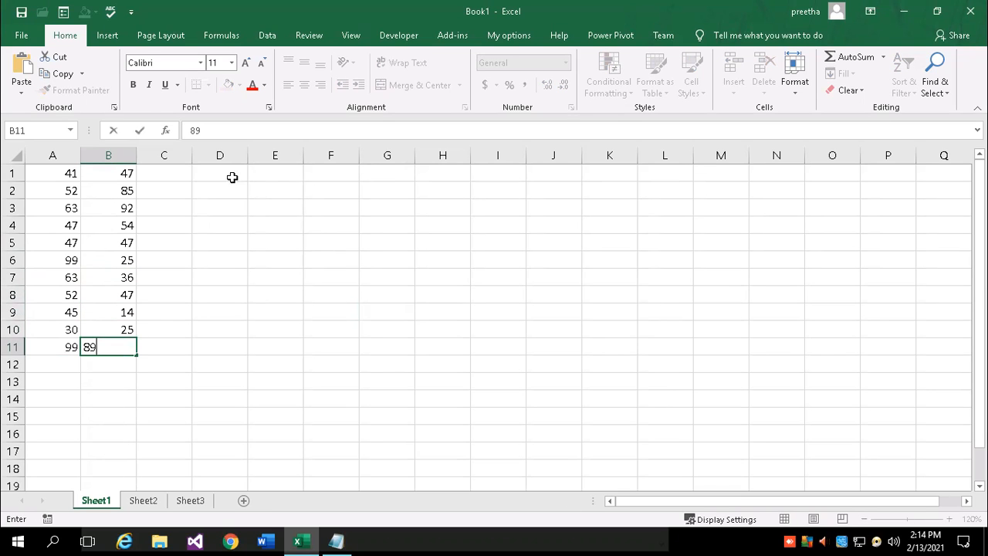
Fill C1:C11 with 47, 52, 47, 25, 36, 78, 44, 25, 68, 47, 44, then select A1:C11
left_click(171, 173)
type("47")
key("Return")
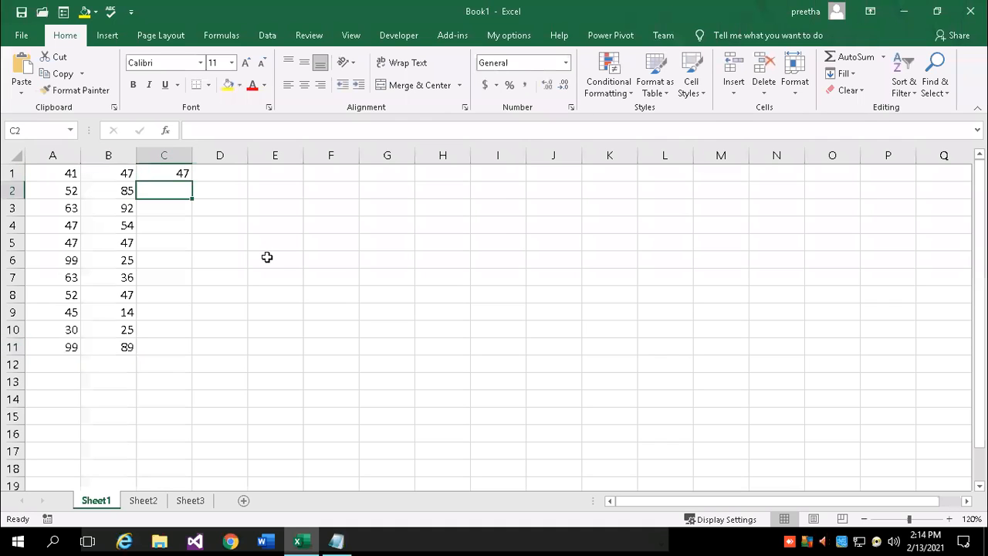
type("52")
key("Return")
type("47")
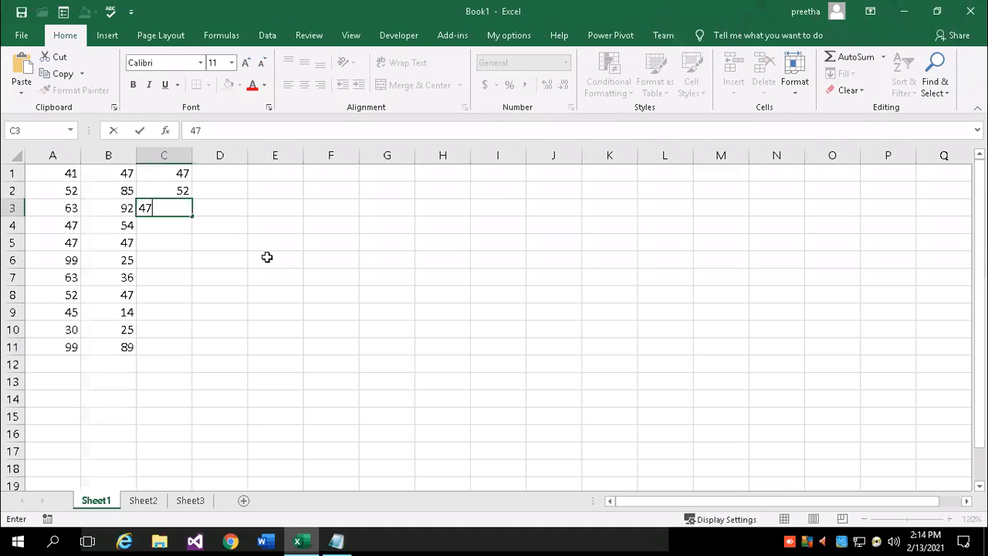
key("Return")
type("25")
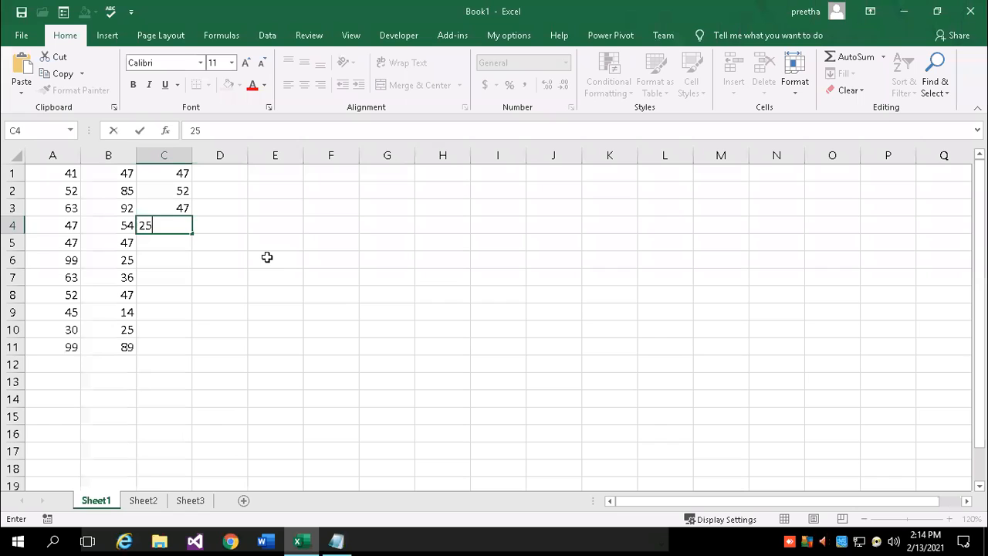
key("Return")
type("36")
key("Return")
type("78")
key("Return")
type("4")
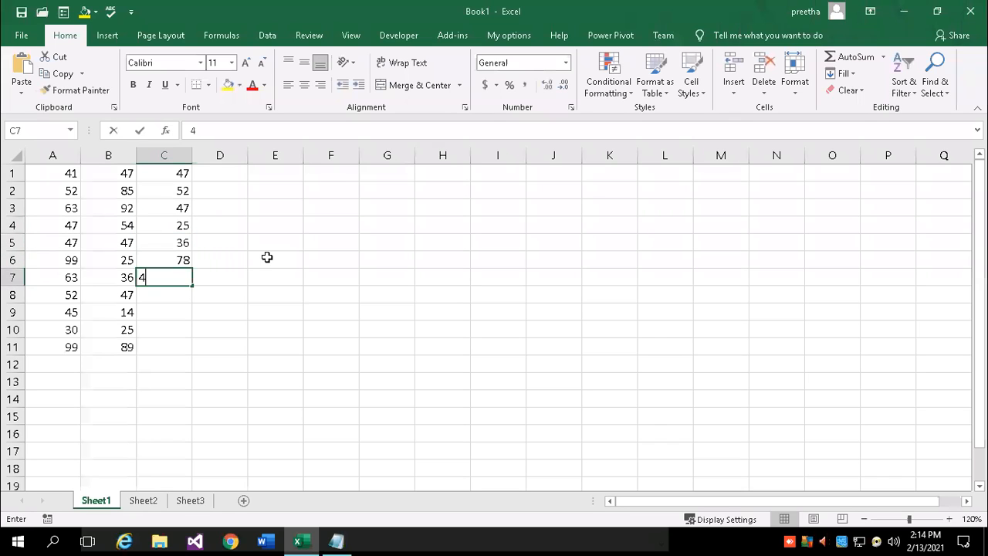
type("4")
key("Return")
type("266")
key("Return")
type("2")
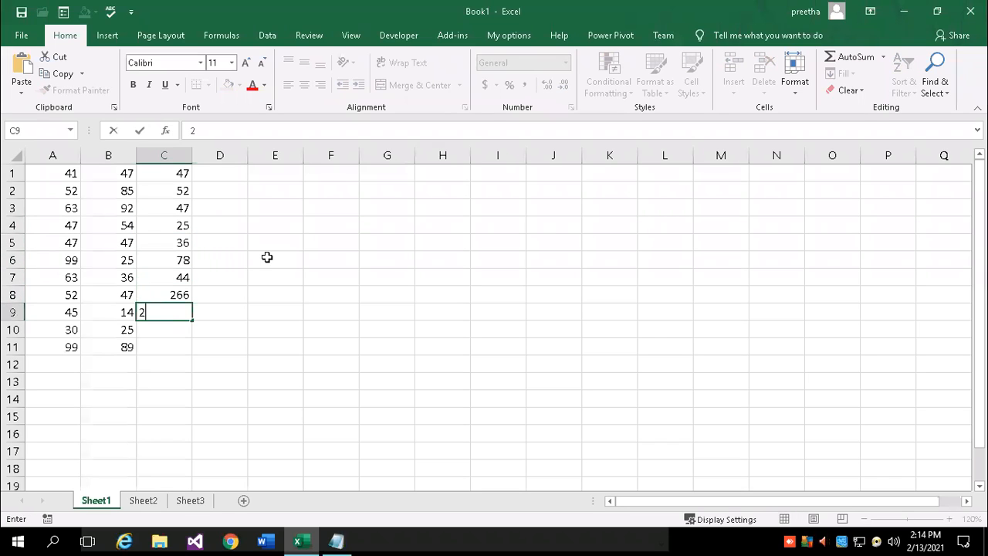
type("33")
key("Return")
key("Up")
key("Up")
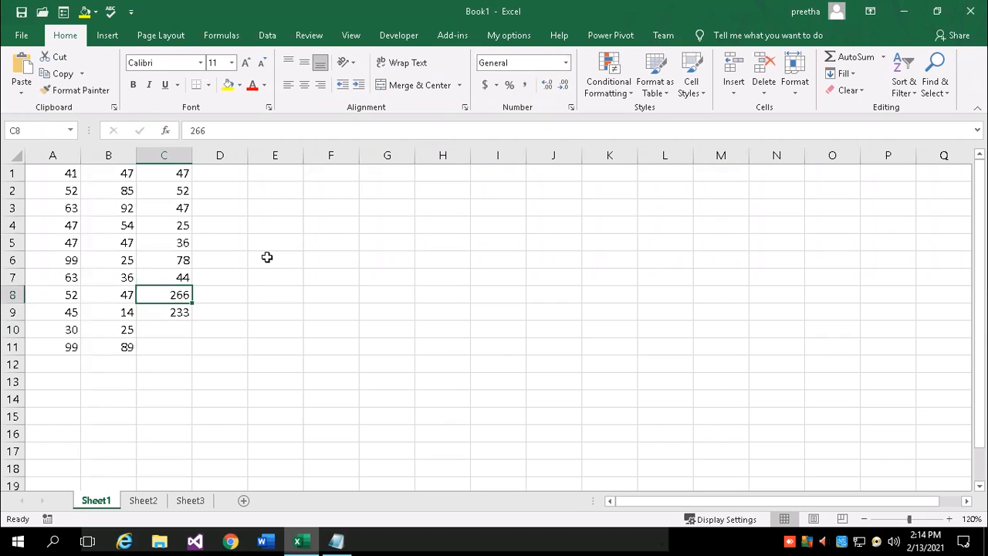
type("25")
key("Return")
type("68")
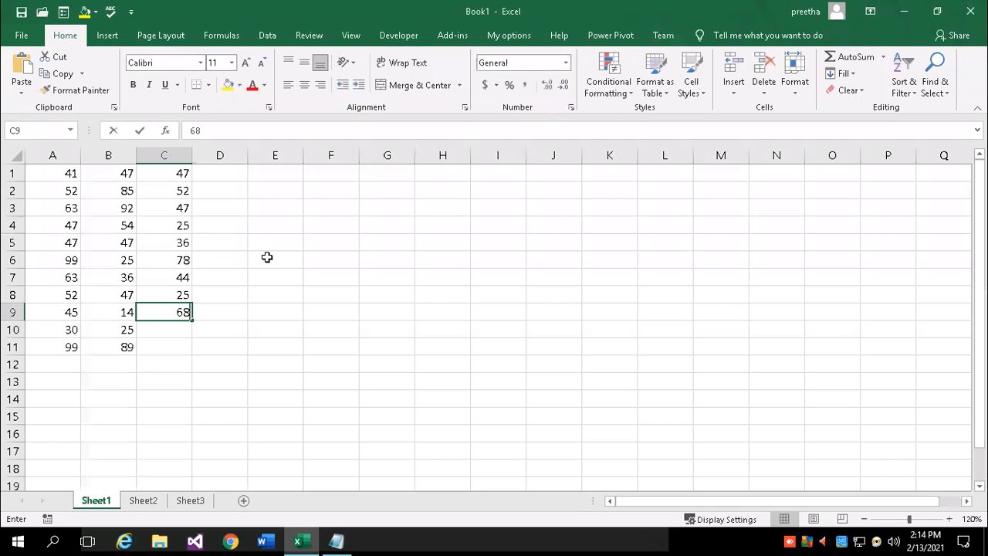
key("Return")
type("47")
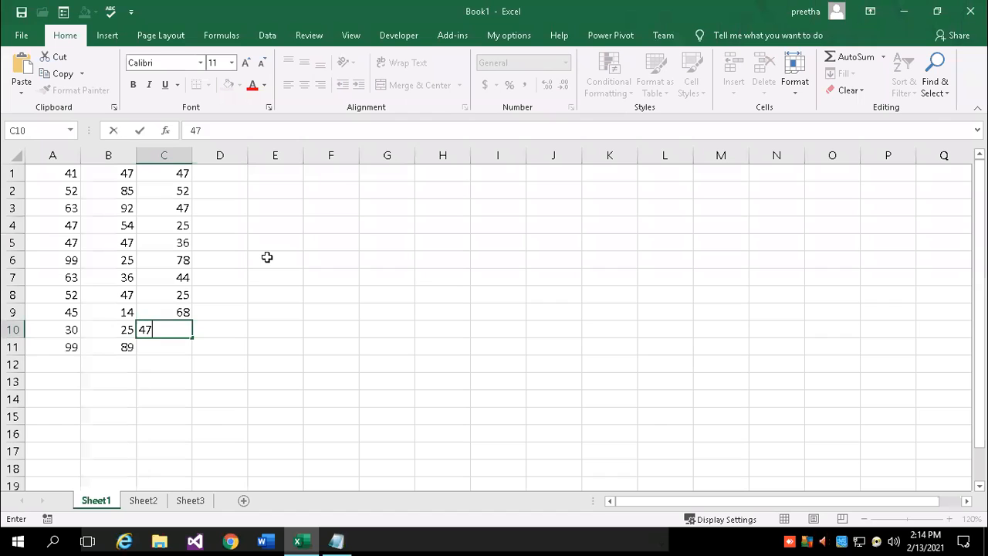
key("Return")
type("44")
key("Return")
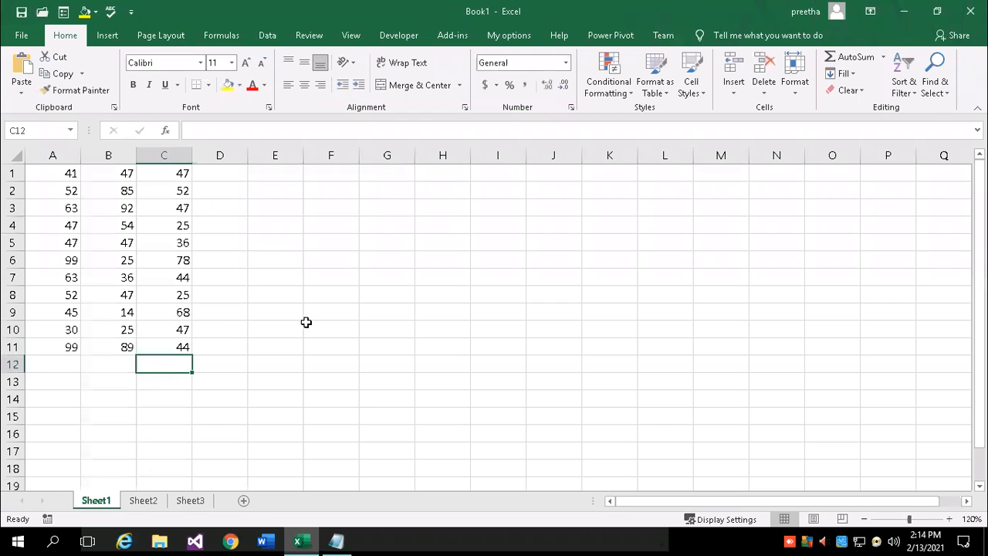
left_click_drag(69, 173, 176, 351)
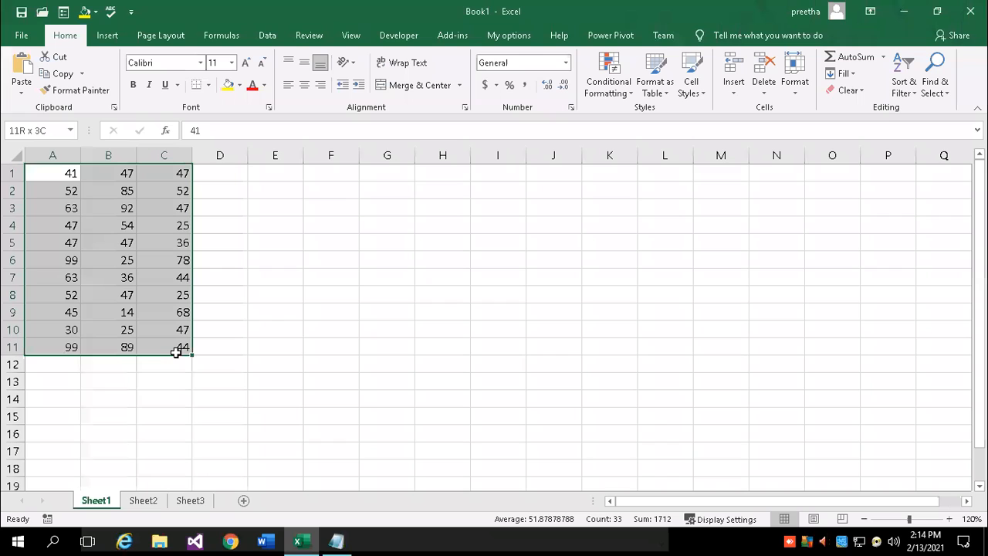
left_click(336, 541)
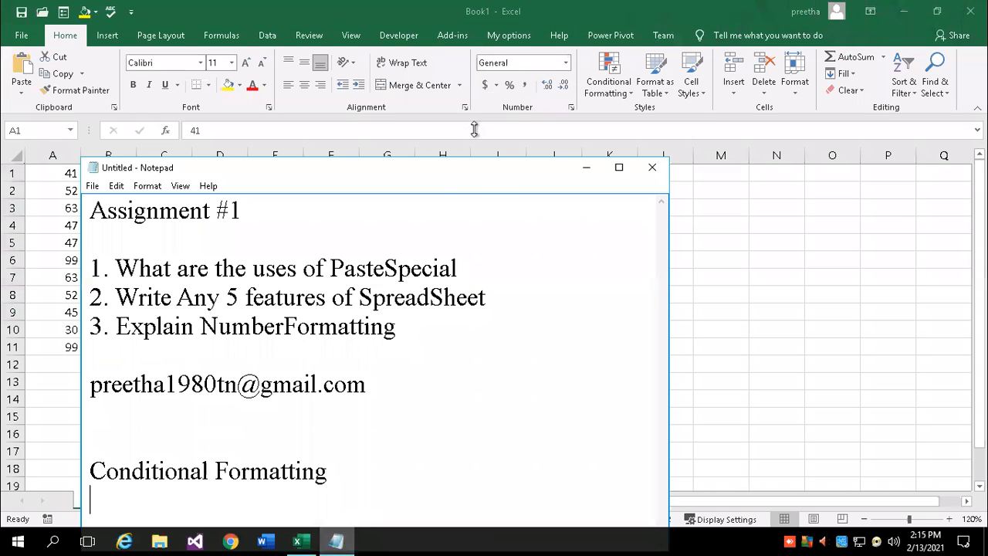
Under Conditional Formatting, note 'Range : group of cells' and 'A1:c11', then return to Excel
left_click_drag(518, 182, 548, 87)
key("Return")
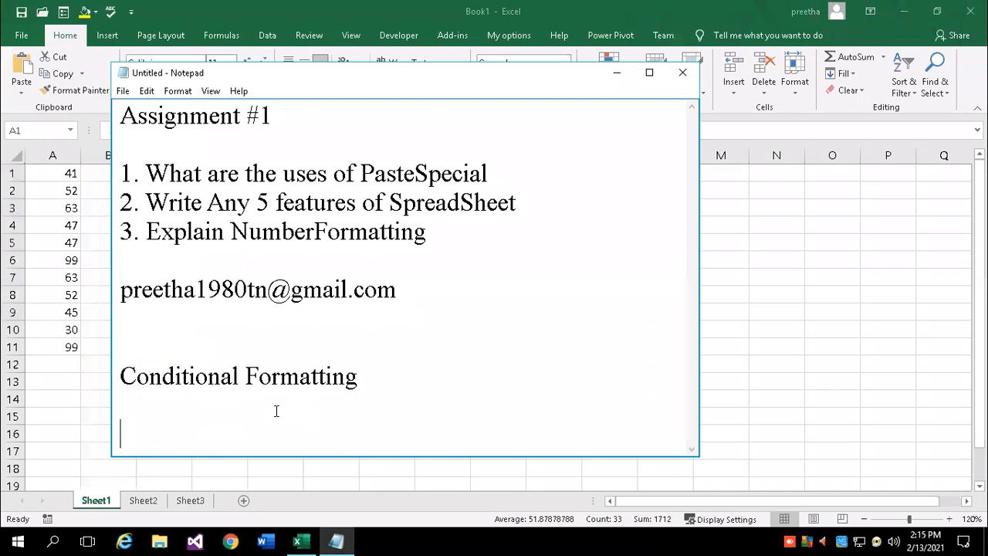
key("BackSpace")
type("Range")
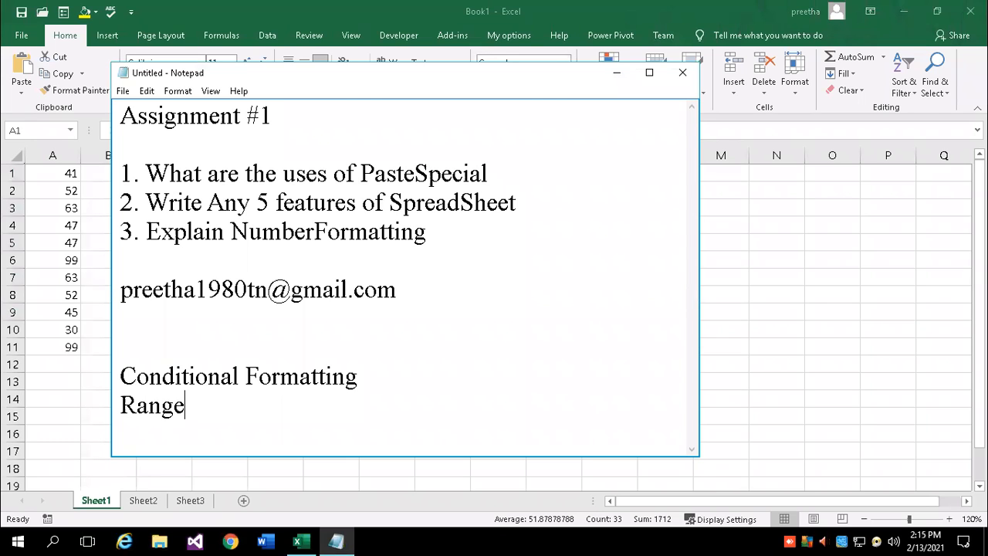
type(" : group of cells")
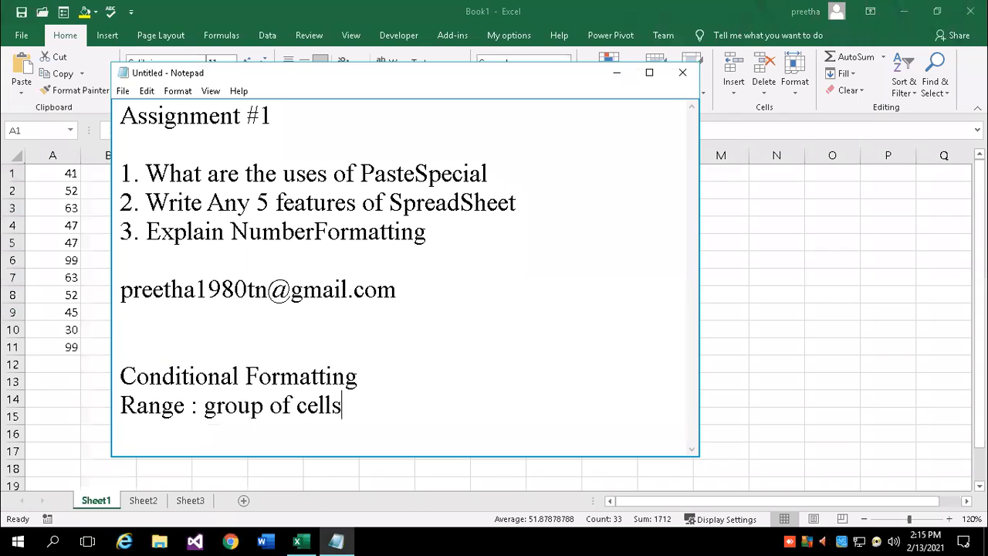
key("Return")
type("A1L")
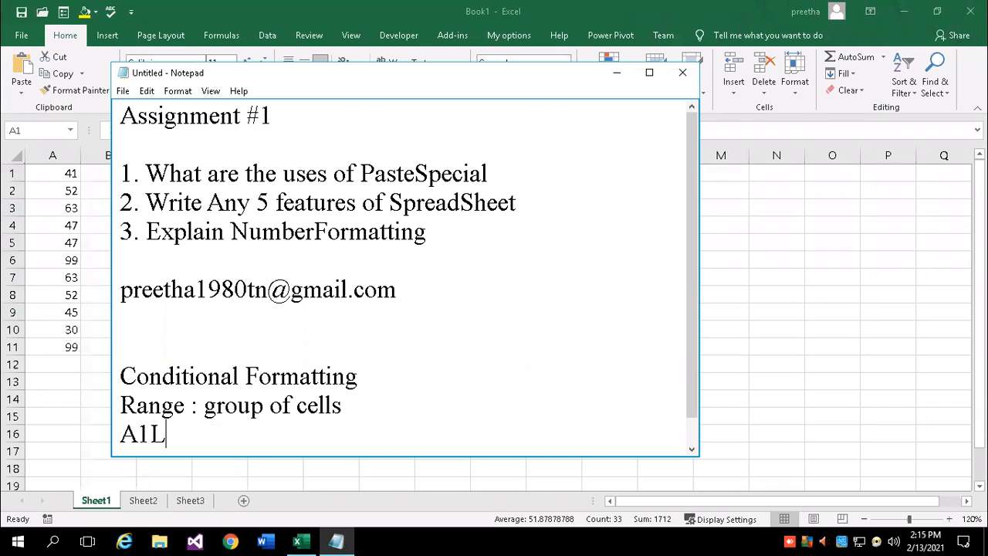
key("BackSpace")
type(":c11")
key("Return")
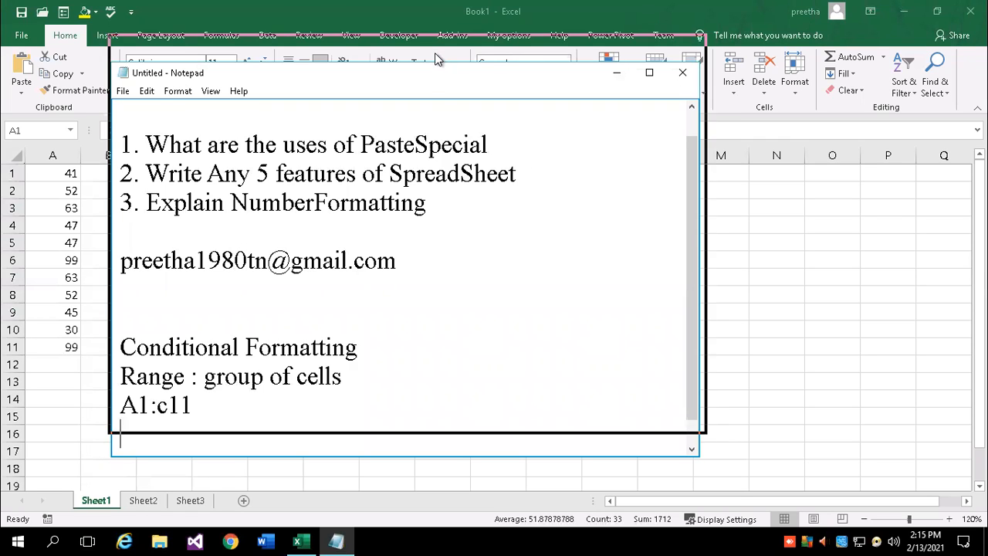
left_click_drag(432, 76, 436, 45)
key("alt+Tab")
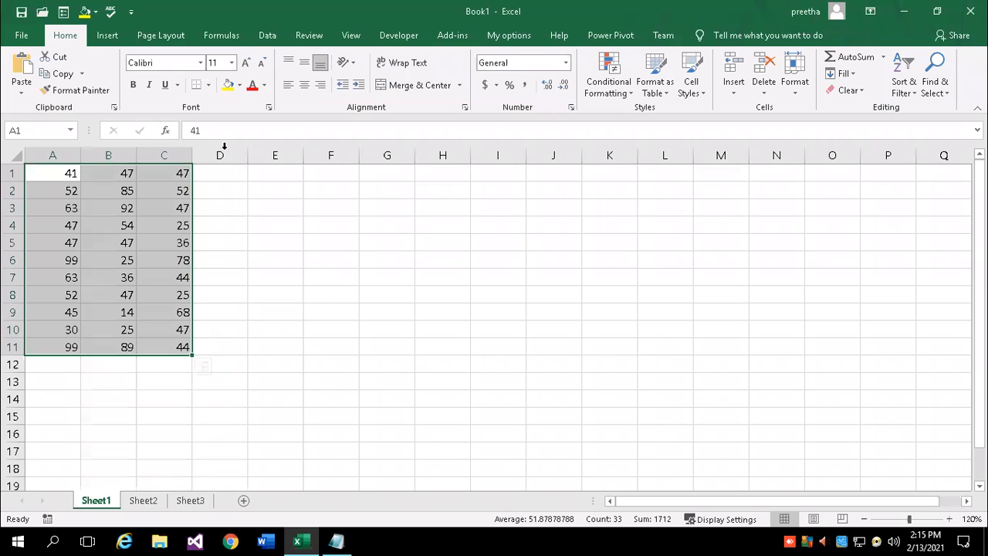
Choose Conditional Formatting > Highlight Cells Rules > Greater Than for the A1:C11 grid
left_click(609, 71)
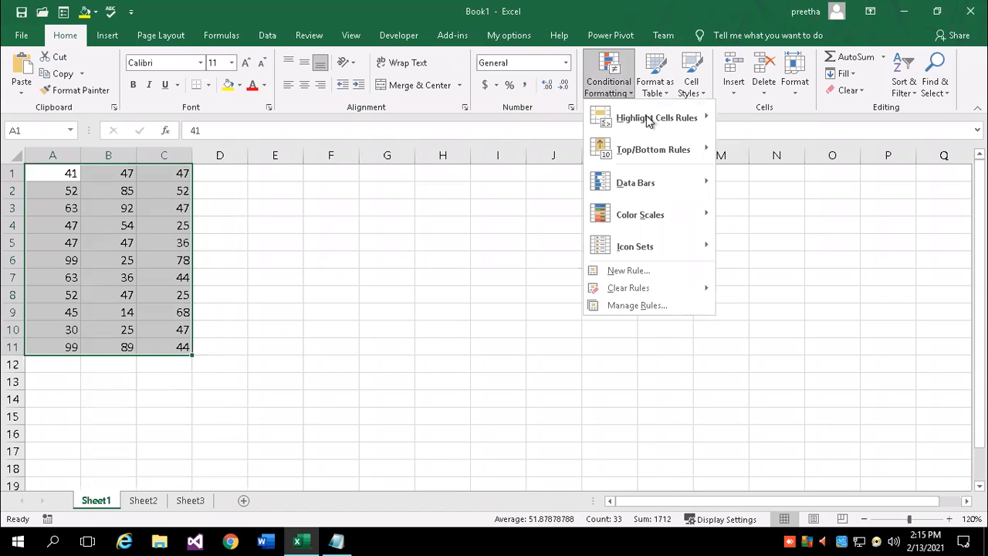
mouse_move(648, 123)
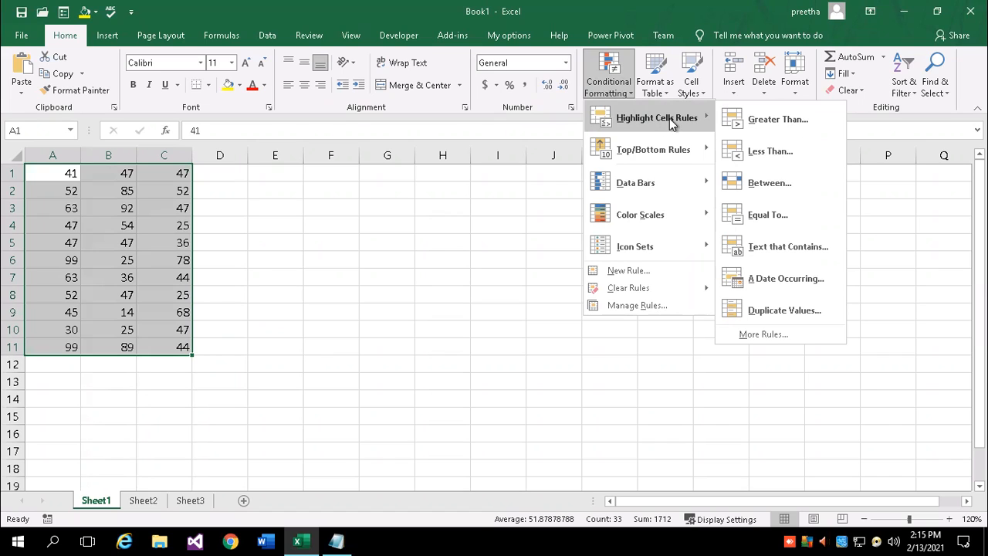
left_click(778, 123)
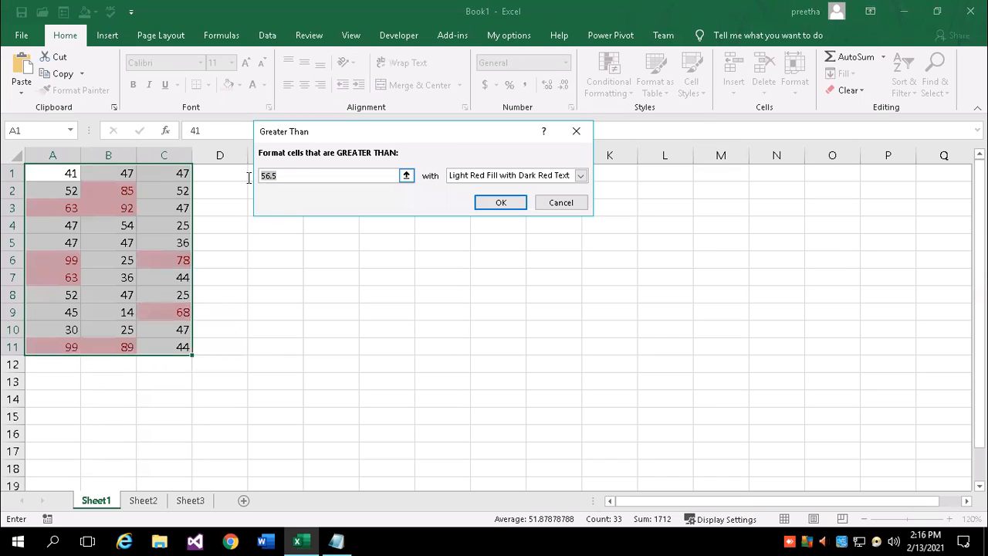
Set the Greater Than threshold to 80, compare the preset styles, and choose Custom Format
type("80")
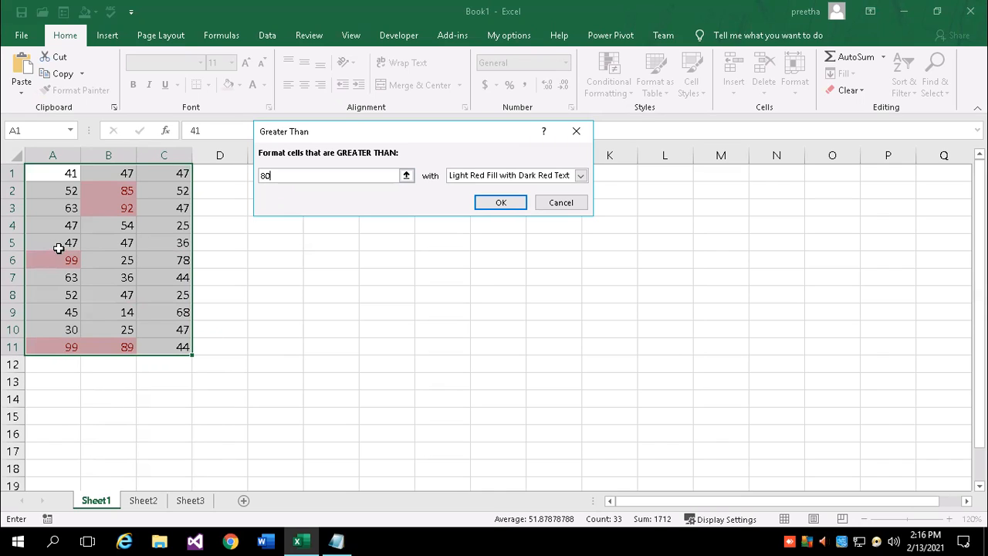
left_click(582, 178)
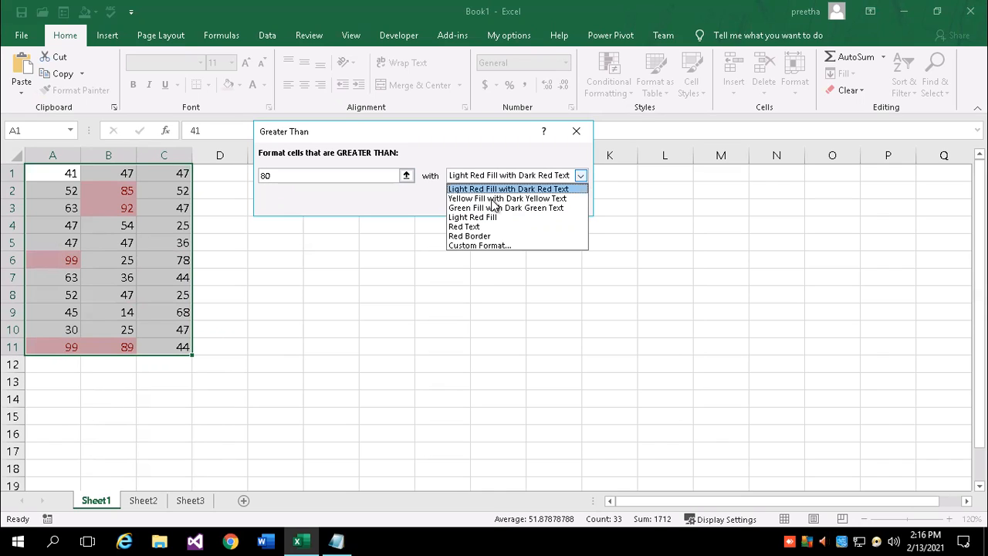
left_click(500, 200)
left_click(582, 179)
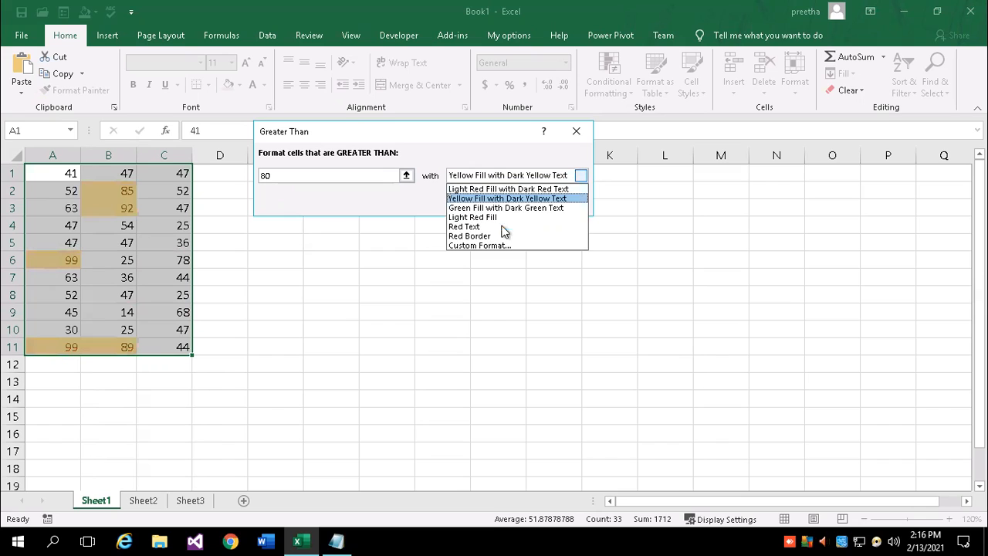
left_click(490, 223)
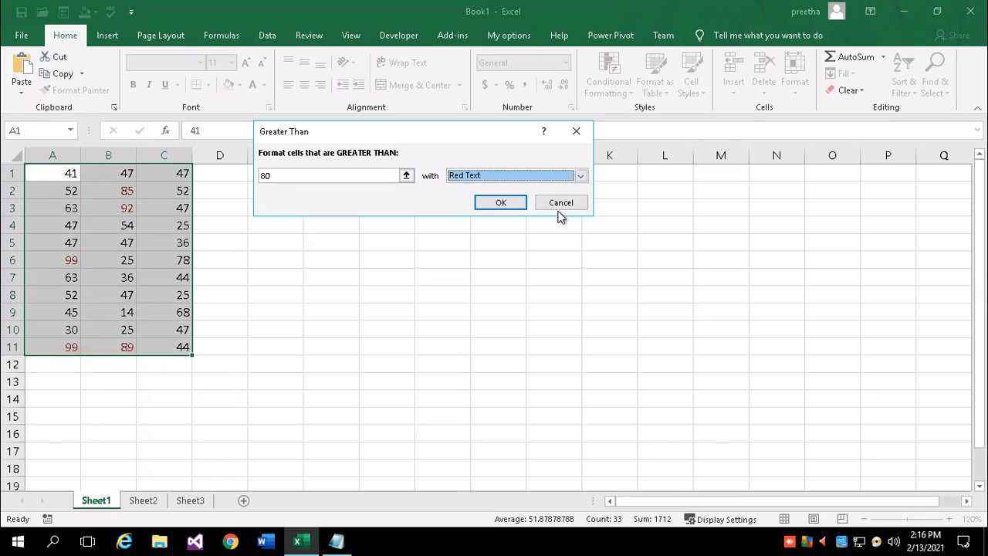
left_click(582, 177)
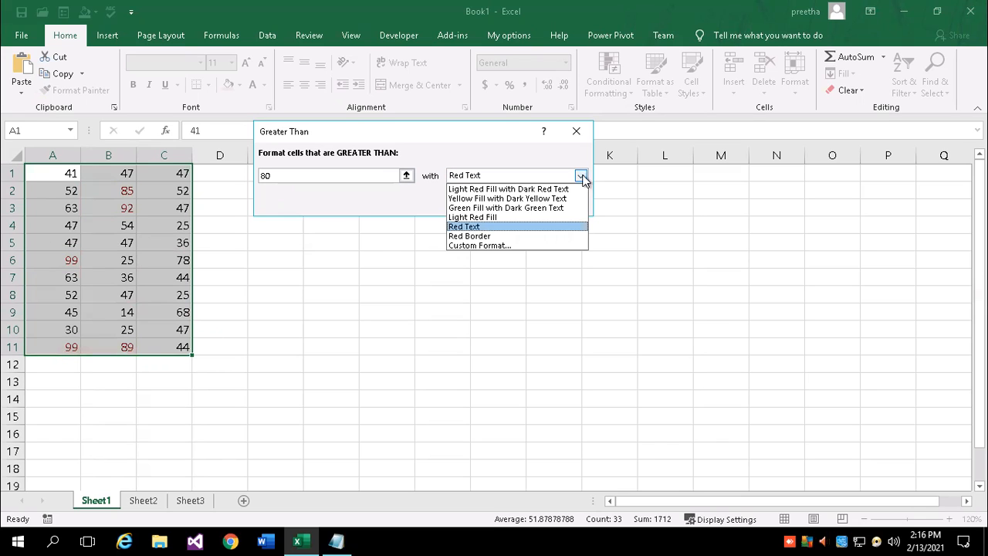
left_click(477, 217)
left_click(581, 176)
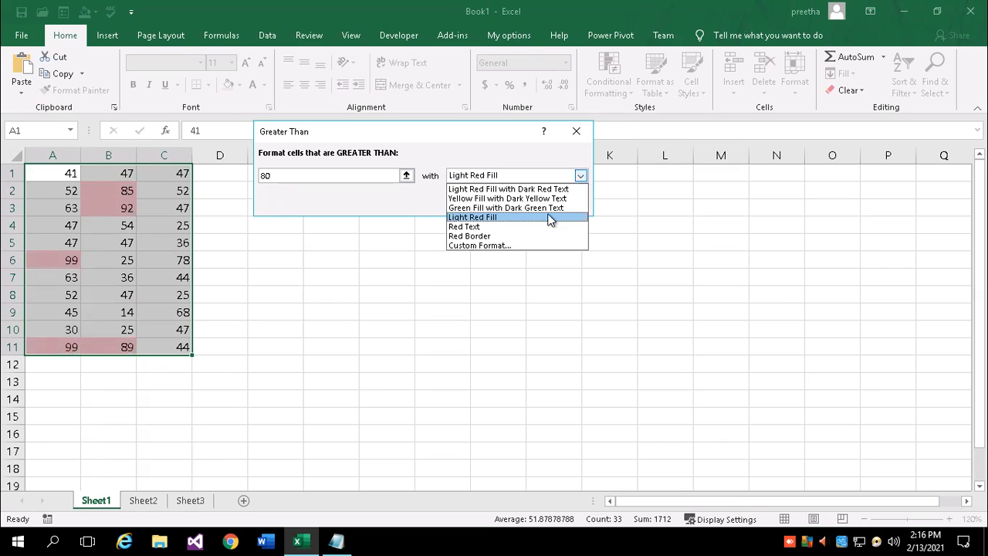
left_click(482, 245)
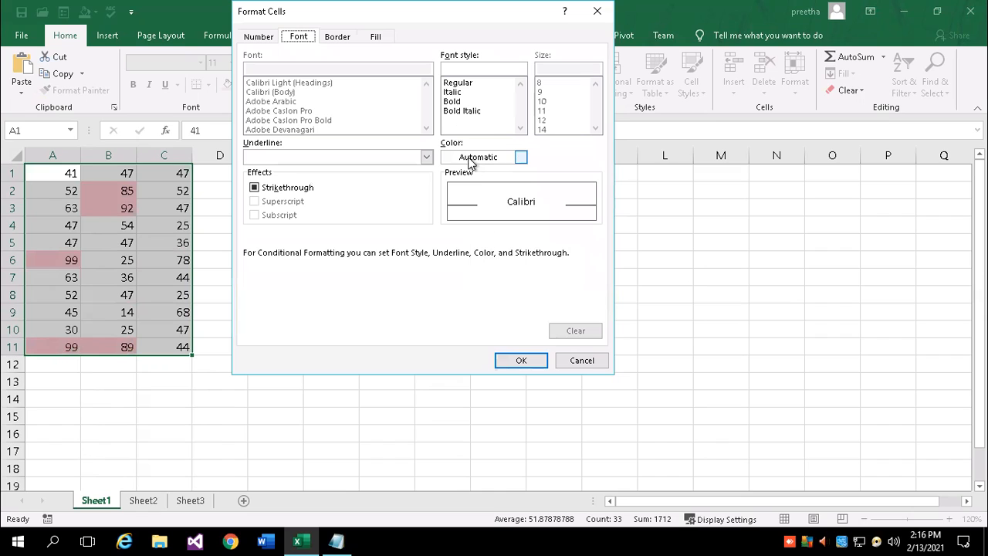
Apply the greater-than-80 rule with a yellow fill to 85, 92, 89 and both 99s, at 150% zoom
left_click(375, 36)
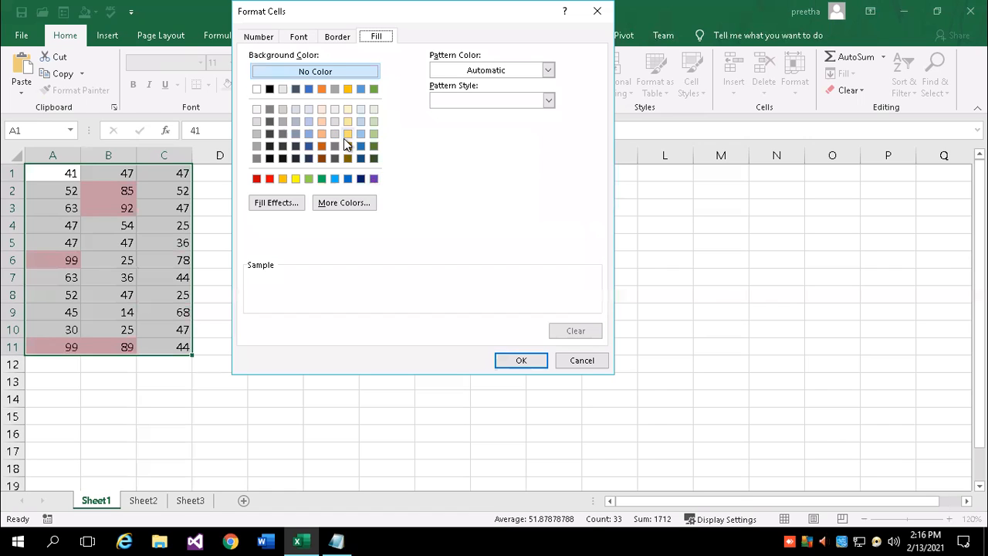
left_click(295, 178)
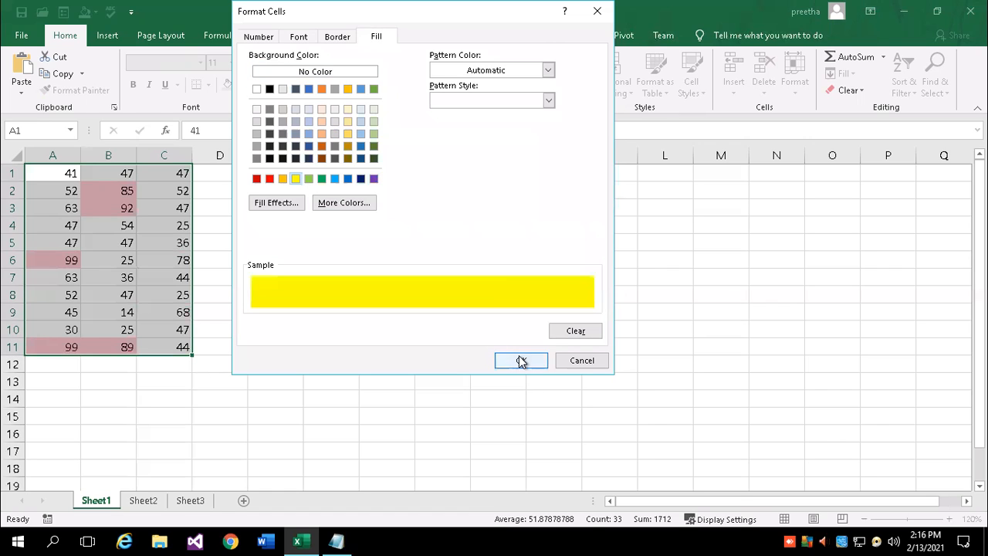
left_click(520, 359)
left_click(501, 201)
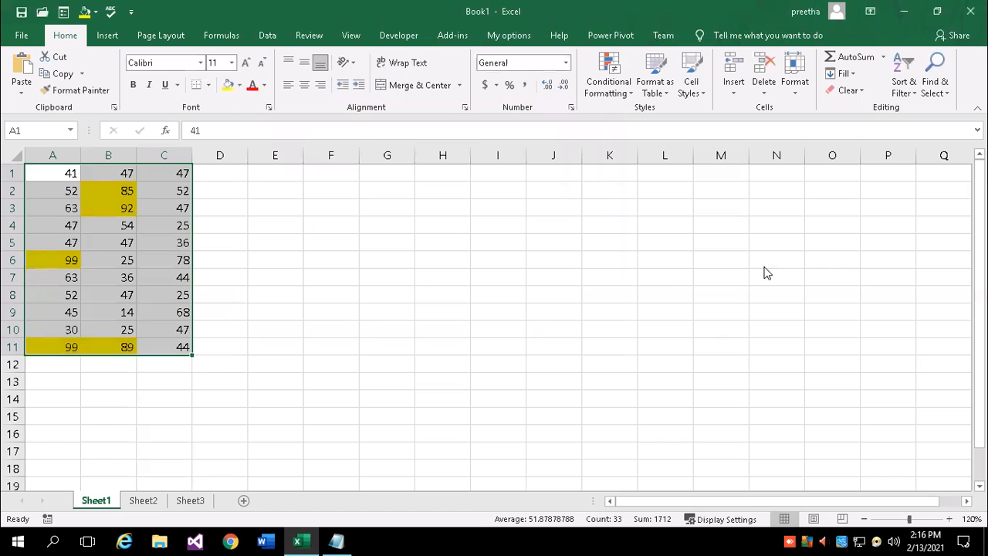
left_click(532, 322)
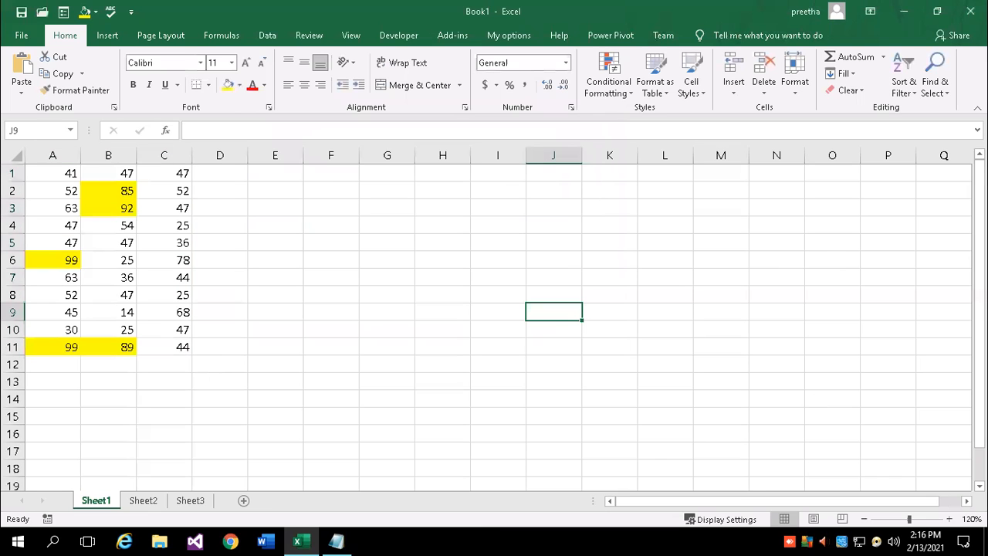
left_click(951, 519)
left_click(951, 518)
left_click(950, 519)
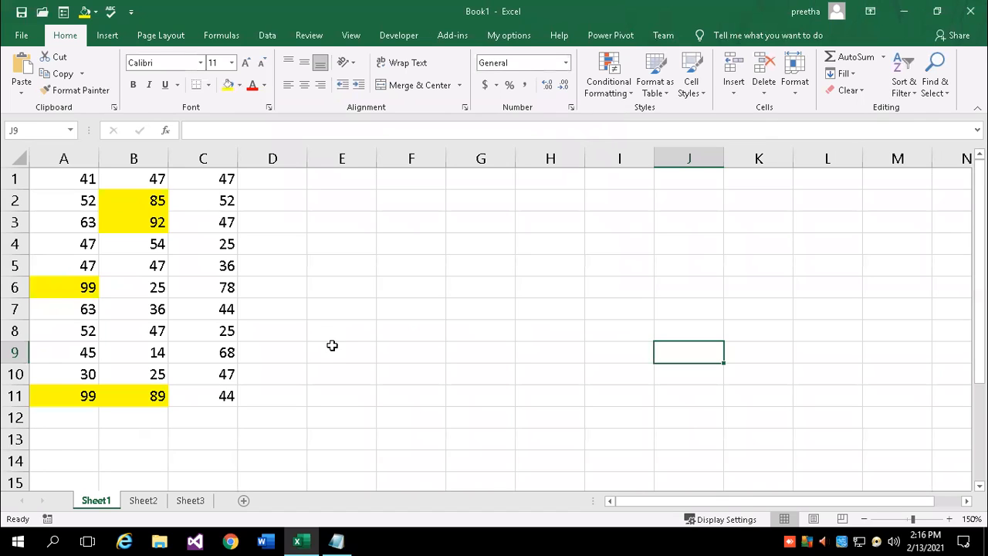
left_click(355, 388)
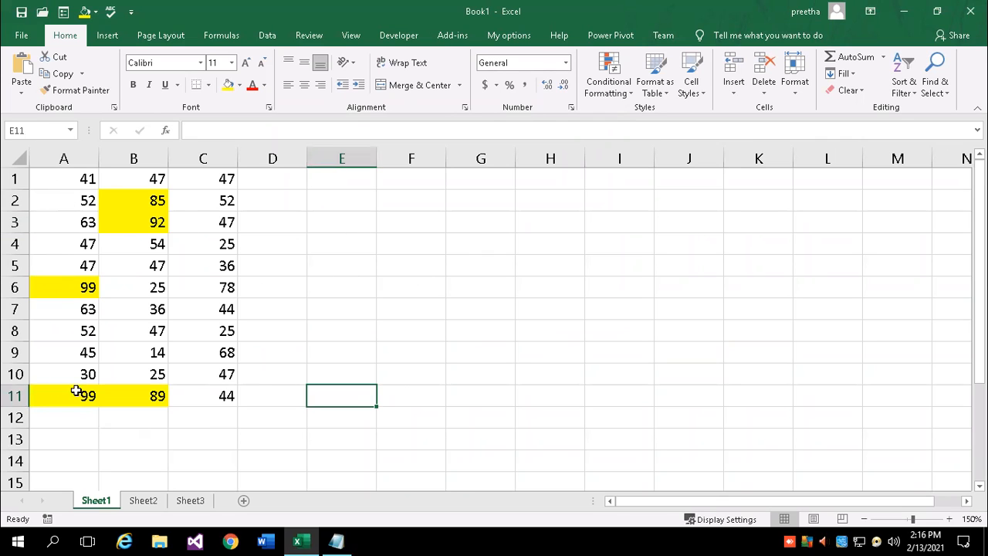
left_click_drag(80, 179, 220, 289)
left_click_drag(214, 363, 220, 395)
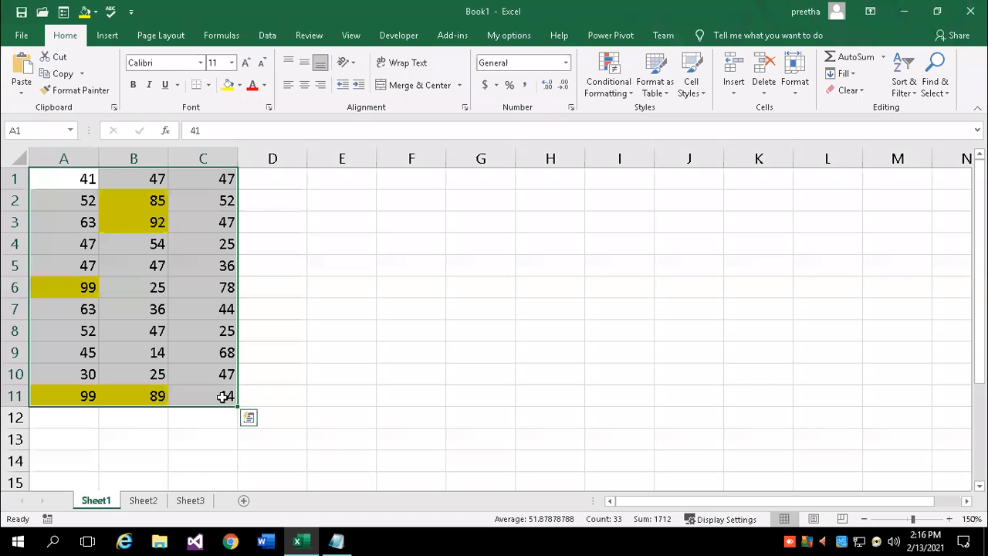
left_click(618, 96)
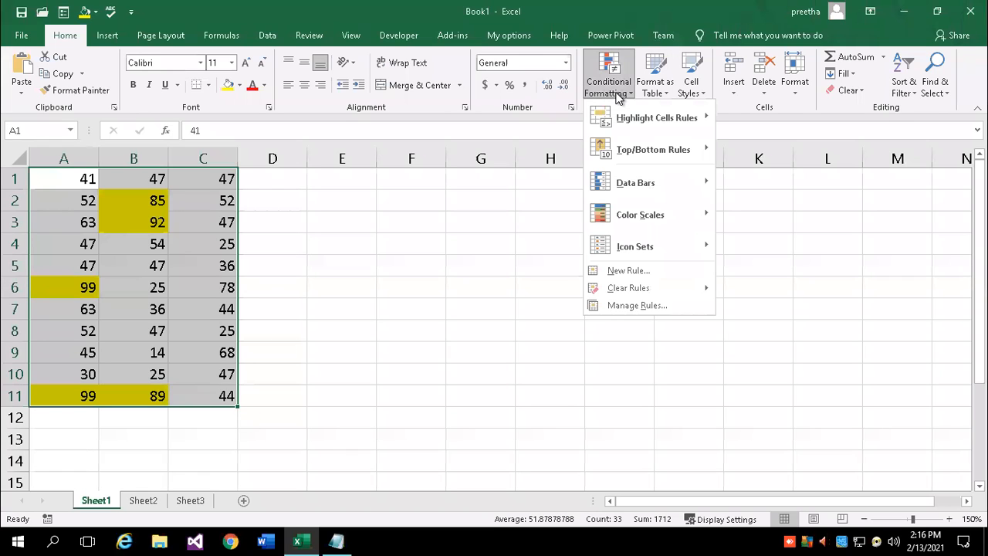
mouse_move(640, 125)
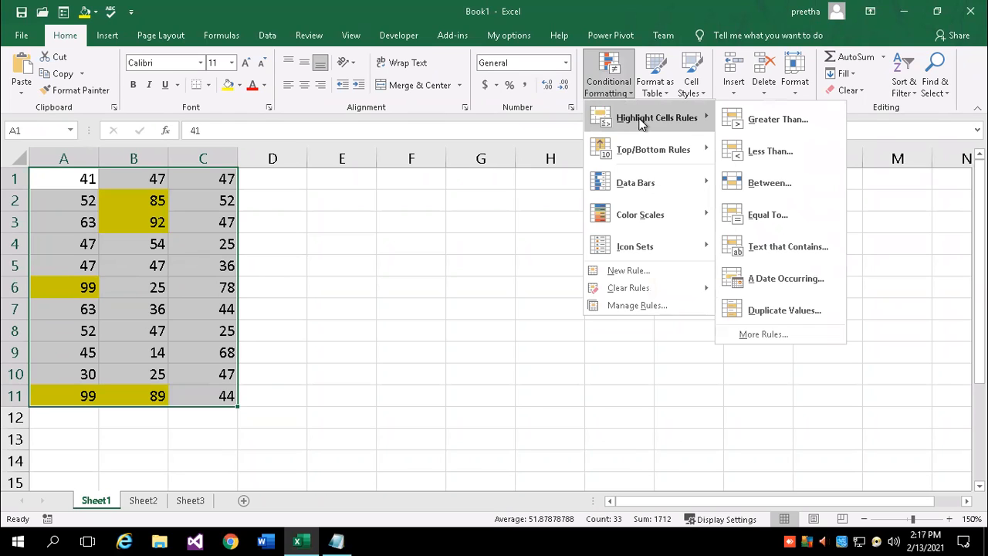
left_click(777, 121)
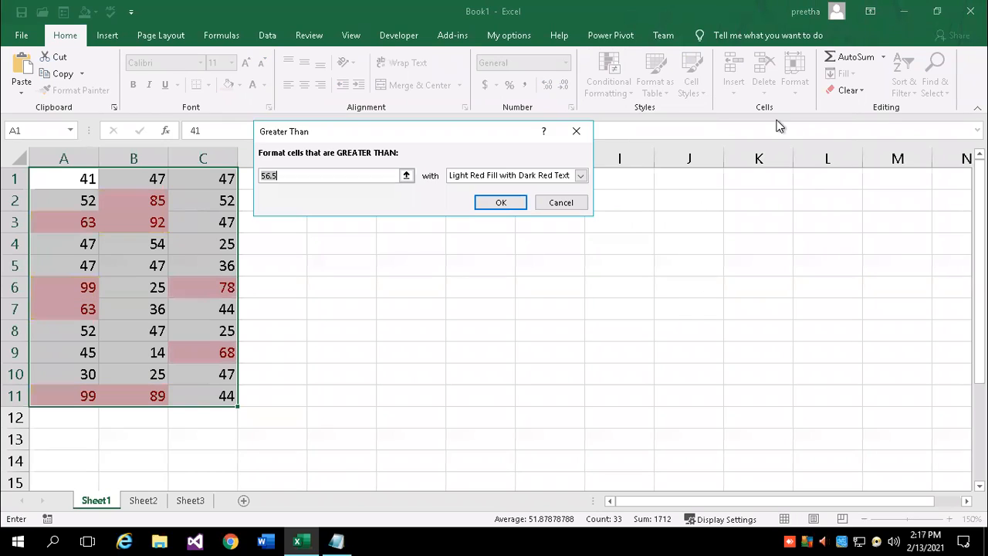
left_click_drag(349, 128, 529, 163)
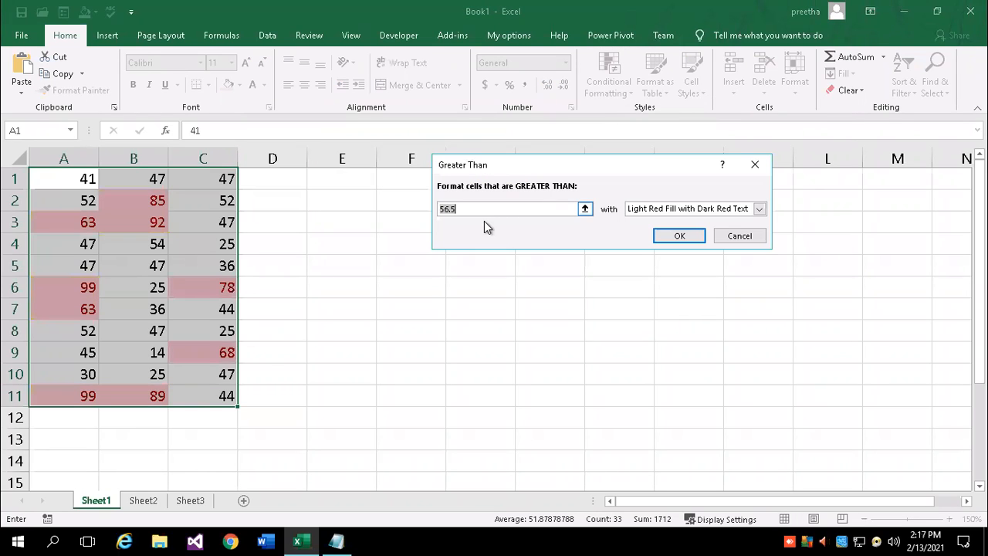
type("80")
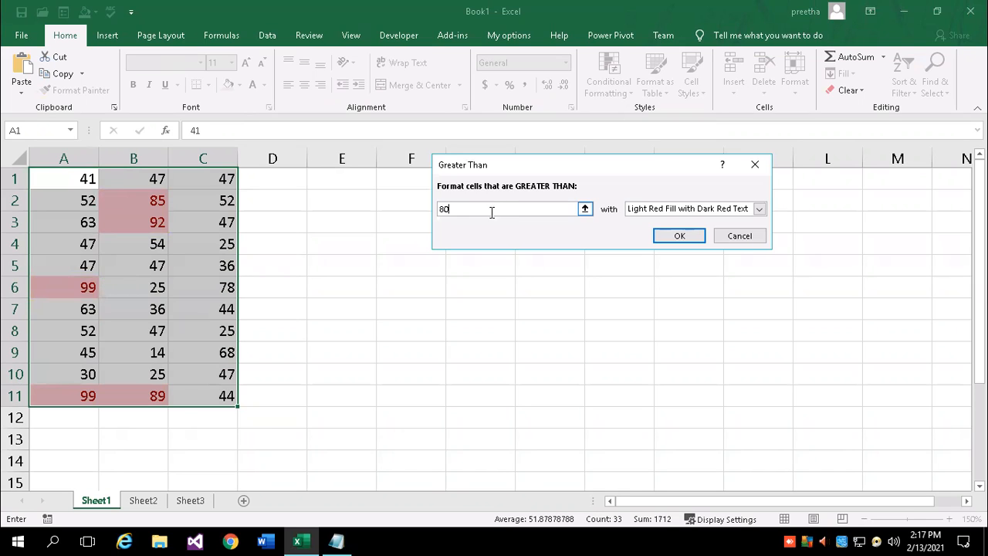
left_click(760, 208)
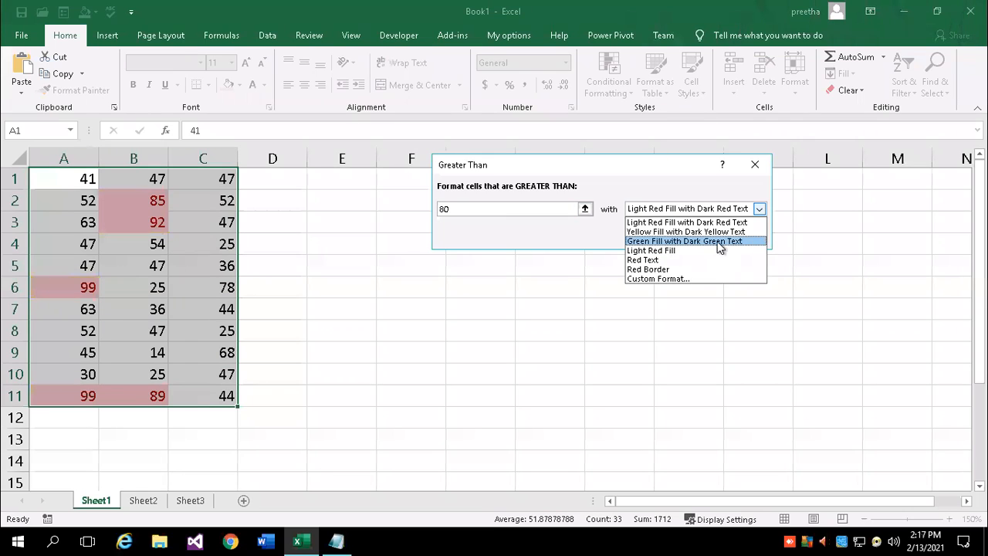
left_click(643, 260)
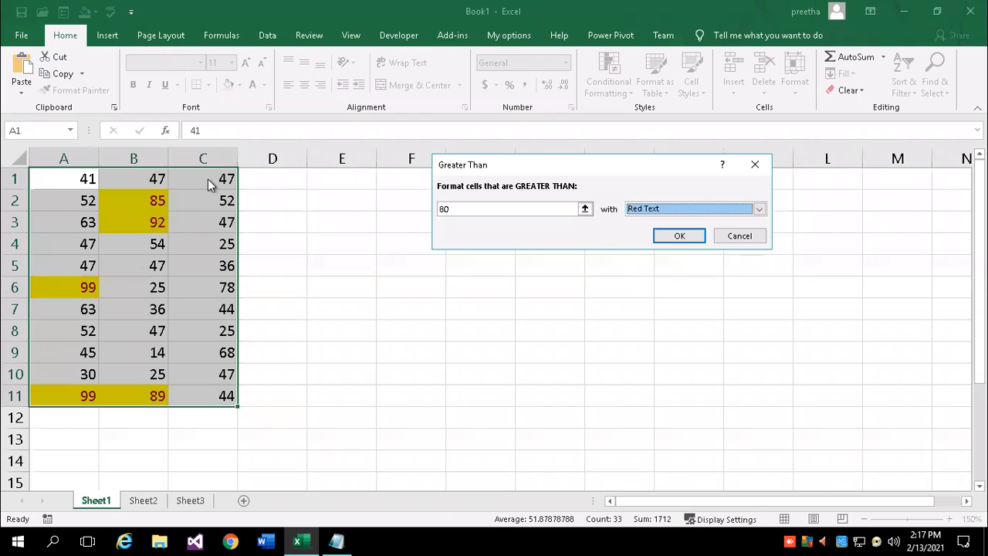
left_click(739, 236)
left_click(569, 334)
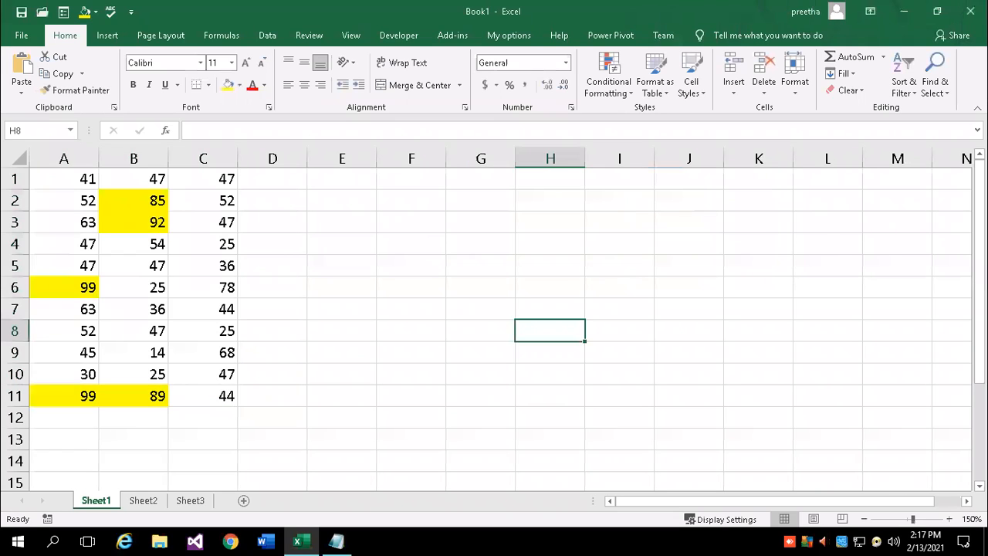
Select A1:C11 and use Clear Formats to remove the yellow highlighting
left_click(948, 520)
left_click_drag(77, 179, 179, 213)
left_click_drag(242, 292, 234, 412)
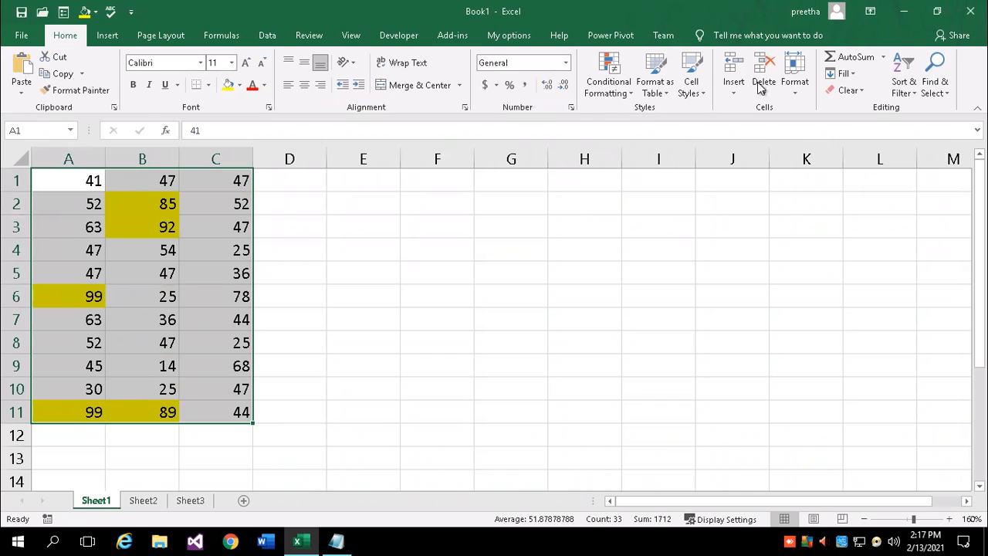
left_click(859, 94)
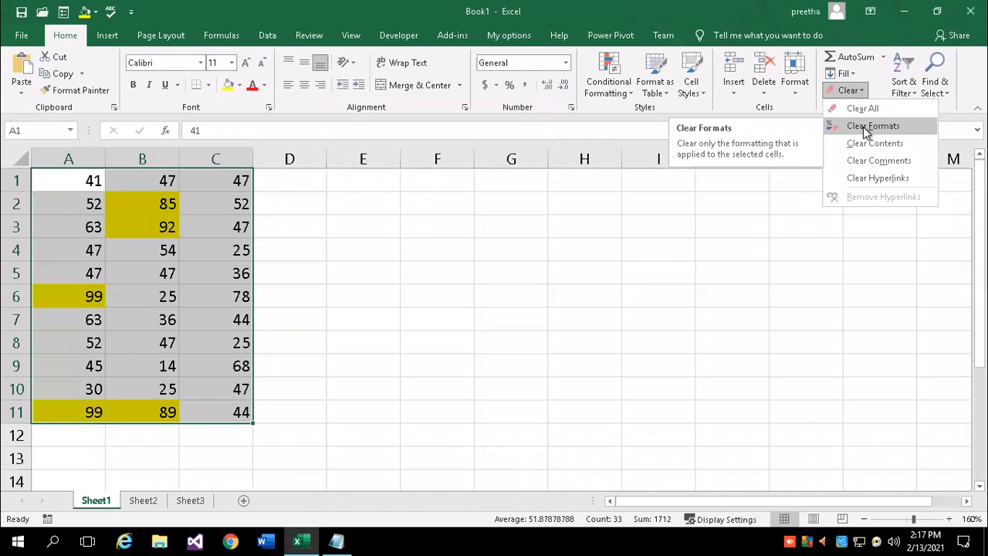
left_click(866, 127)
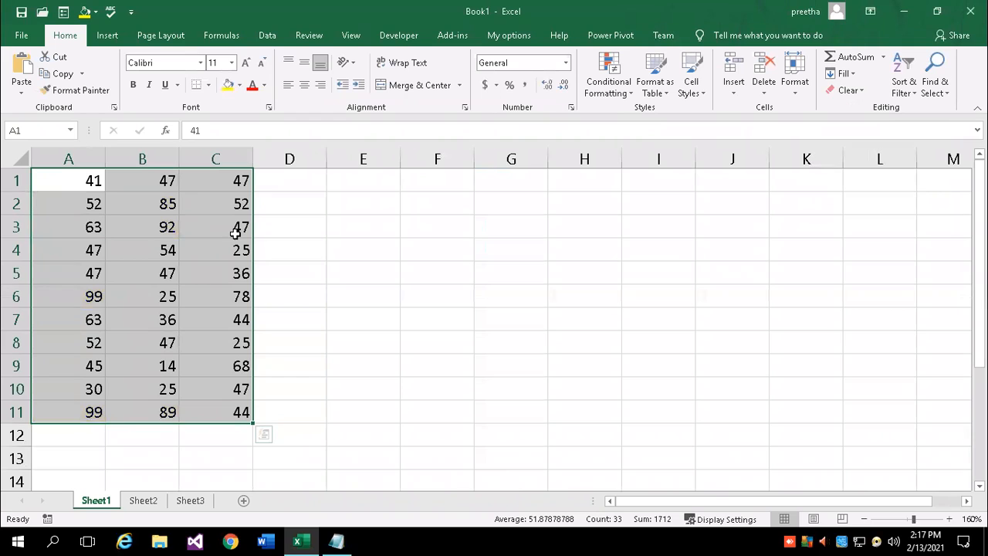
Select A1:C11 and start a Greater Than highlight rule with the value 80
left_click(388, 231)
left_click_drag(50, 177, 224, 413)
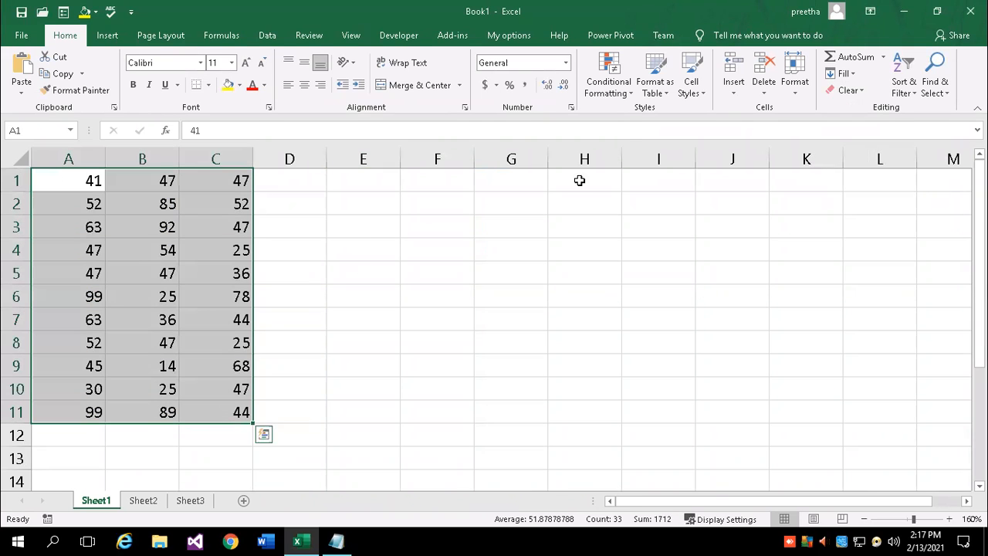
left_click(617, 91)
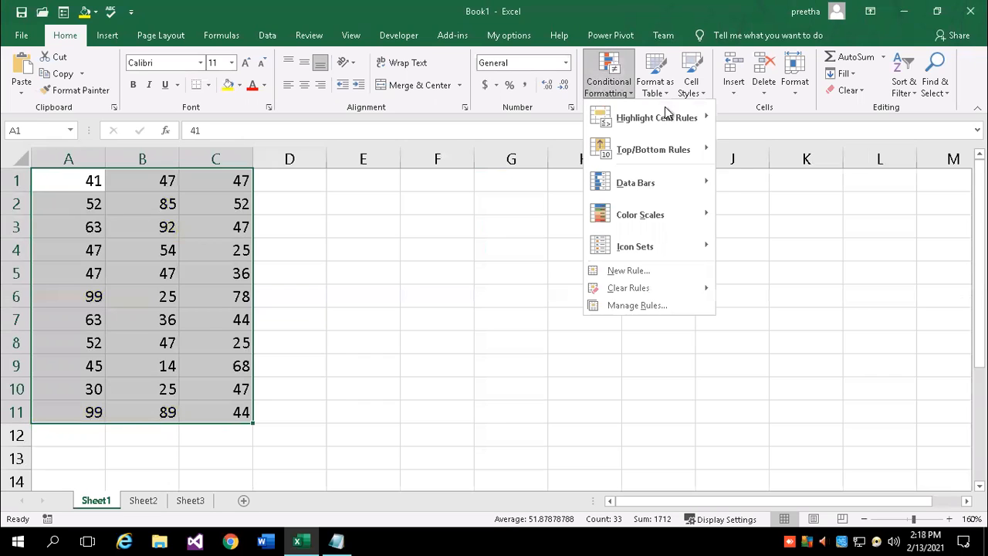
mouse_move(666, 114)
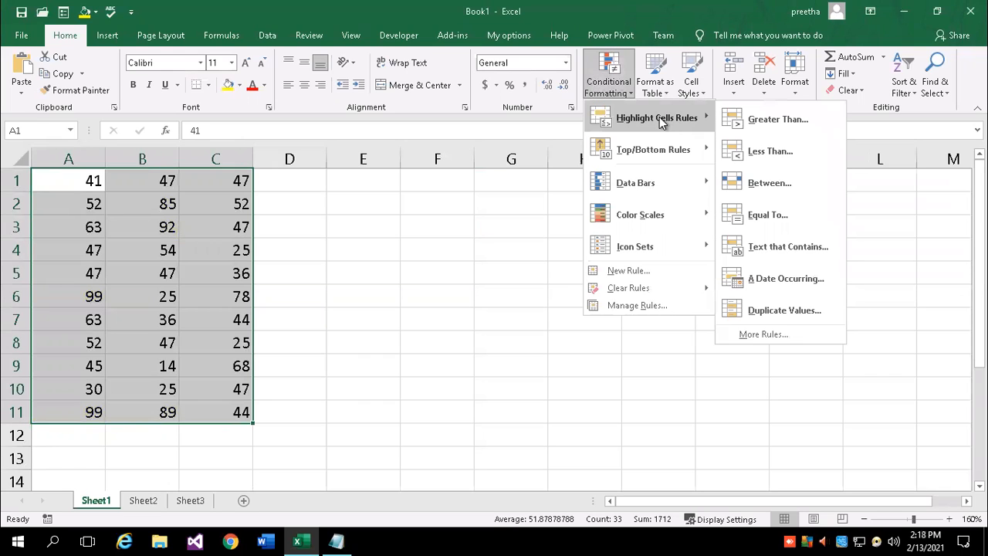
left_click(761, 119)
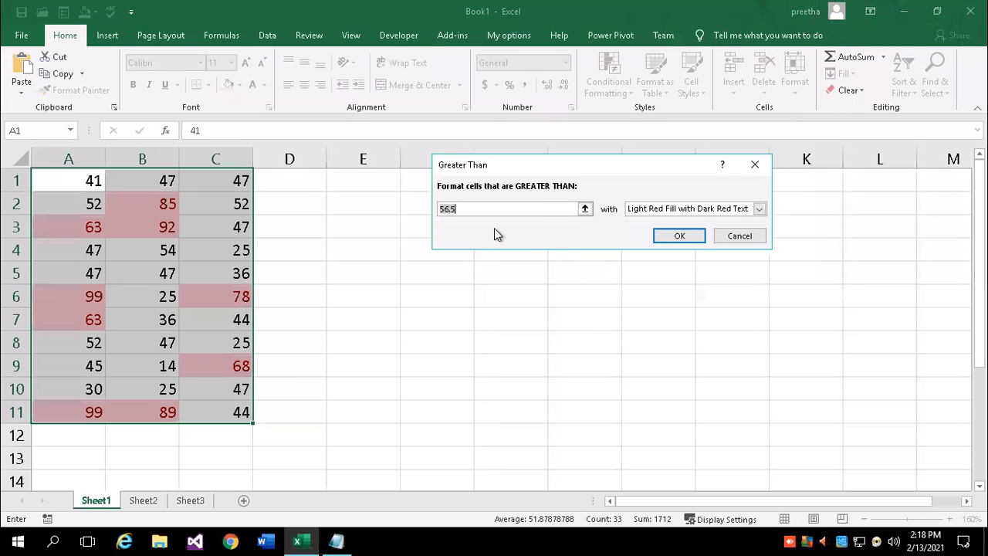
type("80")
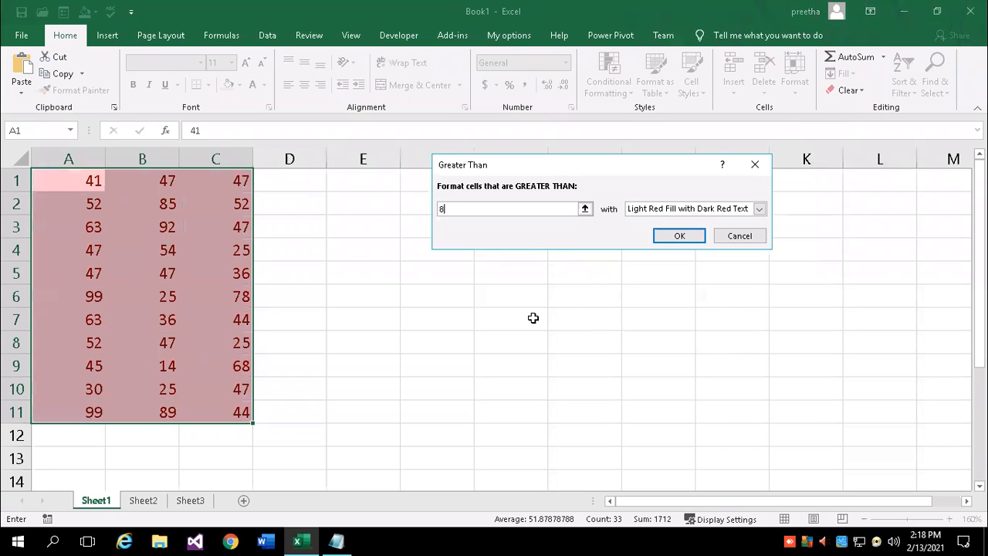
Give the greater-than-80 rule a custom orange fill and apply it to the grid
left_click(758, 209)
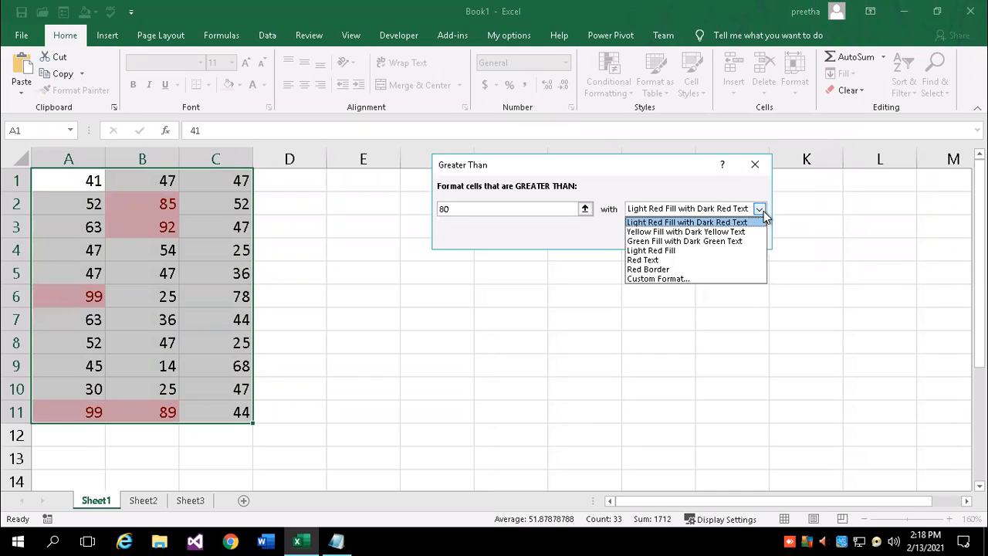
left_click(643, 278)
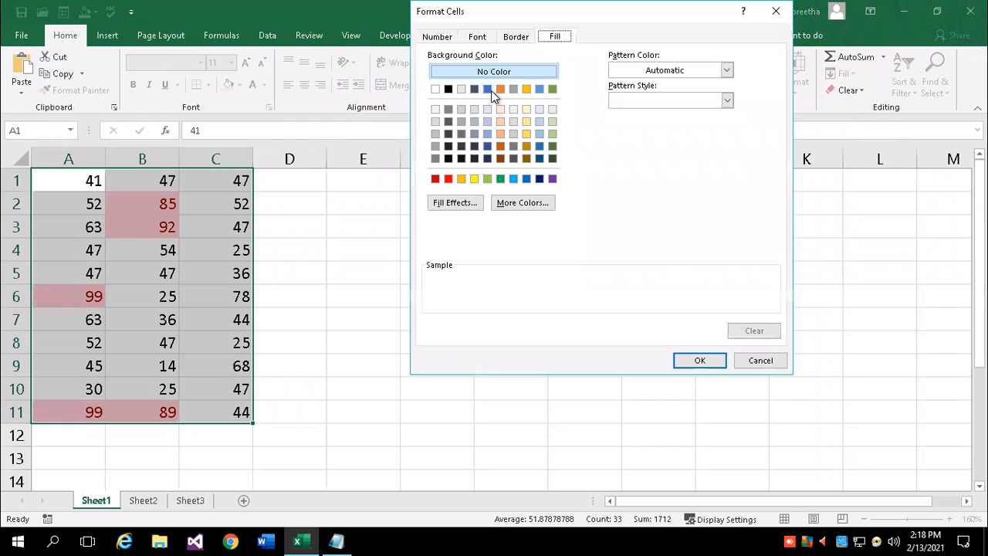
left_click(461, 179)
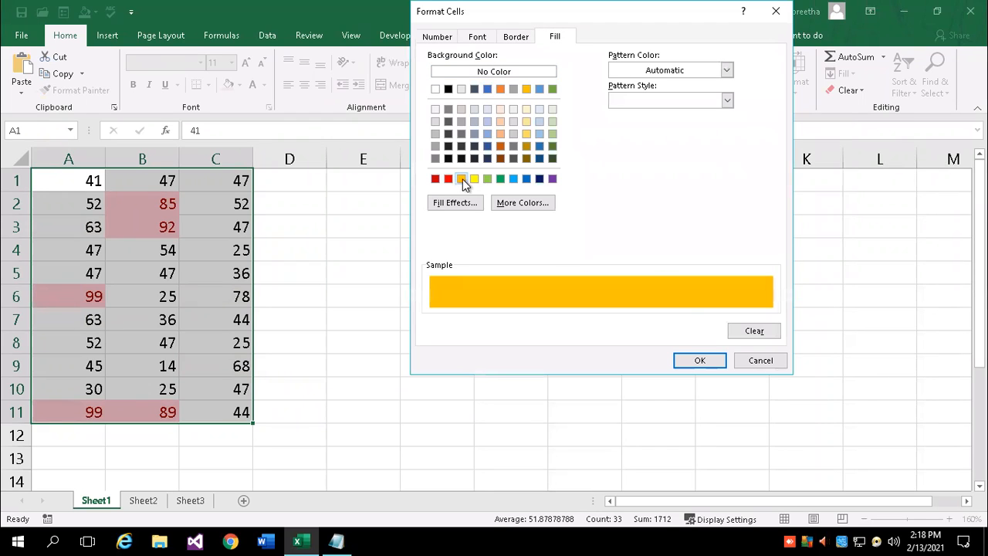
left_click(705, 360)
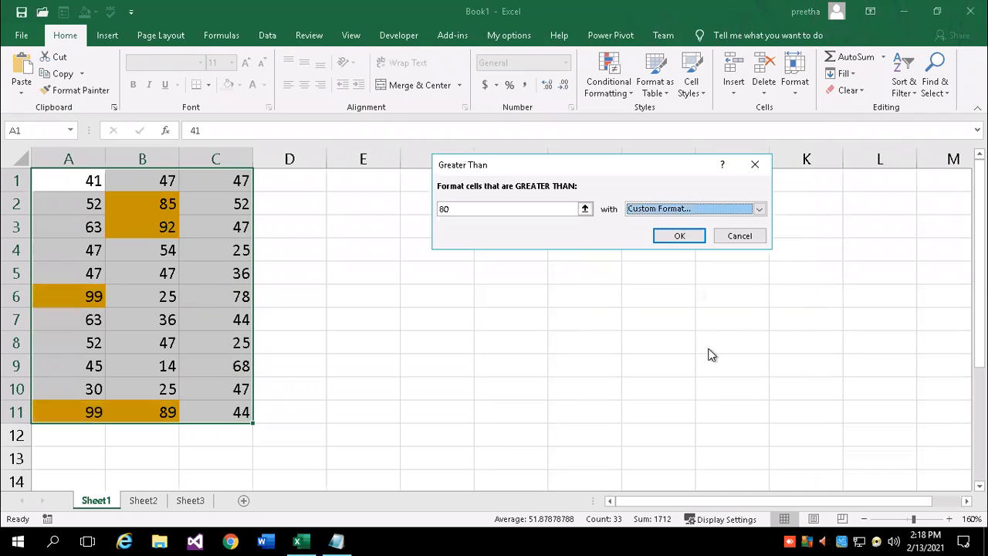
left_click(676, 238)
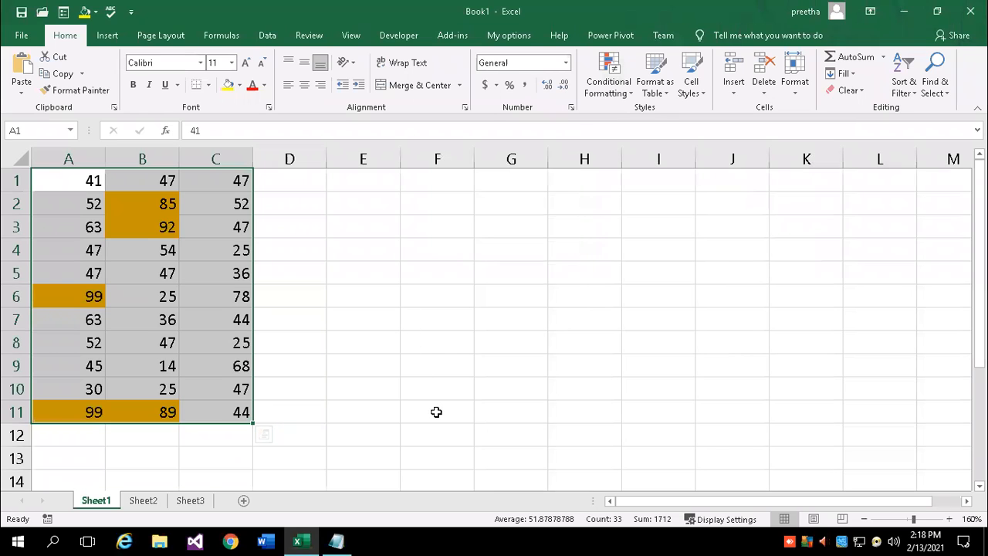
left_click(331, 297)
Change cell A1 from 41 to 81 so it picks up the orange highlight
left_click(73, 182)
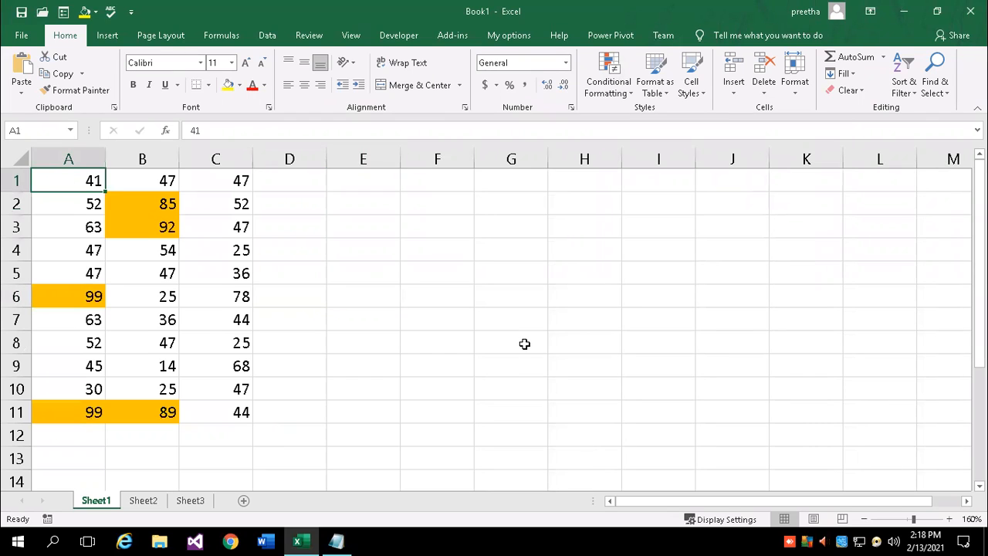
type("81")
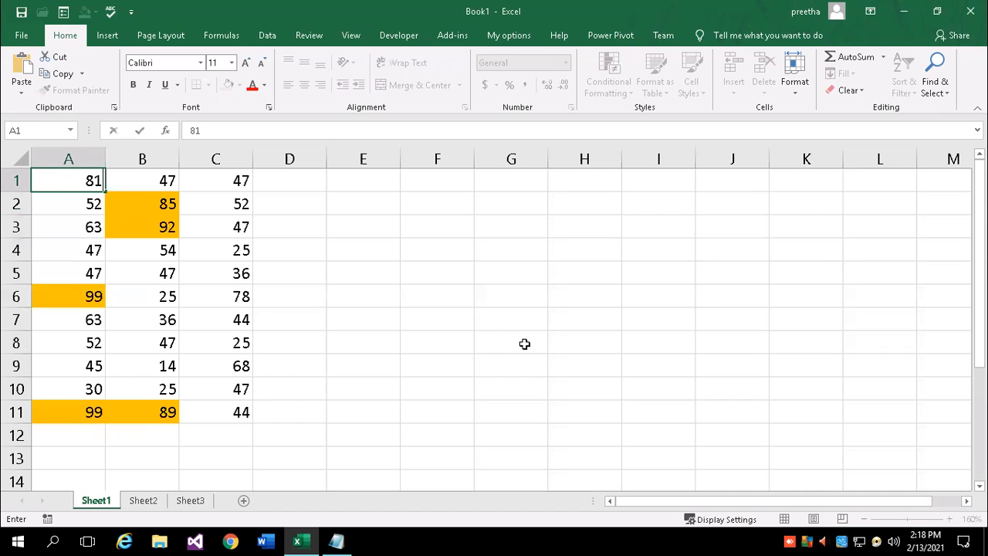
key("Return")
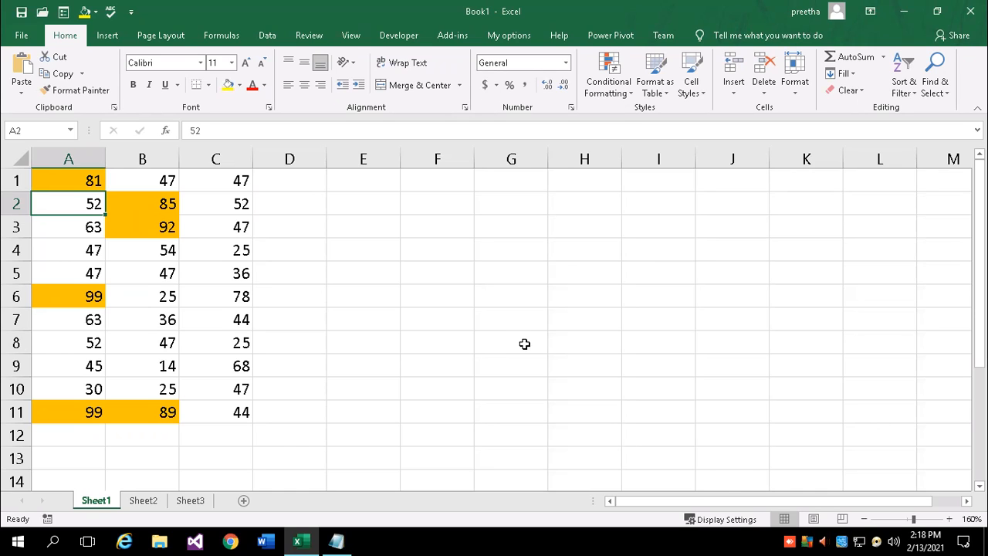
left_click_drag(66, 176, 224, 413)
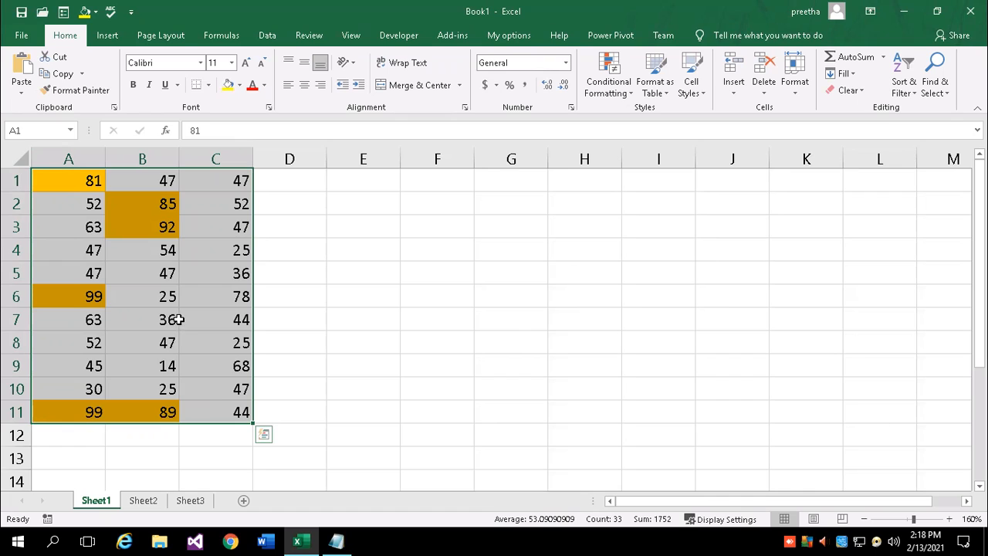
left_click(154, 273)
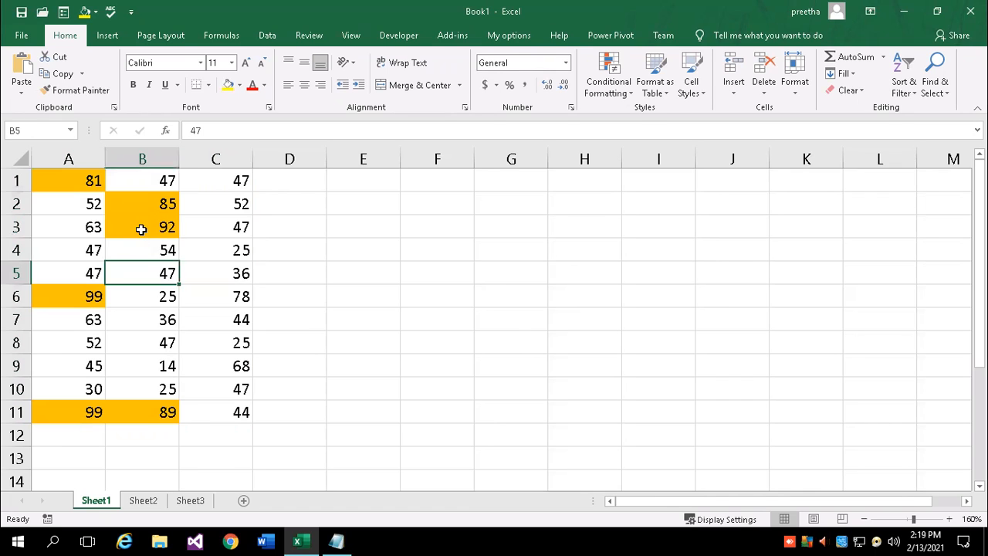
Replace 92 in B3 with 29, then select the A1:C11 grid
left_click(139, 227)
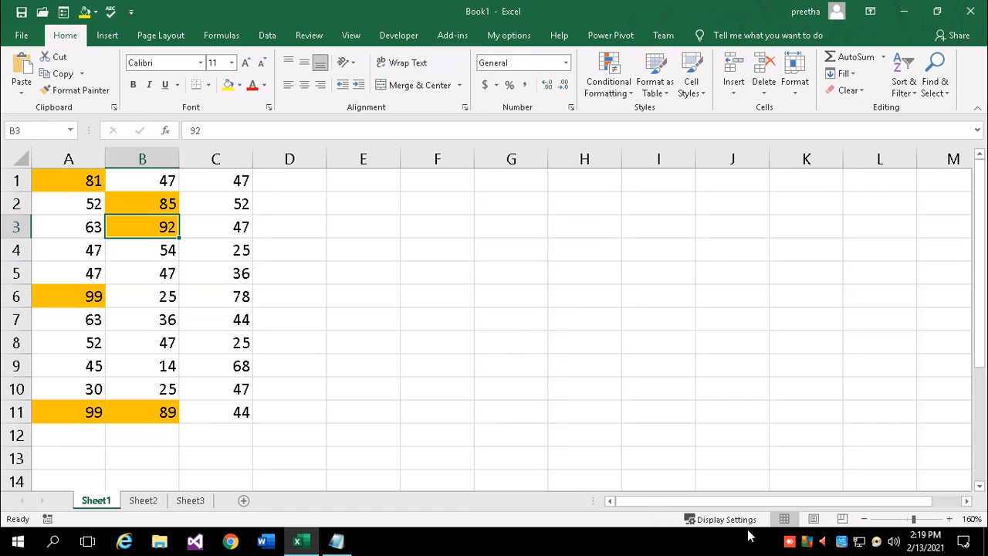
type("29")
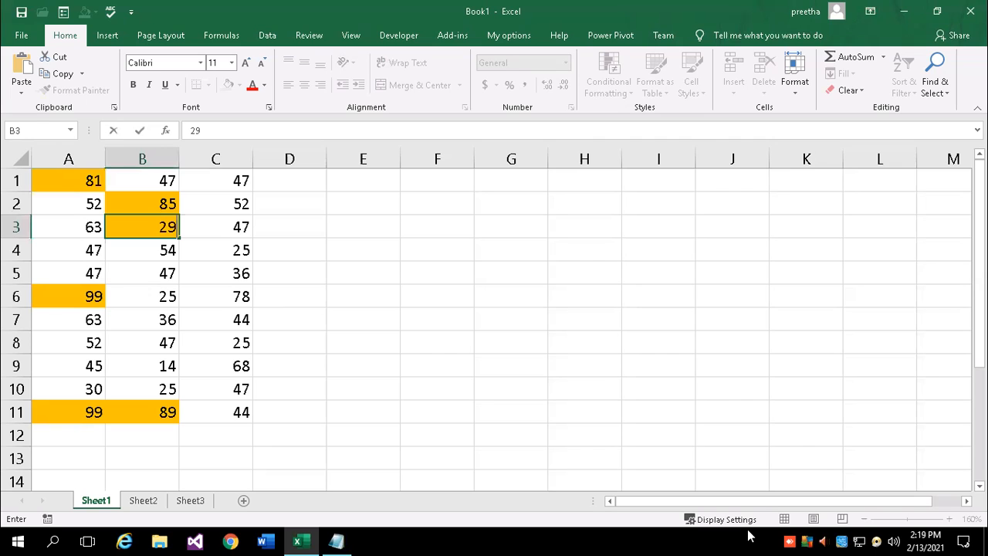
key("Return")
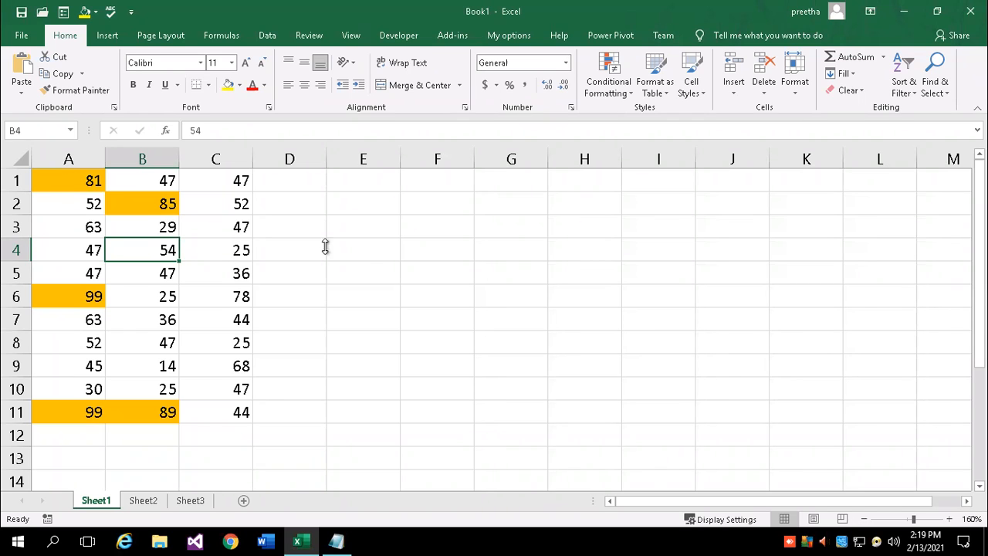
left_click(368, 256)
left_click_drag(60, 178, 225, 414)
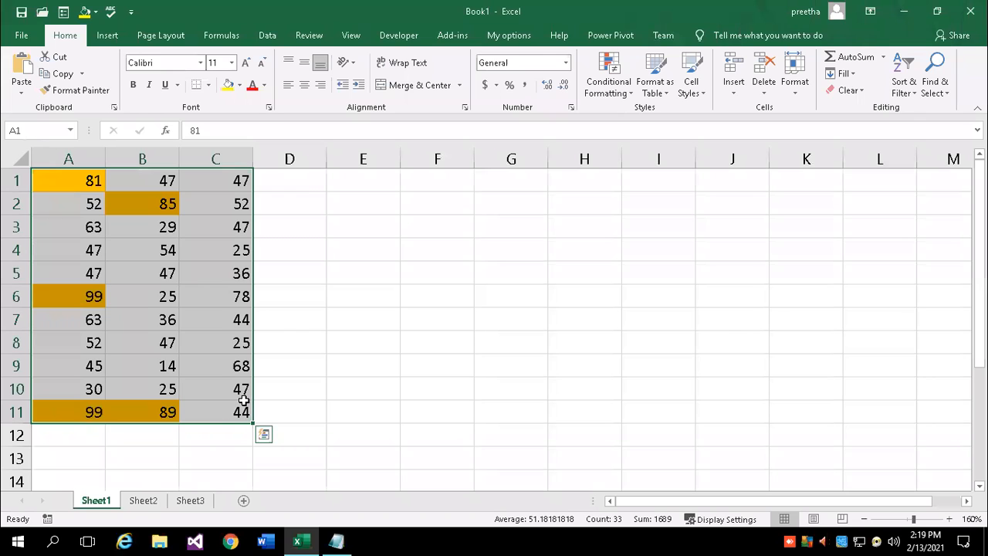
Copy the grid, paste only its formats into Sheet2 via Paste Special, and return to Sheet1
key("ctrl+c")
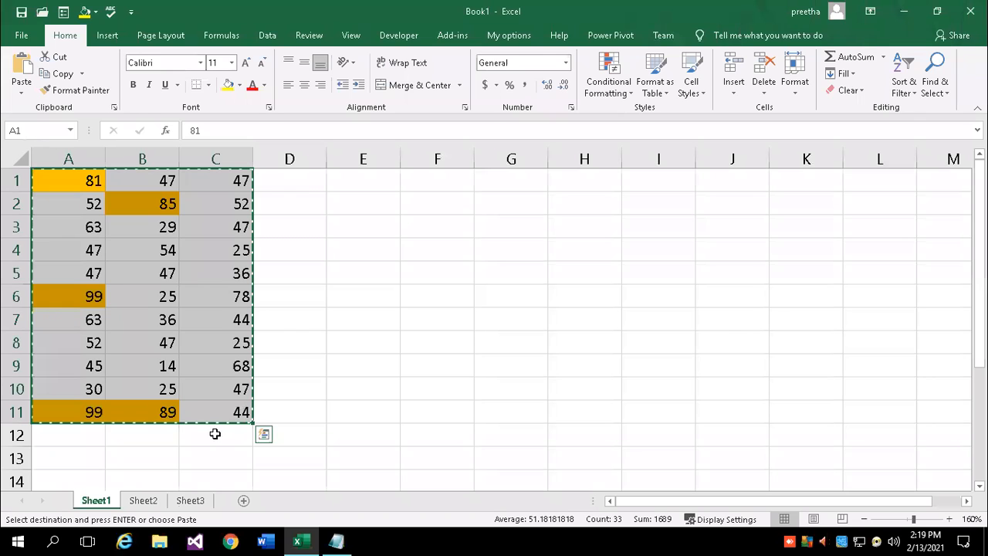
left_click(143, 501)
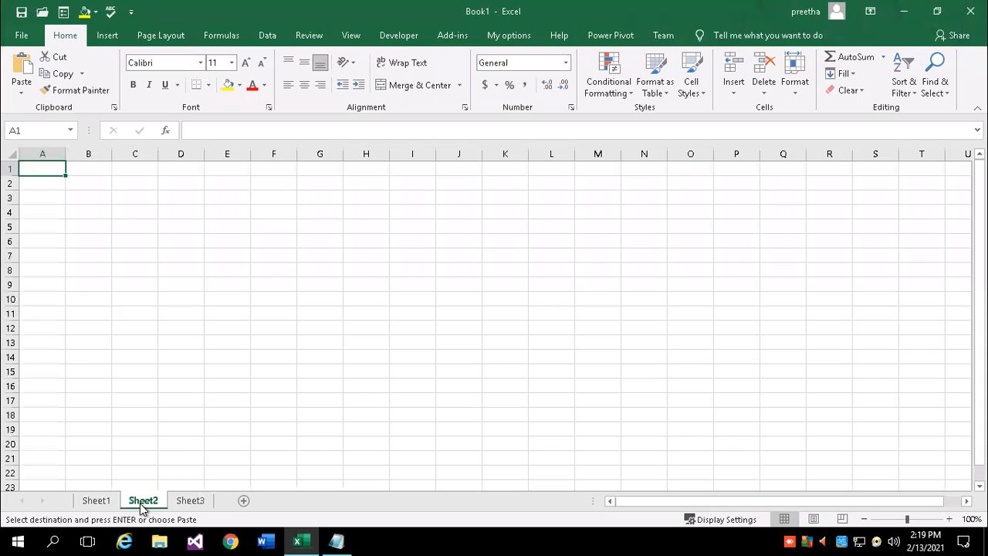
left_click(21, 94)
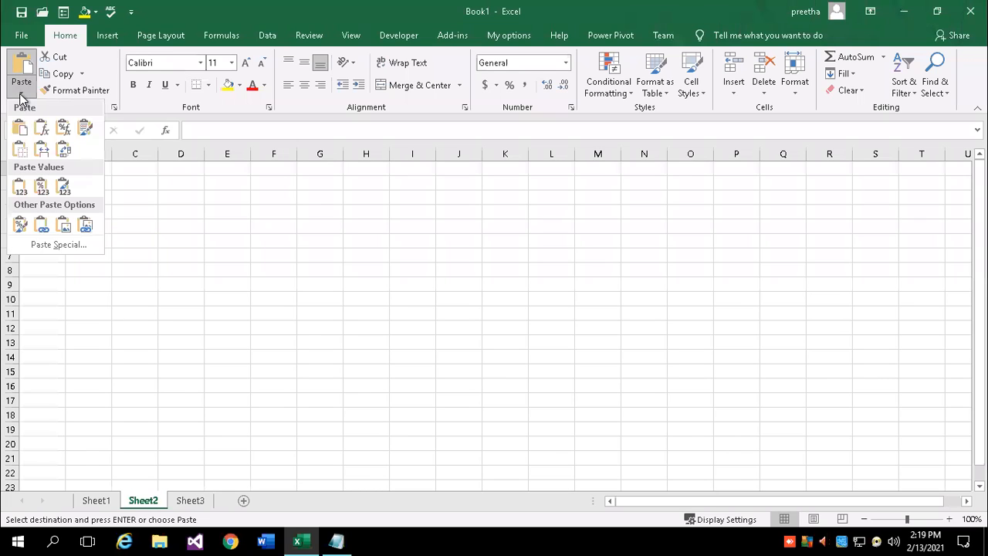
left_click(58, 246)
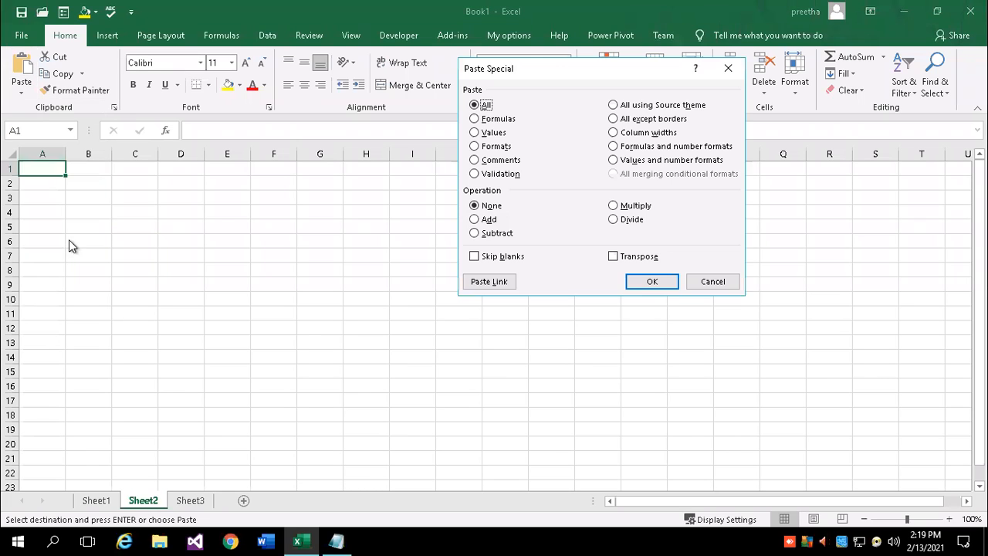
left_click(476, 148)
left_click(652, 282)
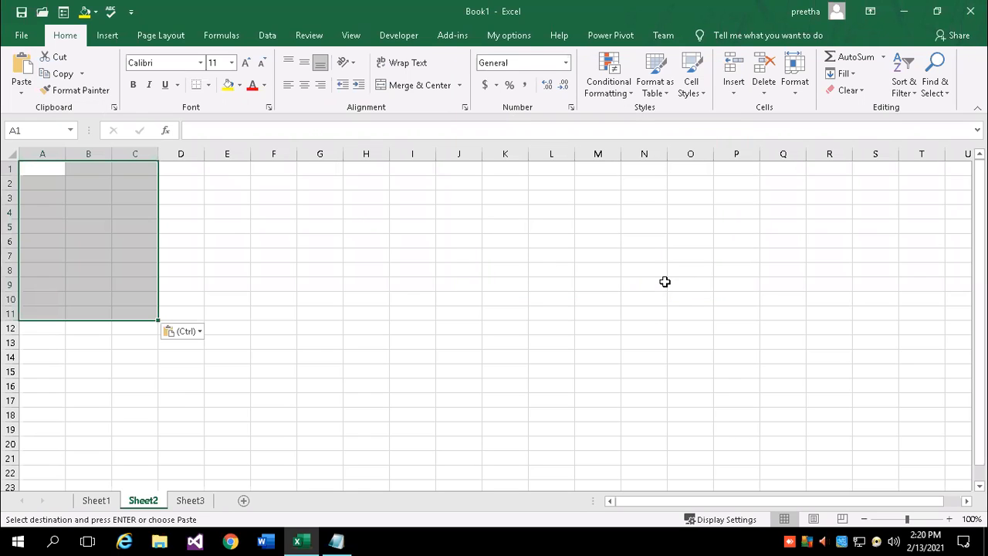
left_click(97, 500)
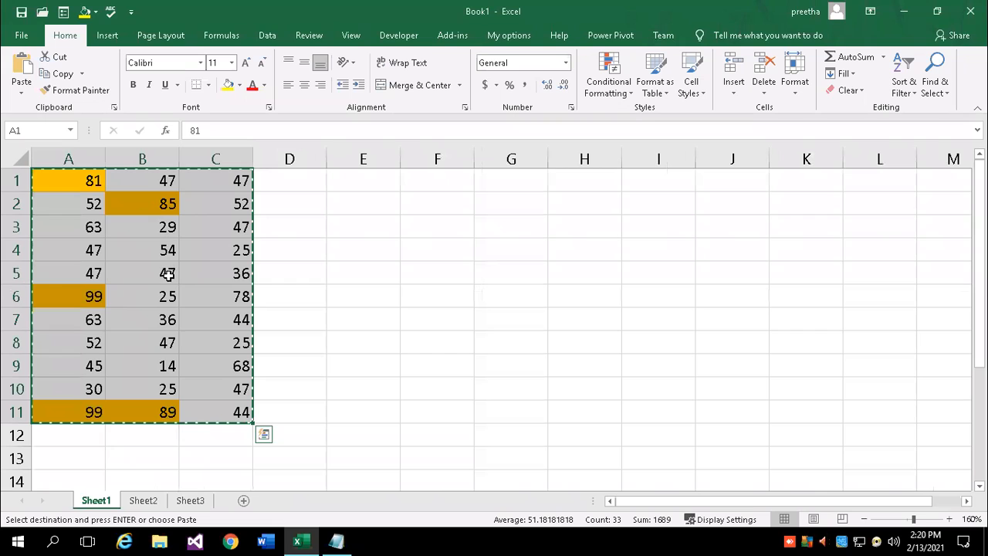
Paste only the grid's values into Sheet2 starting at A1
left_click(146, 501)
left_click(33, 168)
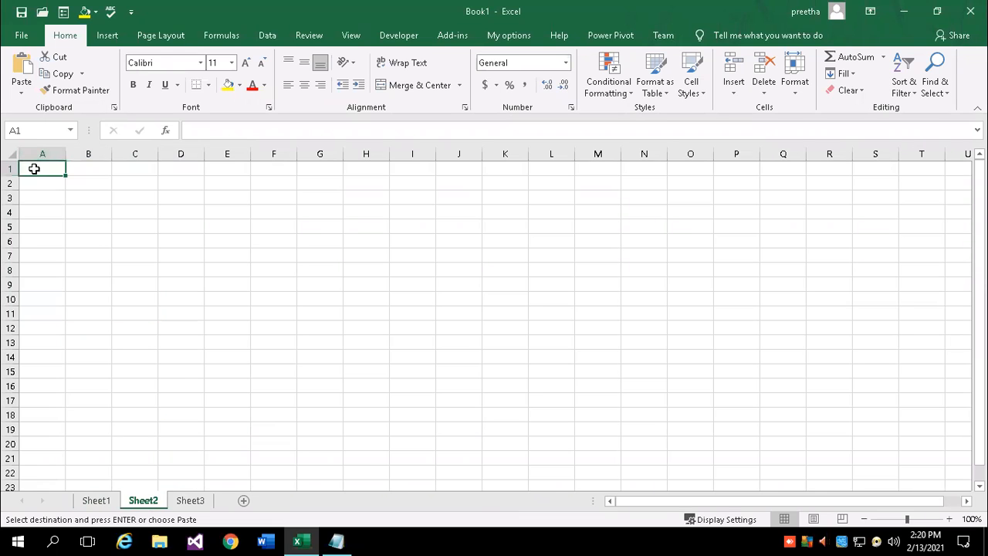
left_click(24, 91)
left_click(45, 244)
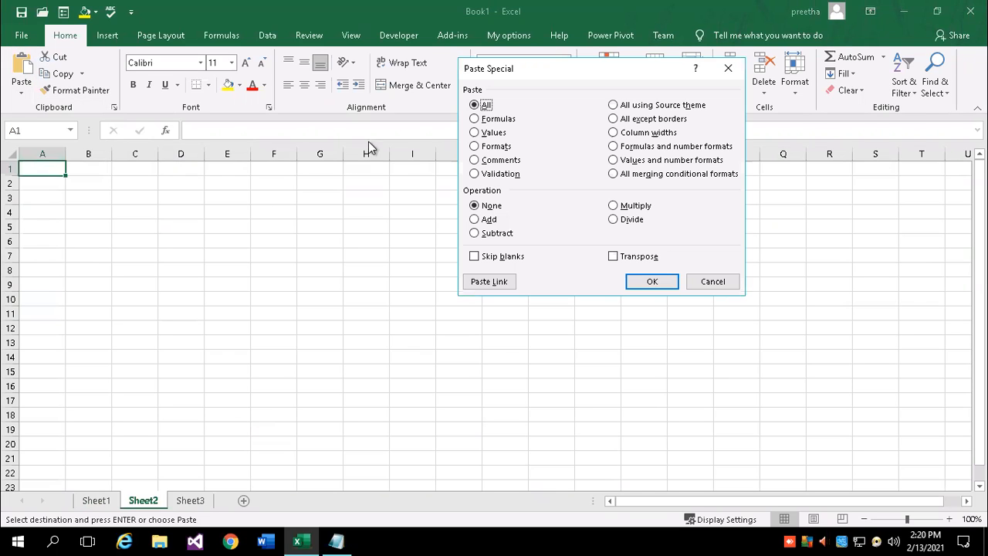
left_click(474, 132)
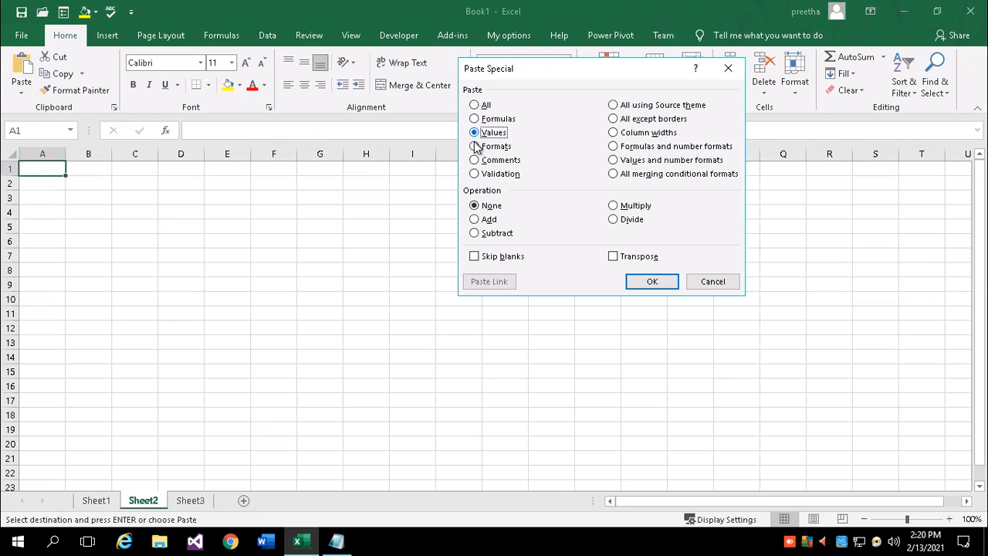
left_click(652, 283)
Zoom in and flip between Sheet1 and Sheet2 to compare the grids
left_click(240, 298)
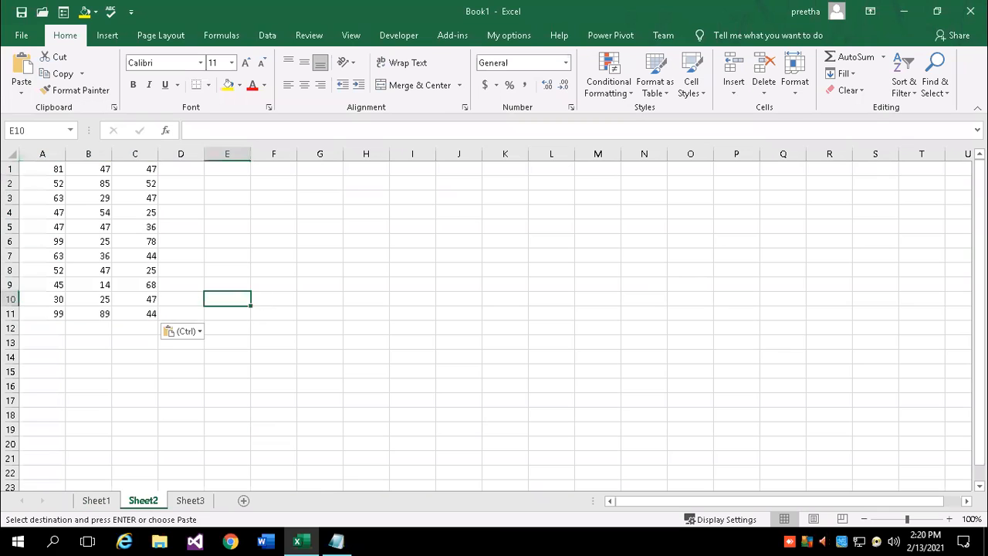
left_click(949, 518)
left_click(948, 518)
left_click(948, 518)
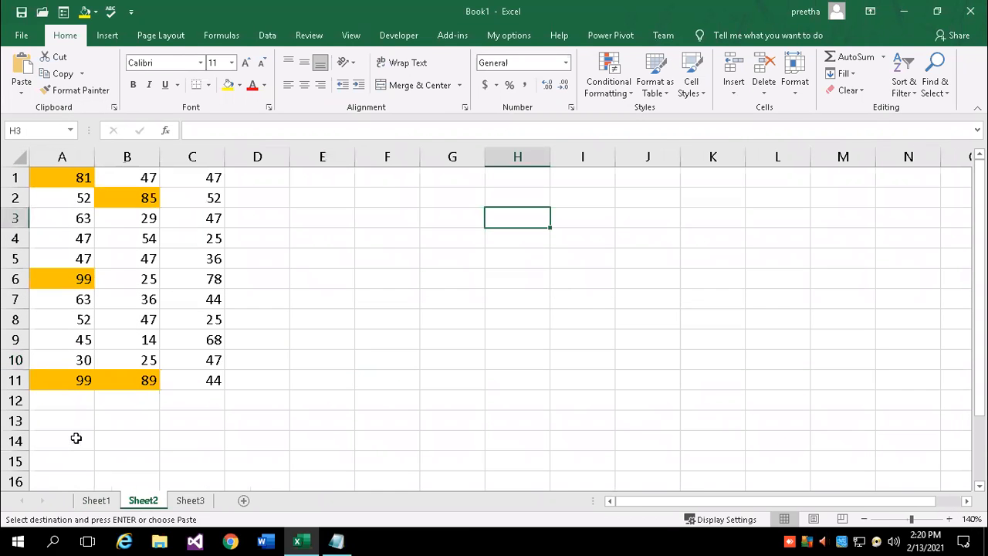
left_click(78, 437)
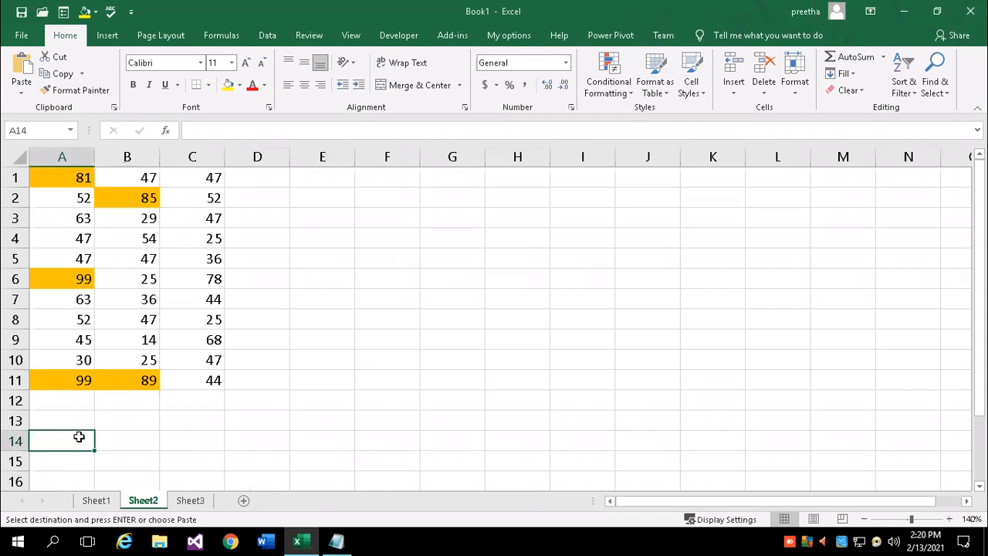
left_click(105, 505)
left_click(139, 502)
left_click(352, 283)
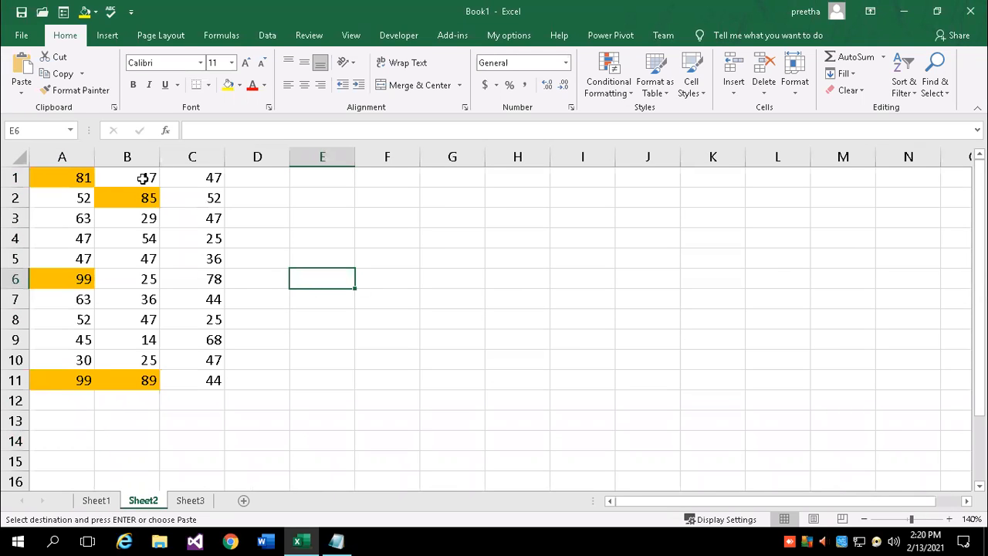
Clear all formats from A1:C11 on Sheet2 and reselect the grid
left_click(53, 178)
left_click_drag(128, 238, 202, 378)
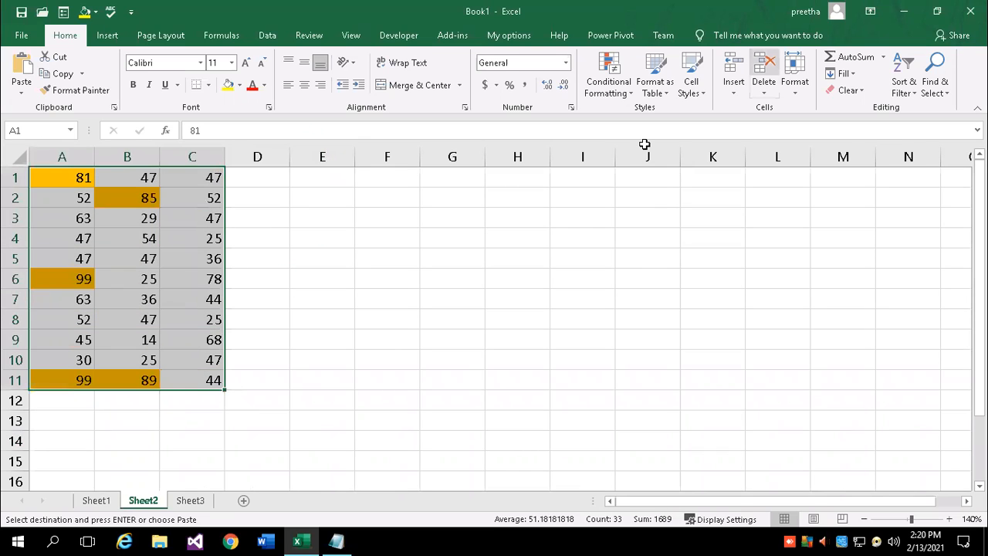
left_click(862, 91)
left_click(875, 125)
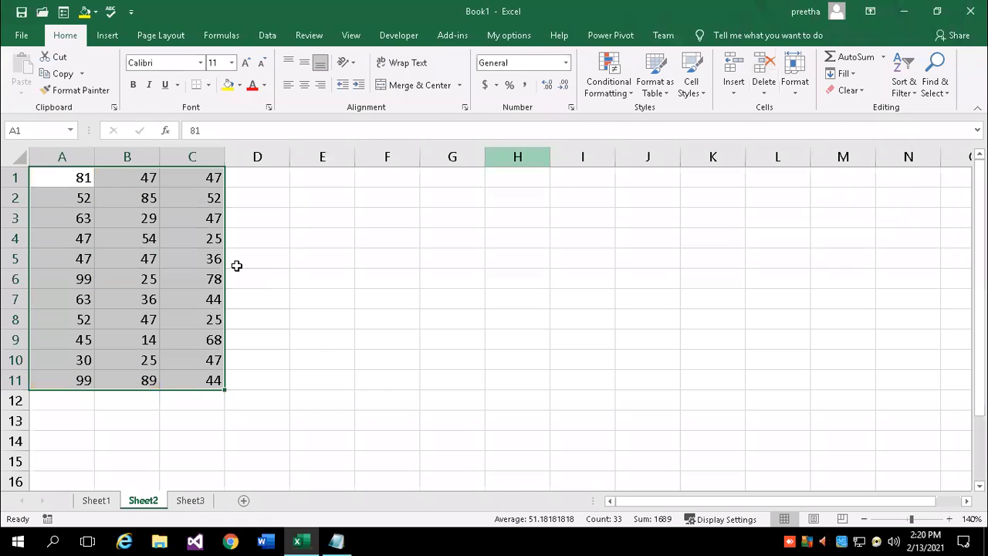
left_click(260, 236)
left_click_drag(67, 176, 210, 378)
left_click(629, 91)
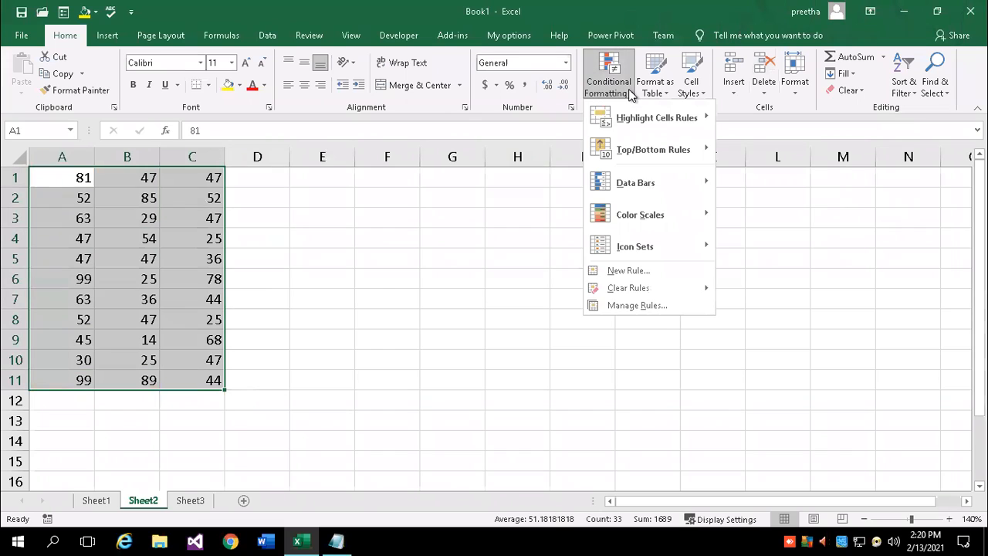
Add a Between 60 and 80 rule with Green Fill with Dark Green Text
mouse_move(638, 122)
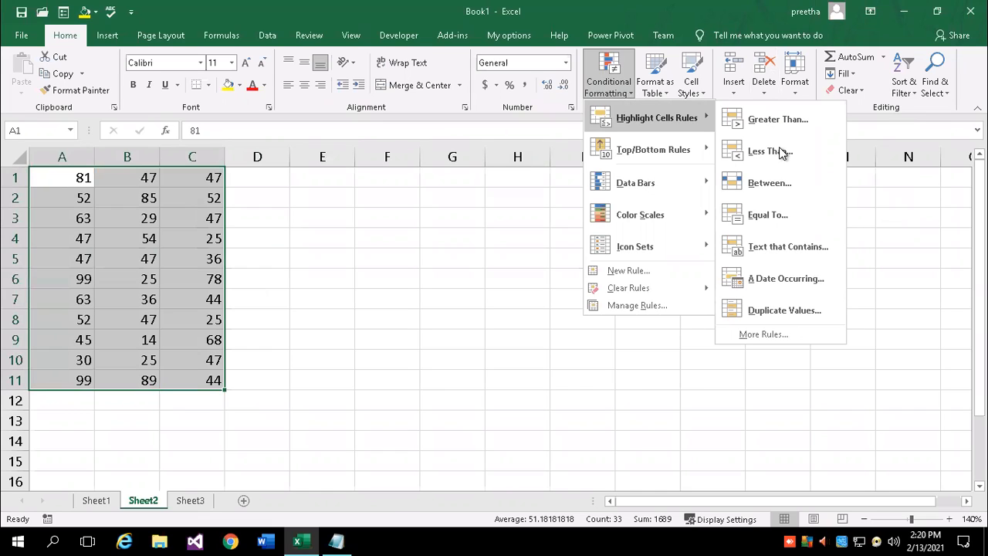
left_click(768, 185)
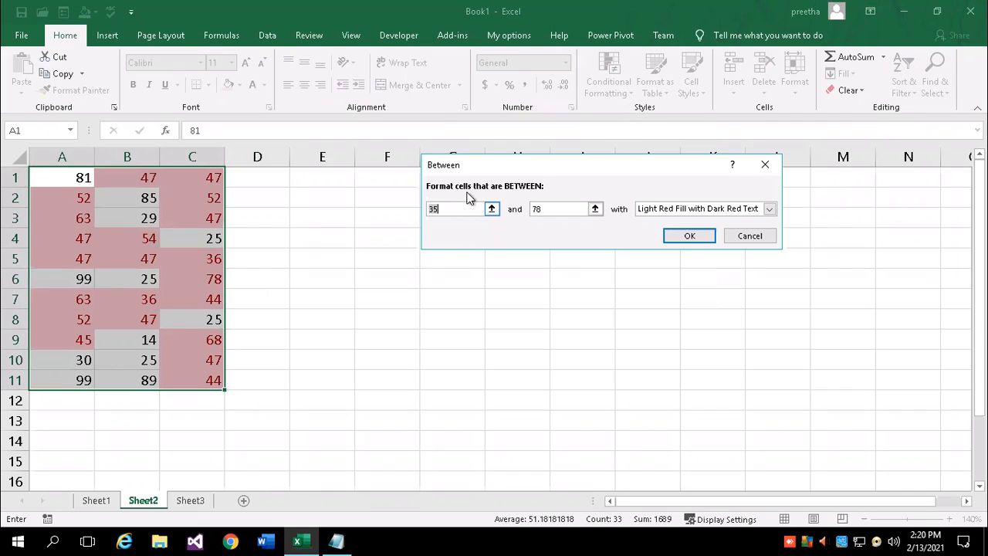
key("BackSpace")
key("BackSpace")
type("60")
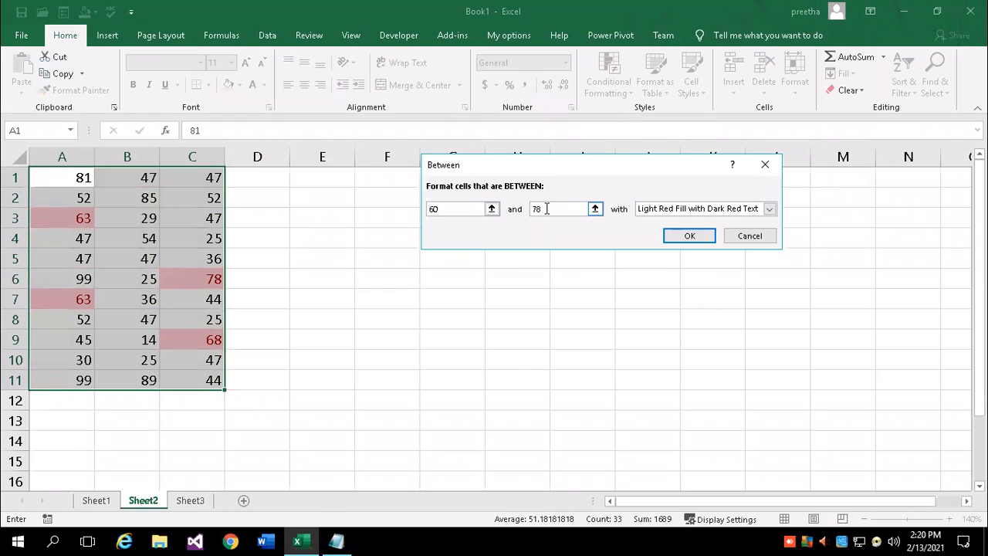
key("Tab")
type("80")
left_click(770, 210)
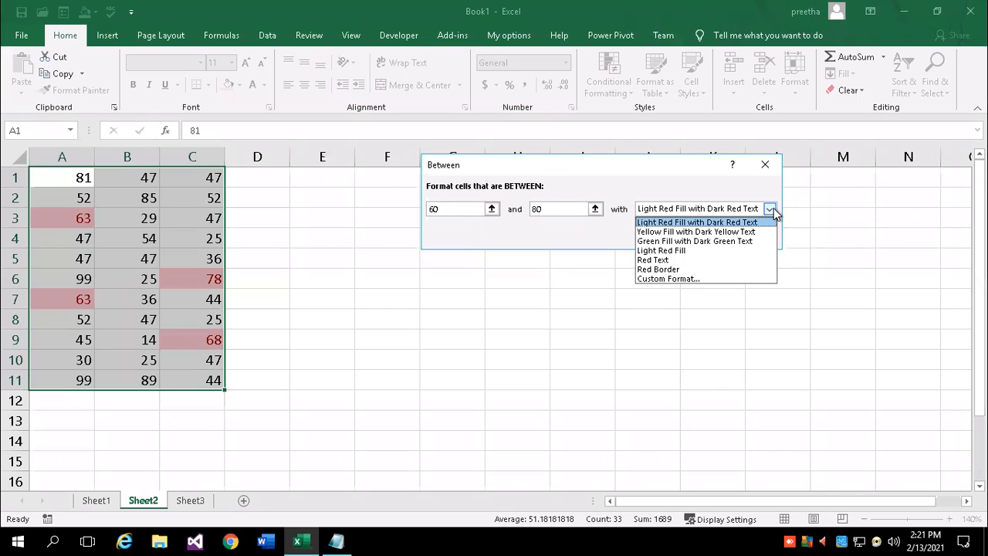
left_click(678, 241)
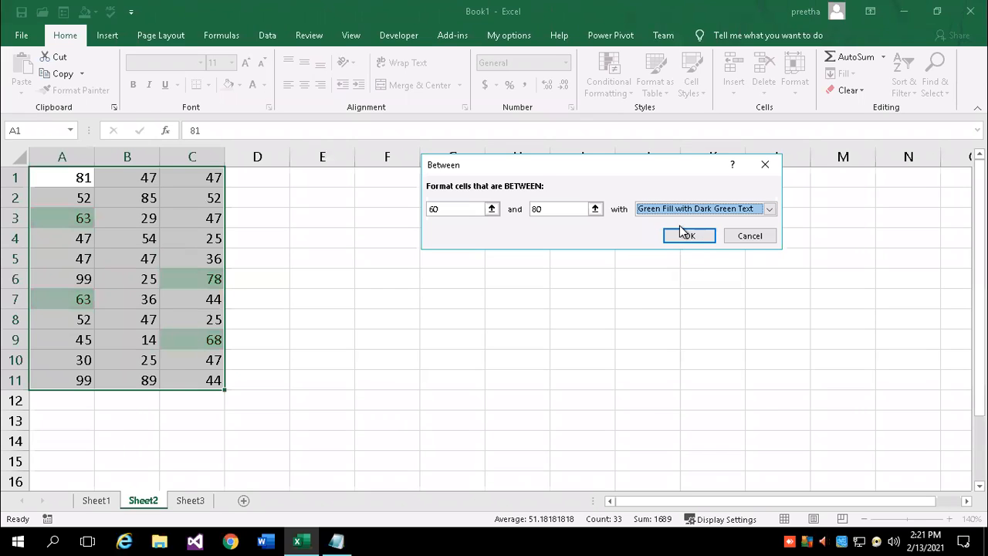
left_click(683, 231)
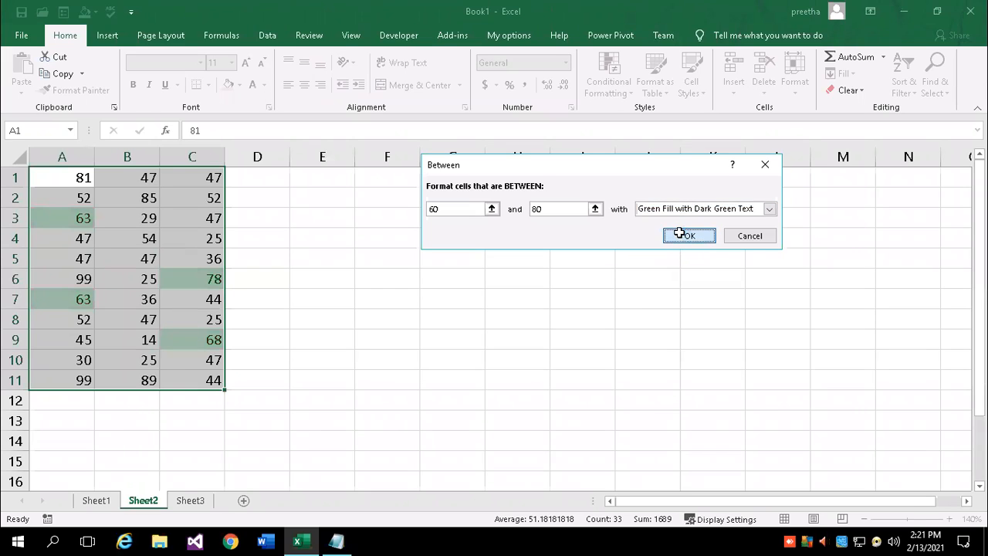
Enter the note 'Highlight cells between : 60 to 80' in E2, then move to G8
left_click(330, 293)
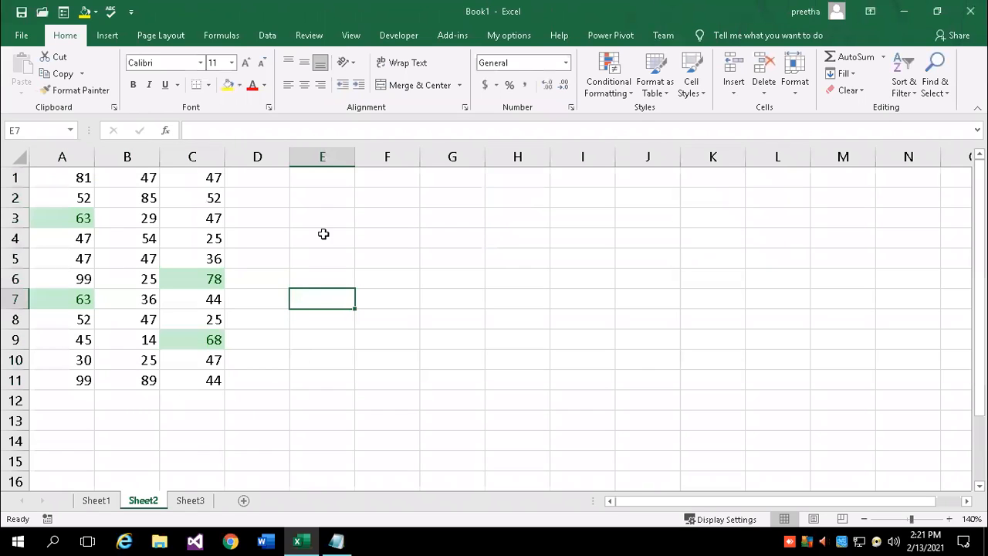
left_click(327, 202)
type("B")
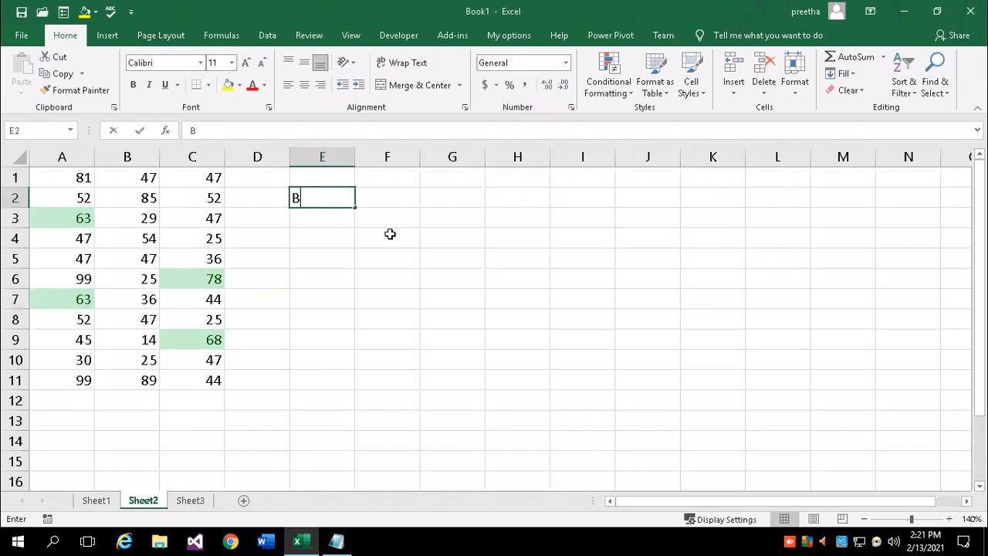
type("etwee")
key("BackSpace")
key("BackSpace")
key("BackSpace")
key("BackSpace")
key("BackSpace")
type("Highlight ")
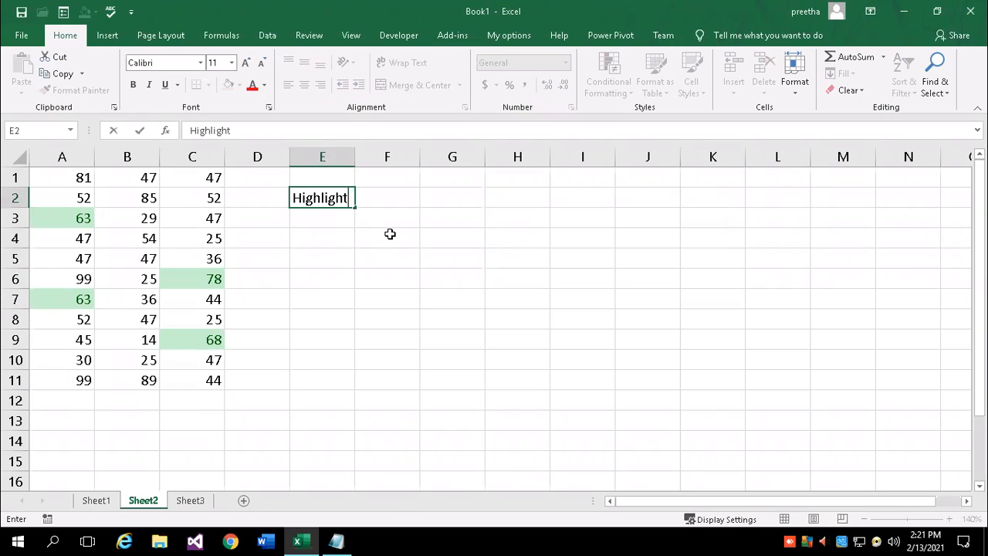
type("cells betwee")
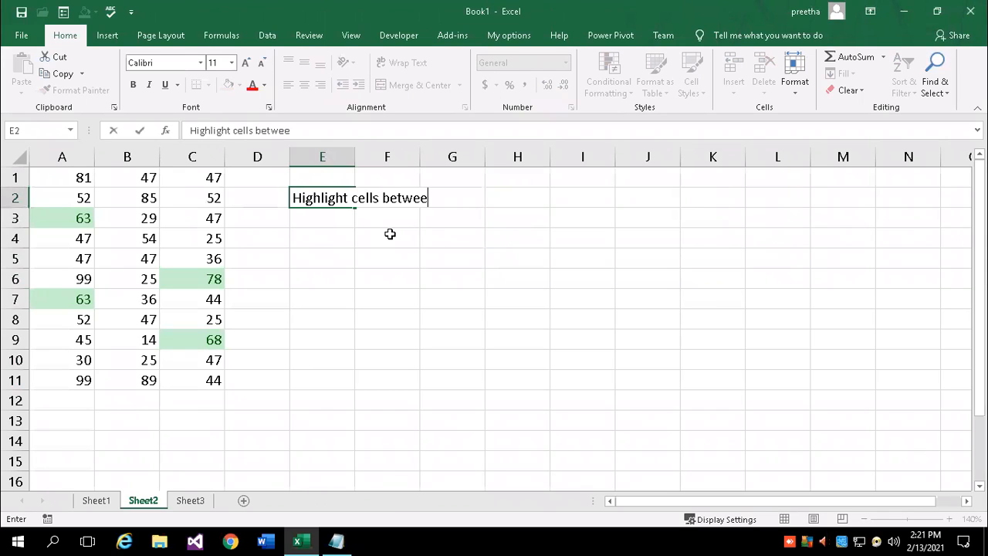
type("n :  60 to 80")
key("Return")
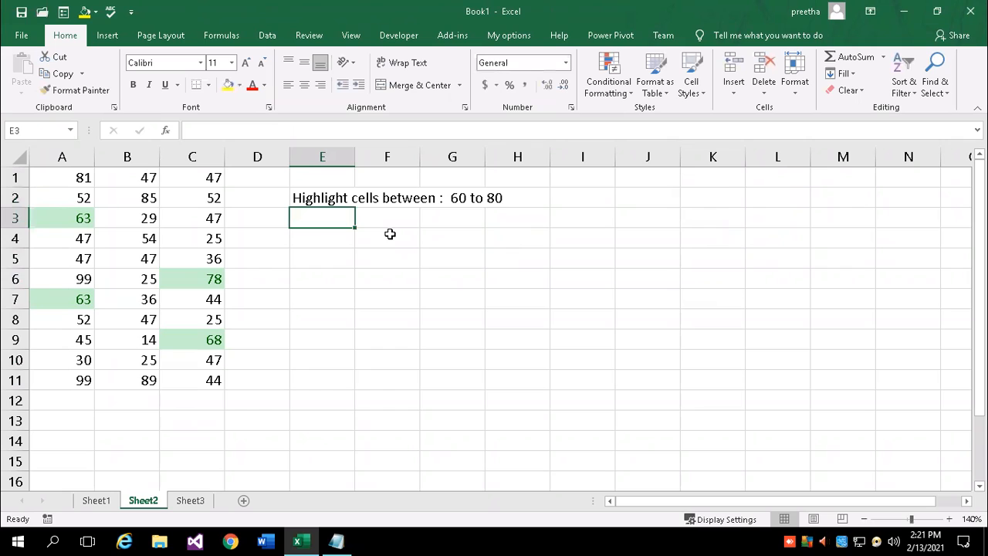
left_click(56, 174)
left_click_drag(158, 230, 201, 380)
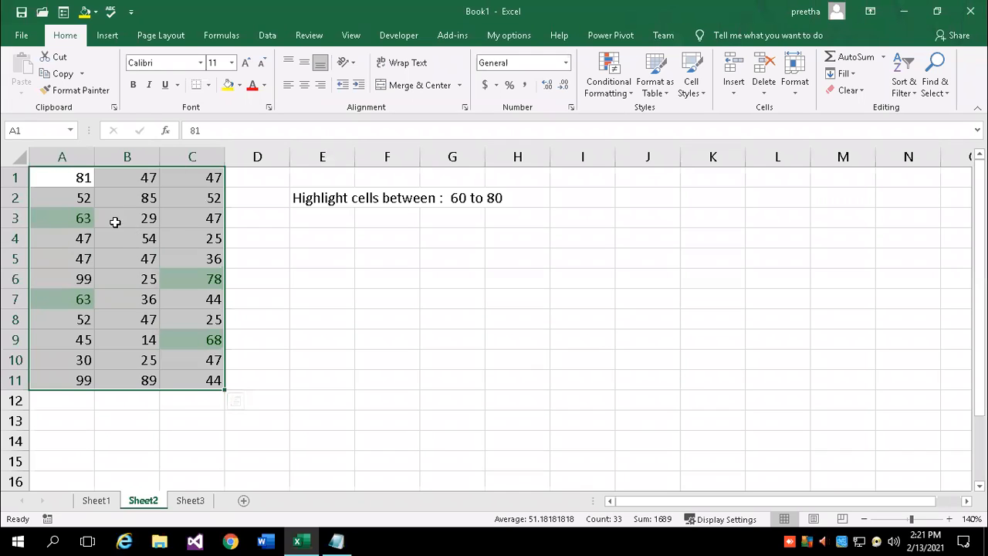
left_click(295, 278)
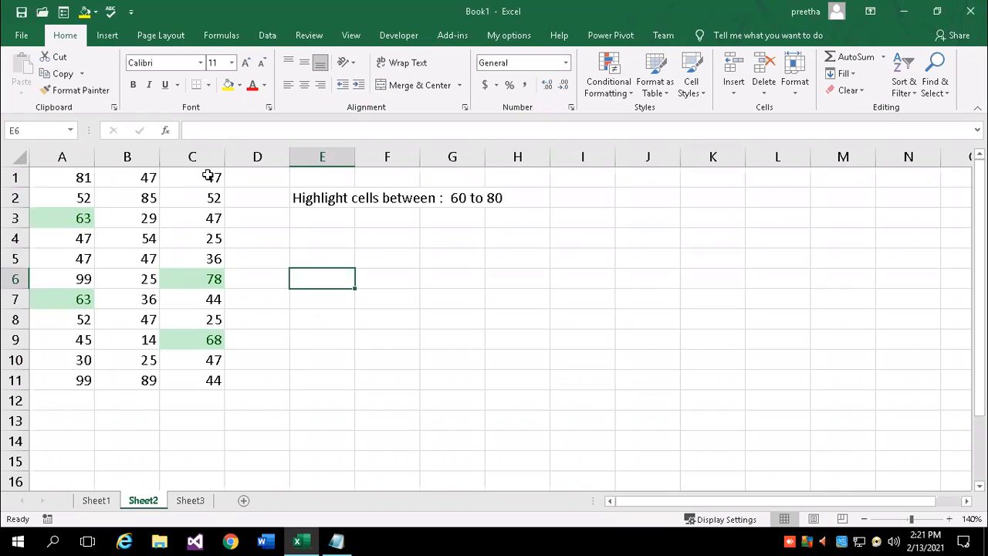
left_click(440, 325)
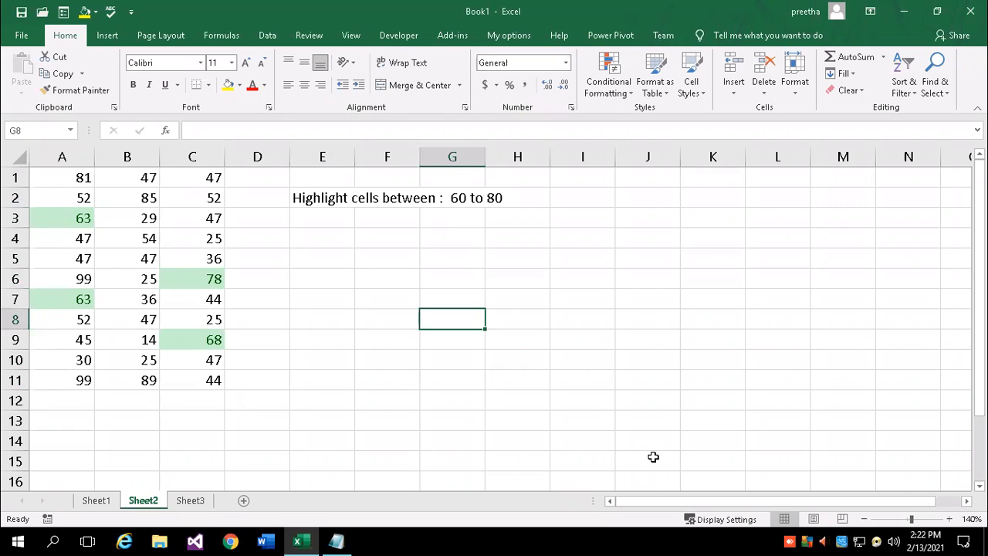
Enter the headers Product code and Sales person in G8:H8, widening column G
type("Product ")
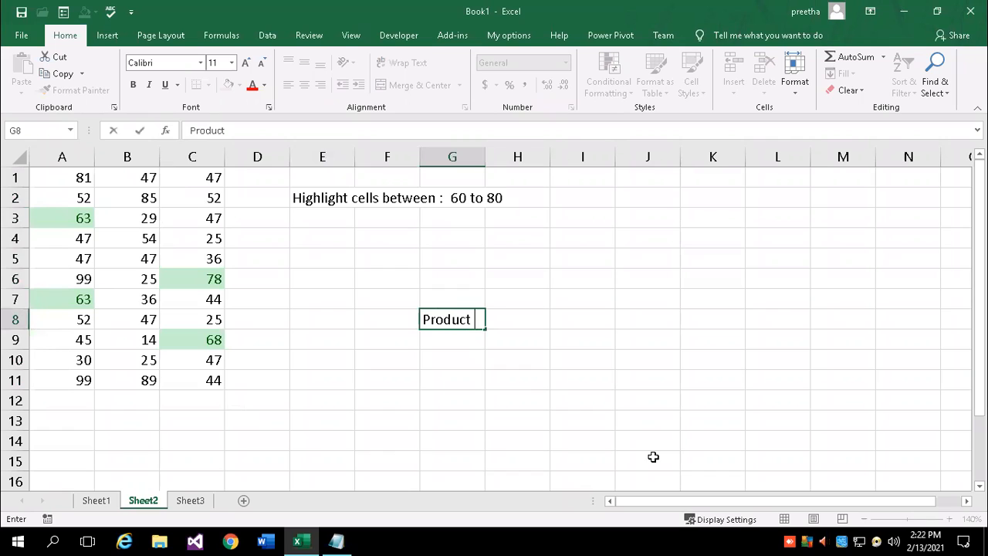
type("code")
key("Tab")
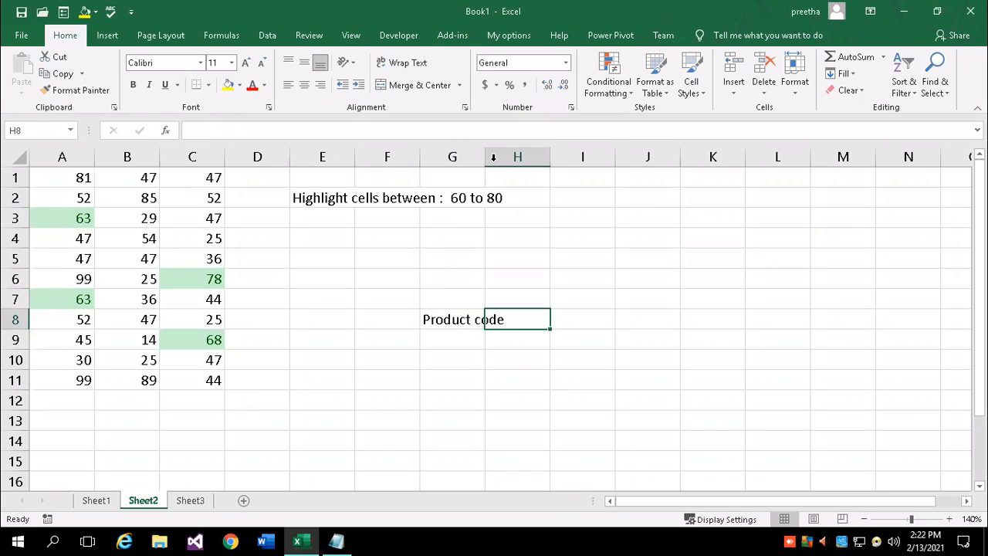
left_click_drag(486, 155, 508, 157)
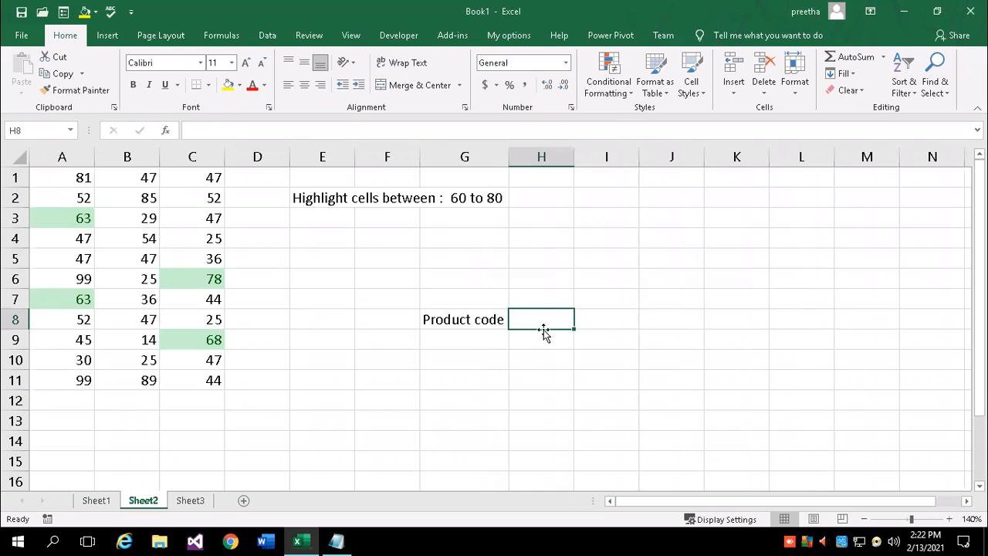
type("Sales value")
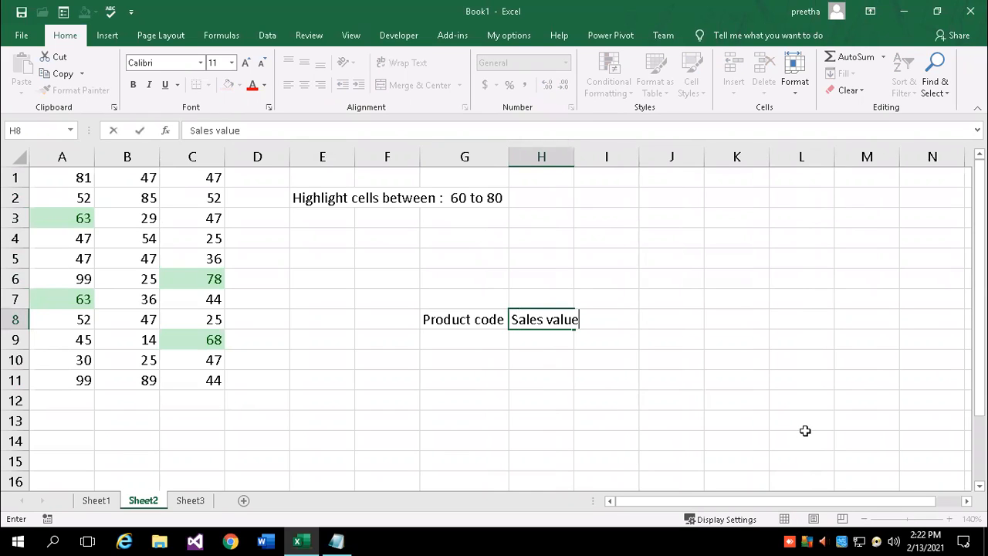
key("Tab")
key("Left")
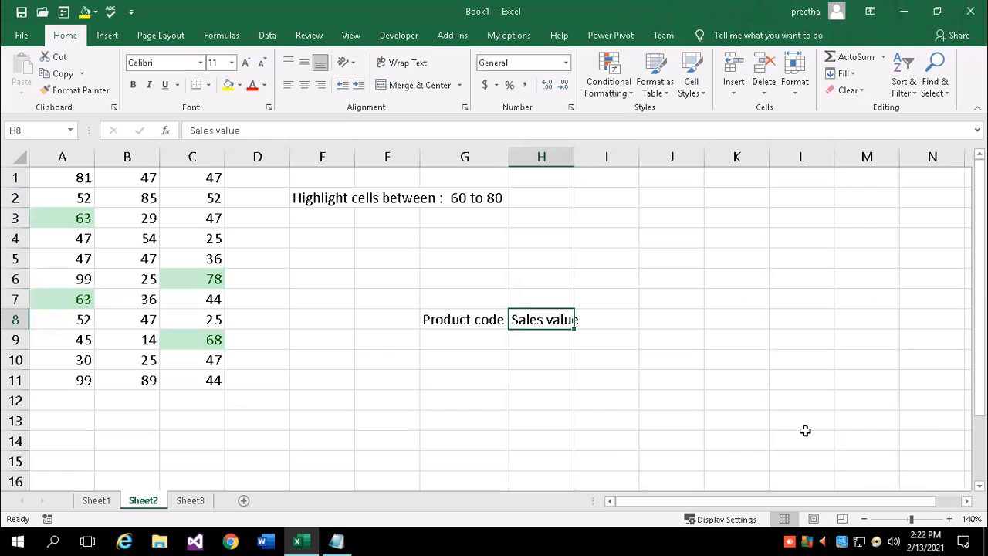
type("Sales person")
key("Tab")
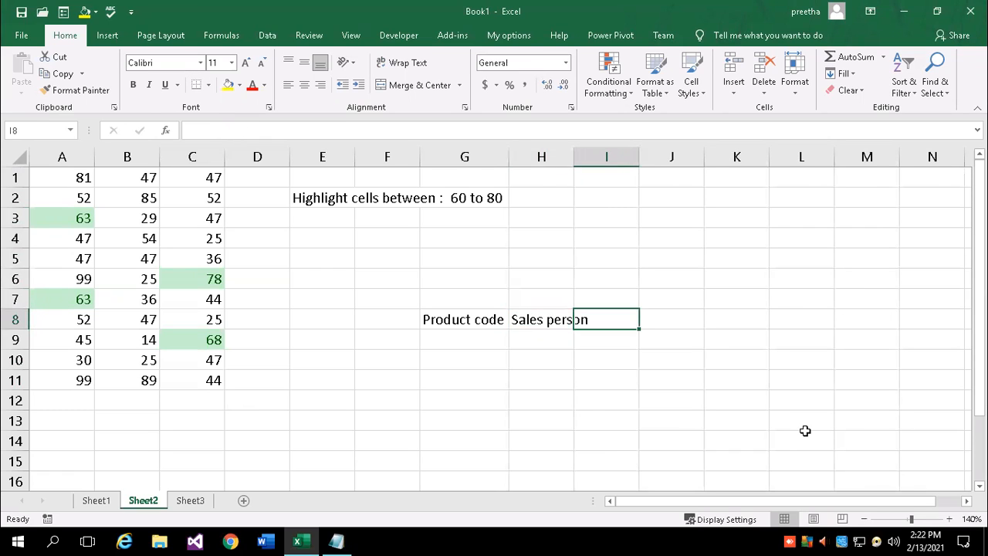
Add the sales value and Quarter headers in I8:J8 and autofit columns H and I
left_click_drag(574, 156, 576, 157)
double_click(576, 156)
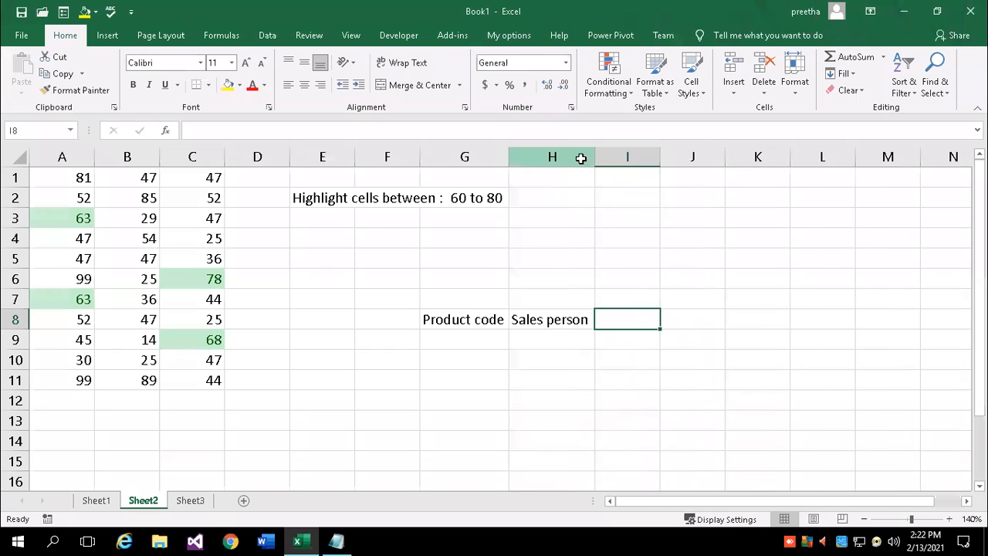
type("Q")
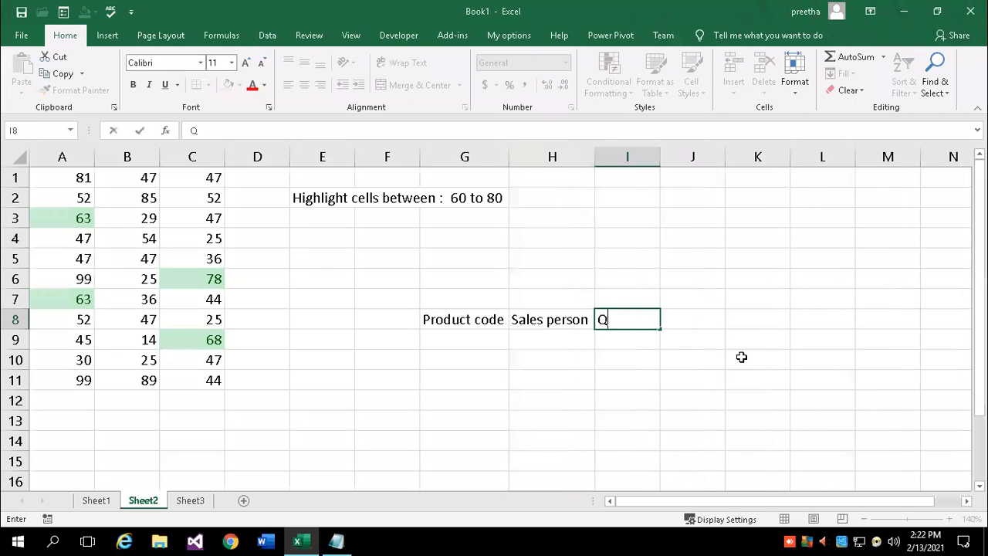
type("sales value")
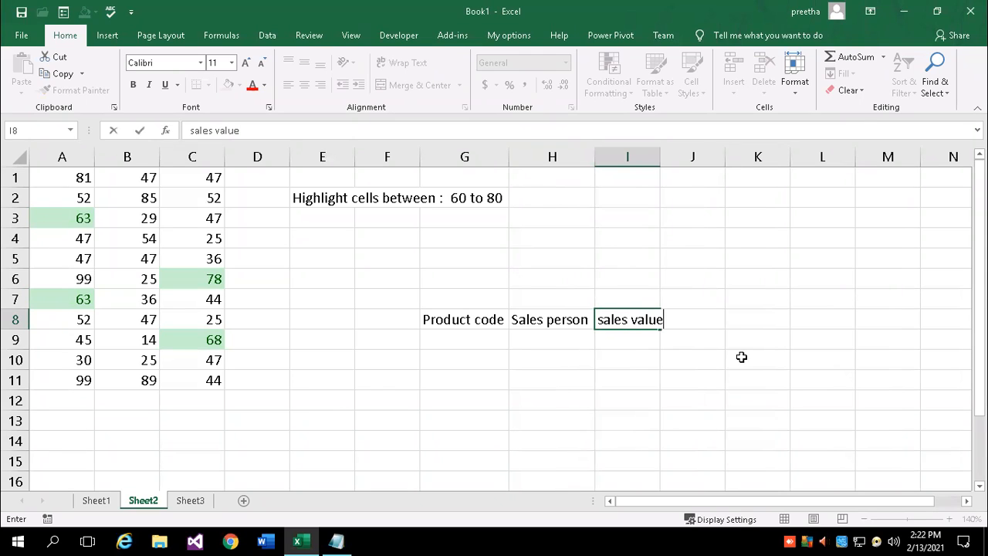
key("Tab")
type("Quarter")
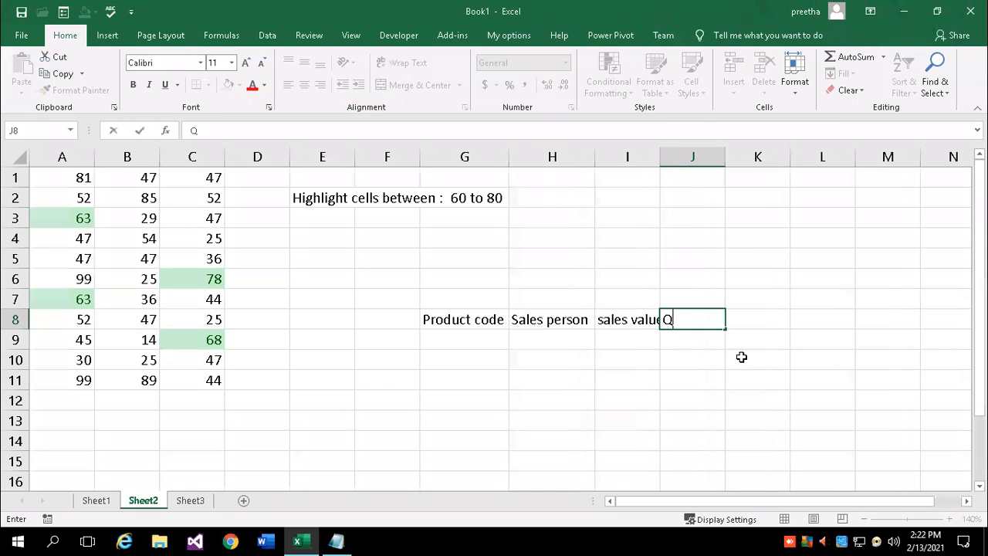
key("Return")
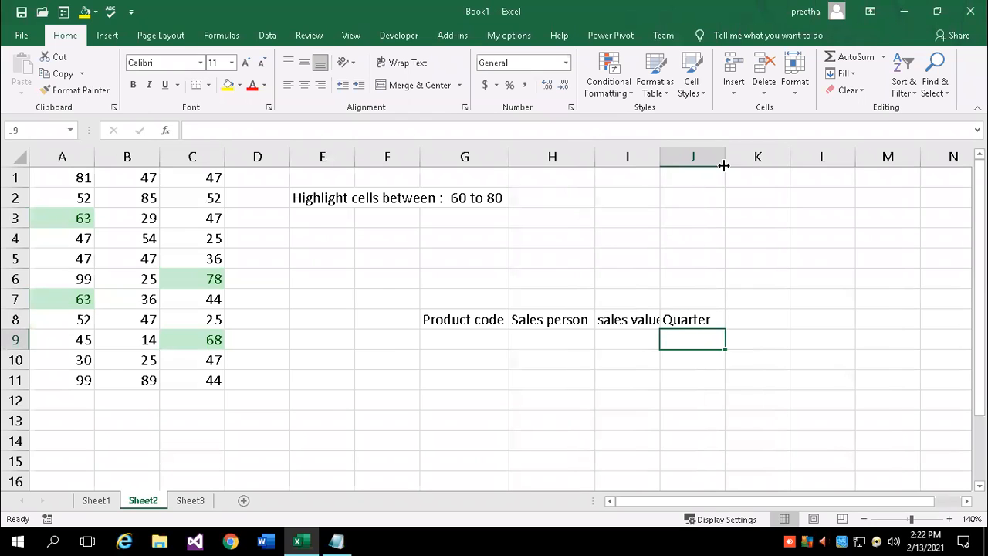
double_click(660, 157)
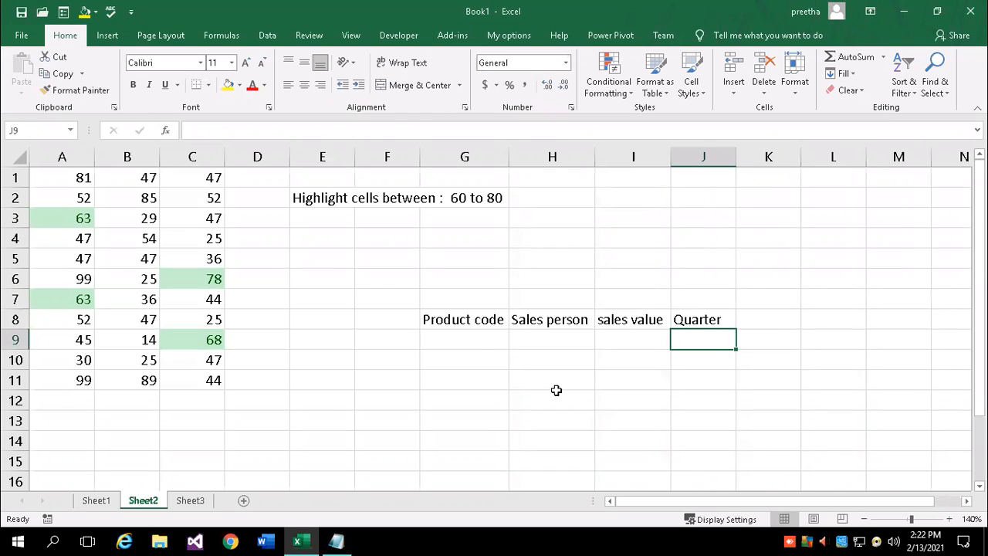
Enter p101 in G9 and p102 in G10 under Product code
key("Left")
key("Left")
key("Left")
type("p101")
key("Return")
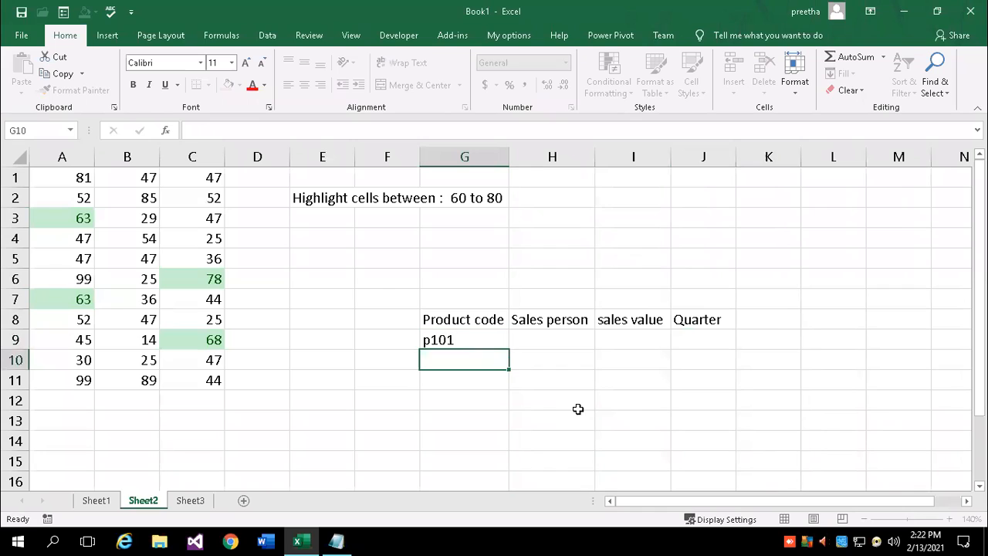
type("1p")
key("BackSpace")
type("p101")
key("BackSpace")
type("2")
key("Return")
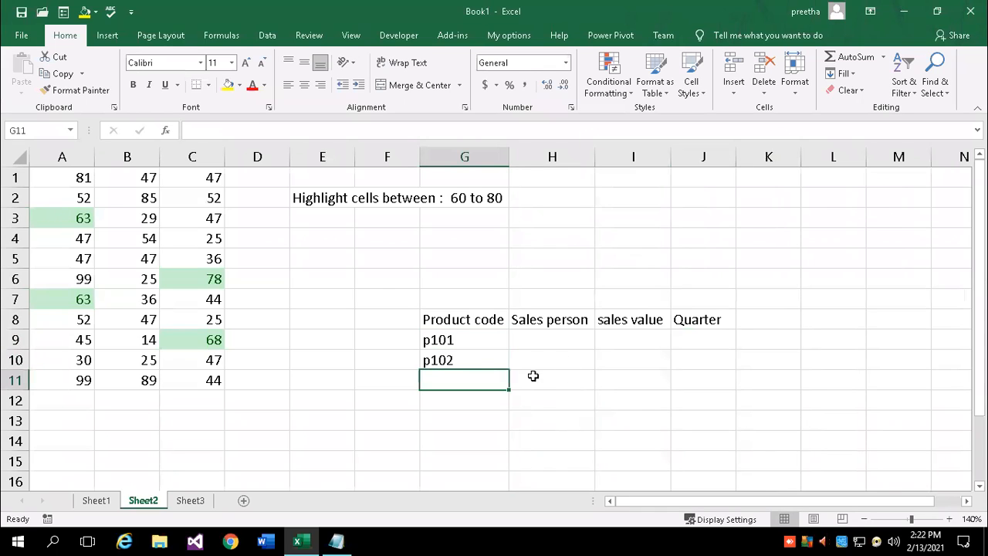
Extend the product codes down to p107 and enter salesperson names in H9 and H10
left_click_drag(487, 344, 502, 467)
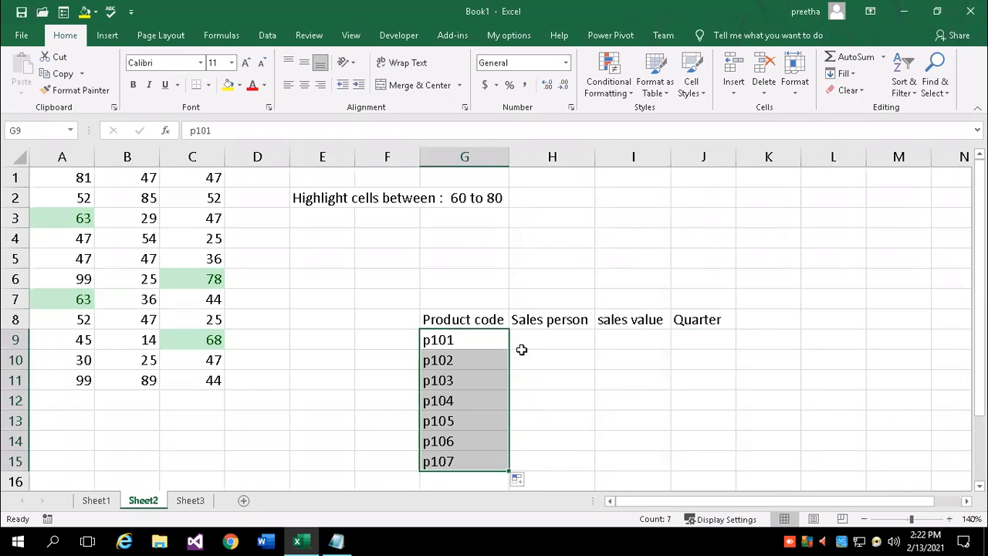
left_click(551, 339)
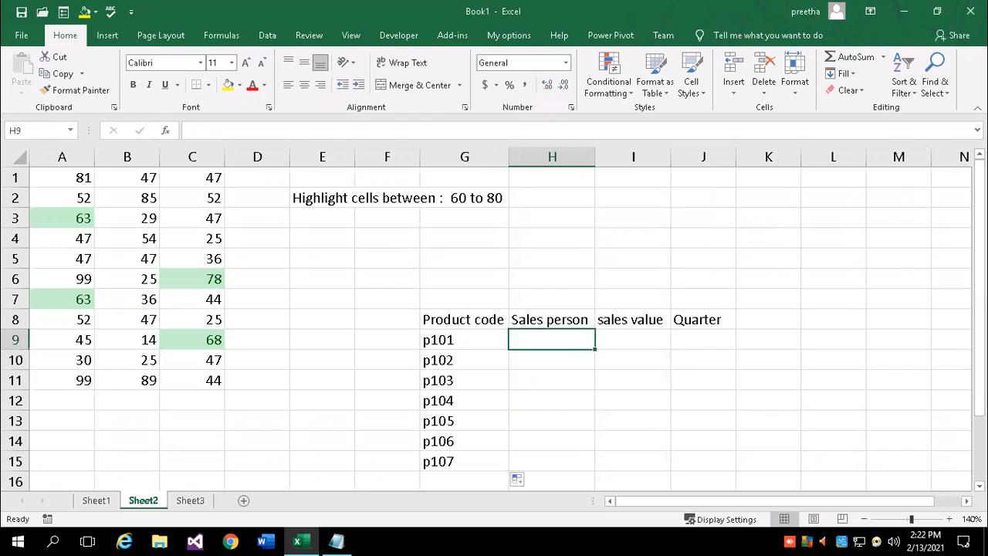
type("Miller")
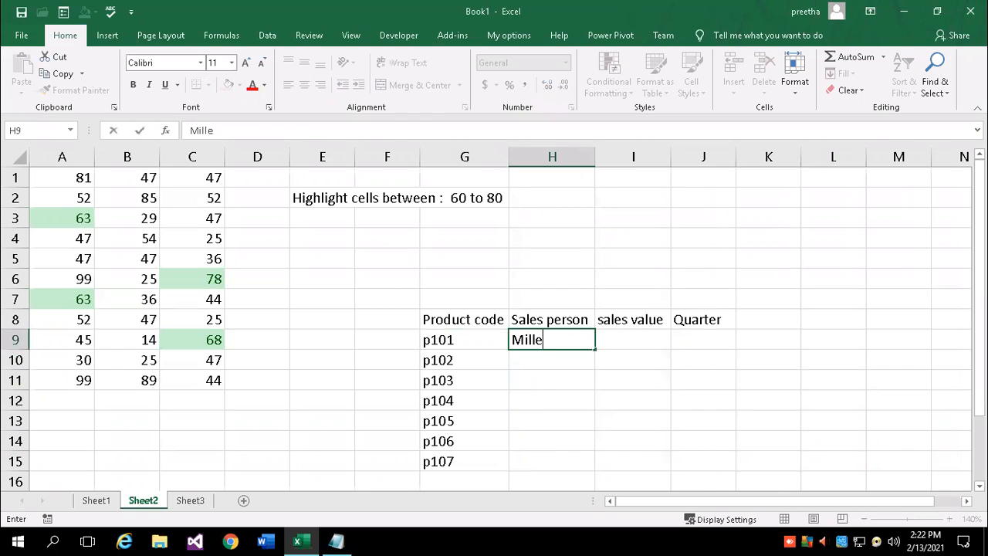
key("Return")
type("Smith")
key("Return")
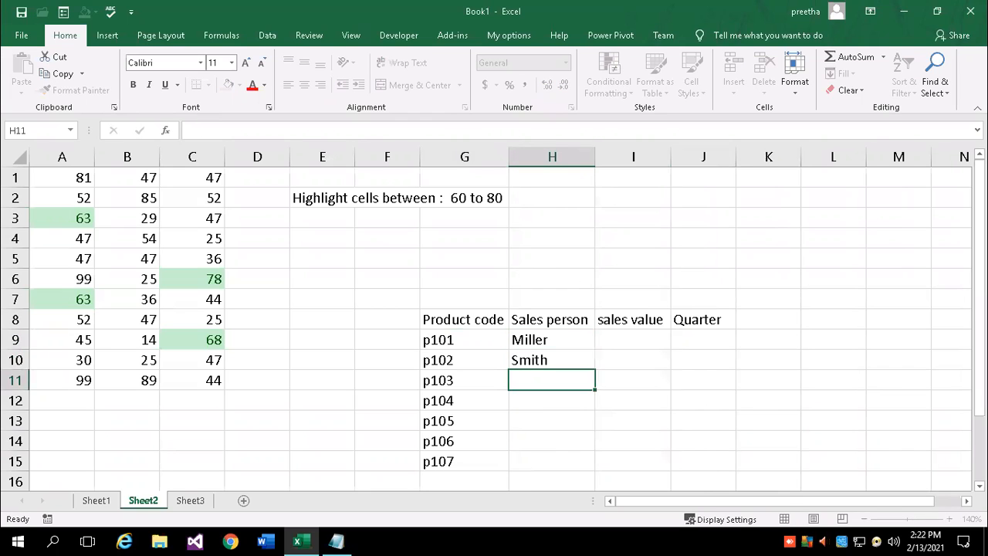
Enter a salesperson name in each of H11 through H14
type("Scott")
key("Return")
type("Jegan")
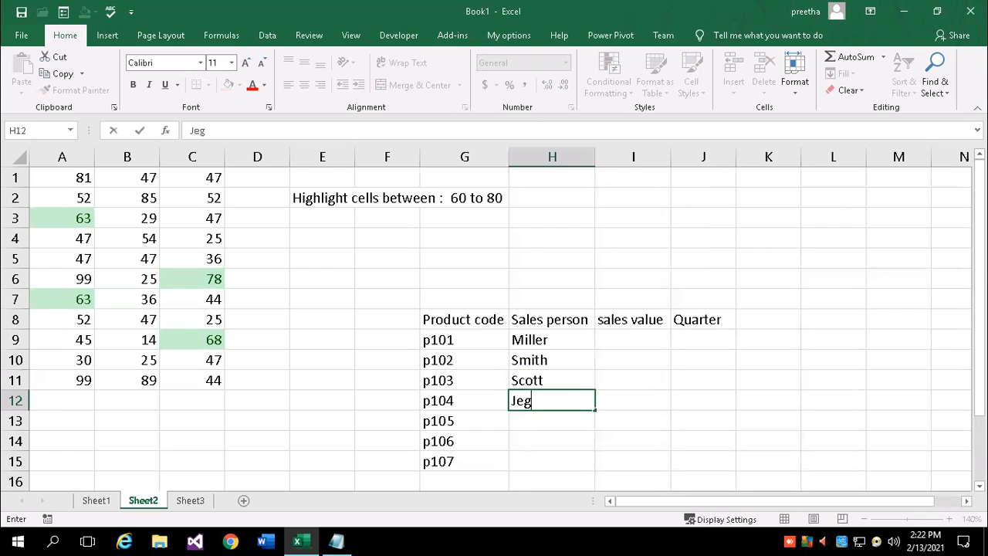
key("Return")
type("Samy")
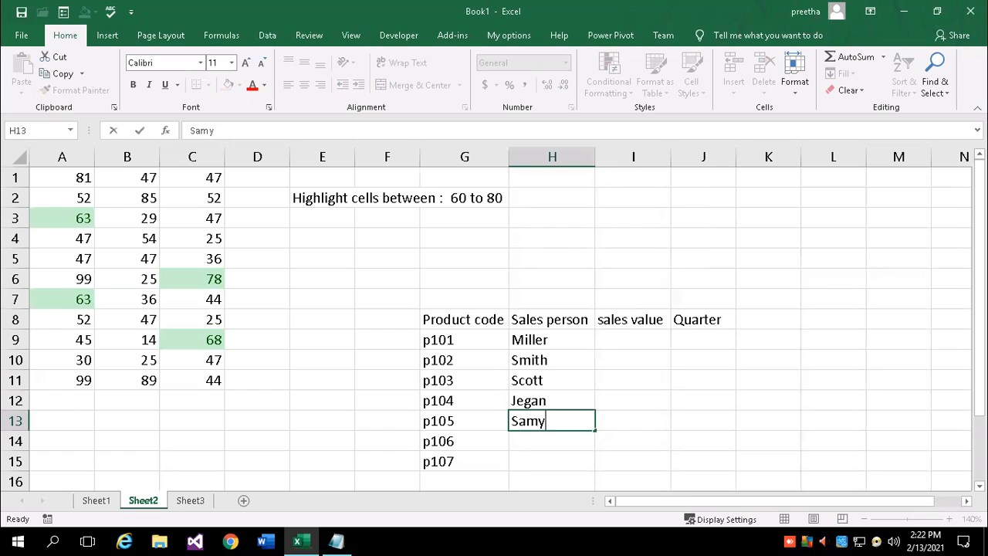
key("Return")
type("Kira")
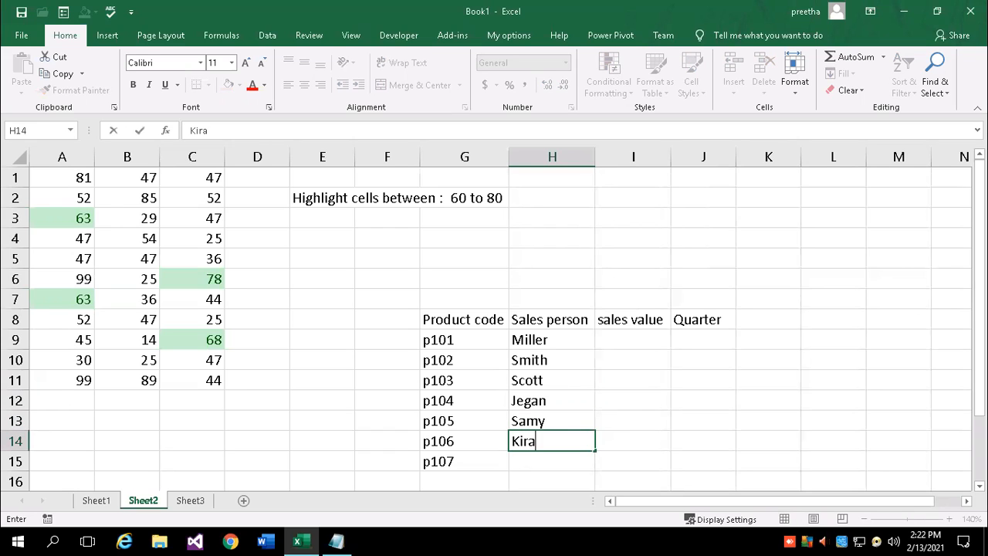
type("n")
key("Return")
Finish the last salesperson name and enter 10000, 20000 and 30000, accepting Flash Fill suggestions
type("Krishna")
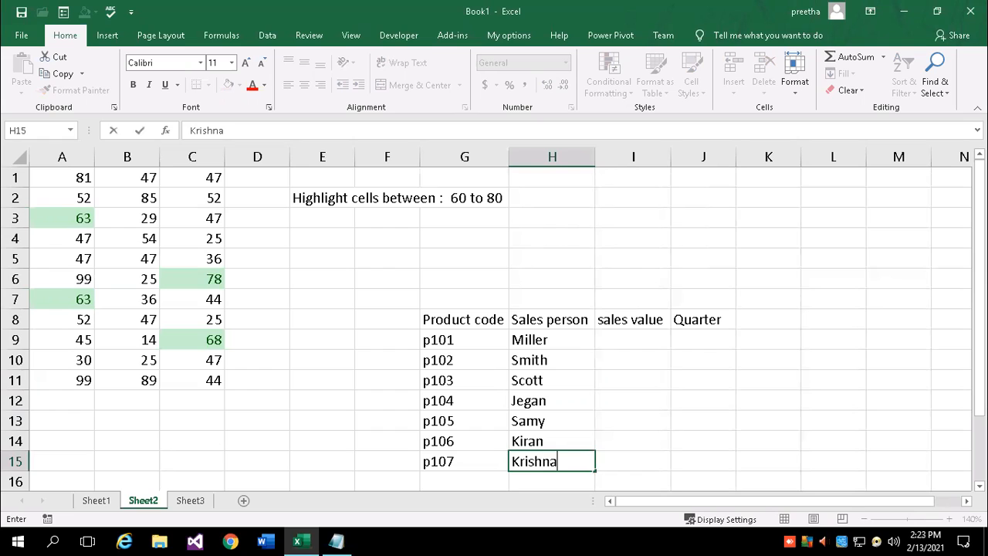
key("Return")
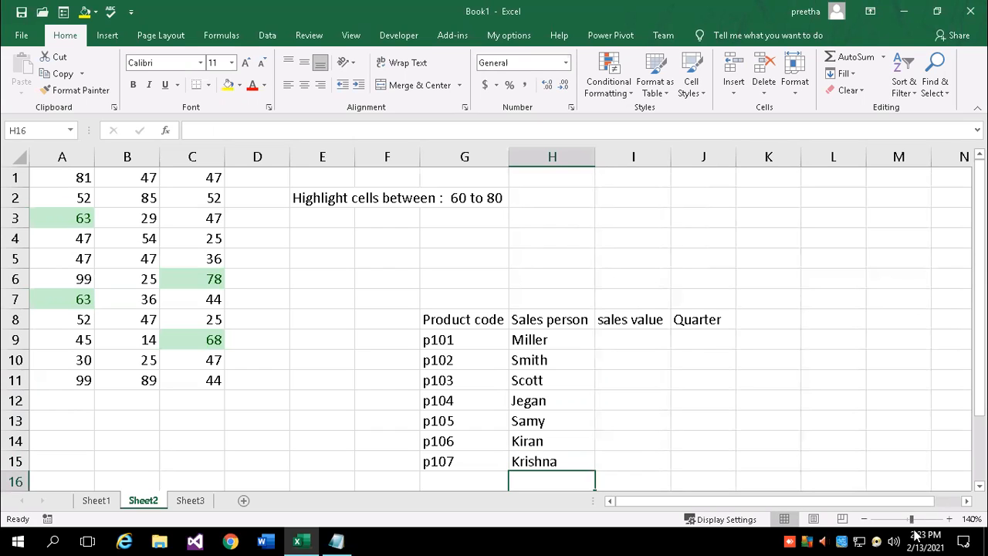
left_click(633, 337)
type("10")
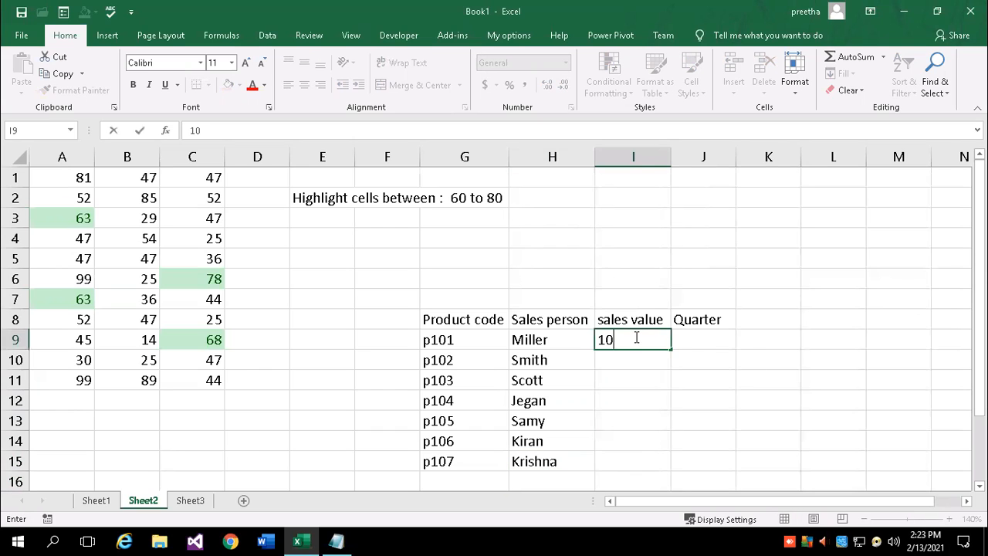
key("Return")
type("2000")
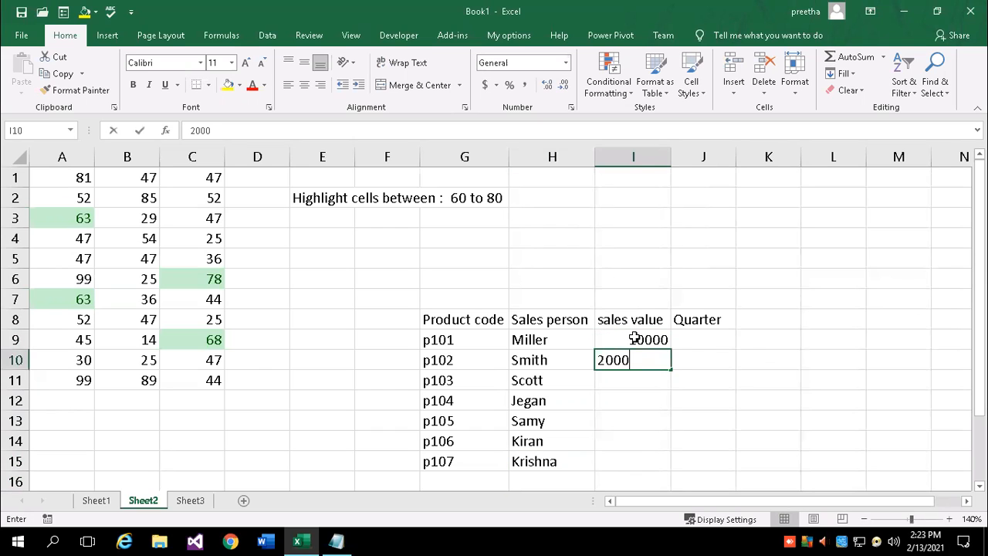
type("0")
key("Return")
type("30000")
key("Return")
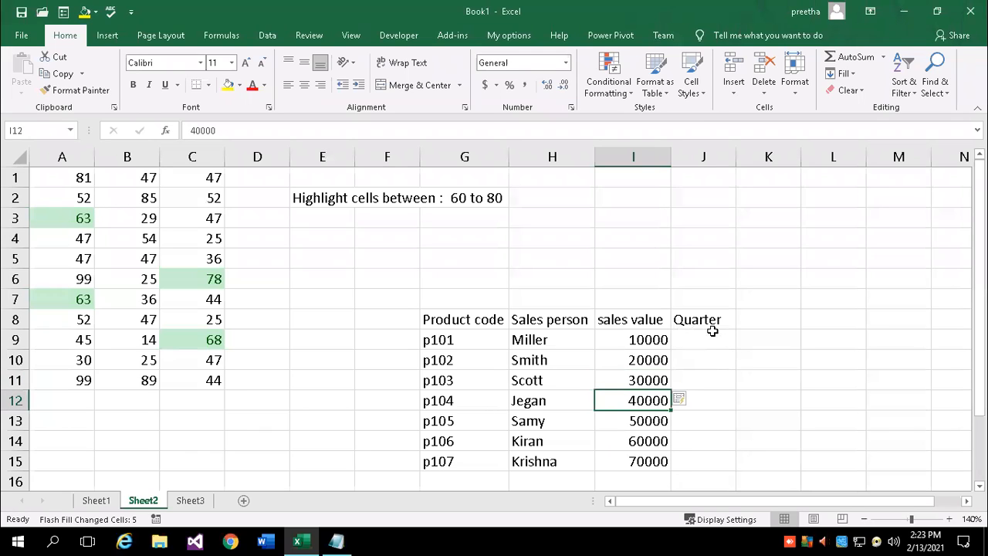
left_click(709, 341)
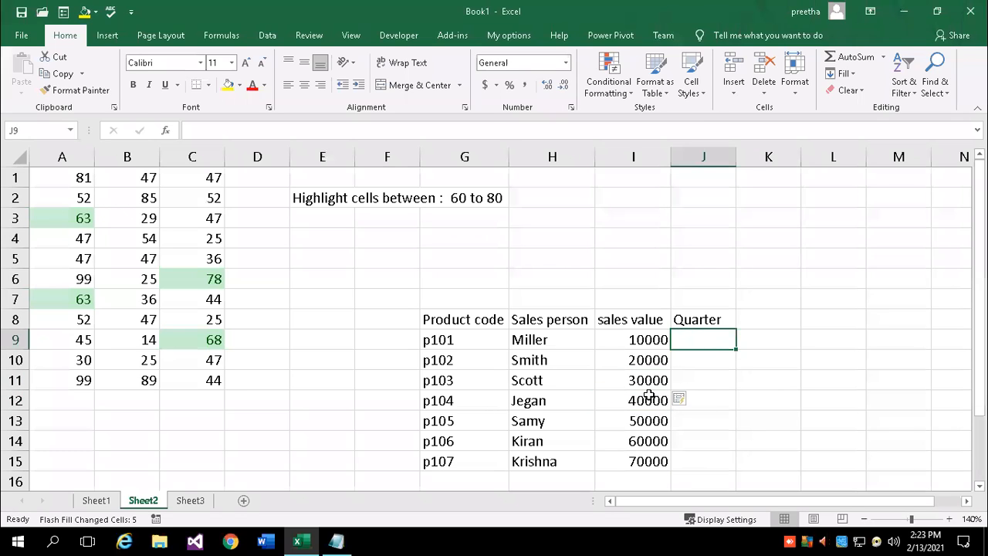
Overwrite the sales values with 45000, 36000, 47000, 85000 and 69000
left_click(640, 357)
type("45000")
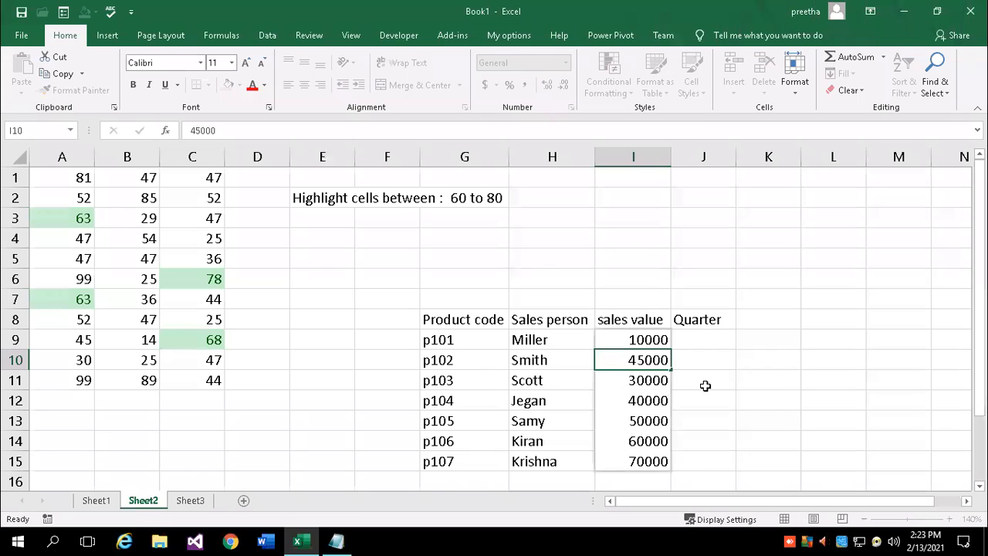
key("Return")
type("36000")
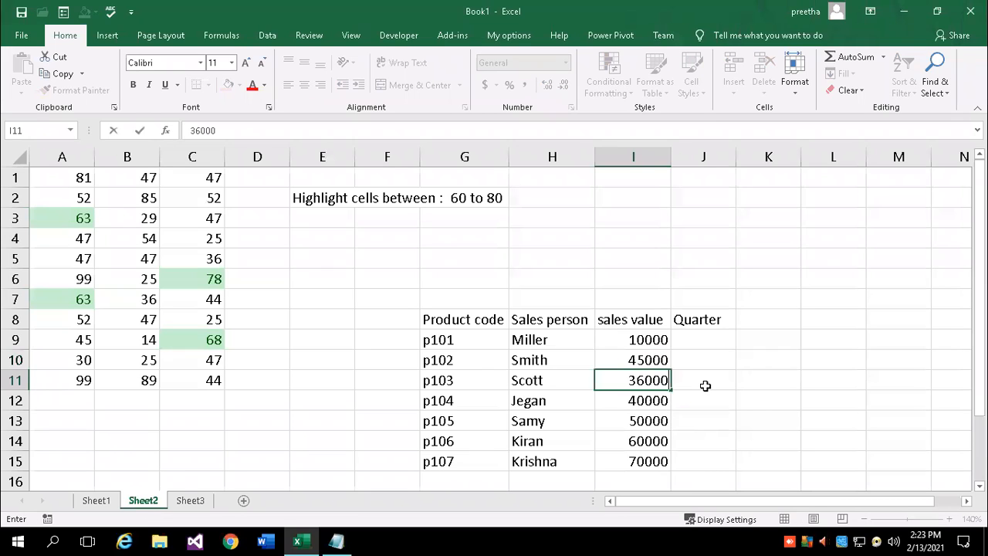
key("Return")
type("47000")
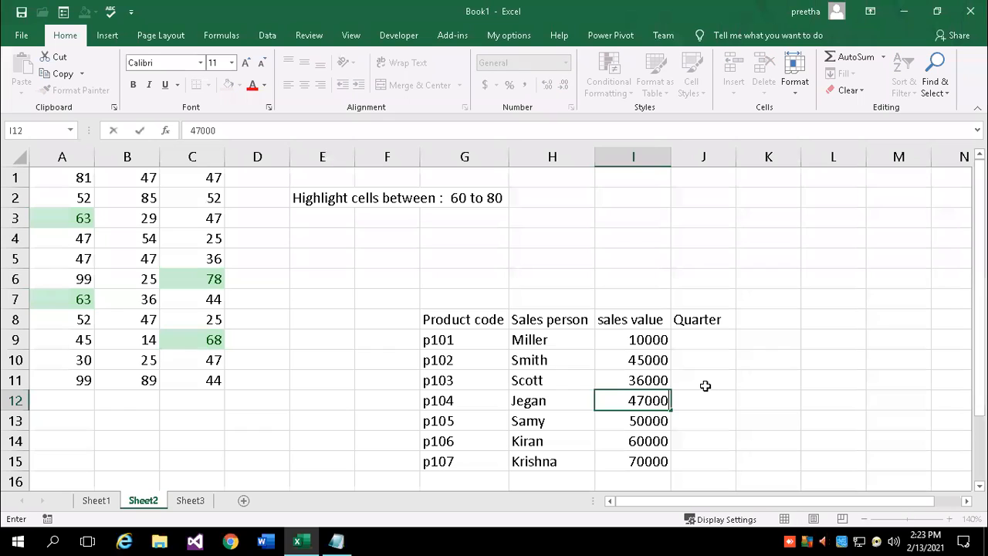
type("58")
key("BackSpace")
key("BackSpace")
key("Return")
type("85000")
key("Return")
type("69000")
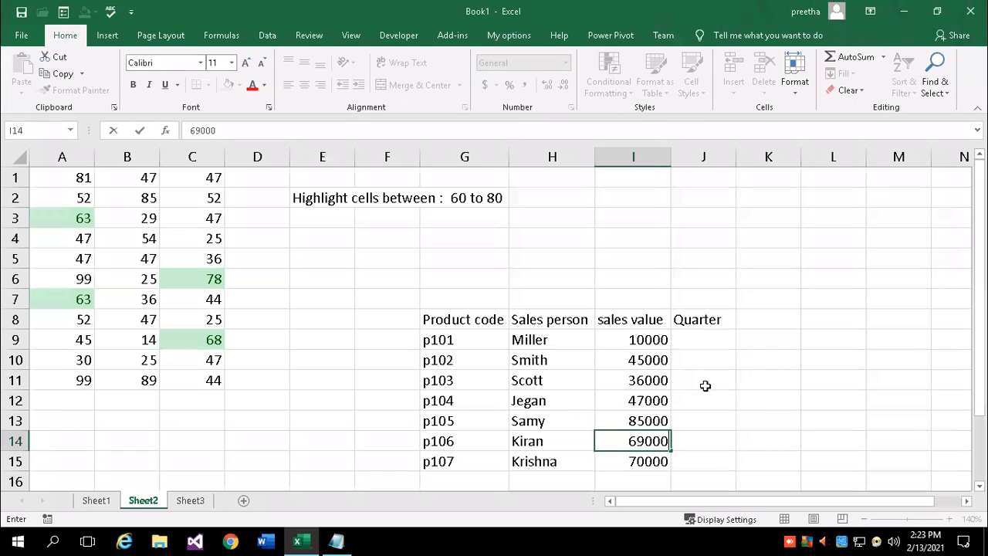
key("Return")
Enter 70000 as p107's sales and fill J9:J11 with qtr 1, qtr 2 and qtr 3
type("70000")
left_click(703, 340)
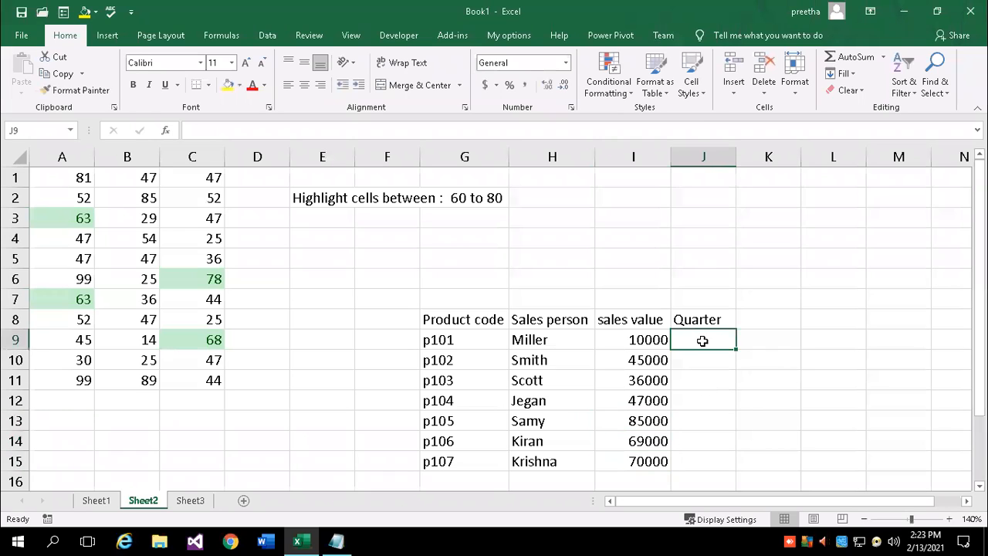
type("qt")
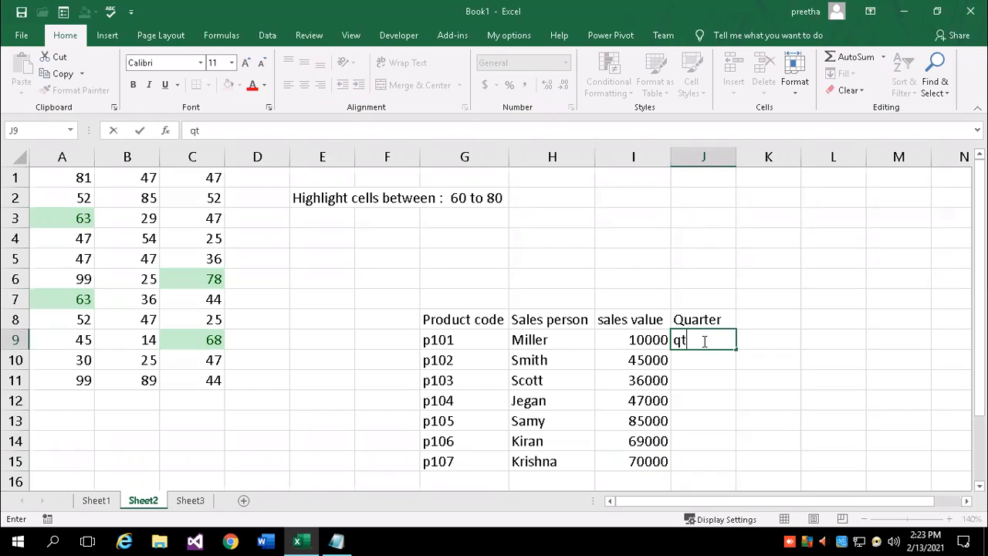
type("r 1")
key("Return")
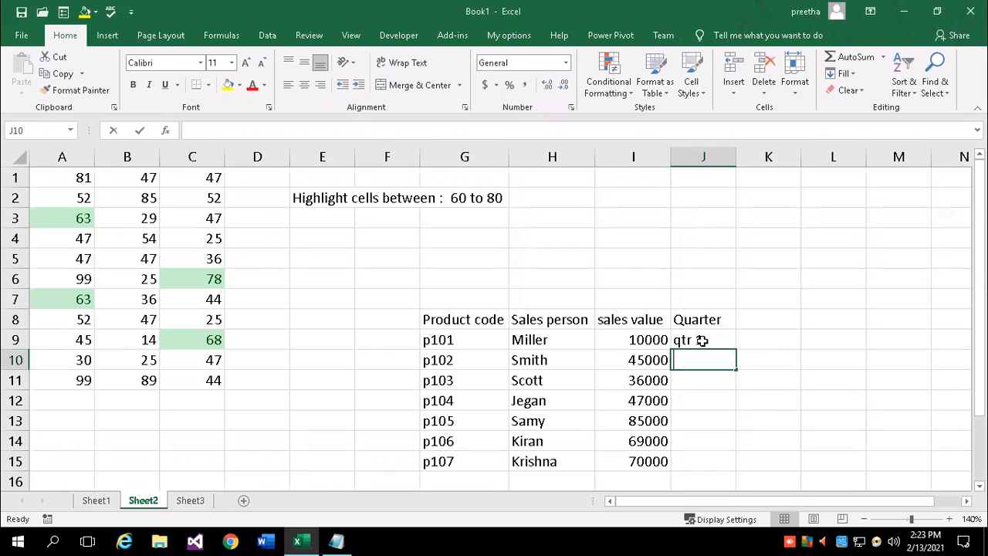
type("qtr2")
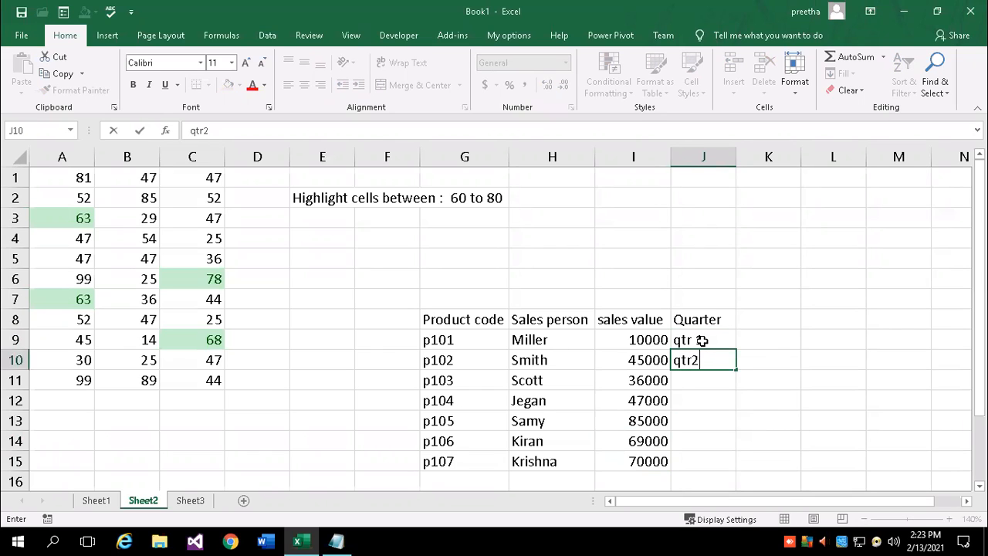
key("BackSpace")
type("2")
key("Return")
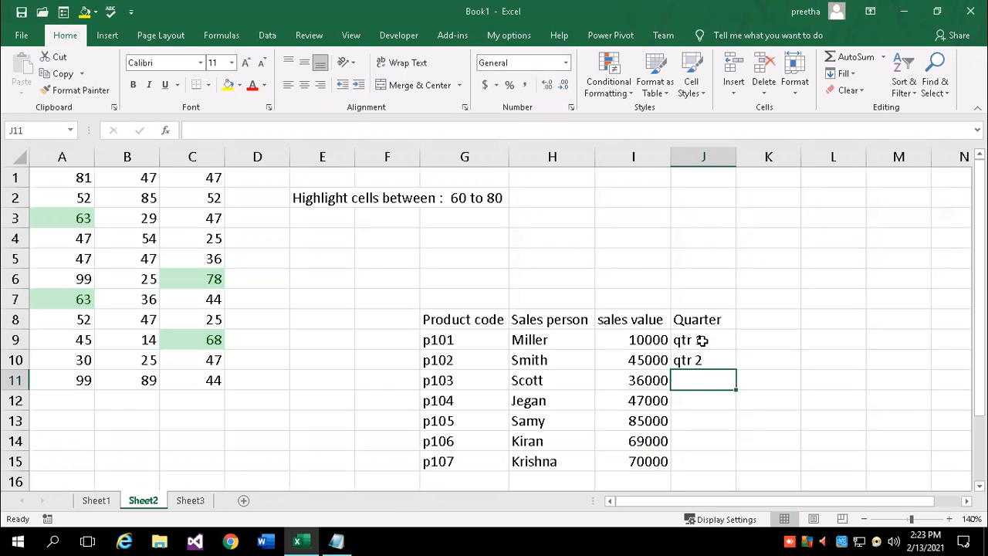
type("qtr 3")
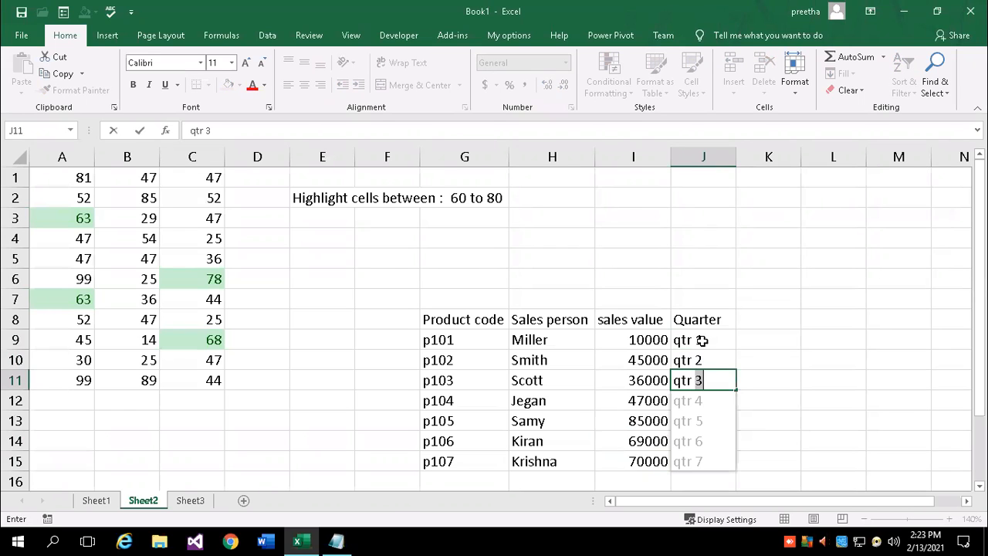
key("Return")
Fill J12:J15 with qtr 2, qtr 1, qtr 4 and qtr 1
type("qtr 2")
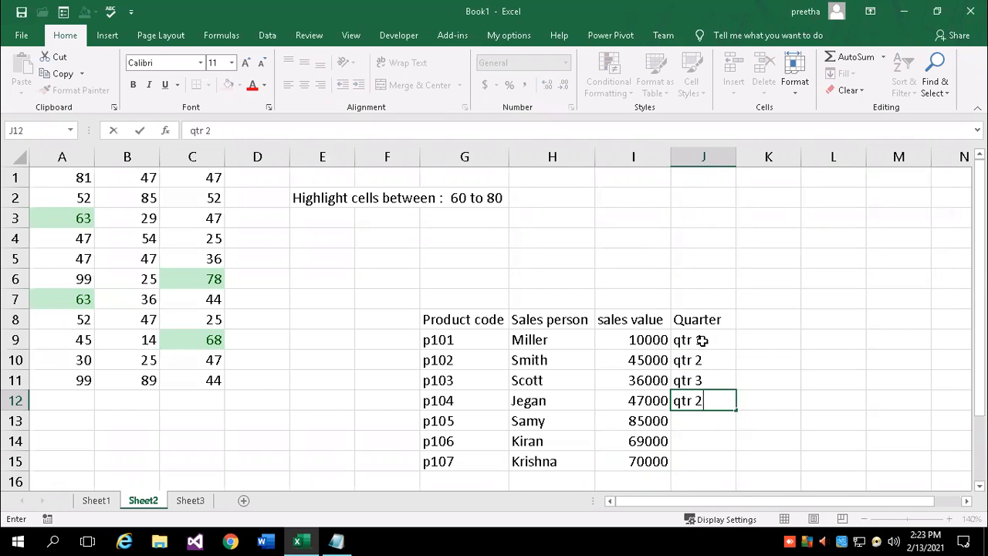
key("Return")
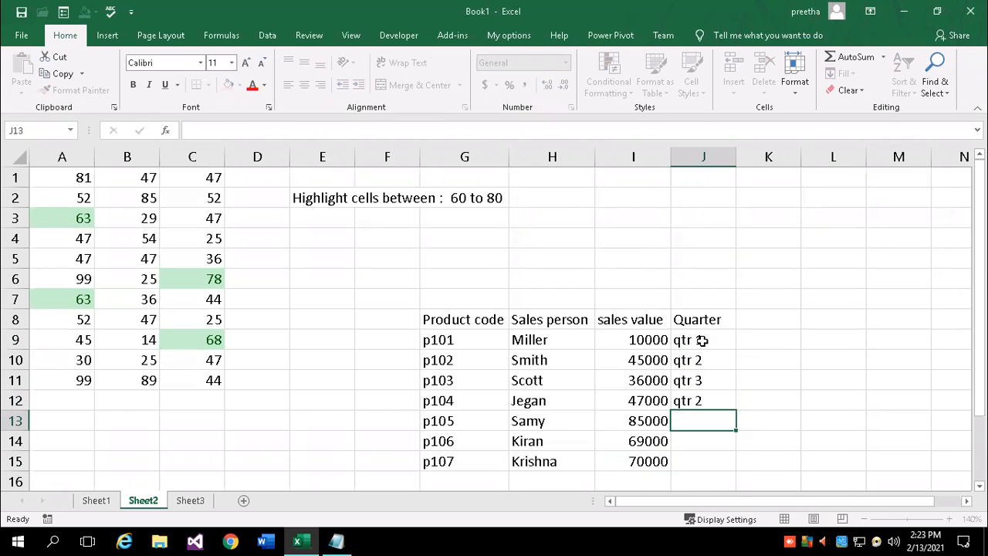
type("qtr 1")
key("Return")
type("qtr")
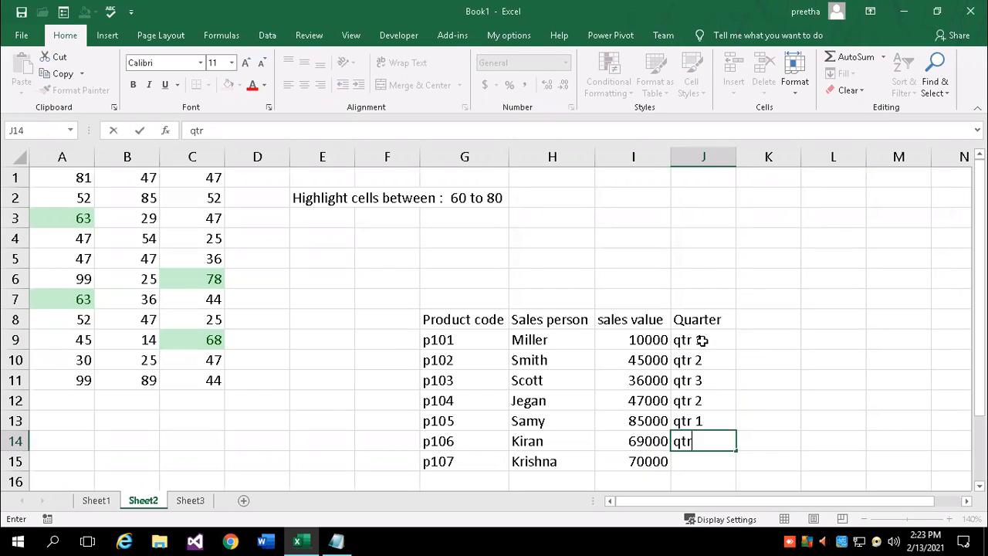
key("Return")
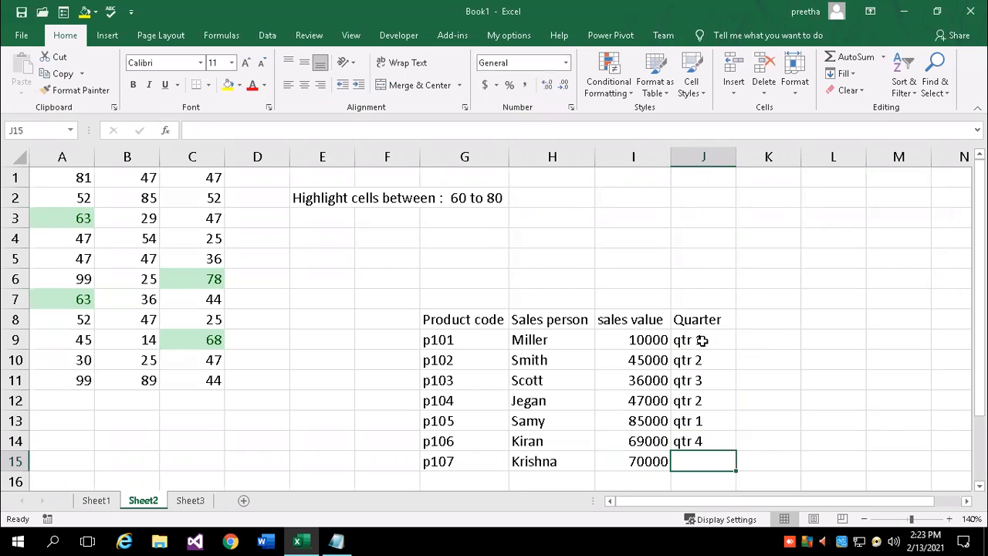
type("qtr 1")
key("Return")
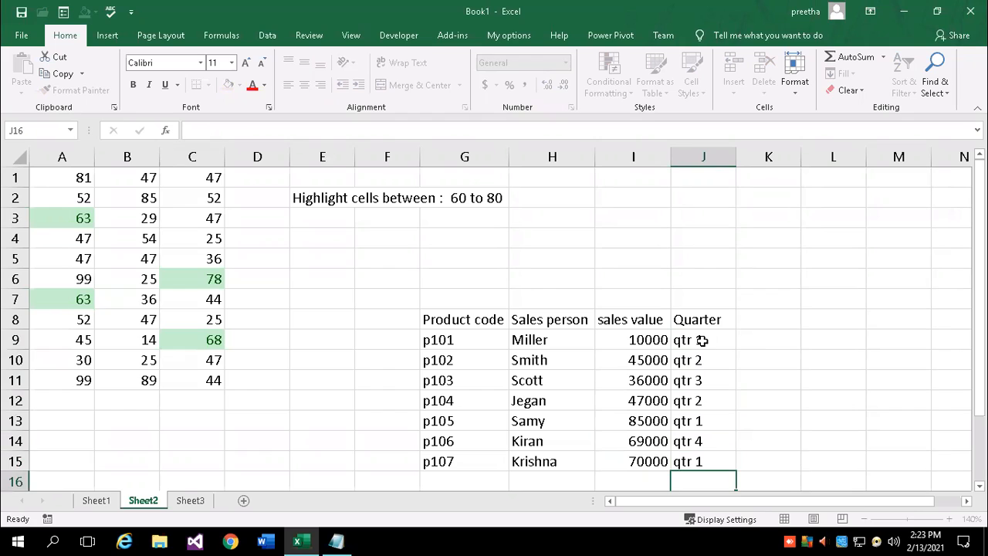
Bold the G8:J8 header row, then select the sales values I9:I15
left_click_drag(458, 319, 684, 305)
key("ctrl+b")
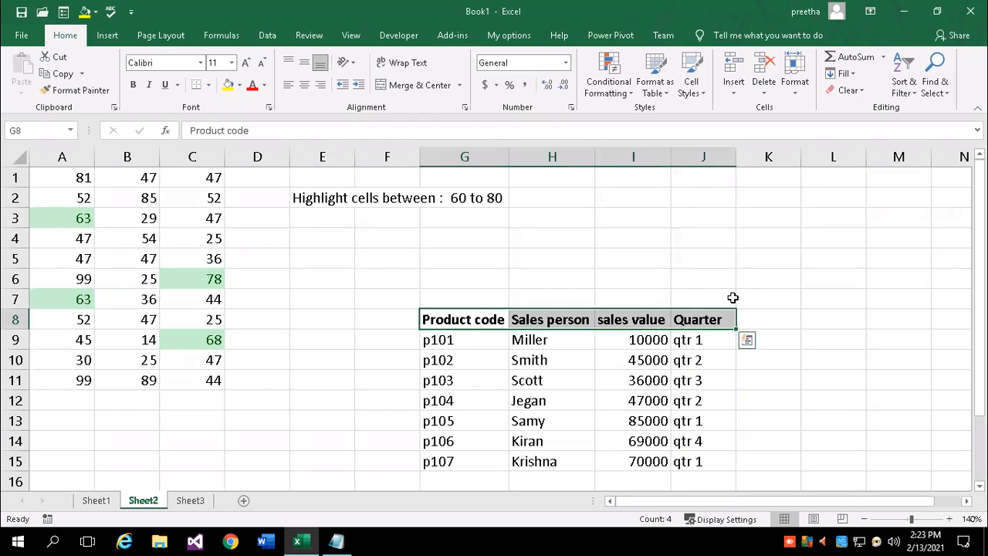
left_click(781, 401)
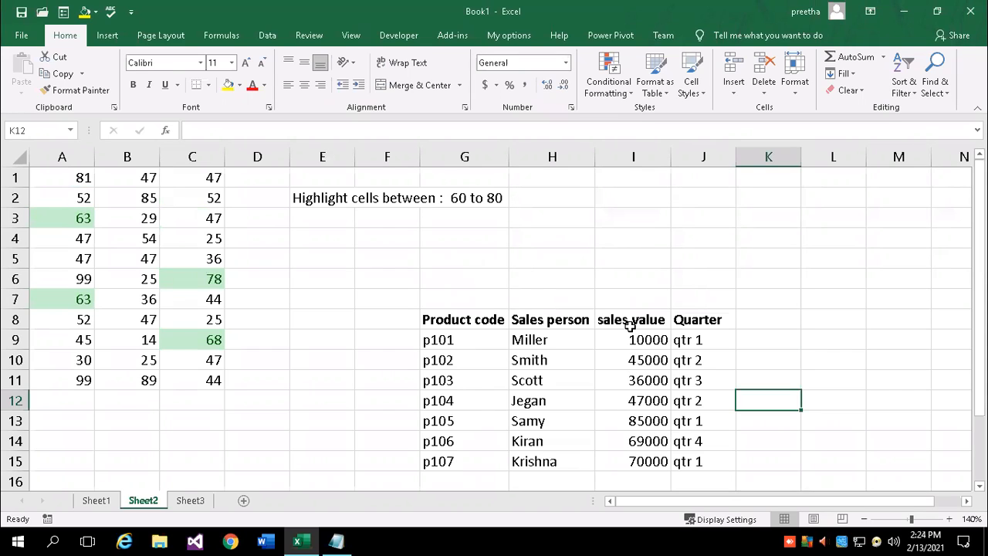
left_click_drag(625, 337, 637, 458)
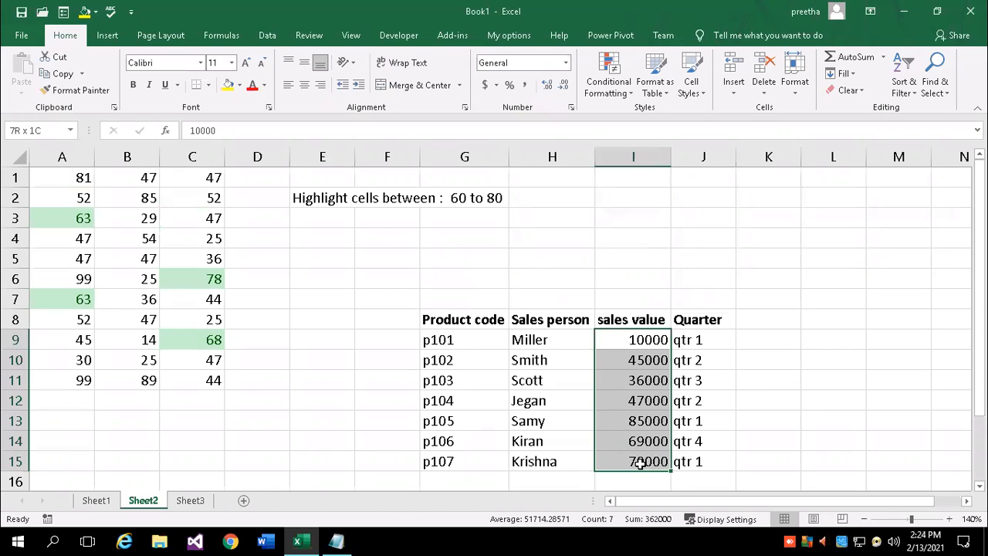
Create a Between highlight rule for 10000 to 50000 on the sales values, choosing Custom Format
left_click(633, 97)
mouse_move(647, 126)
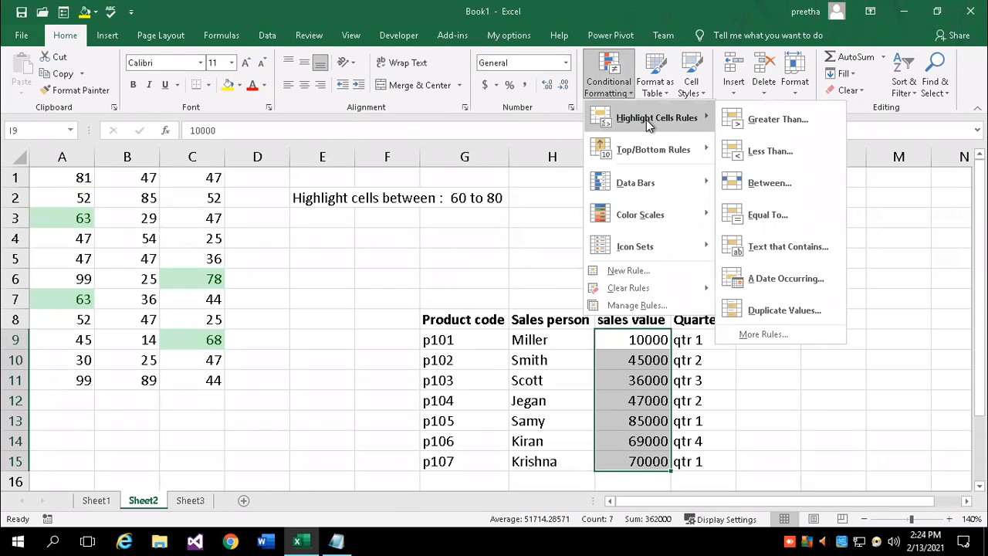
left_click(770, 183)
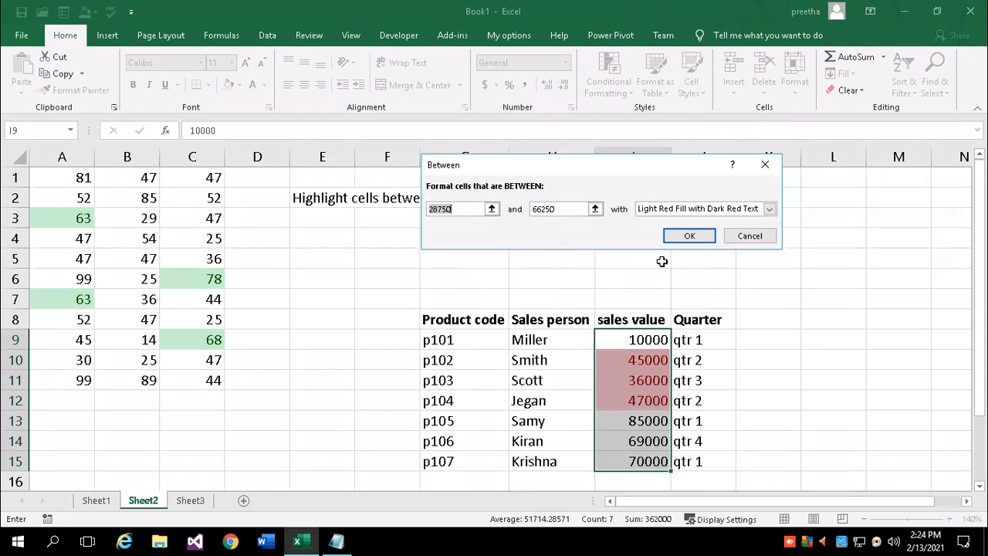
type("10000")
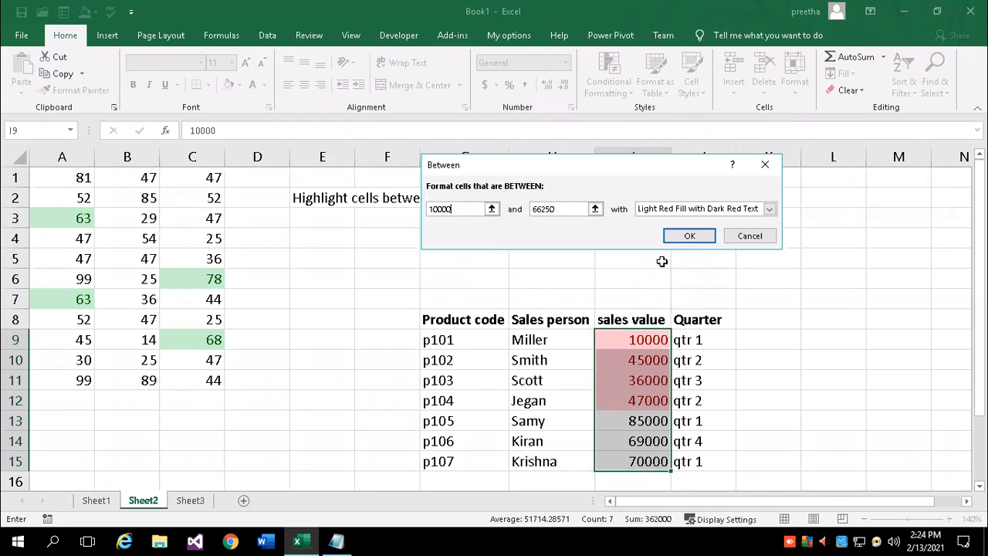
key("Tab")
type("50")
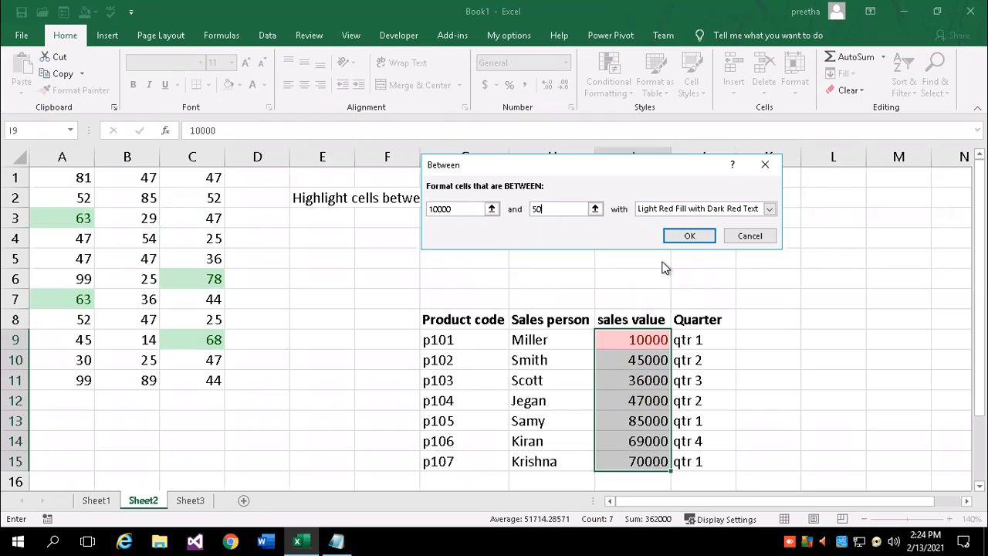
type("000")
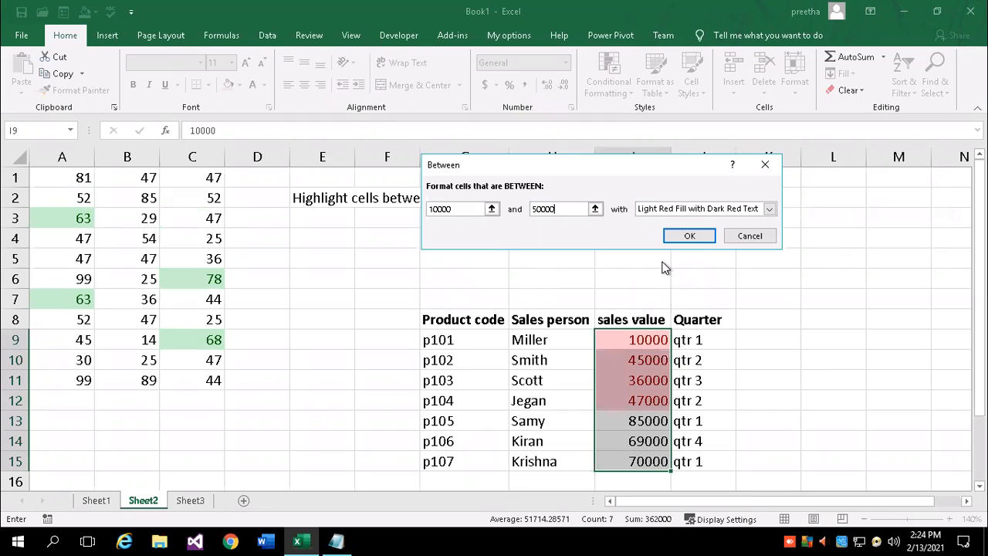
left_click(771, 208)
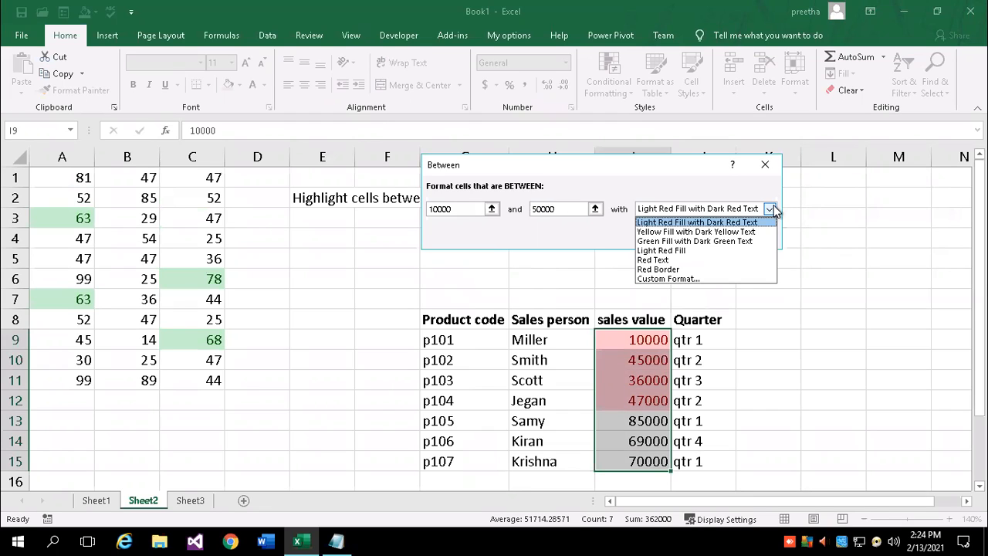
left_click(668, 278)
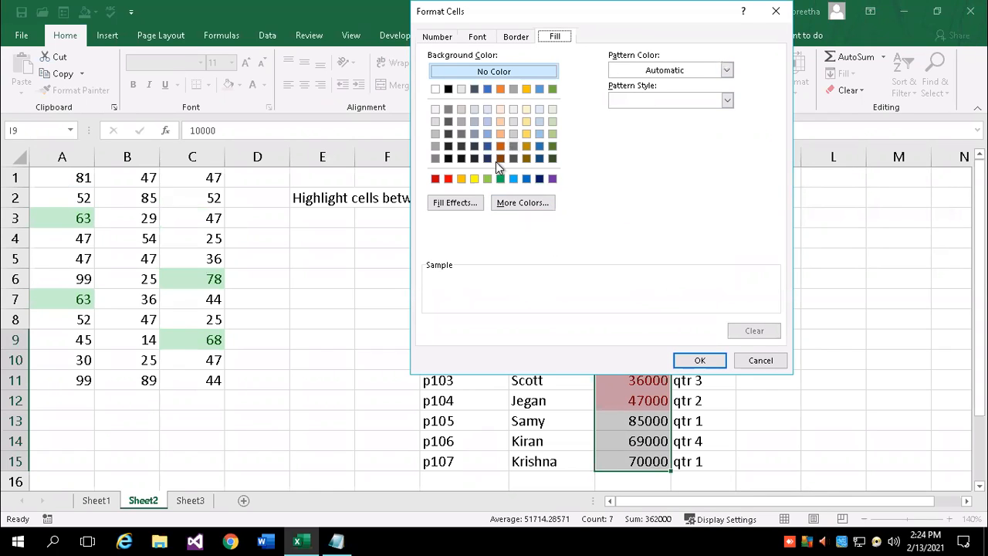
Give the 10000–50000 rule a gradient fill with Light Blue as the second colour and apply it
left_click(467, 206)
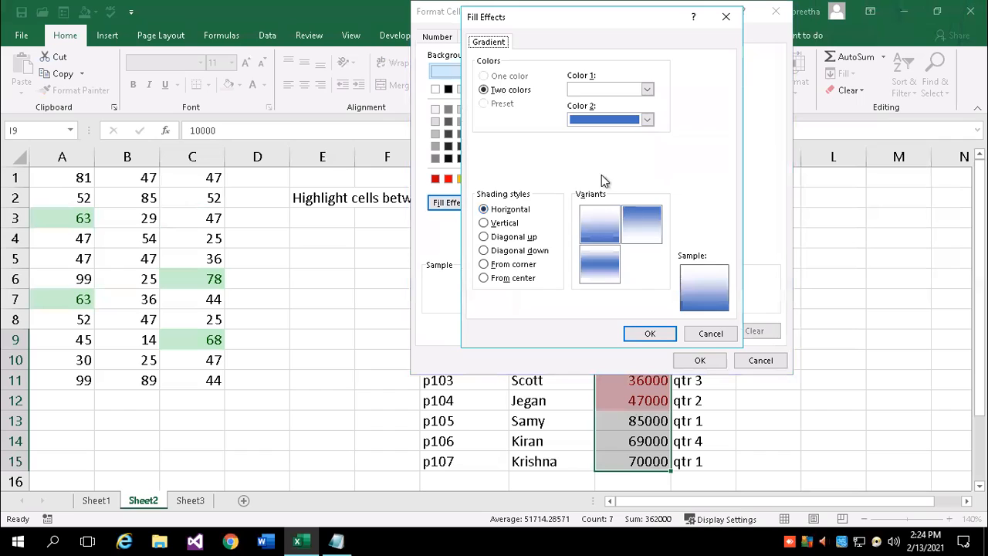
left_click(646, 120)
left_click(646, 231)
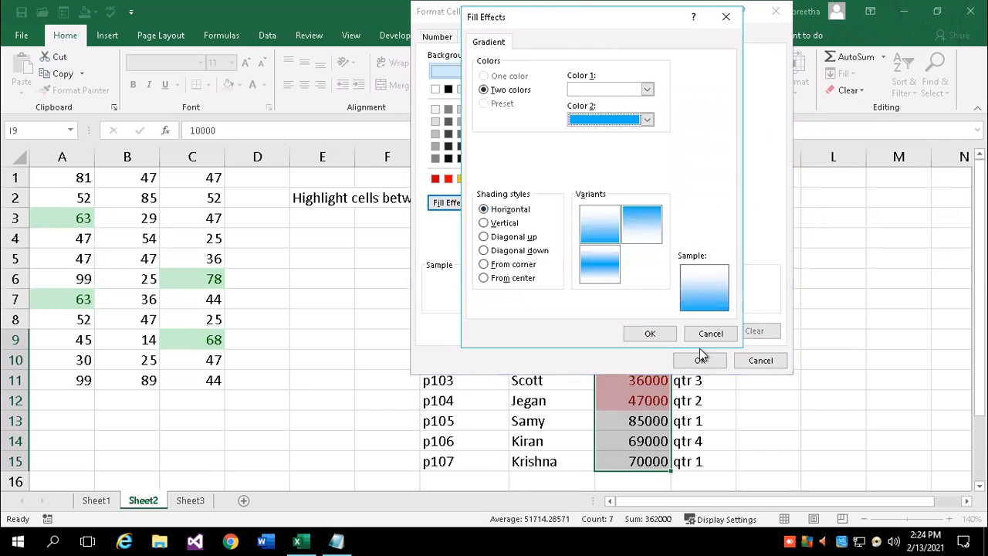
key("Return")
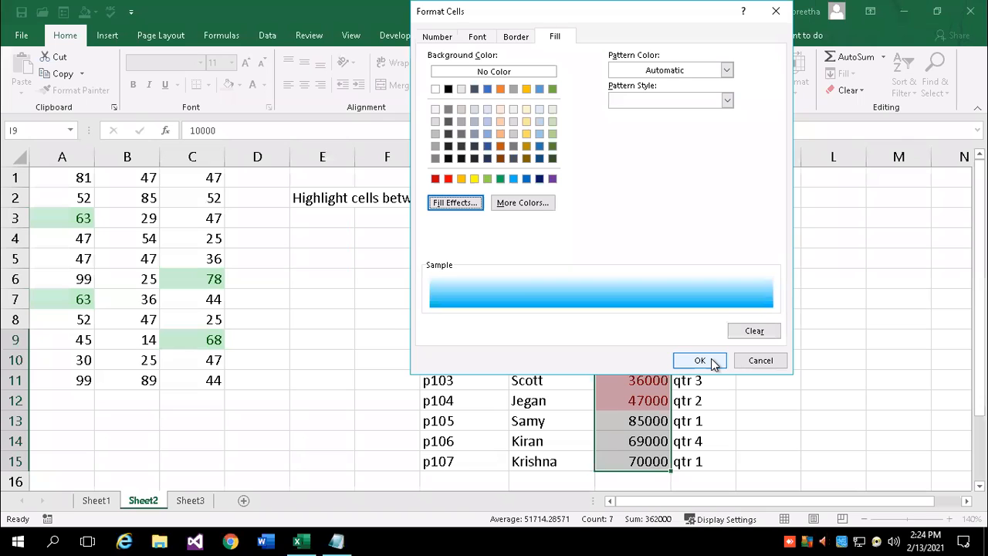
left_click(699, 360)
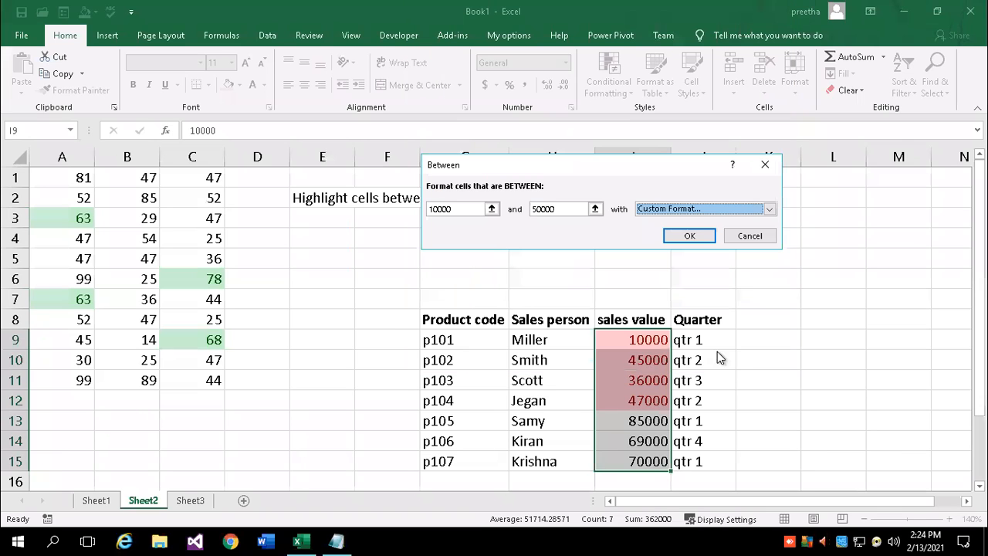
left_click(700, 236)
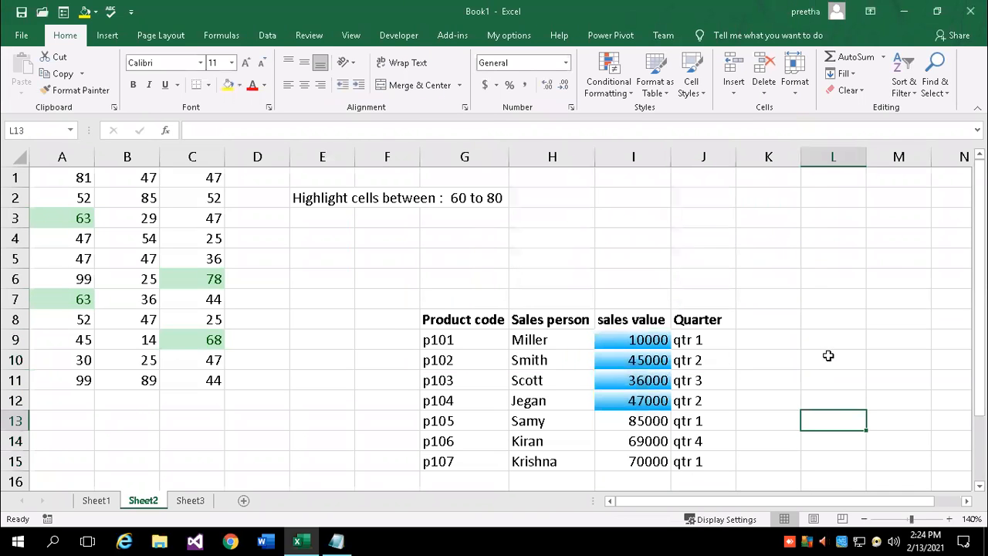
Change p104's sales to 51000, p107's to 12000 and p105's to 8500
scroll(819, 362, "down", 1)
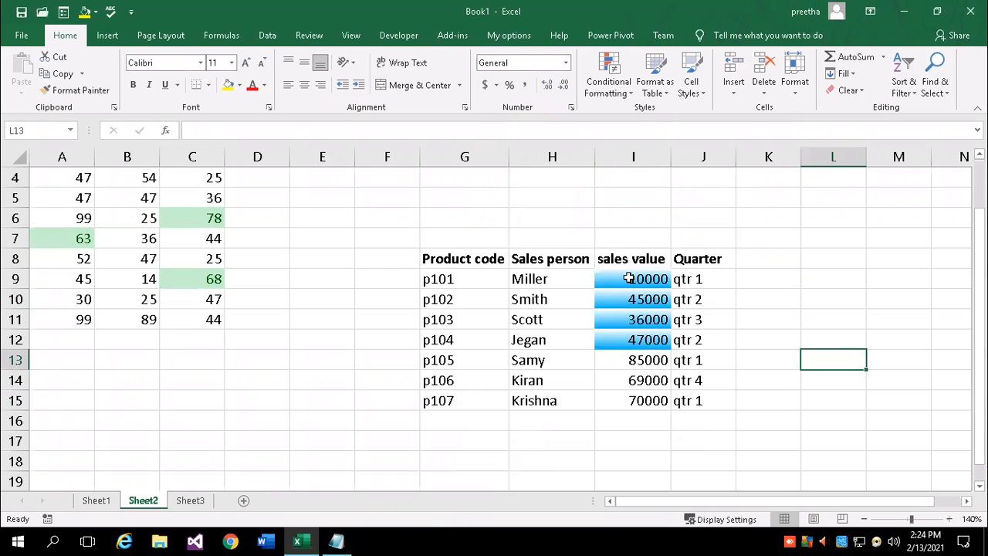
left_click(654, 343)
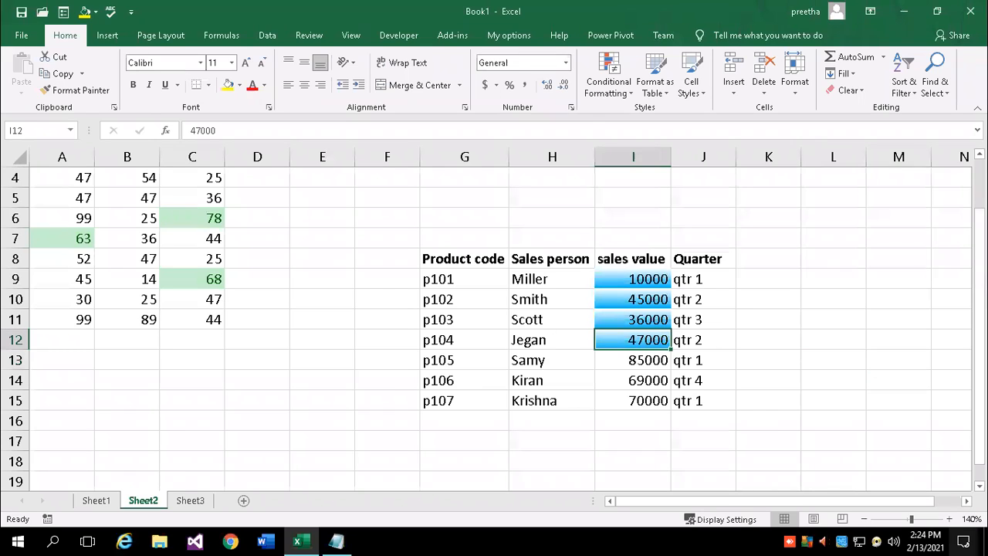
type("51000")
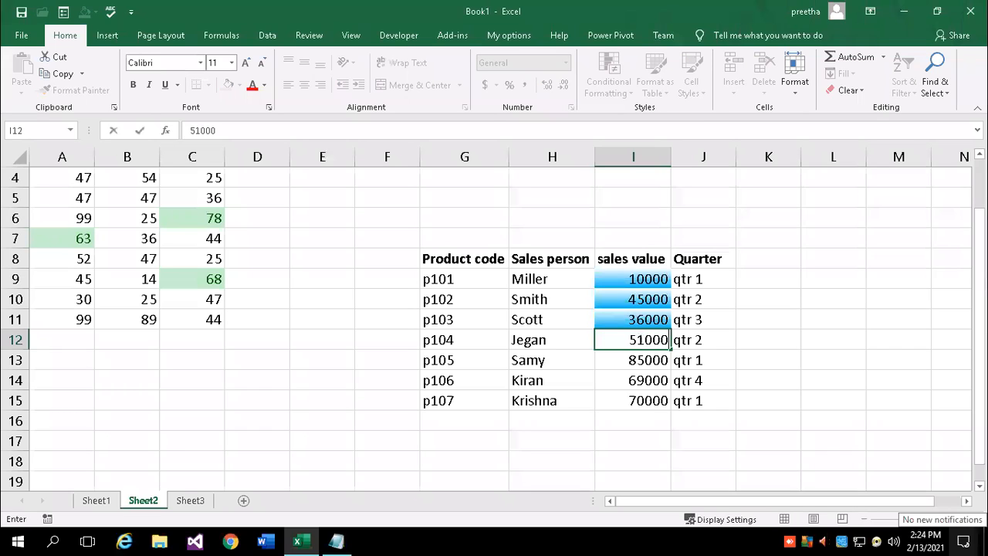
key("Return")
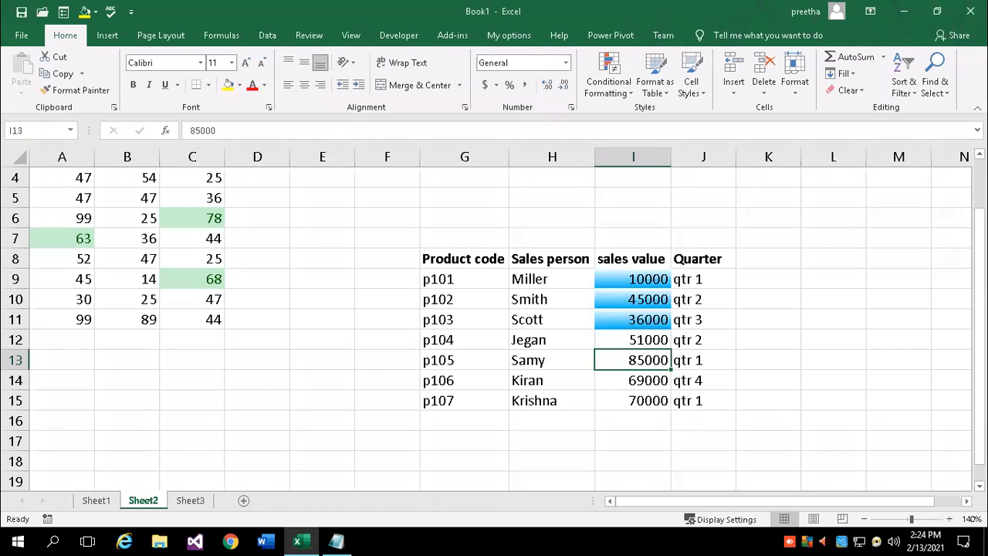
left_click(632, 400)
type("12000")
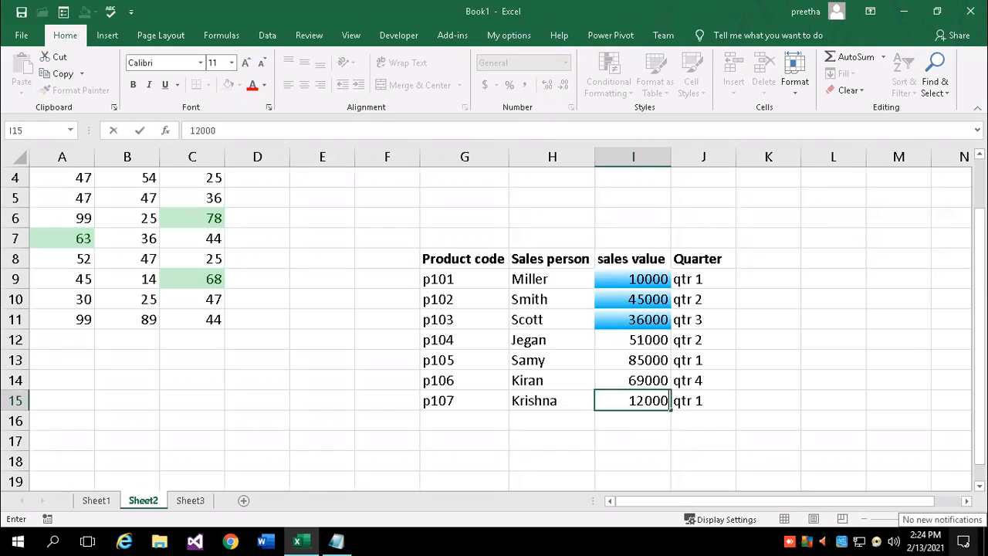
key("Return")
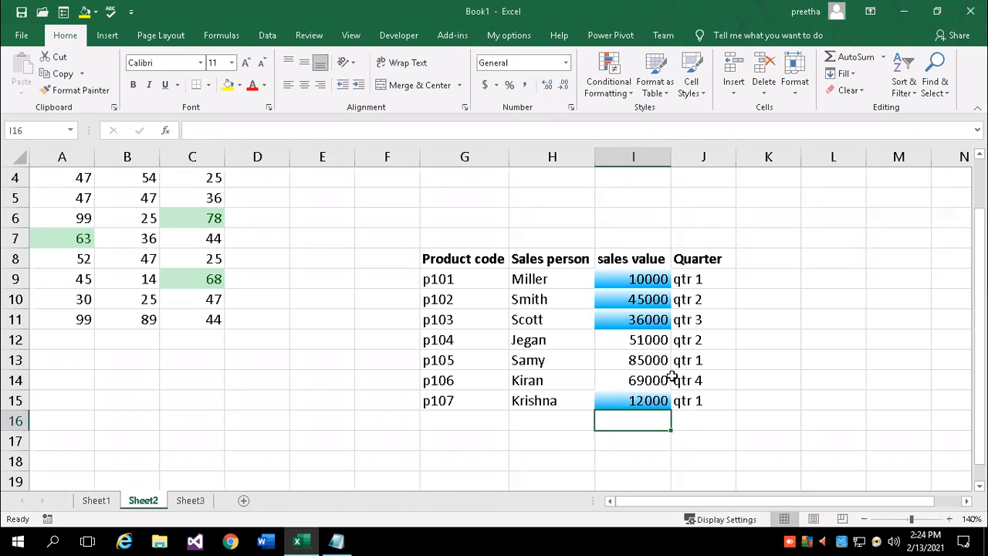
left_click(648, 367)
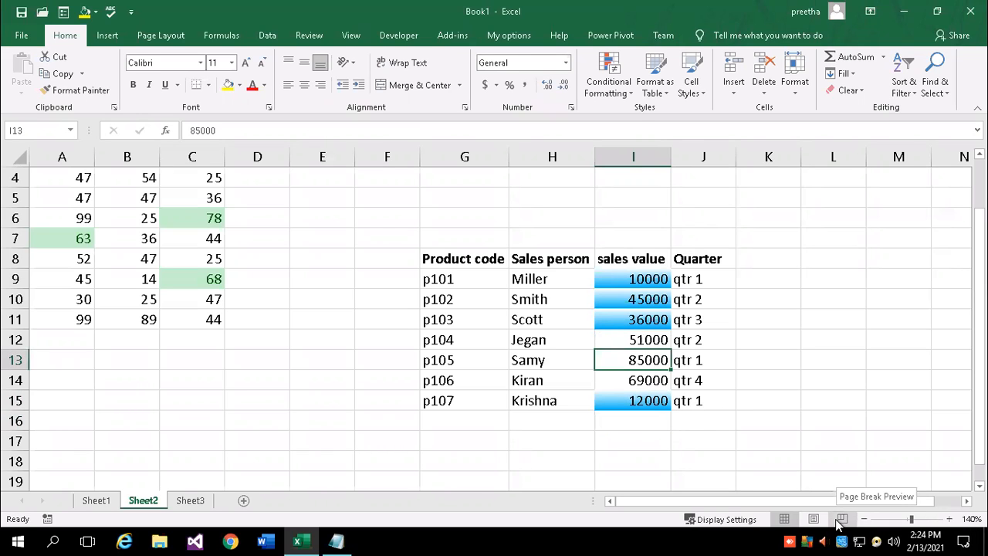
type("8500")
key("Return")
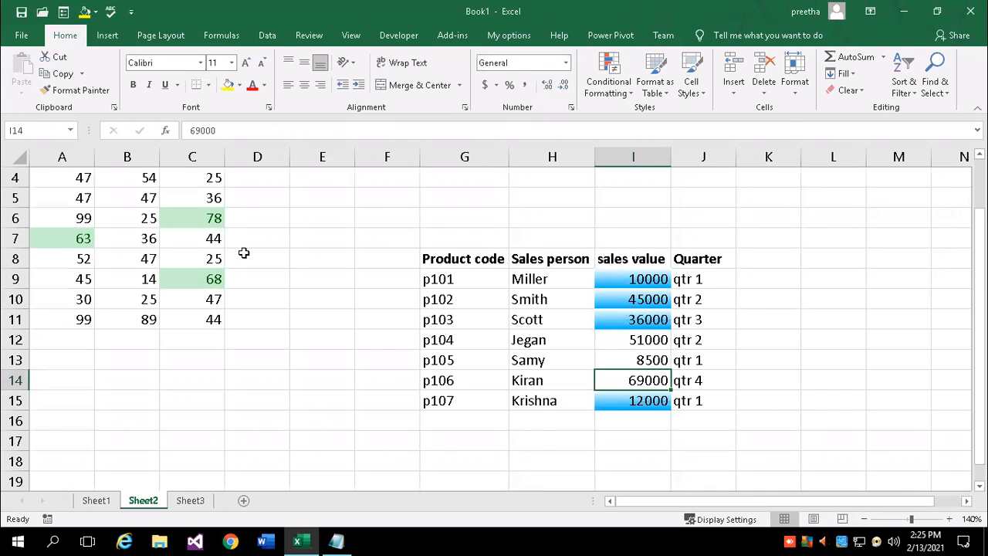
Select the grid A1:C11 and start a Less Than highlight rule with value 40
scroll(64, 223, "up", 1)
left_click_drag(62, 179, 197, 378)
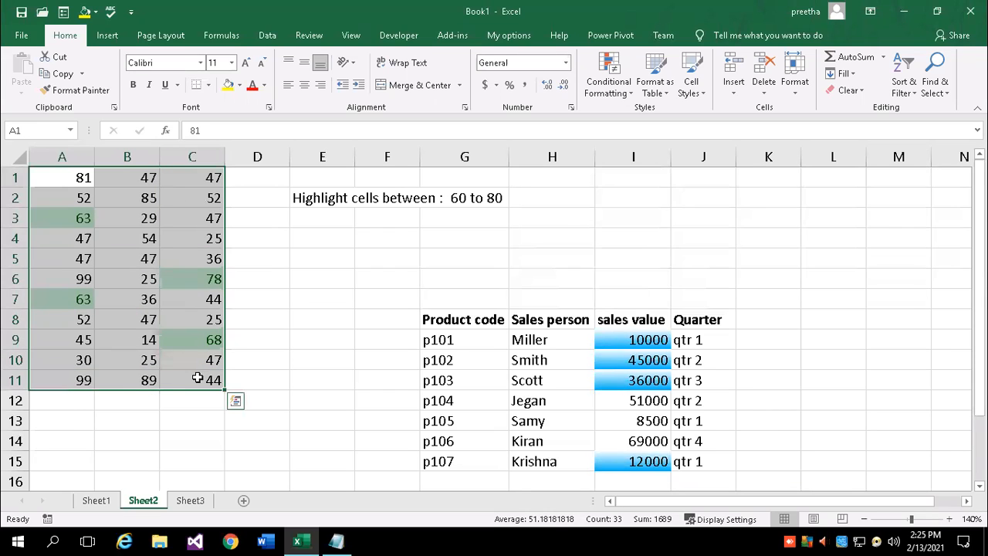
left_click(628, 91)
mouse_move(646, 119)
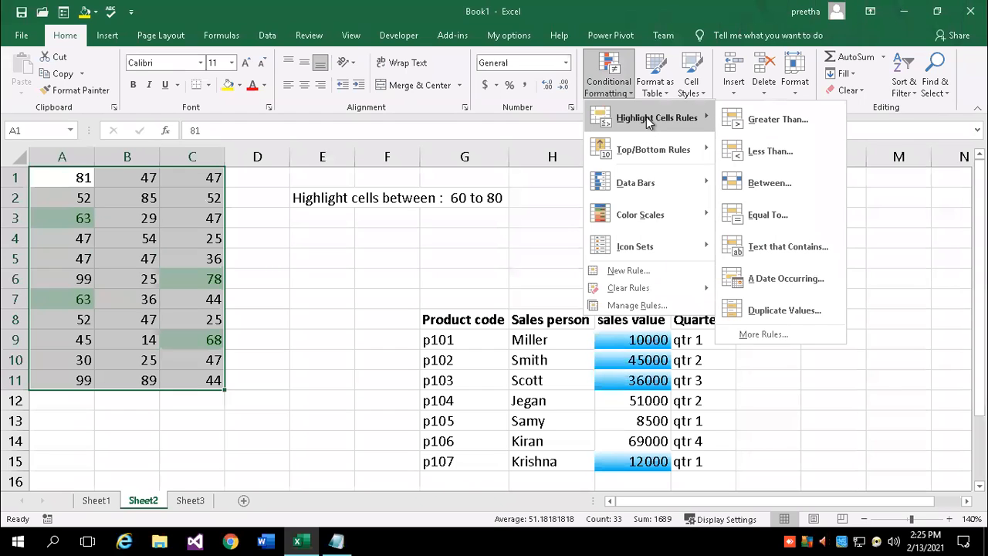
left_click(771, 151)
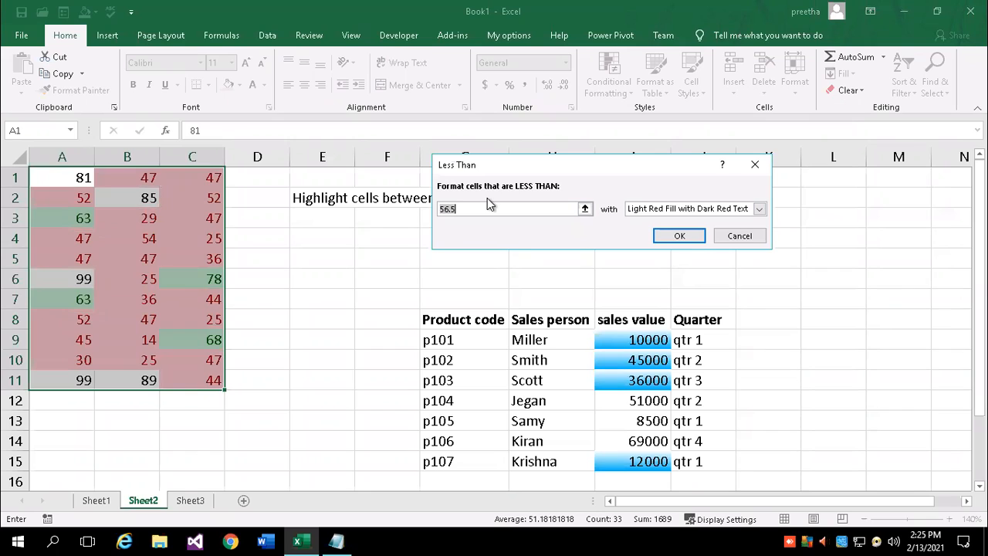
type("40")
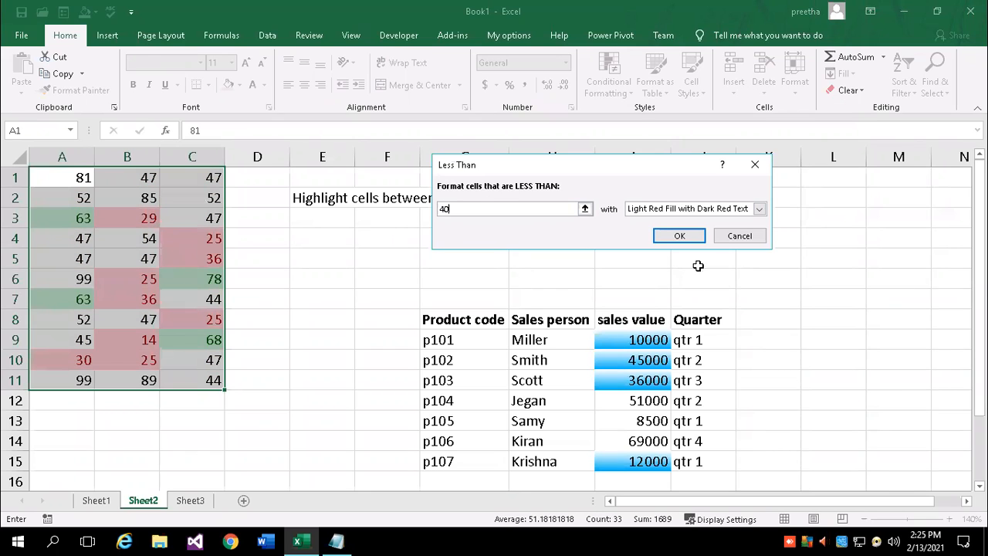
Give the below-40 rule a light orange custom fill, apply it, and reselect the grid
left_click(760, 210)
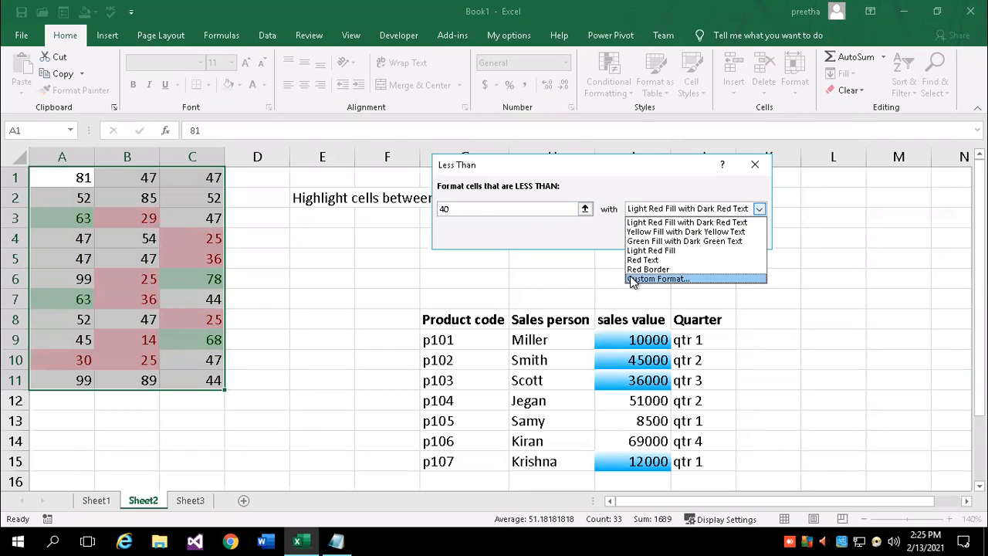
left_click(636, 280)
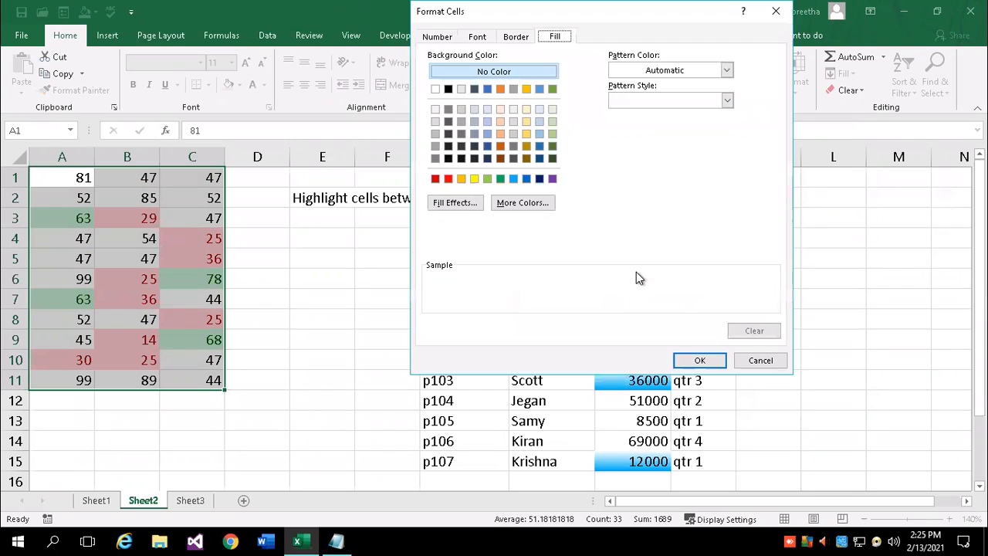
left_click(474, 179)
left_click(699, 360)
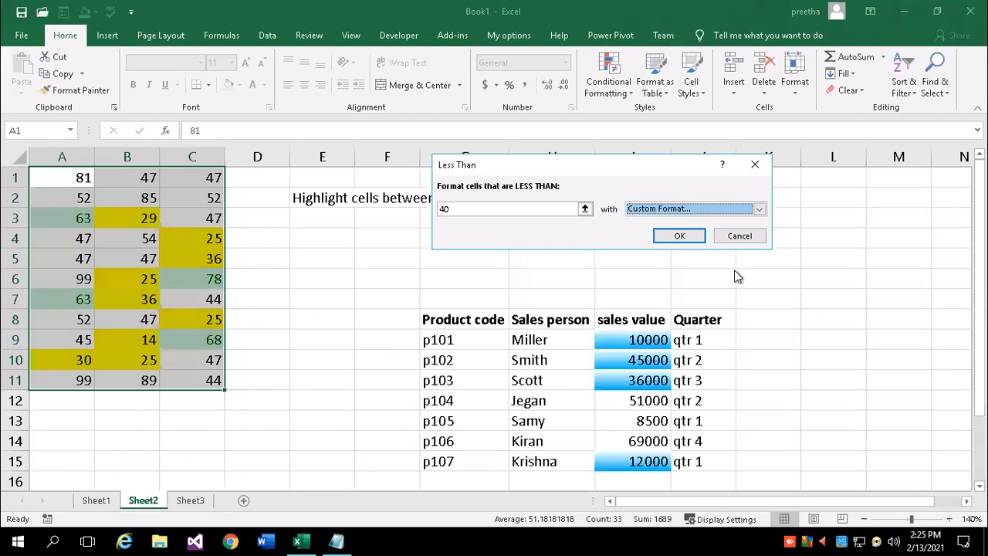
left_click(759, 209)
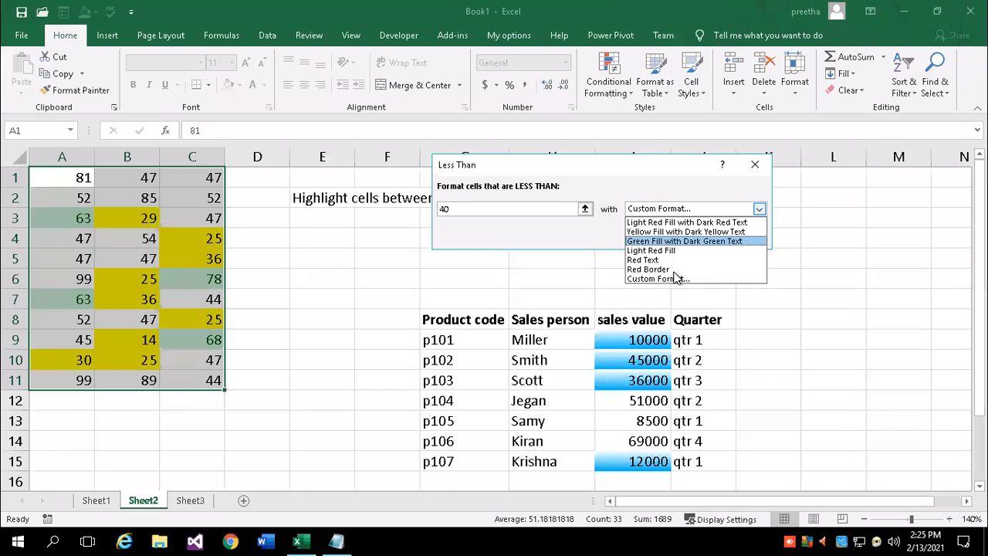
left_click(653, 278)
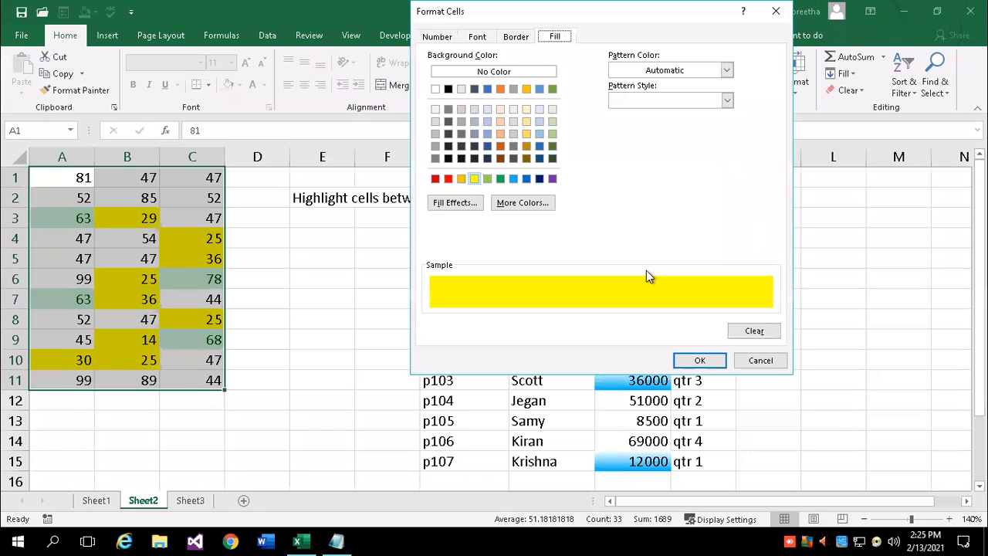
left_click(501, 135)
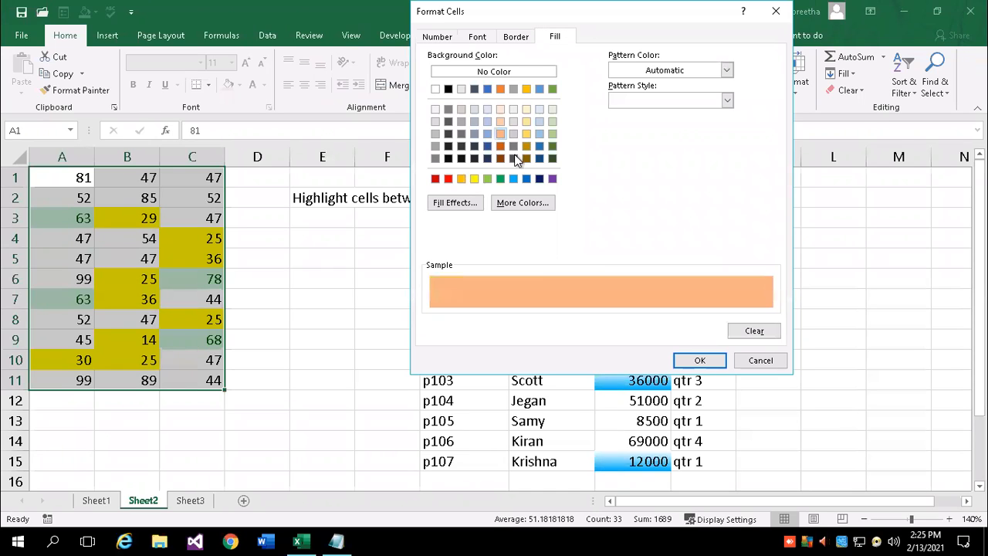
left_click(699, 361)
left_click(683, 234)
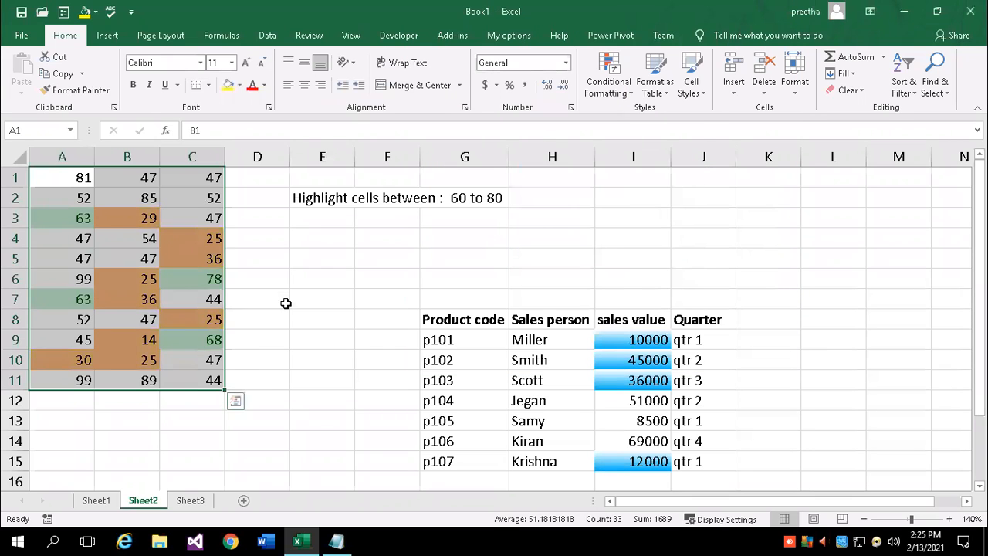
left_click(285, 302)
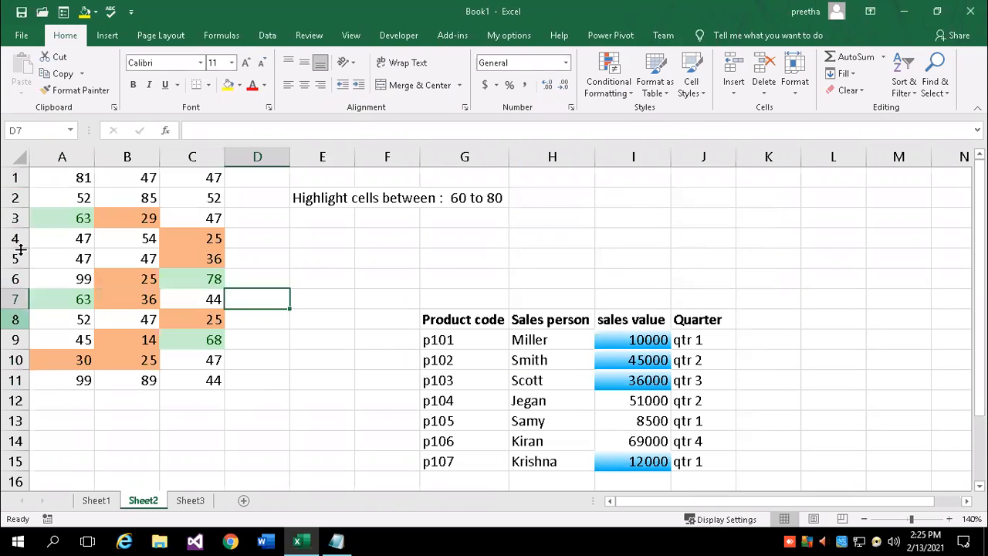
left_click_drag(49, 187, 191, 379)
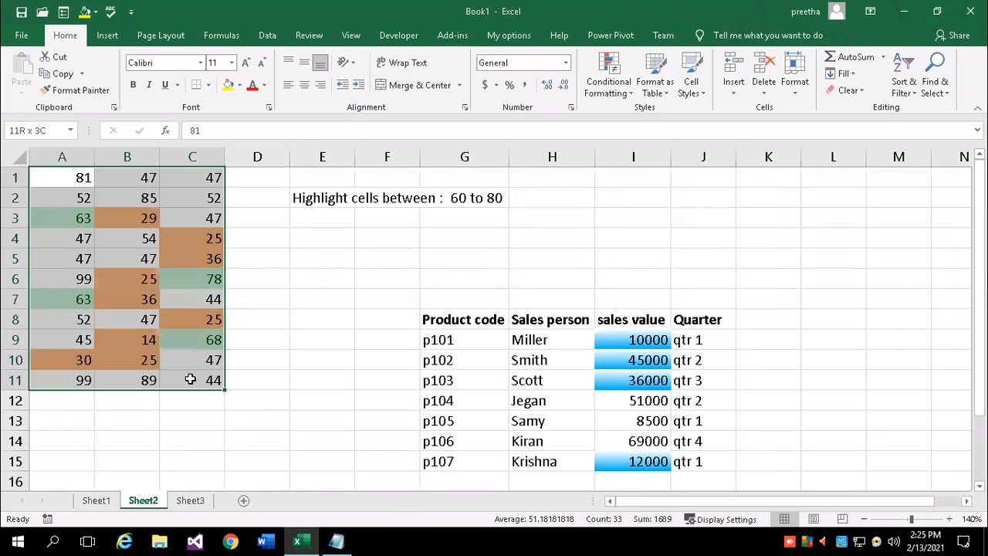
Clear the conditional formatting rules from A1:C11, then reselect the grid
left_click(630, 92)
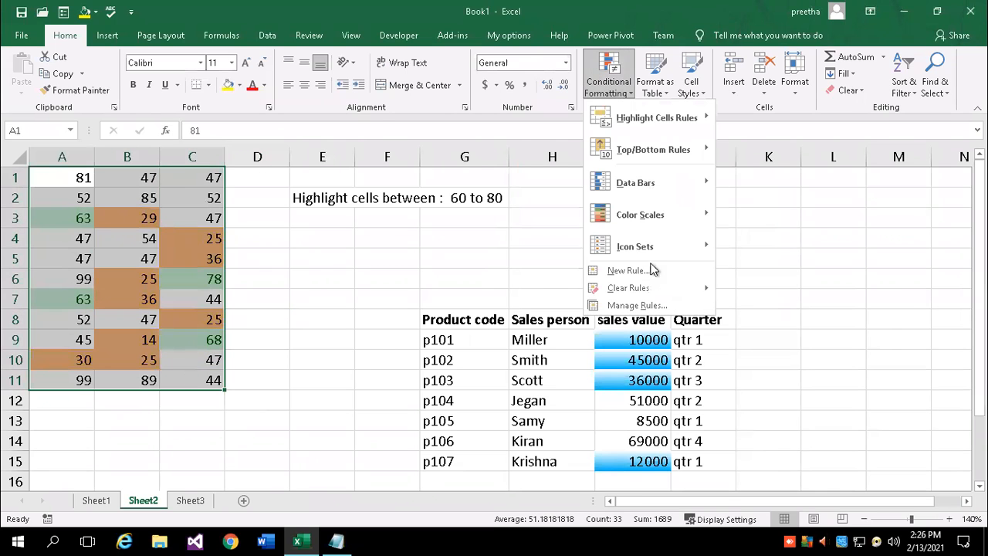
mouse_move(637, 291)
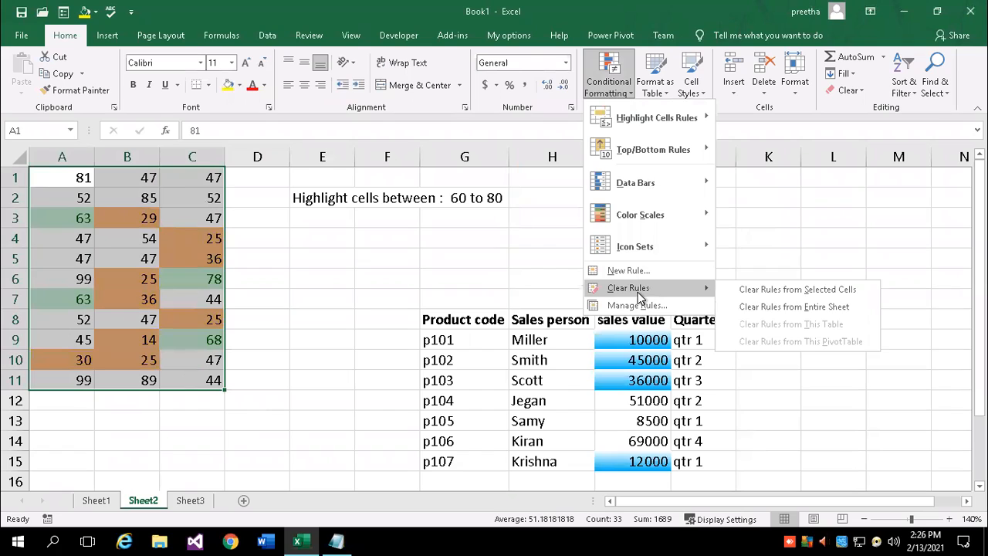
left_click(837, 291)
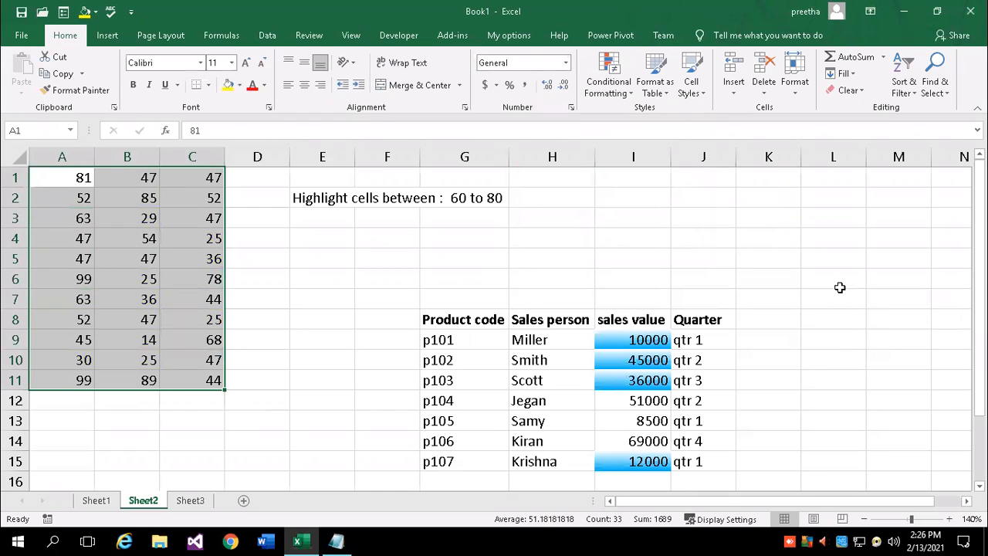
left_click(263, 242)
left_click_drag(44, 175, 216, 378)
Add a Between 60 and 80 rule using Green Fill with Dark Green Text
left_click(628, 91)
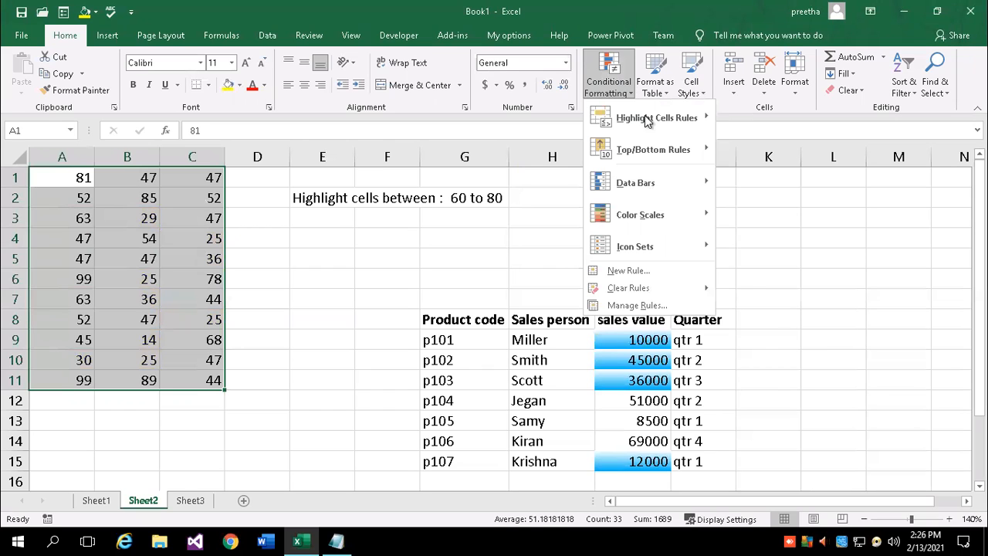
mouse_move(650, 118)
left_click(792, 186)
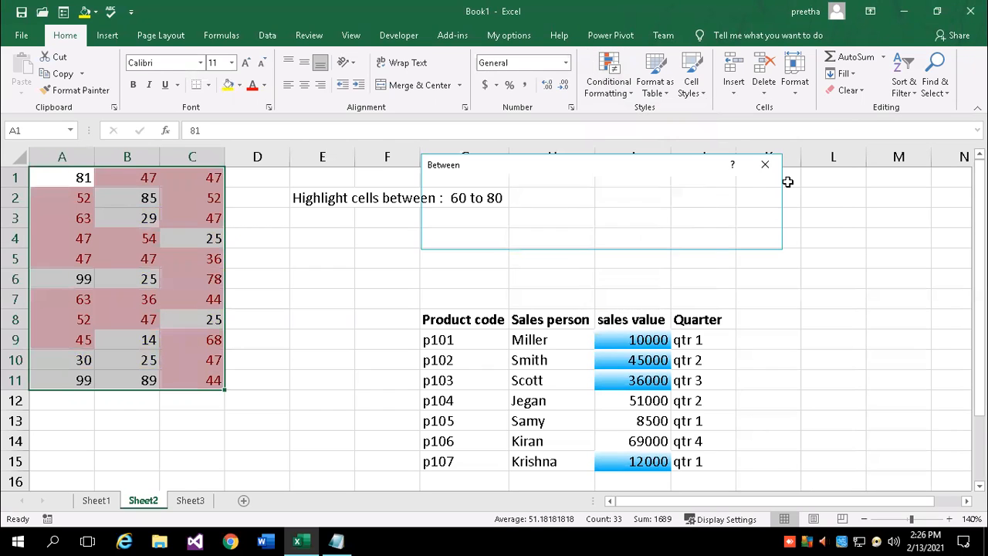
type("60")
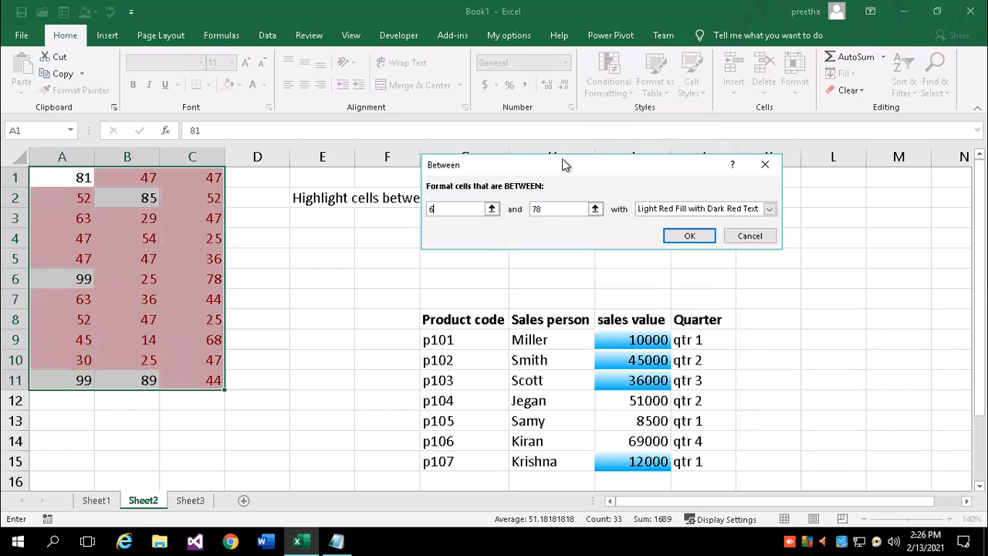
key("Tab")
type("80")
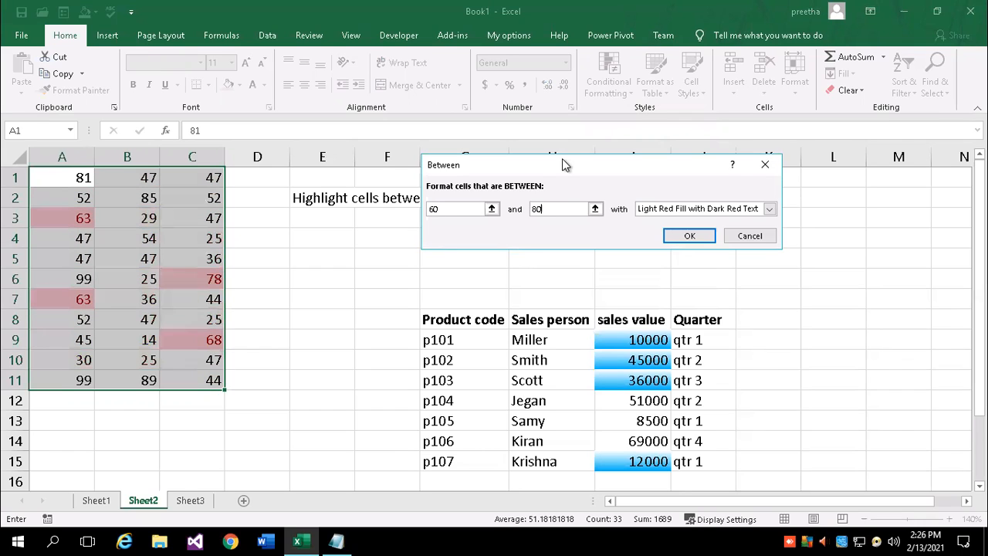
left_click(654, 213)
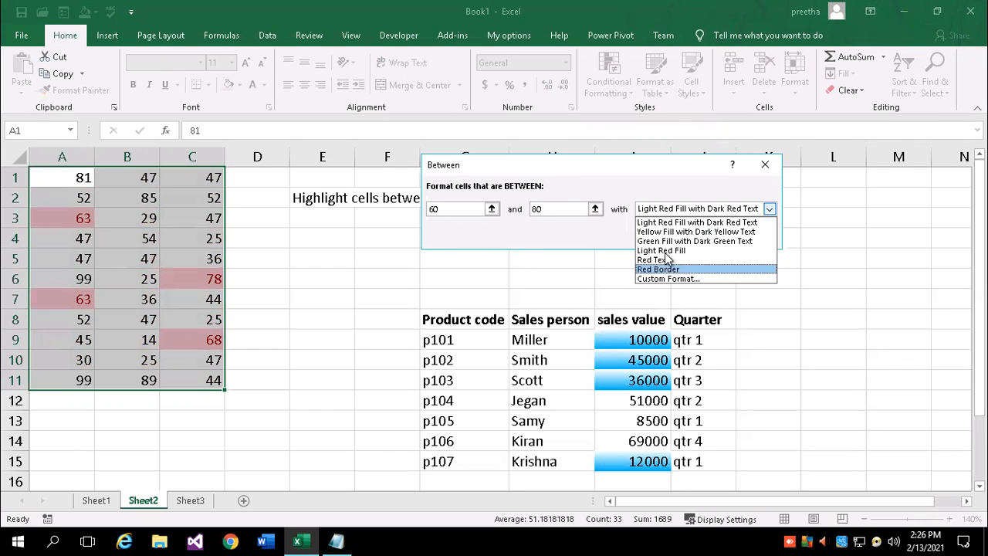
left_click(665, 239)
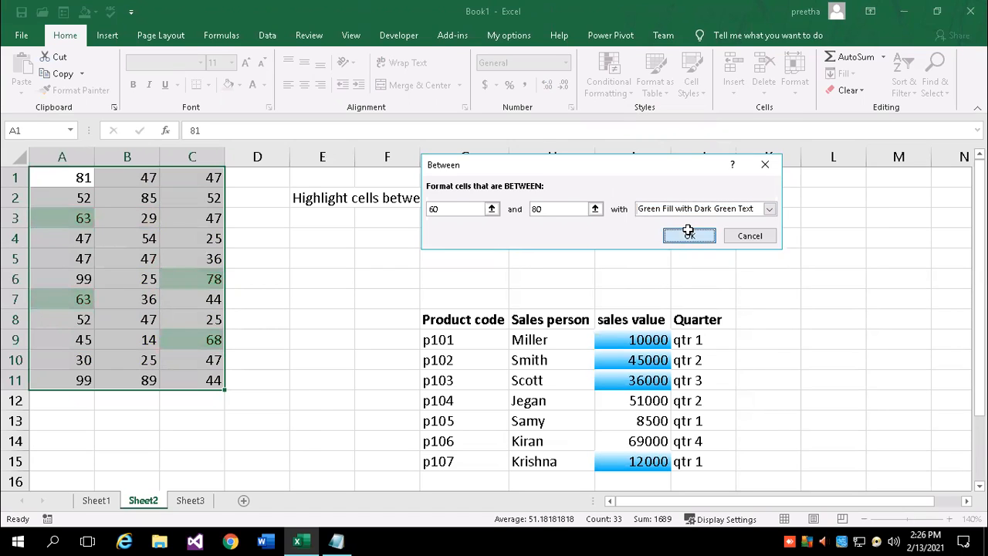
left_click(668, 238)
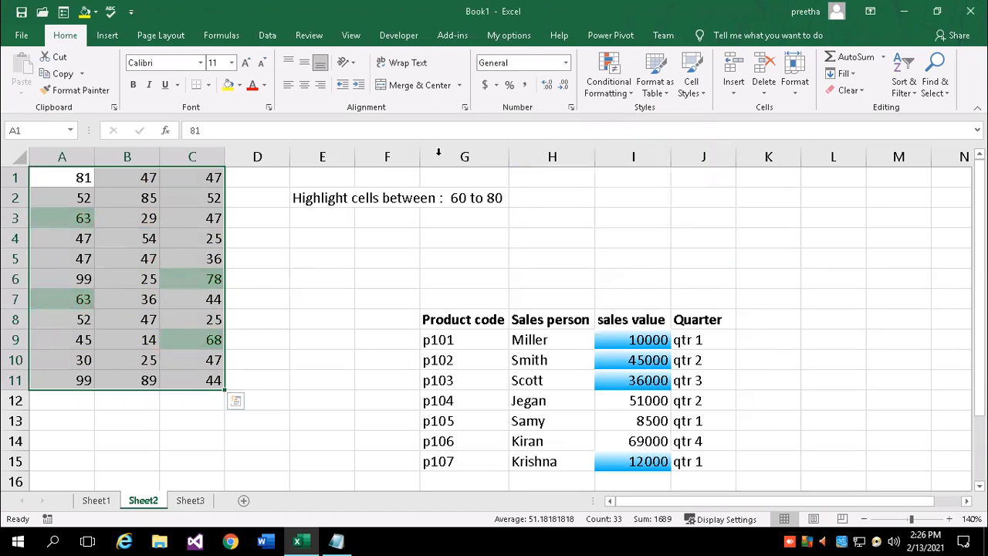
Add a Less Than 30 highlight rule with a custom light orange fill to the Sheet2 grid
left_click(632, 93)
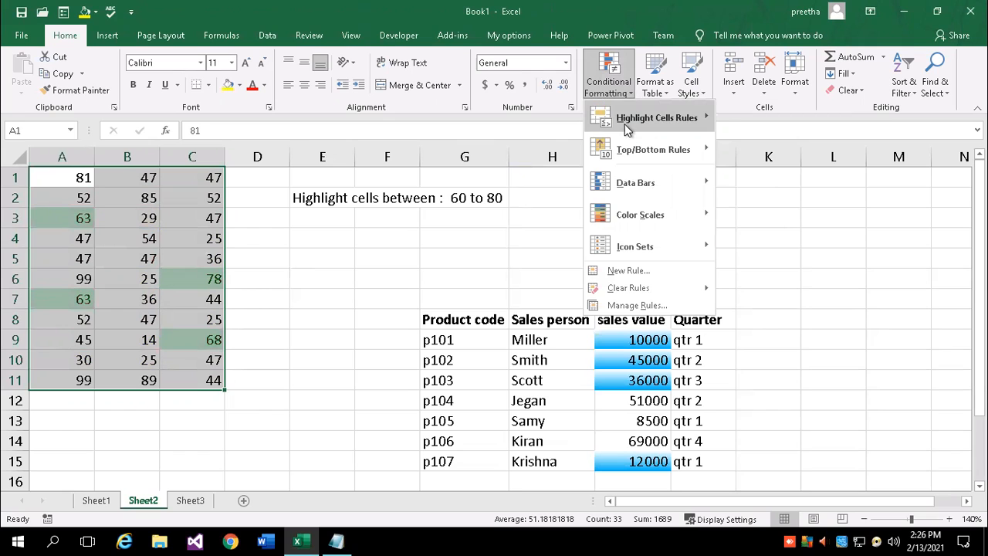
mouse_move(624, 123)
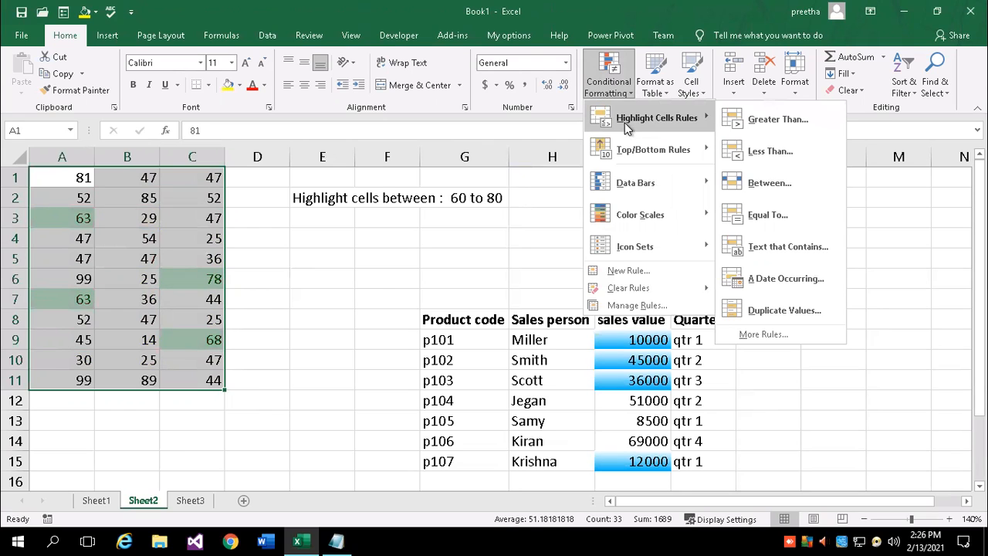
left_click(794, 152)
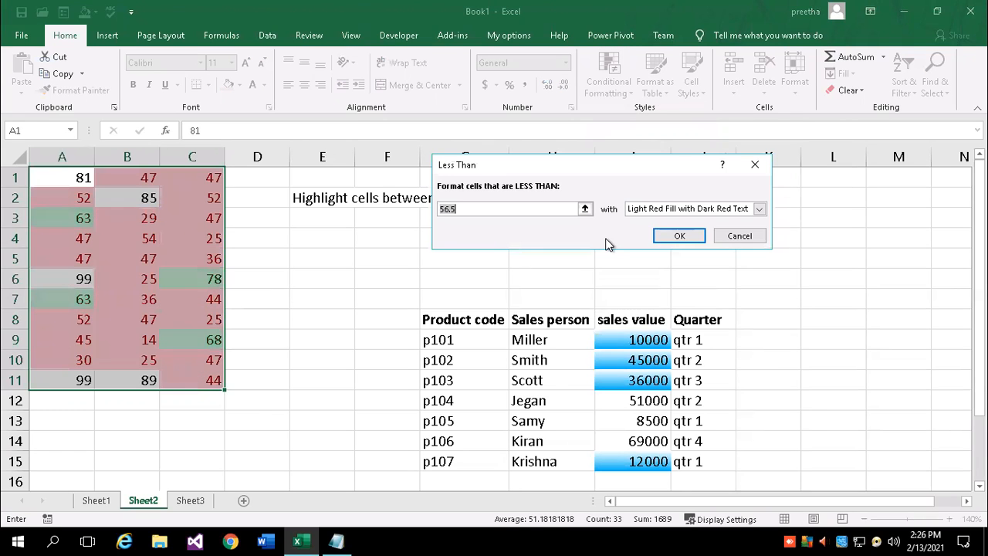
type("30")
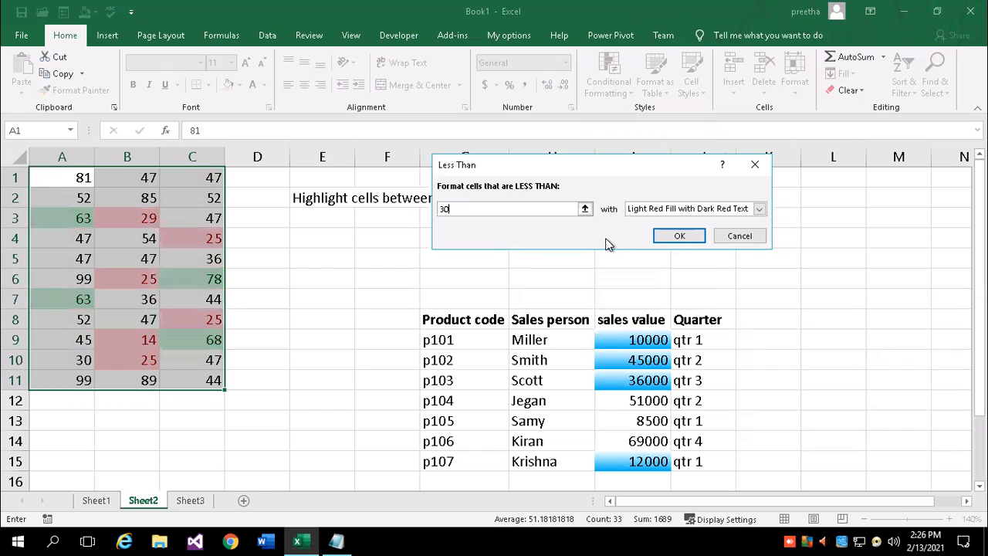
left_click(759, 209)
left_click(654, 279)
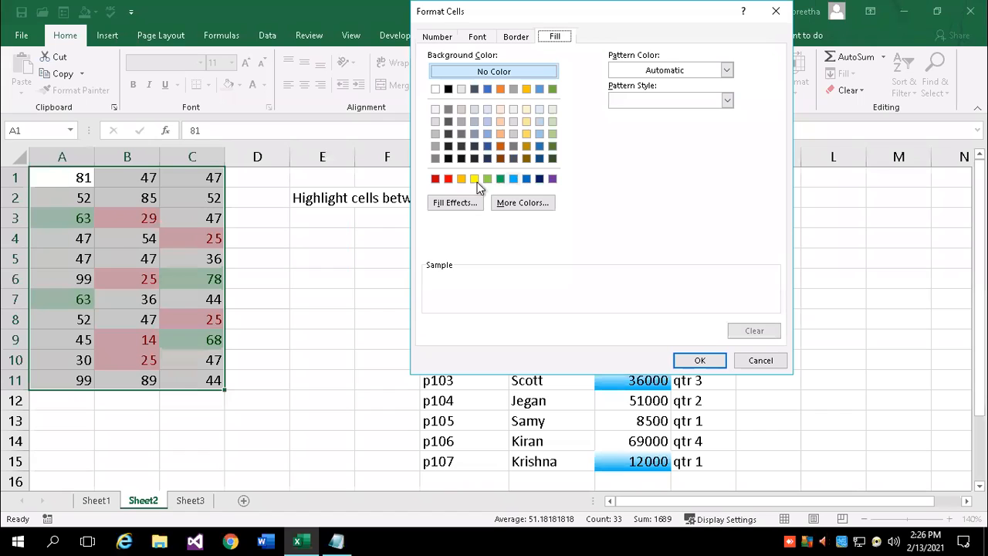
left_click(500, 134)
left_click(698, 359)
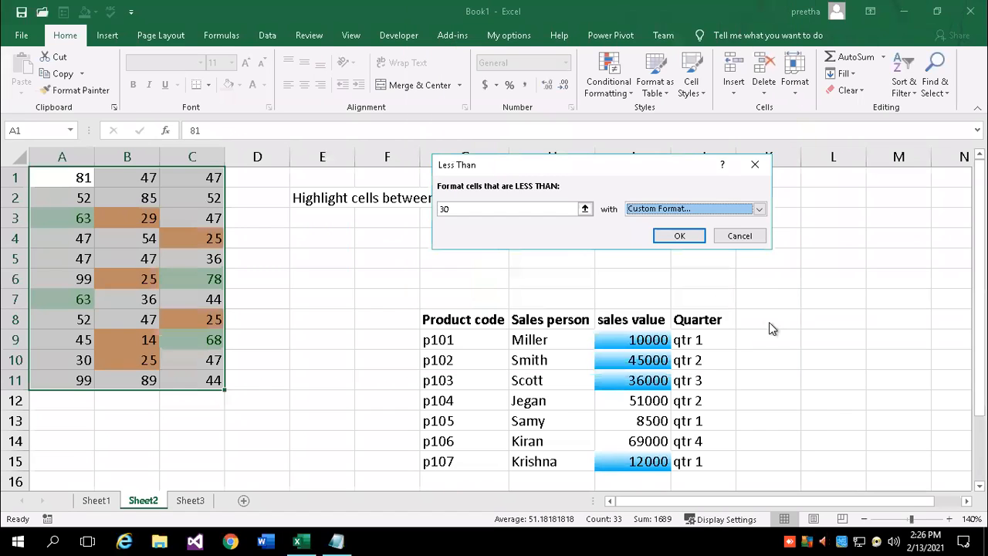
left_click(679, 235)
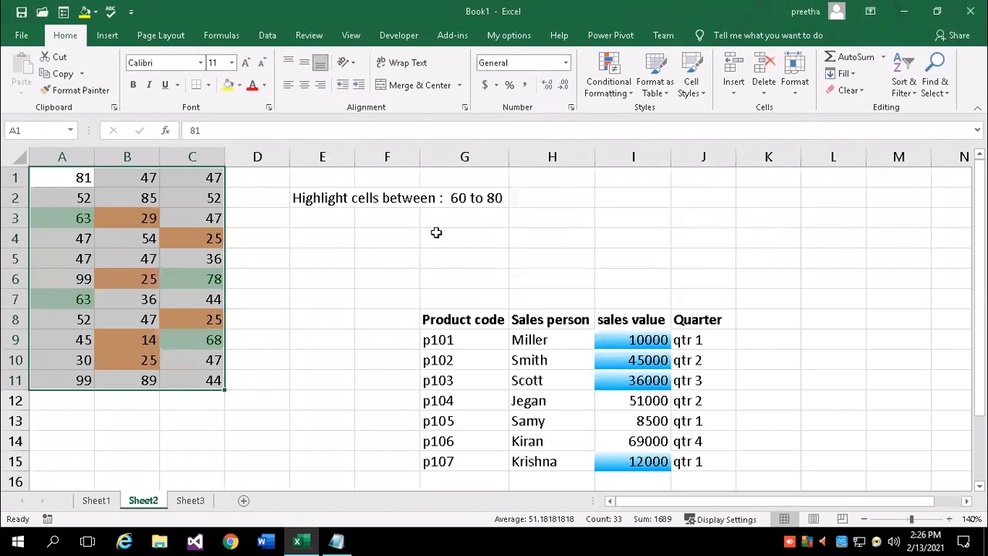
left_click(278, 318)
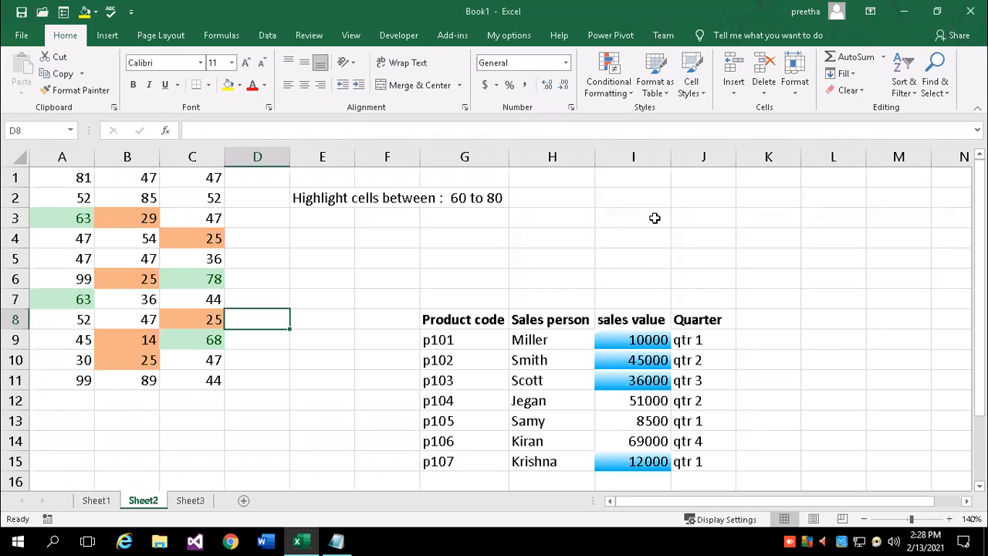
Select cells I3, E6 and H4 on Sheet2, then minimize Excel to show the Notepad notes
left_click(656, 216)
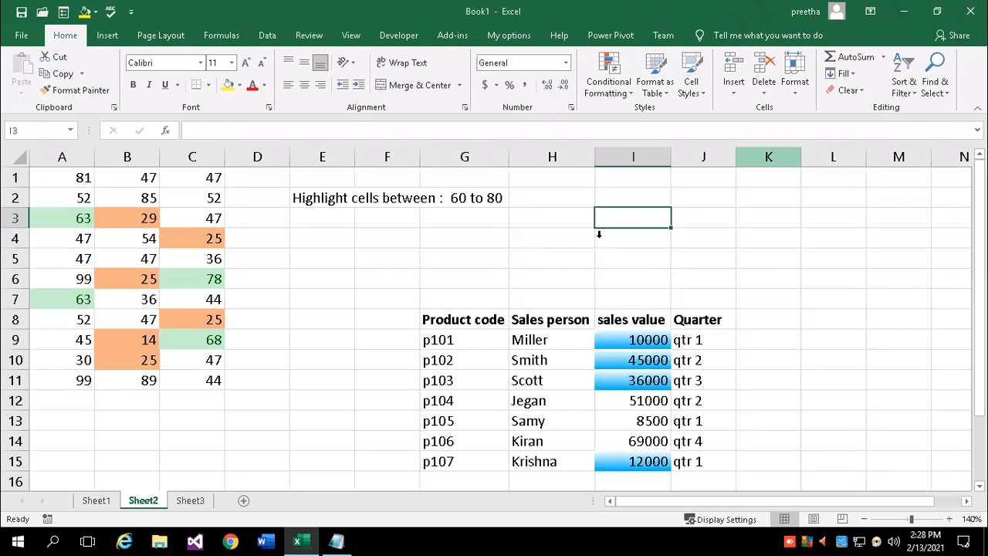
left_click(338, 270)
left_click(522, 233)
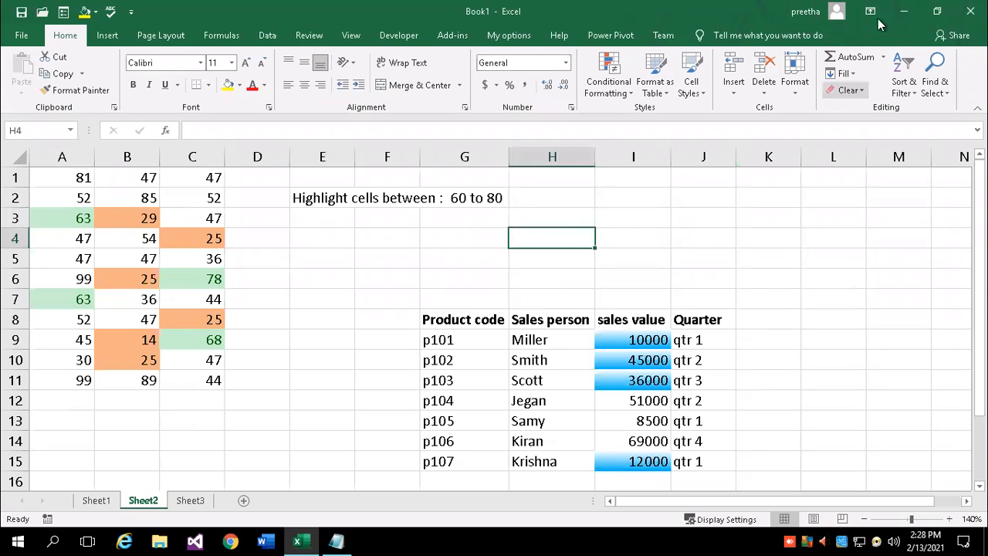
left_click(898, 13)
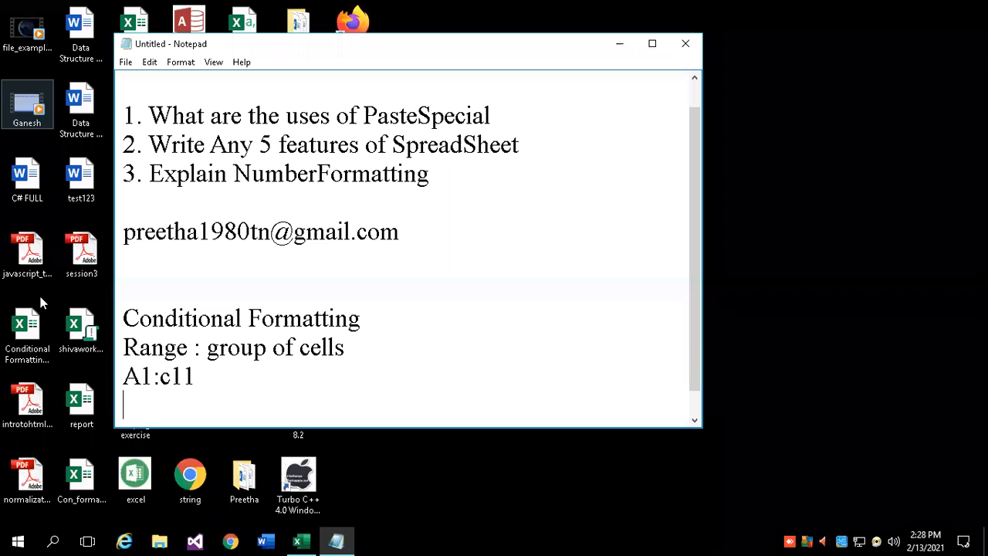
Open the Con_formatting workbook from the desktop and zoom in to about 130%
double_click(72, 484)
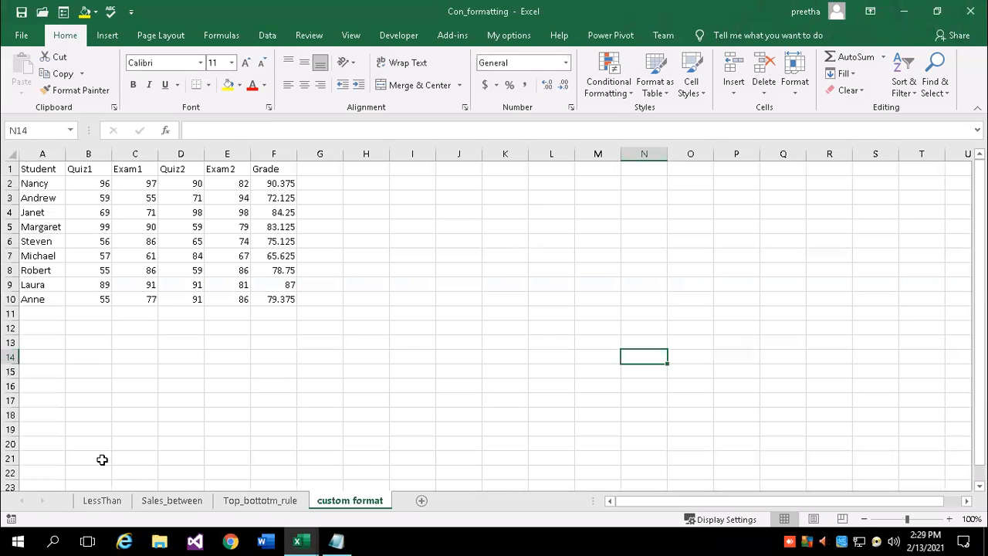
left_click(949, 519)
left_click(950, 519)
left_click(949, 520)
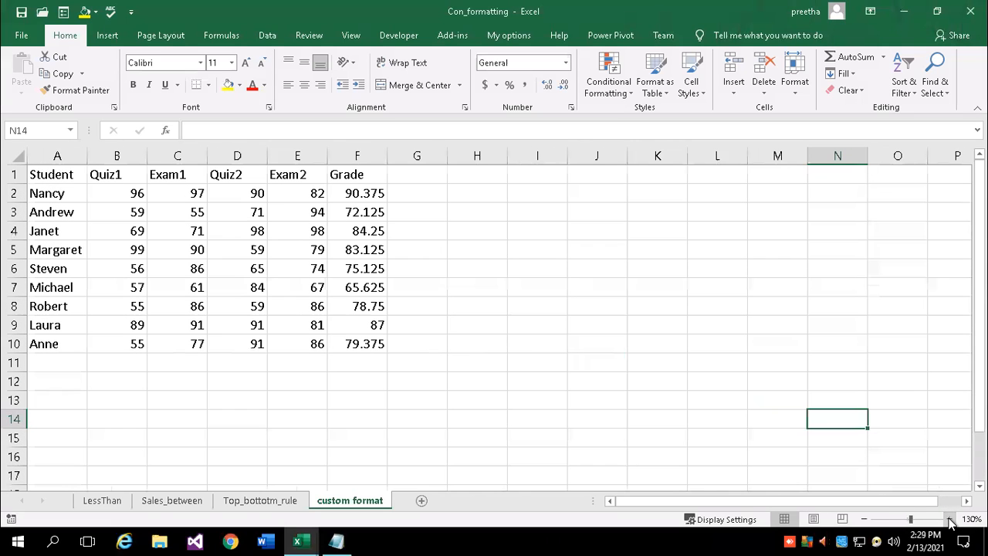
left_click(498, 359)
Switch to the LessThan sheet at 120% zoom and bring up the Conditional Formatting menu
left_click(103, 502)
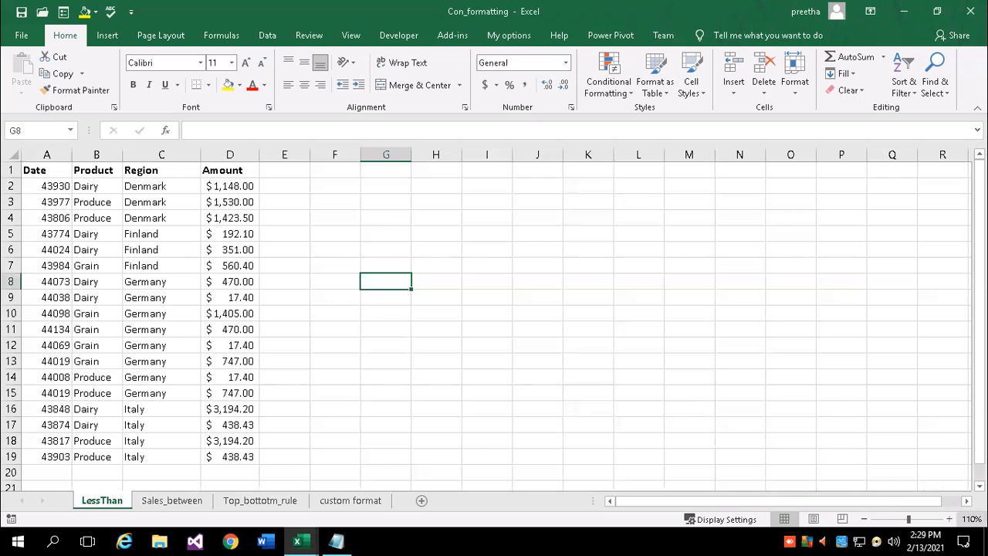
left_click(950, 519)
scroll(299, 365, "up", 1)
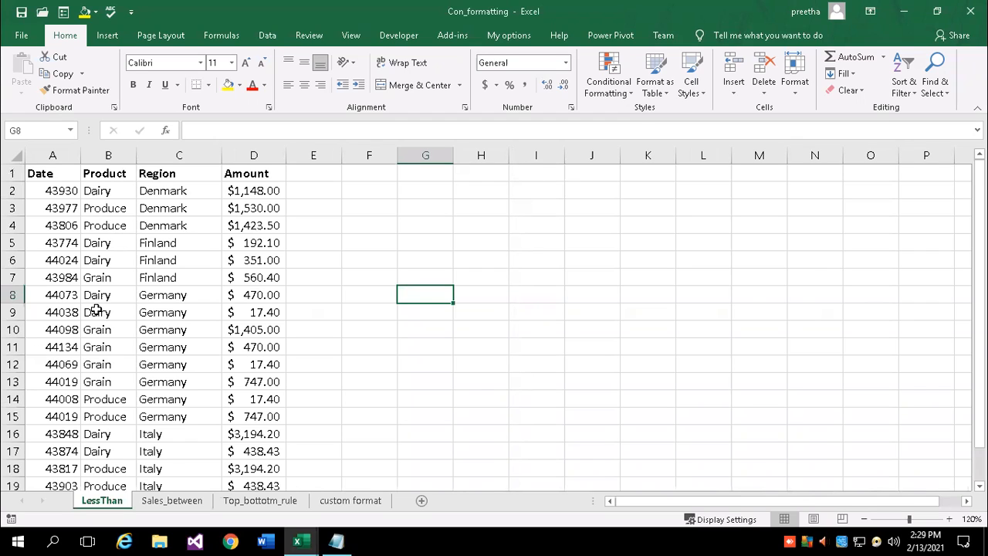
left_click(629, 93)
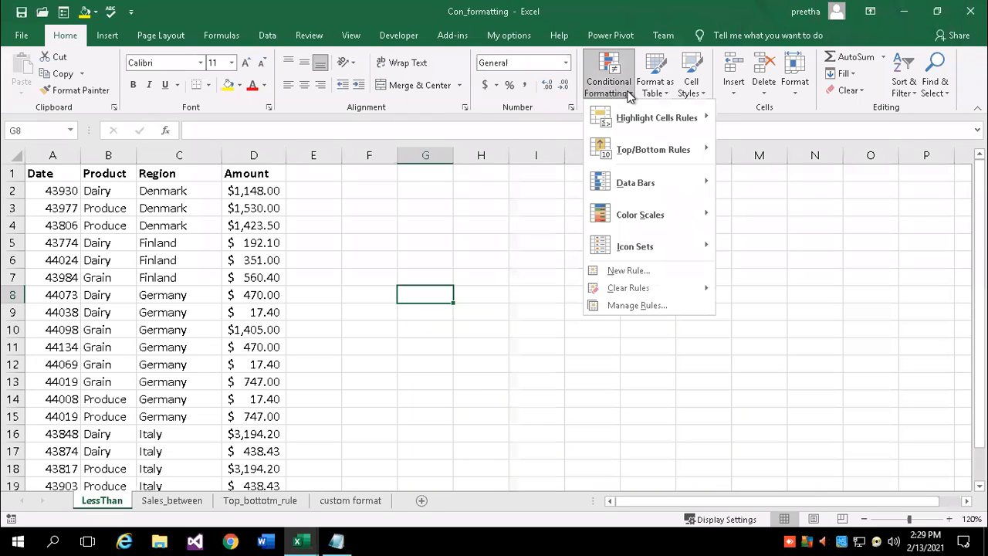
Close the Highlight Cells Rules menus by selecting cell F4, leaving the data unchanged
mouse_move(628, 125)
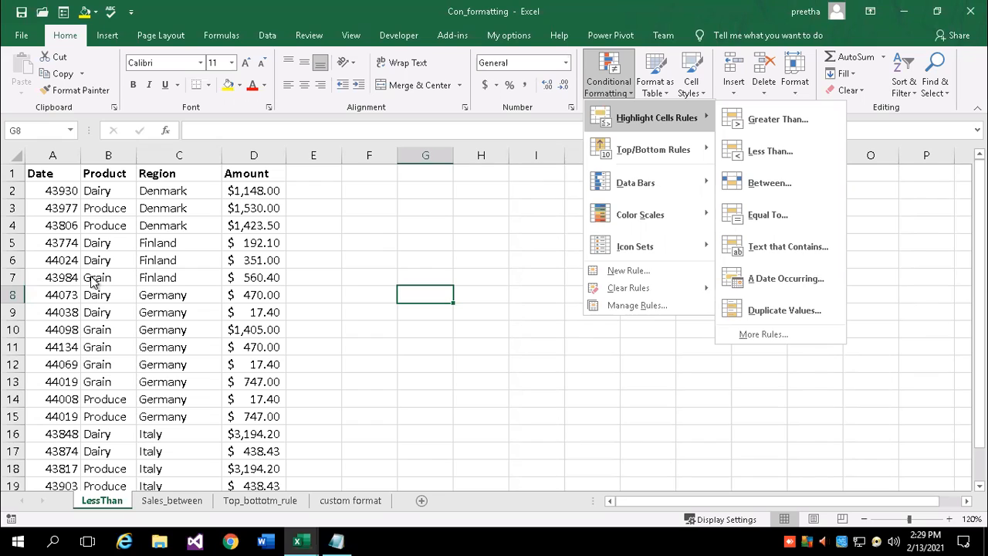
left_click(365, 223)
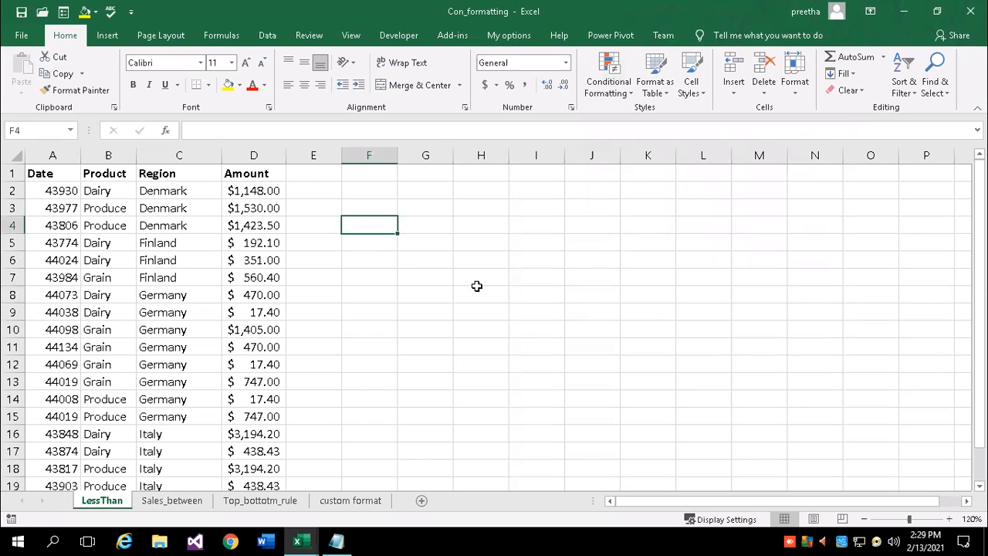
Enter 'Text contains : Grain' in F4, select column B's products and start a Text that Contains rule
type("Text contains ")
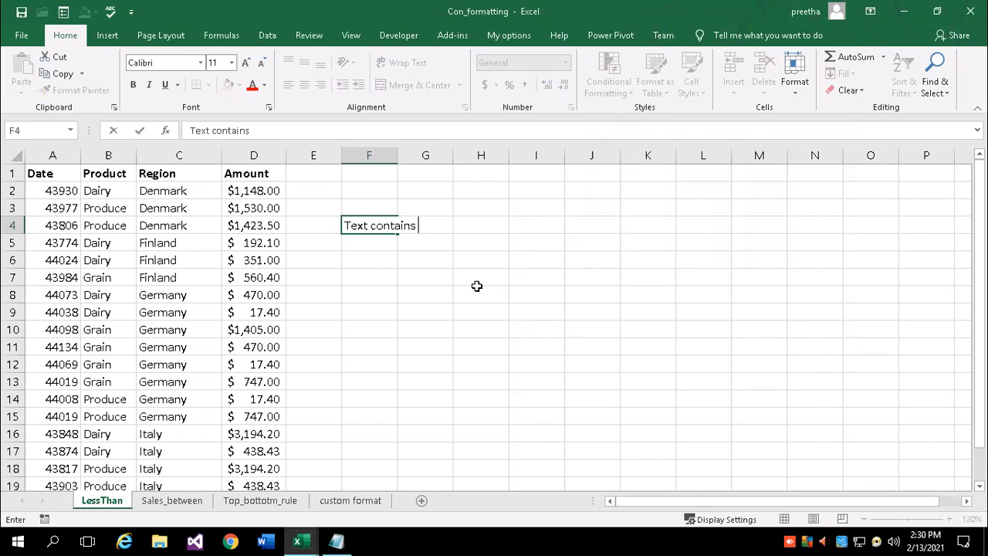
type(": Grain")
key("Return")
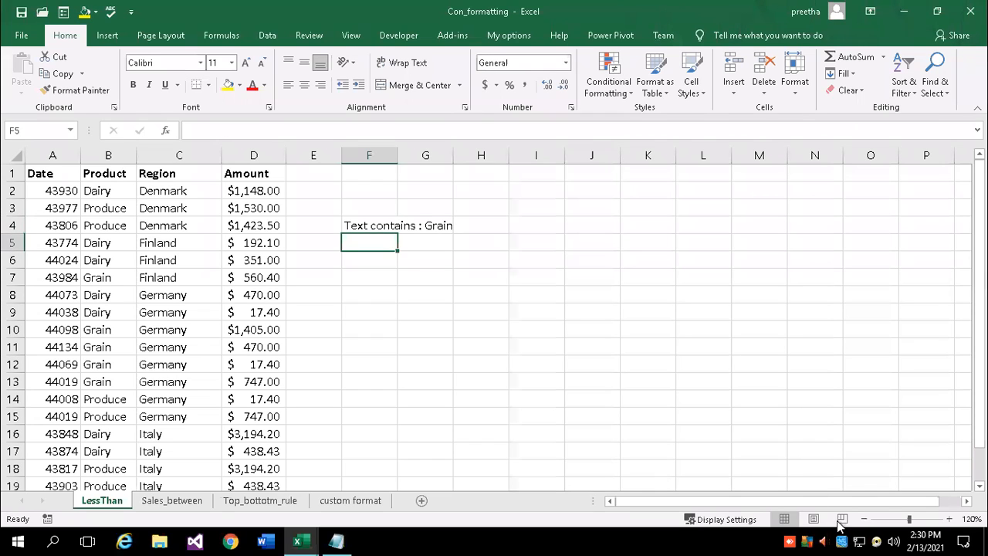
left_click_drag(100, 190, 103, 451)
left_click(611, 89)
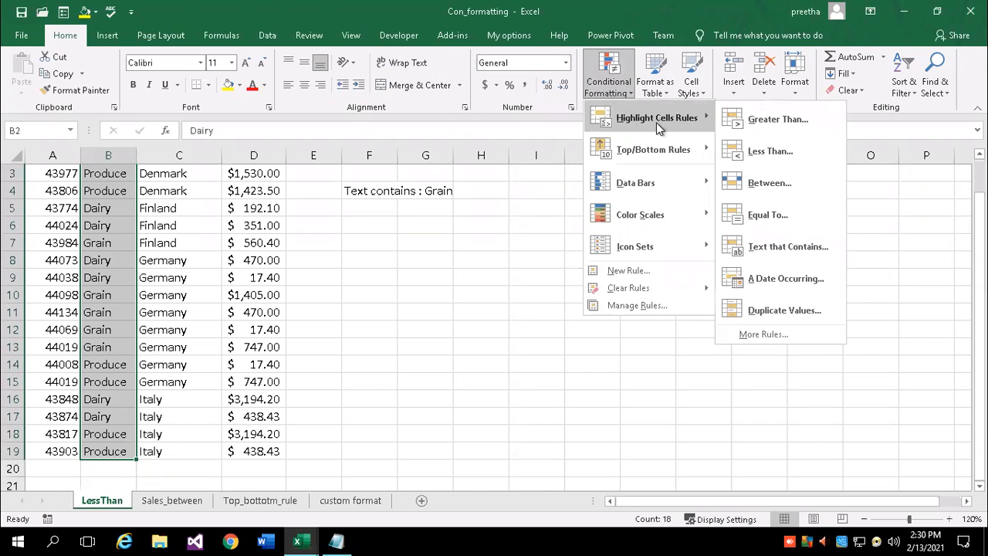
left_click(795, 247)
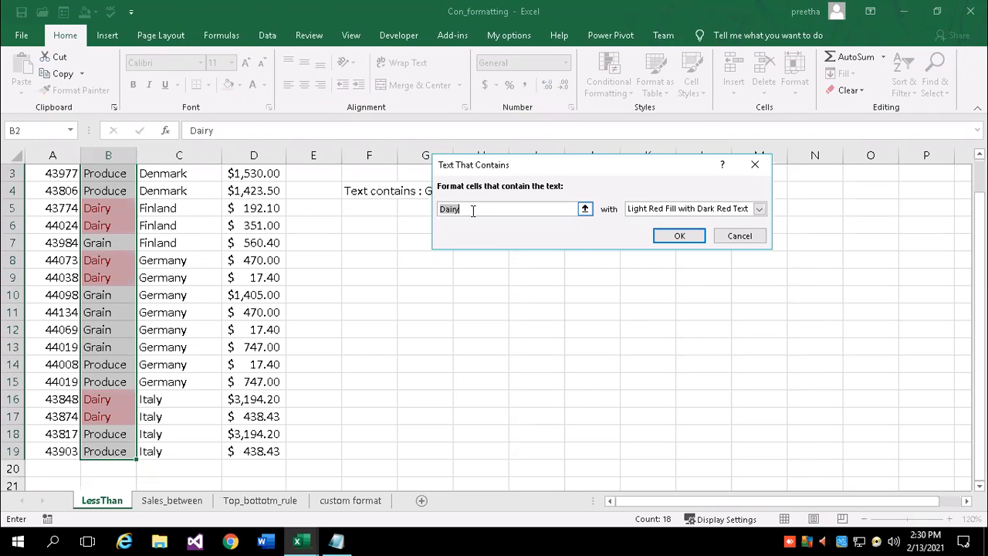
Set the rule text to Grain with a custom format that has a red outline border
type("Grain")
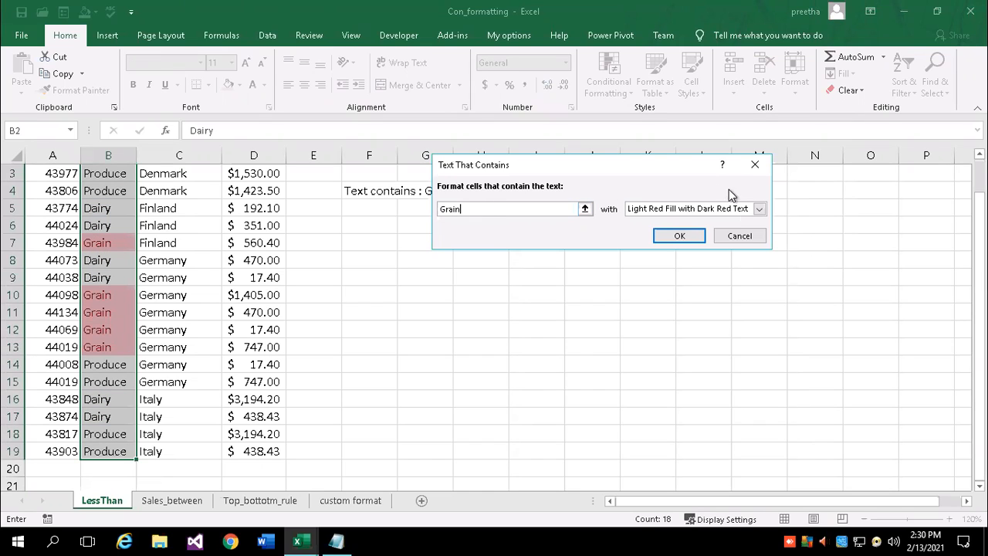
left_click(758, 209)
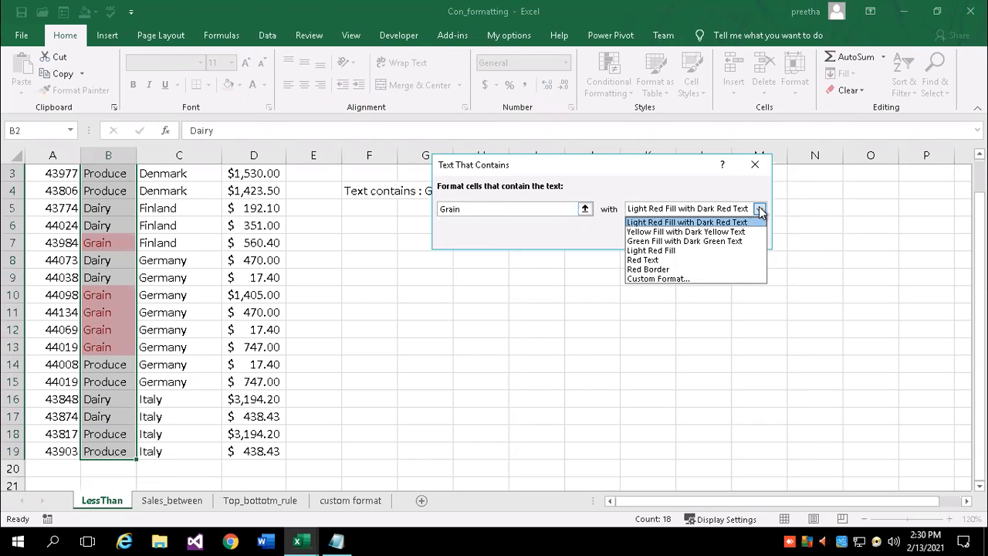
left_click(643, 277)
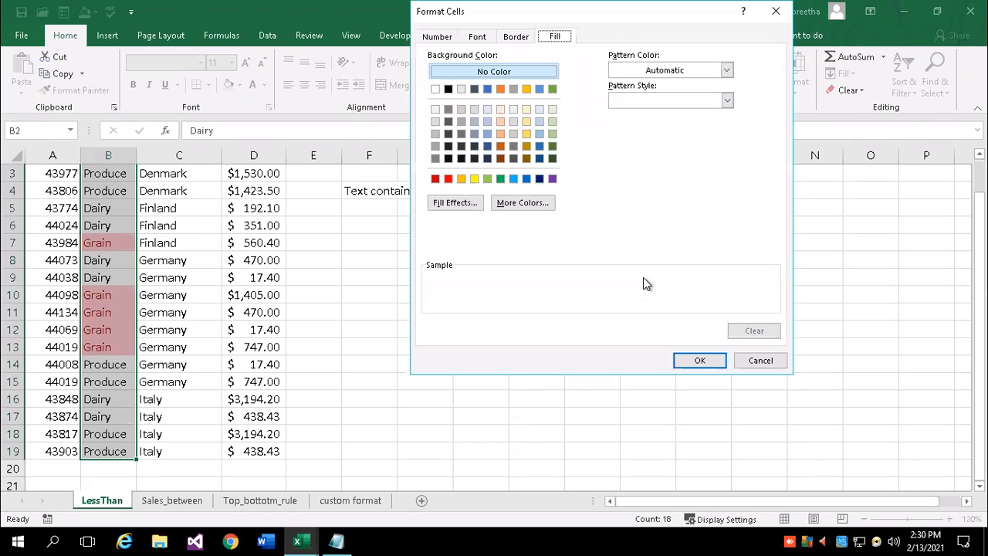
left_click(524, 38)
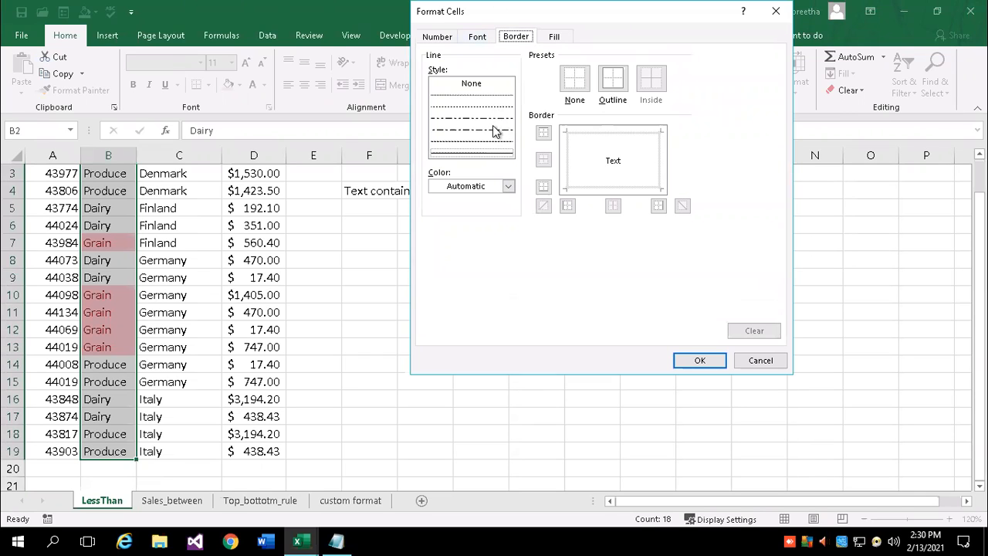
left_click(480, 154)
left_click(484, 187)
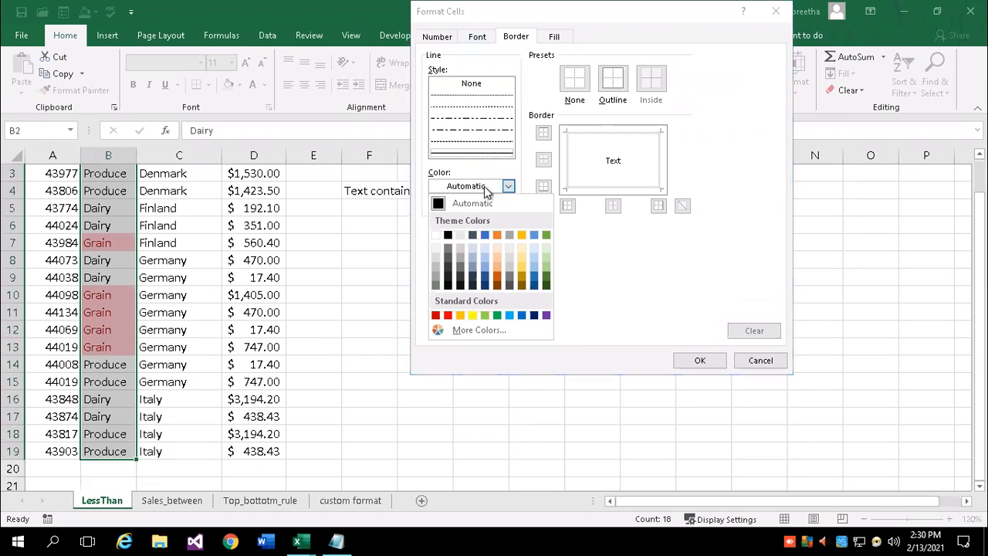
left_click(448, 316)
left_click(621, 77)
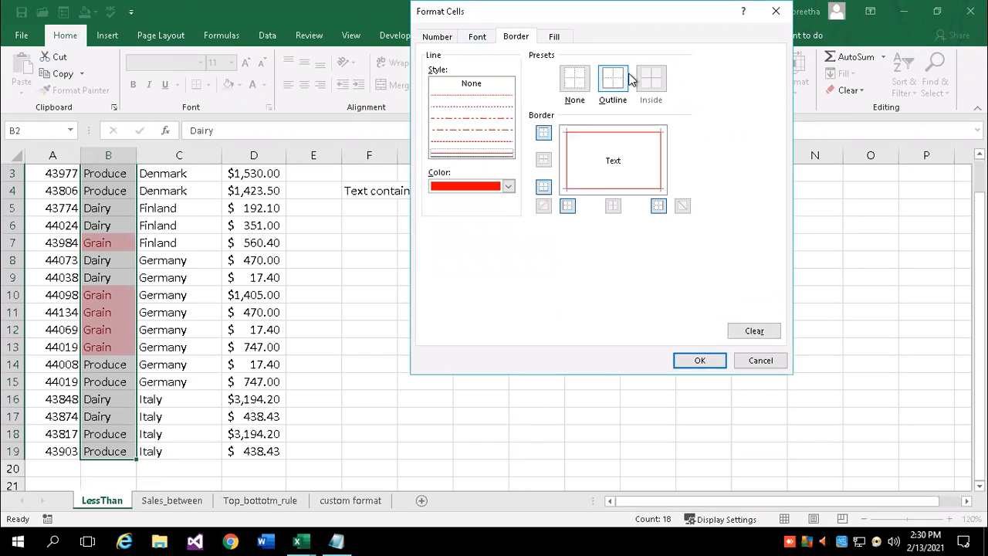
Add a light blue fill and bold font to the format, then apply the Grain rule
left_click(553, 37)
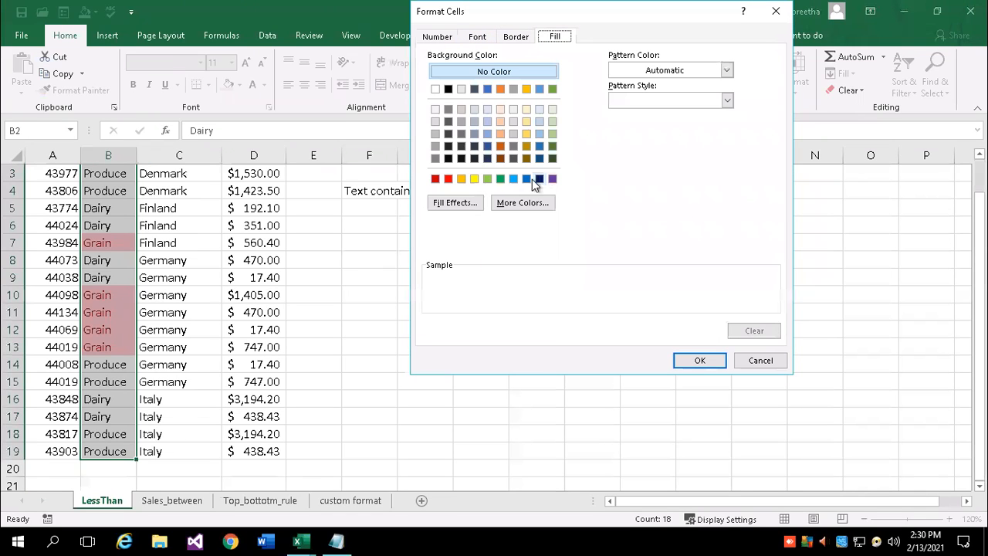
left_click(539, 133)
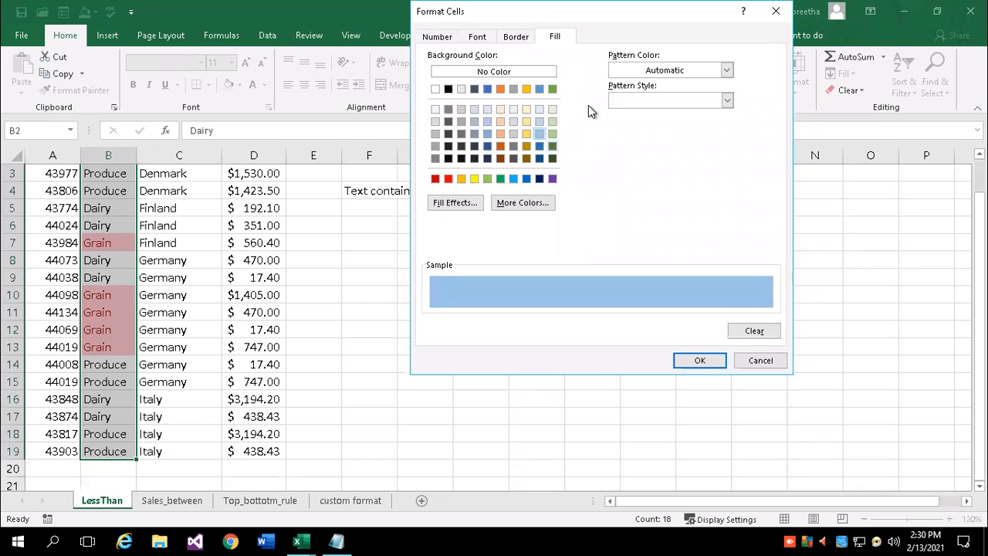
left_click(486, 38)
left_click(634, 101)
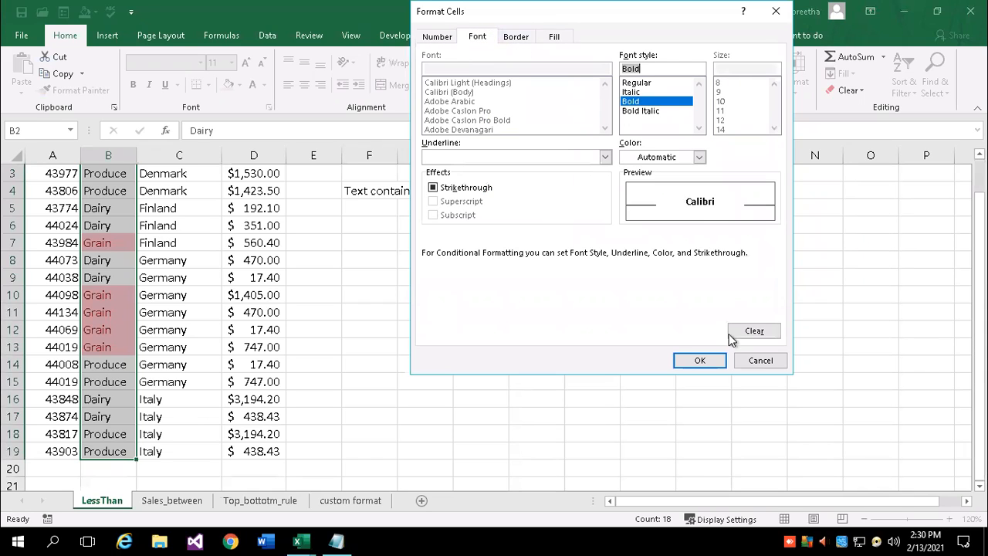
left_click(699, 359)
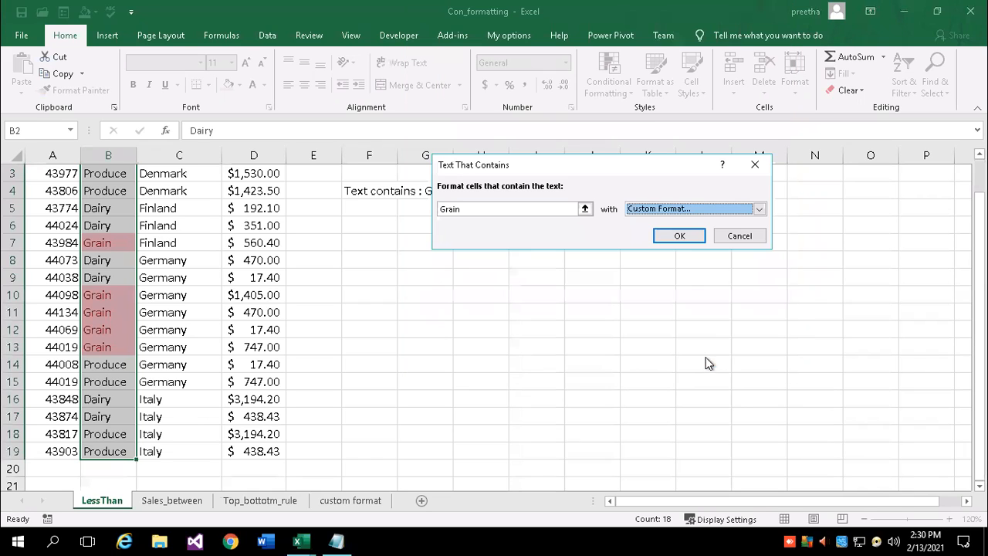
left_click(677, 235)
left_click(390, 279)
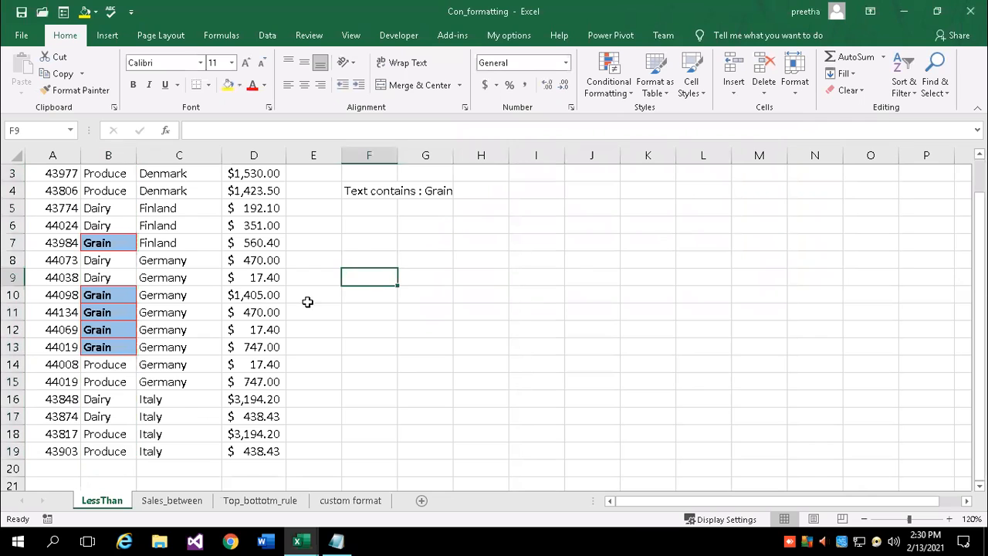
Change cell B2's product to Grain to test that it picks up the highlight
scroll(307, 302, "up", 1)
scroll(410, 343, "down", 2)
scroll(409, 346, "up", 2)
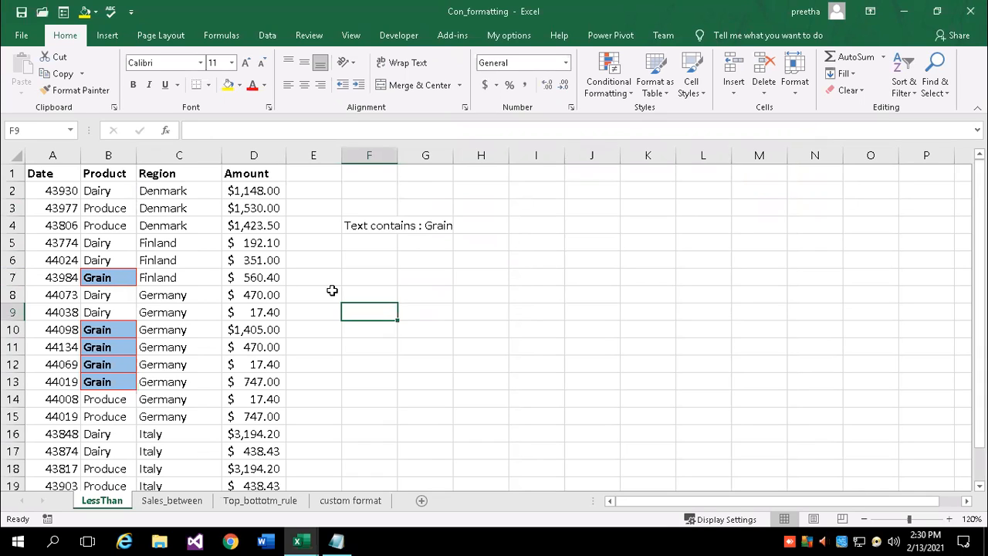
left_click(102, 330)
left_click(114, 374)
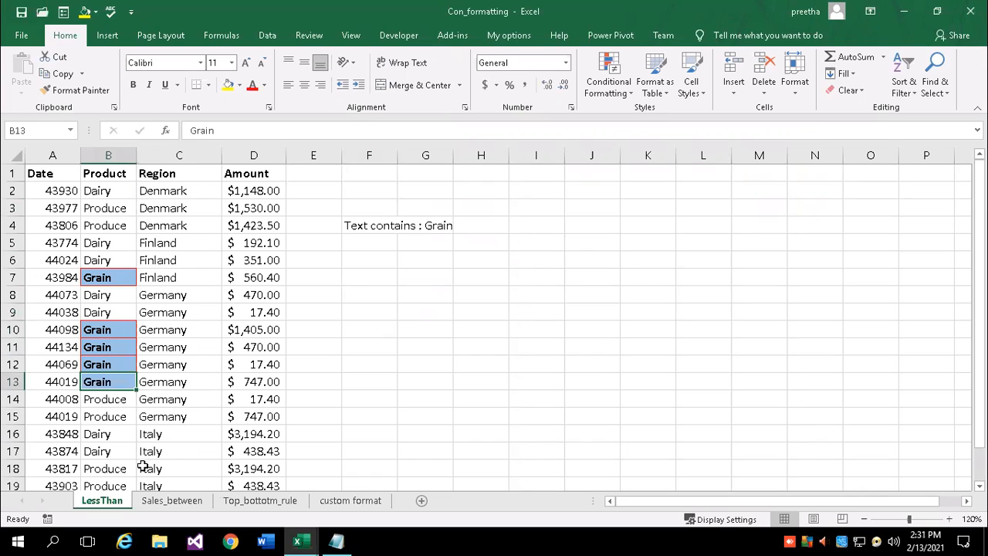
left_click(112, 195)
type("Grain")
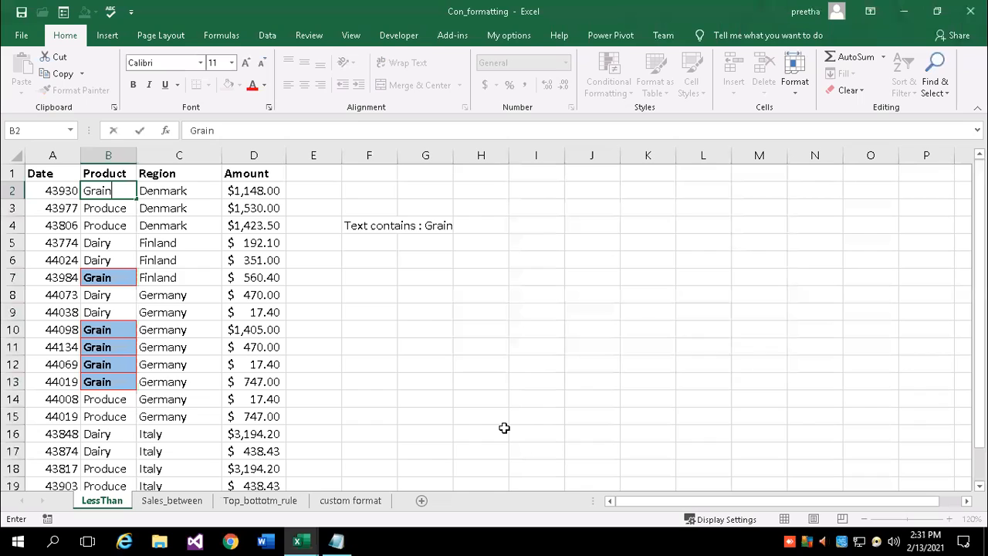
key("Return")
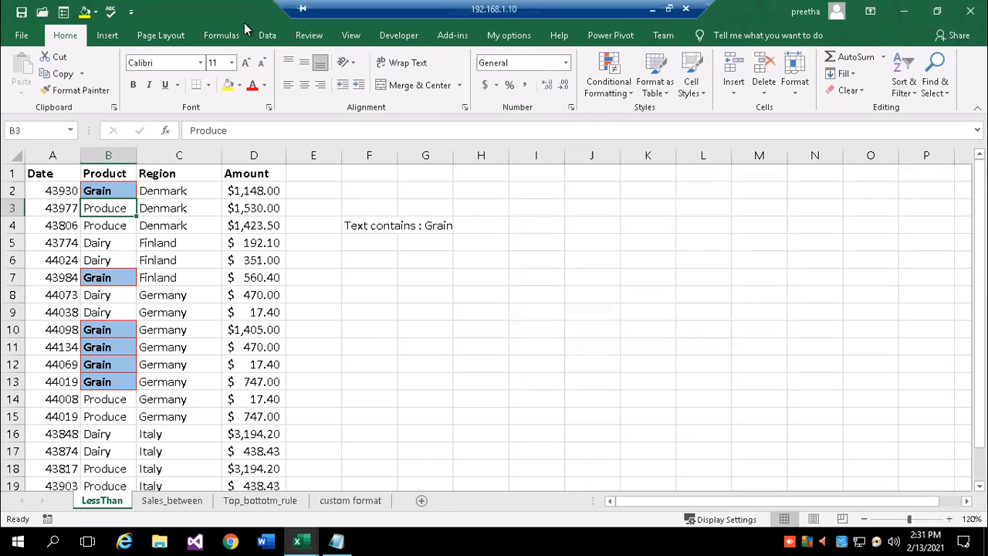
Select the Product entries B2:B18
left_click(113, 189)
left_click_drag(113, 190, 112, 471)
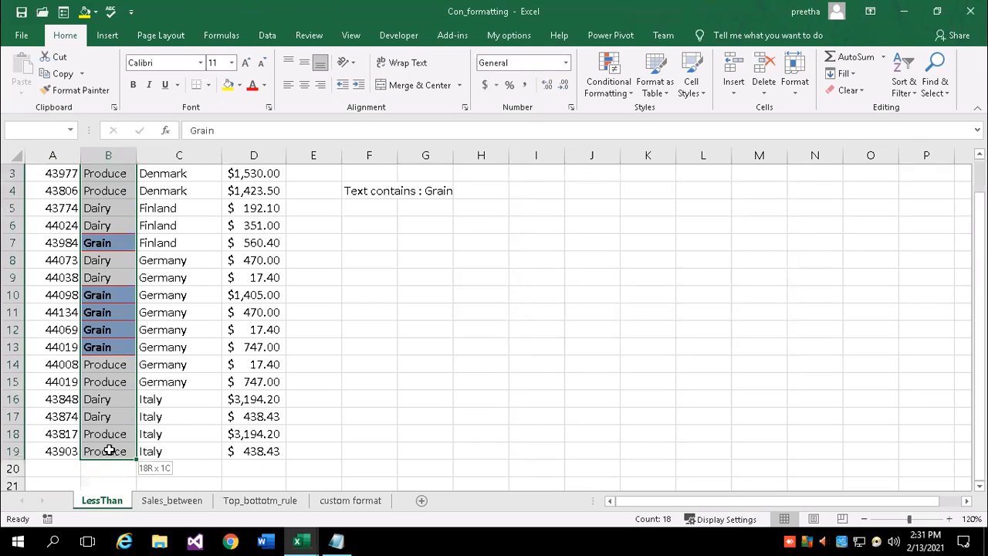
left_click_drag(108, 451, 108, 451)
scroll(116, 258, "up", 1)
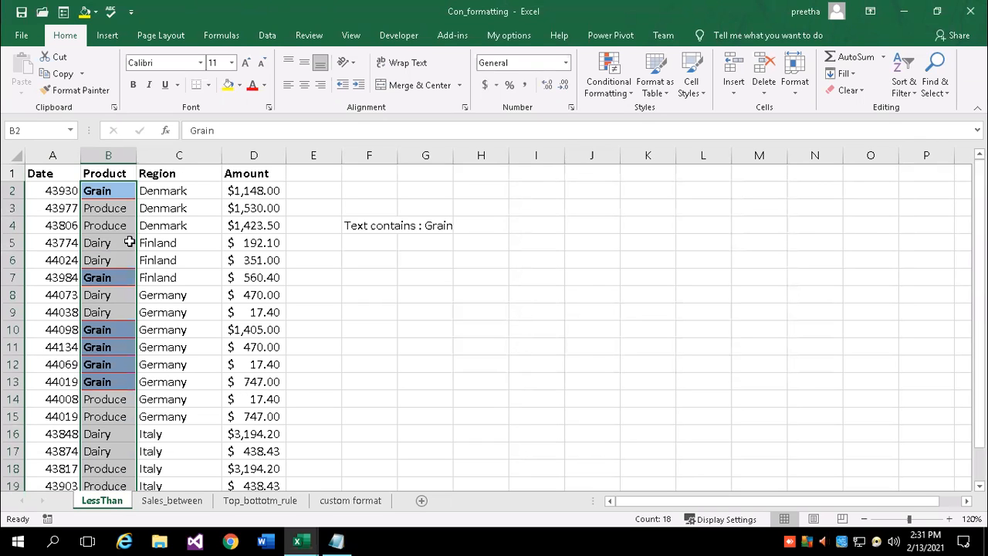
scroll(105, 346, "down", 4)
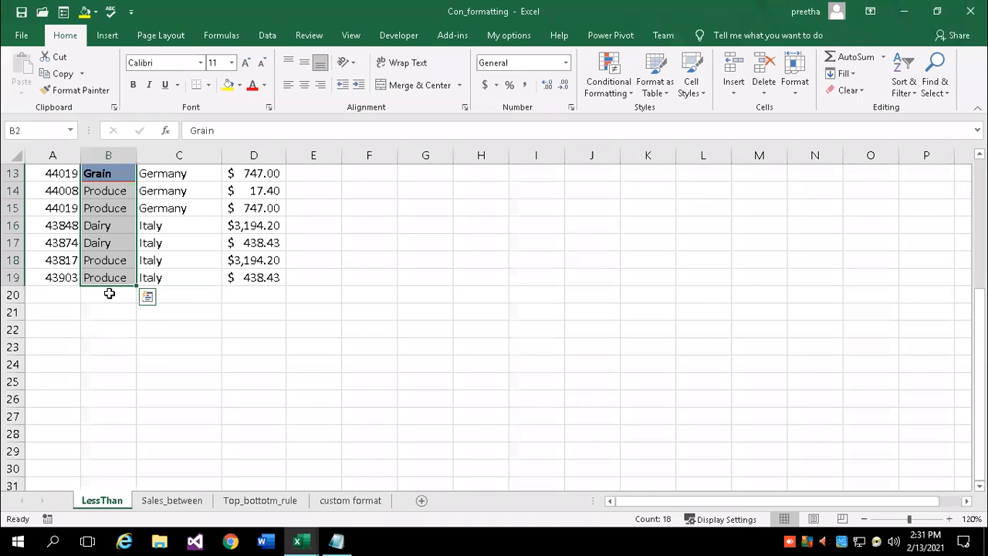
left_click(338, 538)
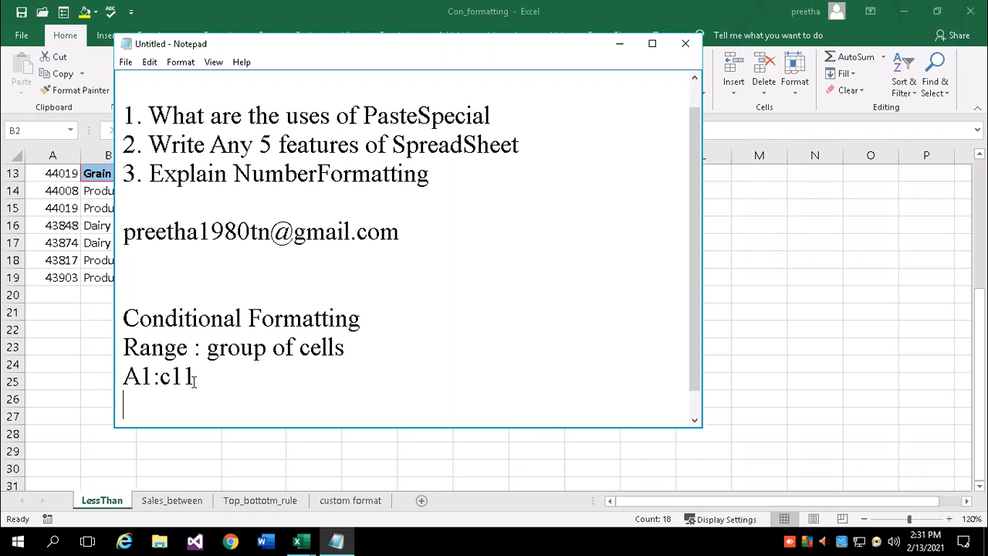
key("alt+Tab")
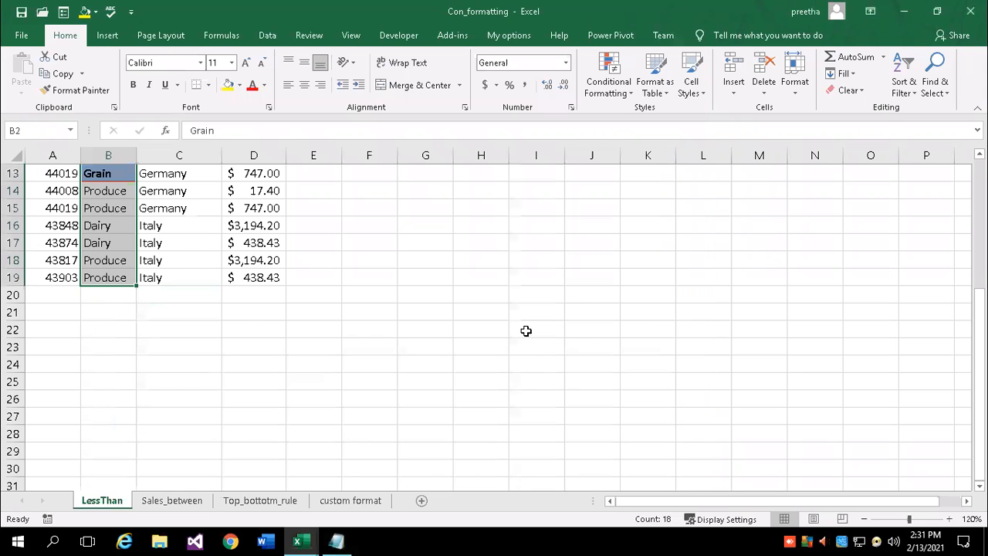
scroll(478, 341, "up", 3)
scroll(479, 341, "up", 1)
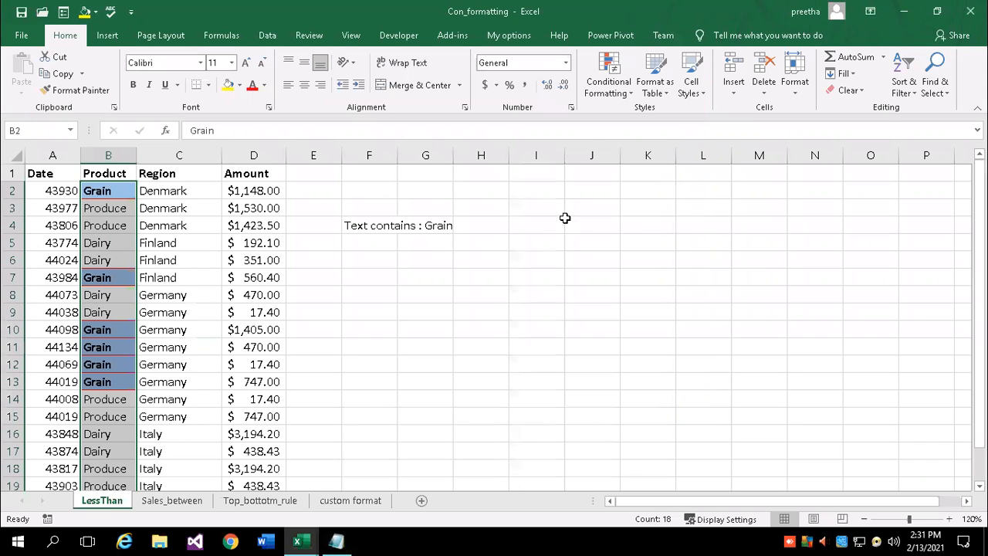
Switch to the Sales_between sheet and select the dates in A2:A19
left_click(622, 77)
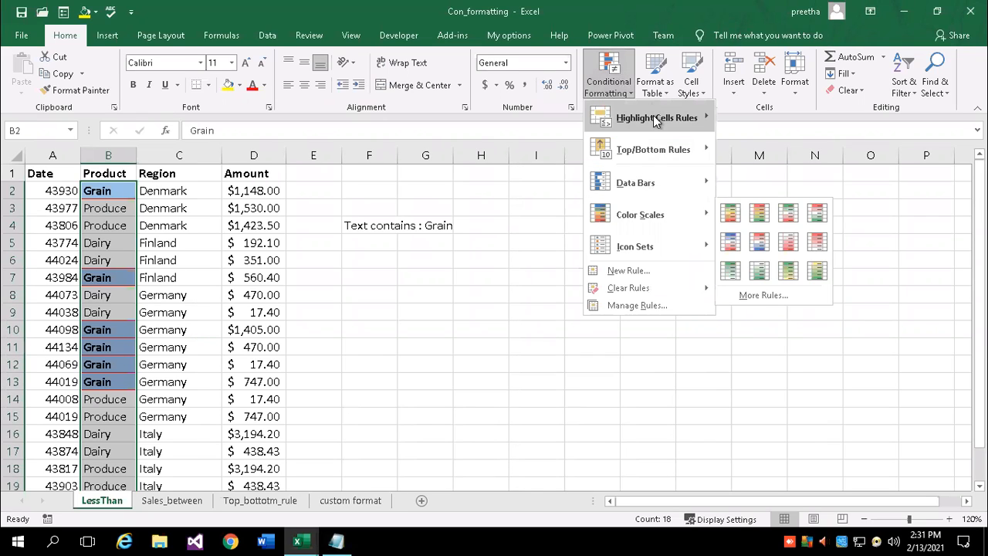
mouse_move(655, 121)
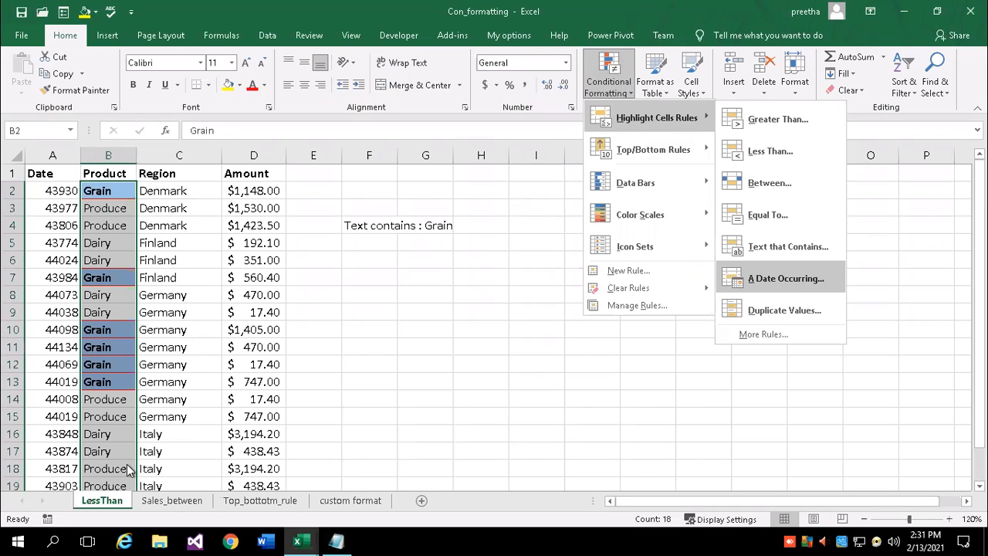
left_click(171, 497)
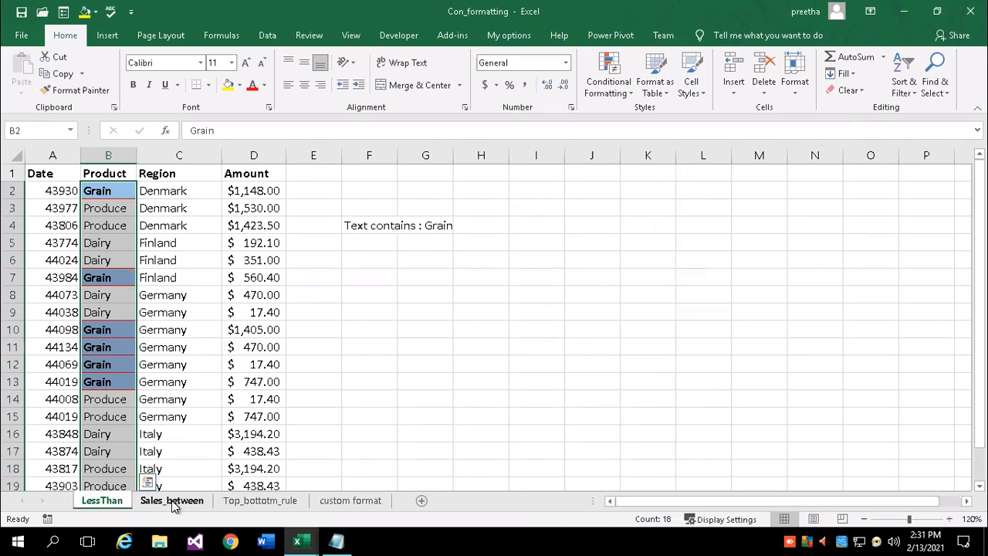
left_click(171, 500)
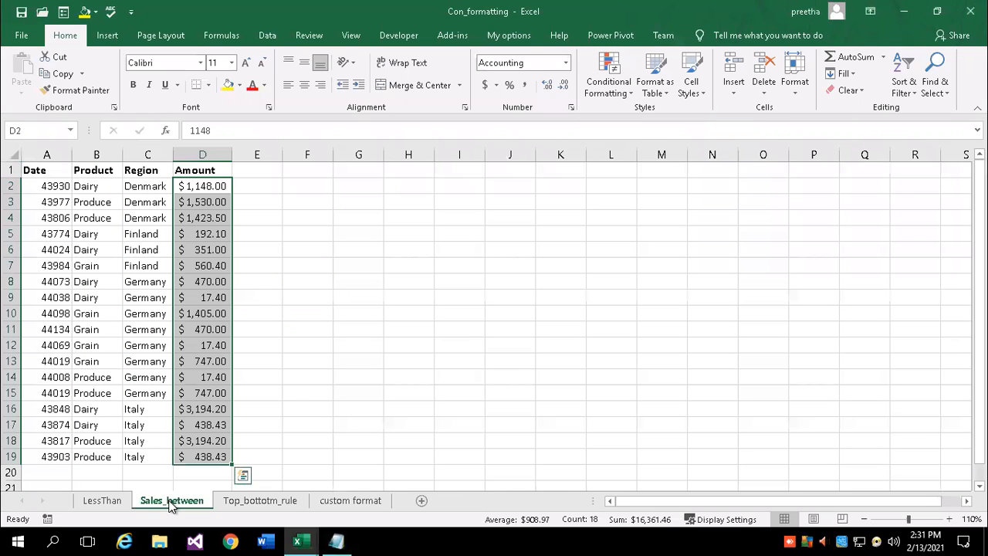
left_click(468, 262)
left_click_drag(45, 186, 38, 456)
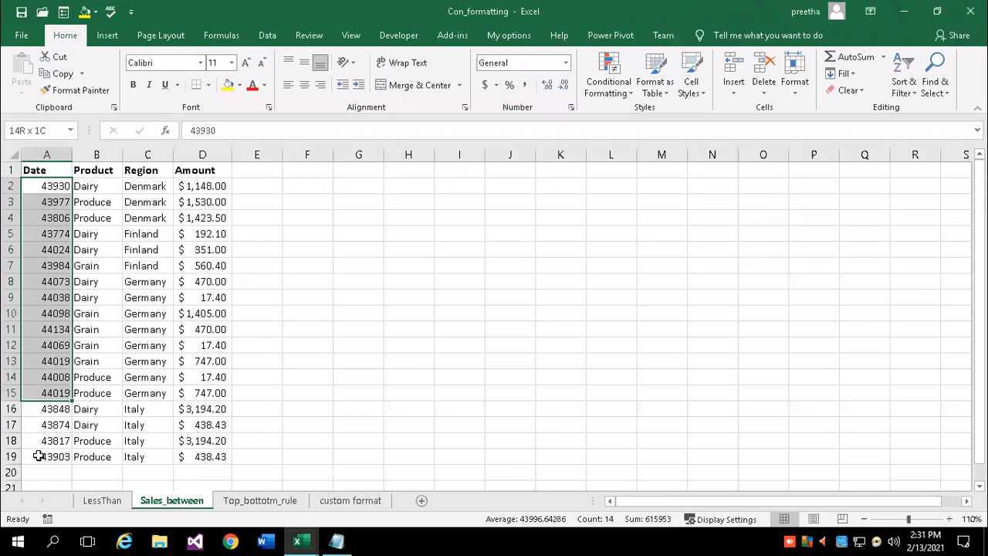
Format A2:A19 as Short Date, such as 4/9/2020, then reselect the date range
left_click(564, 66)
left_click(556, 222)
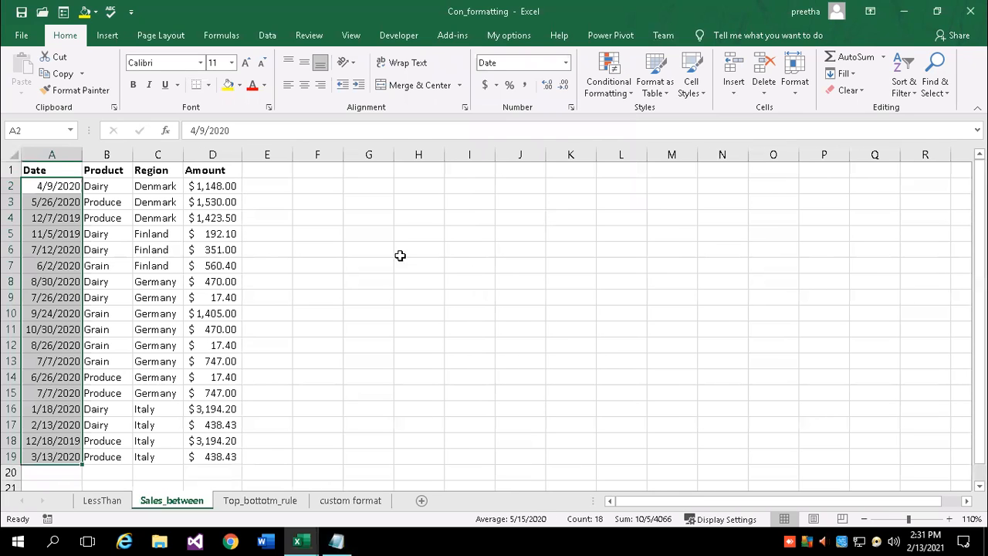
left_click(346, 230)
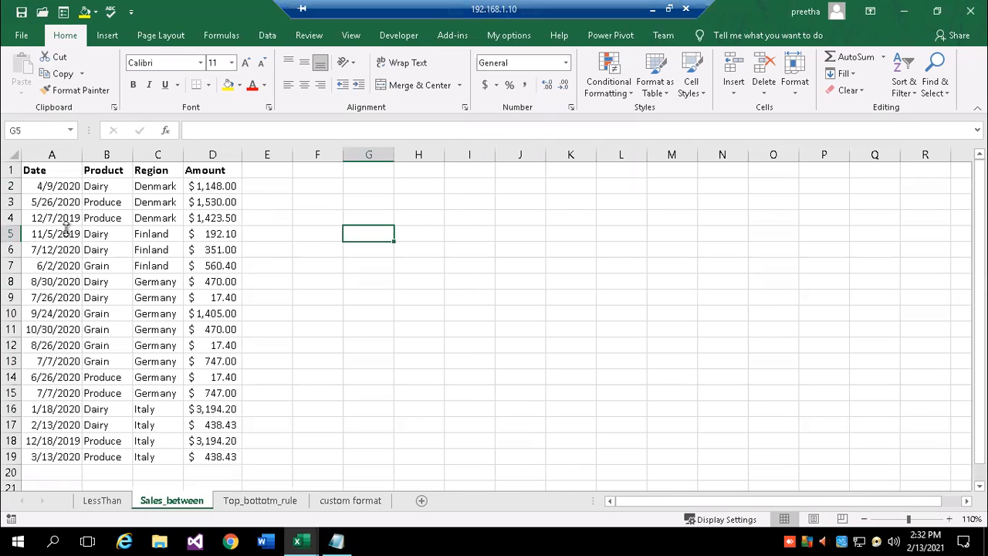
left_click(282, 281)
left_click_drag(48, 186, 48, 463)
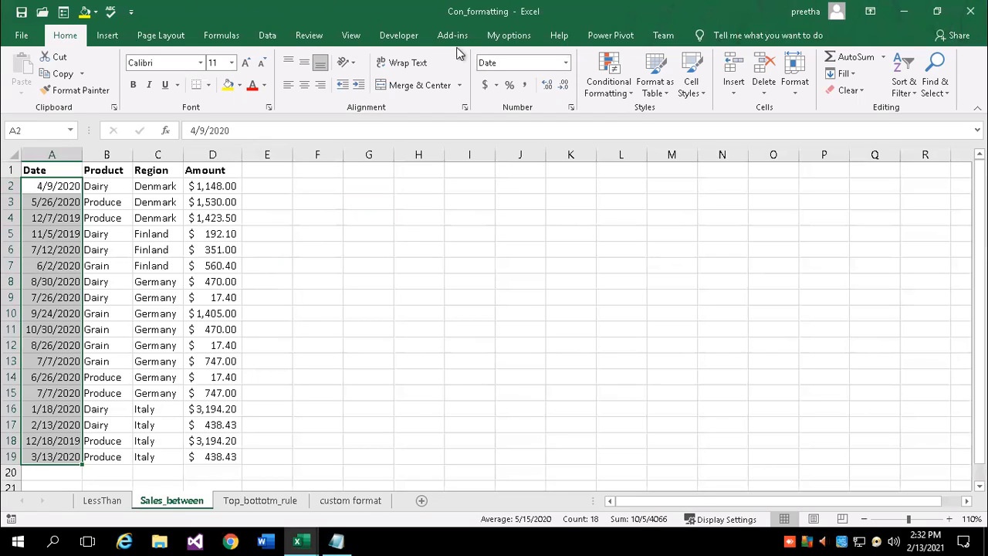
Begin an A Date Occurring rule for This Month on the dates, using Custom Format
left_click(618, 91)
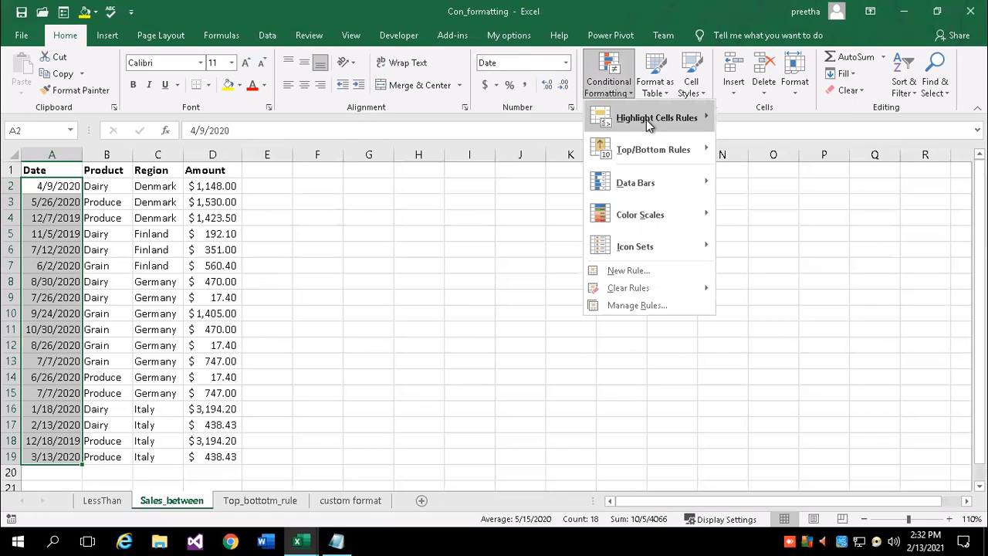
mouse_move(653, 118)
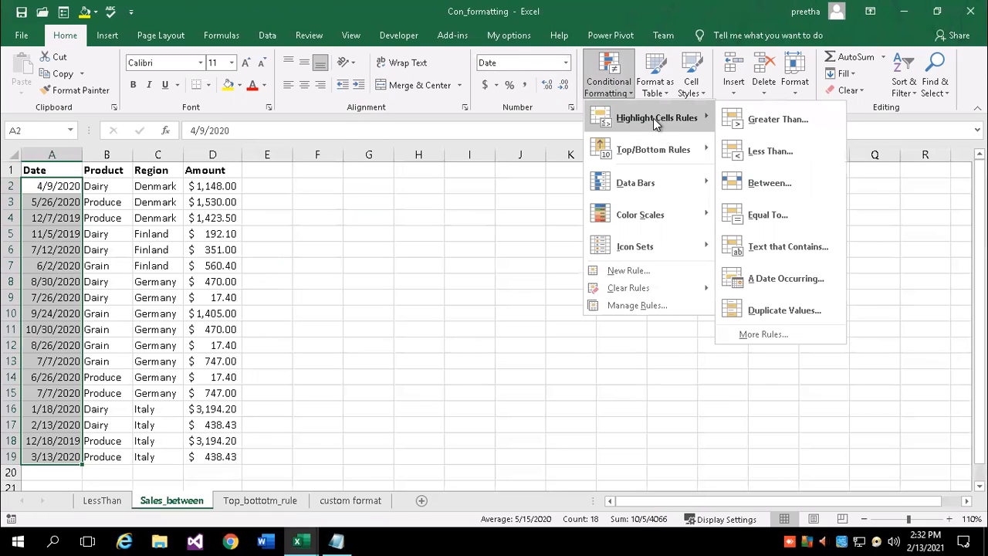
left_click(760, 279)
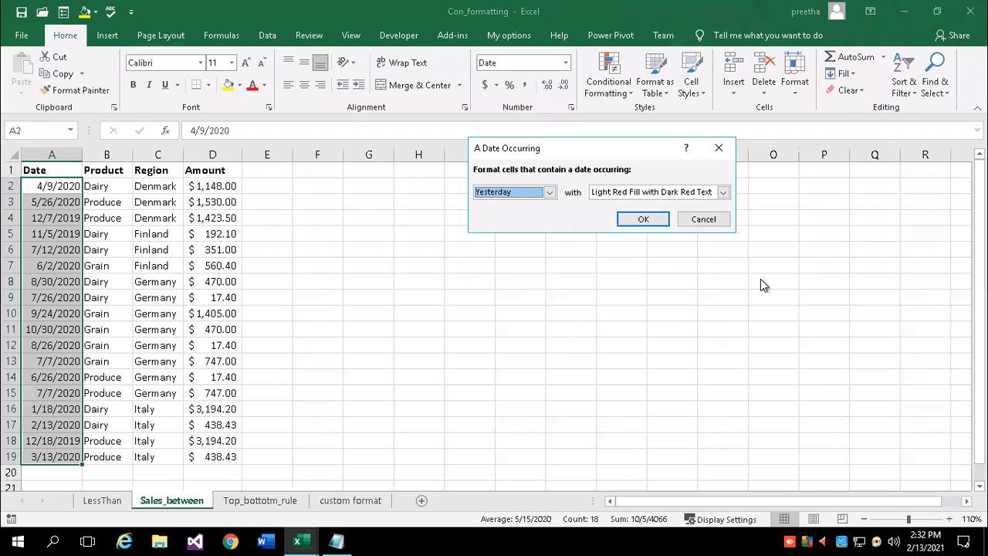
left_click(549, 192)
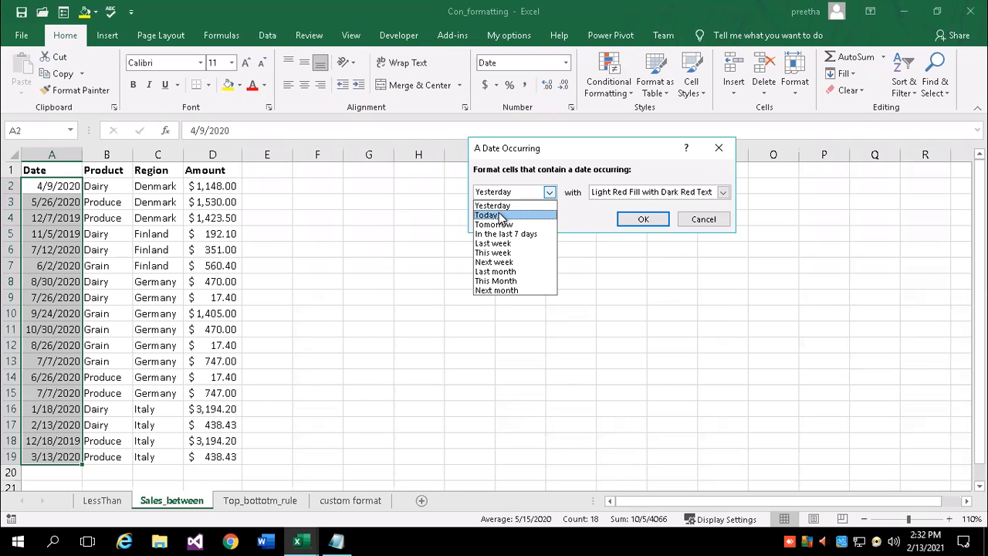
left_click(508, 282)
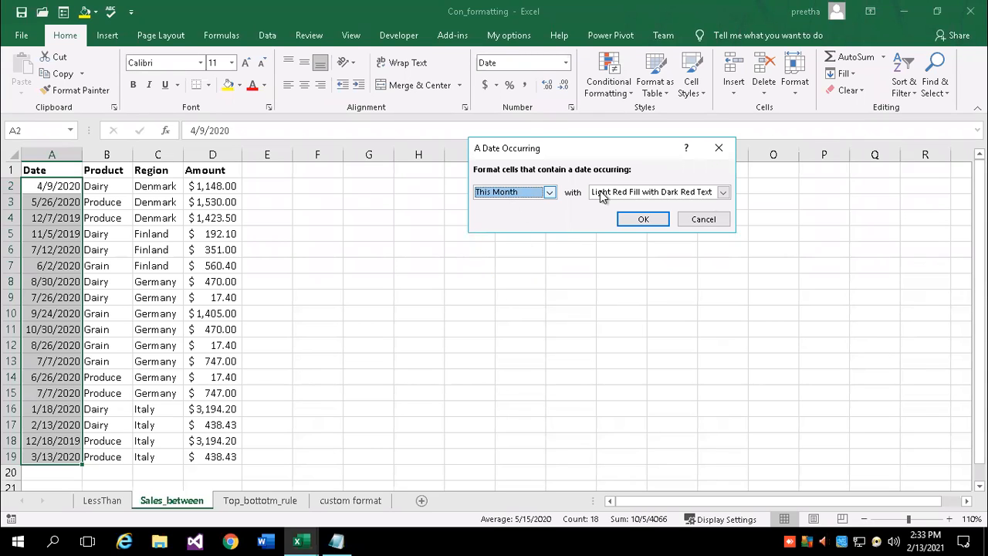
left_click(722, 192)
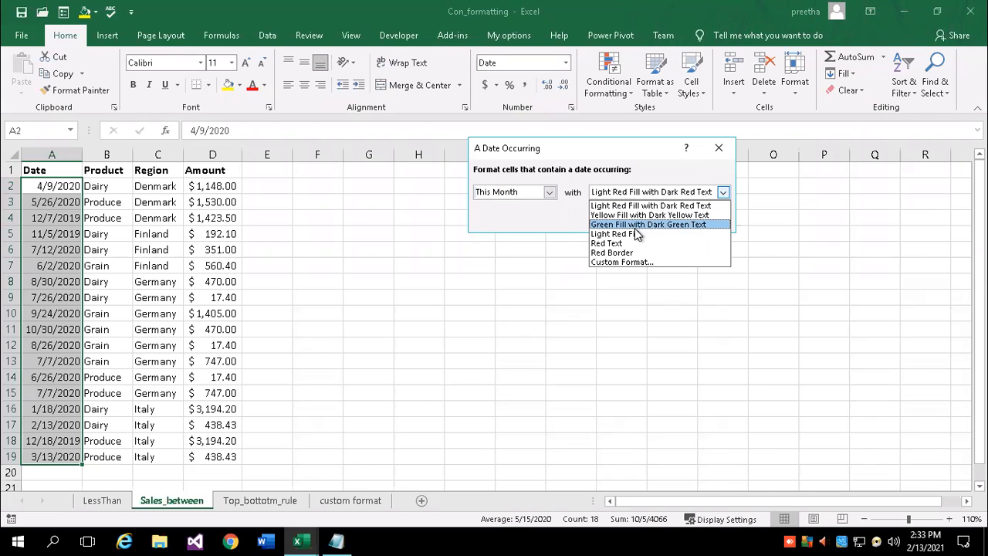
left_click(617, 262)
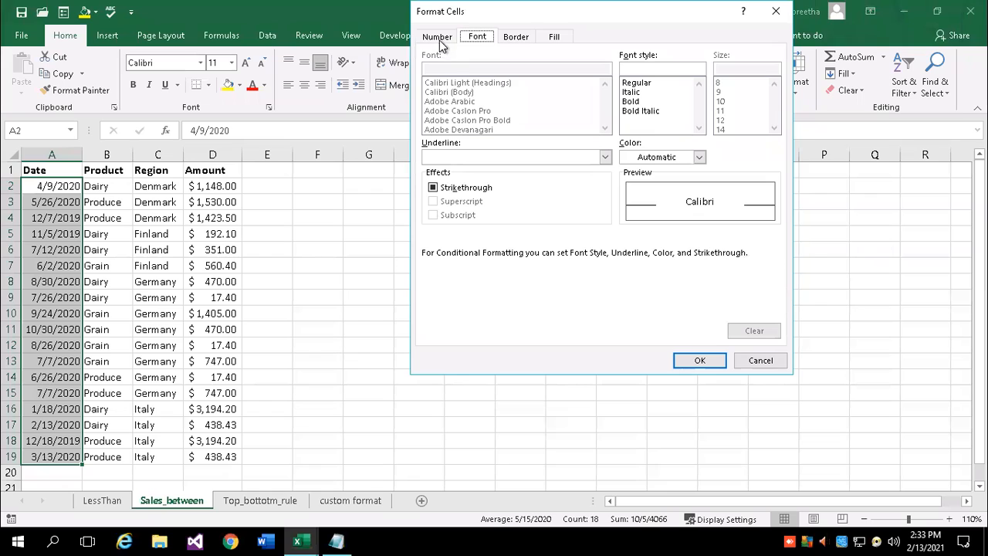
Give the This Month date rule a bold purple font and apply it to the Date column
left_click(509, 37)
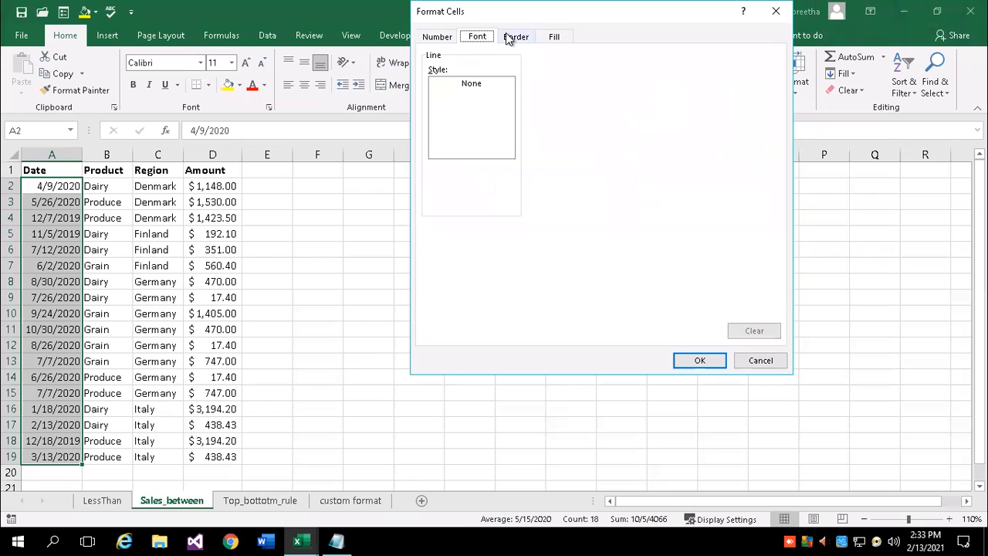
left_click(553, 38)
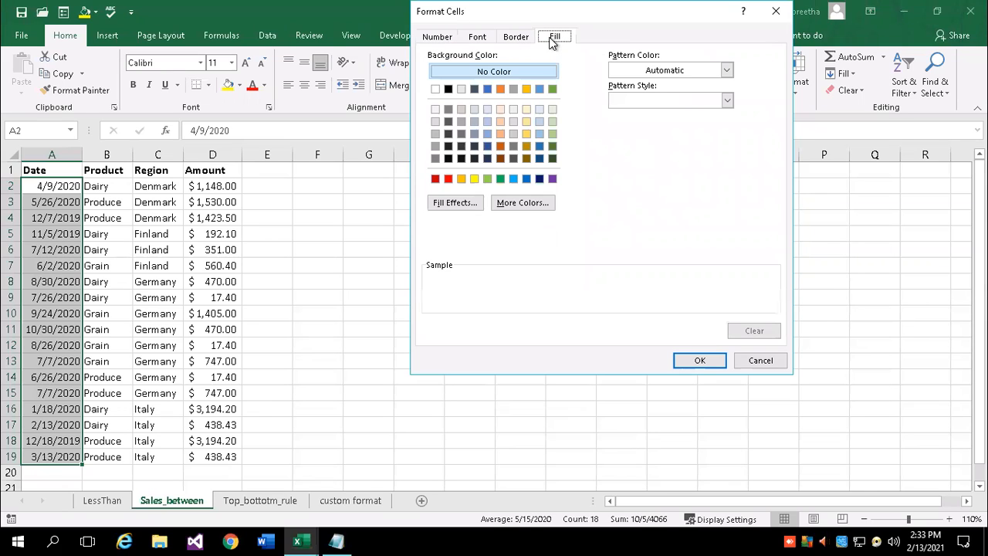
left_click(476, 38)
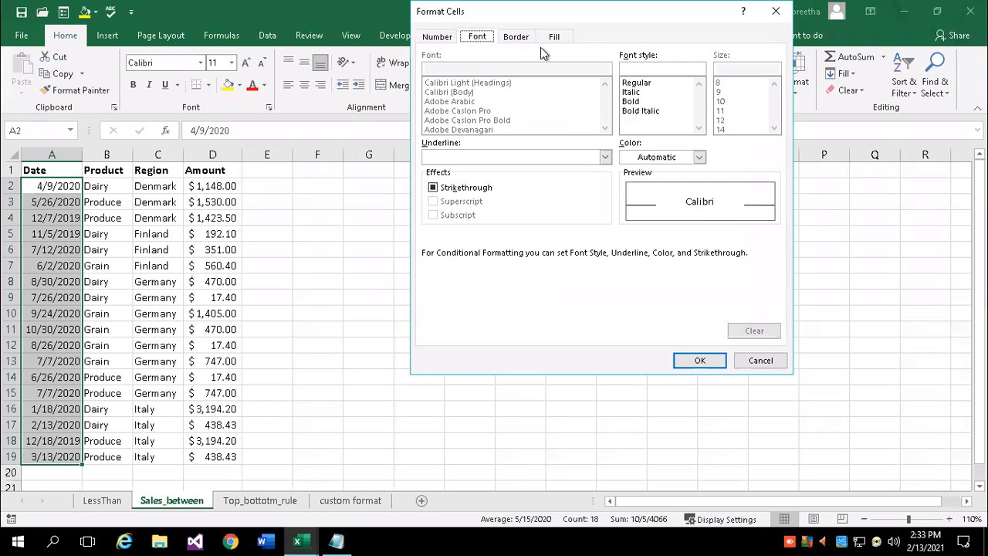
left_click(701, 157)
left_click(701, 156)
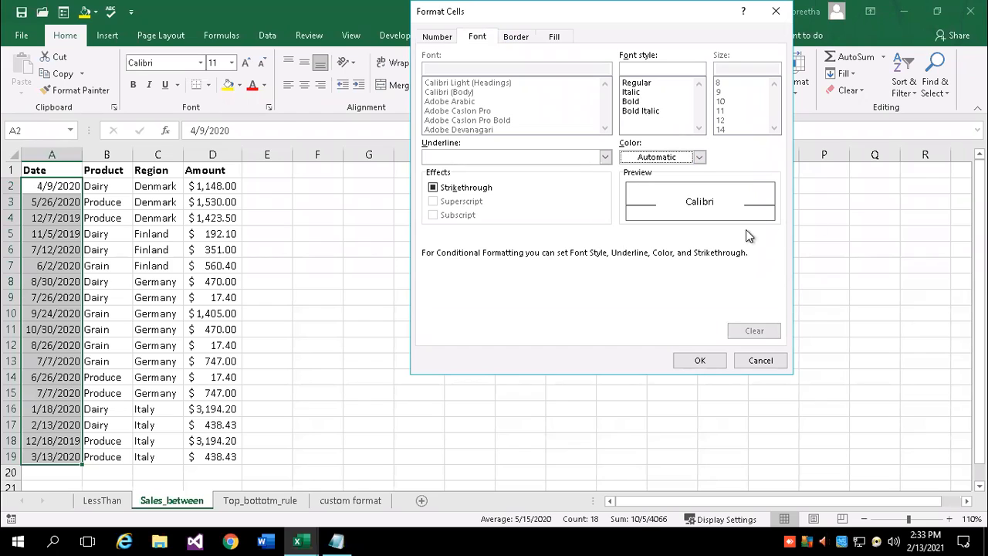
left_click(631, 102)
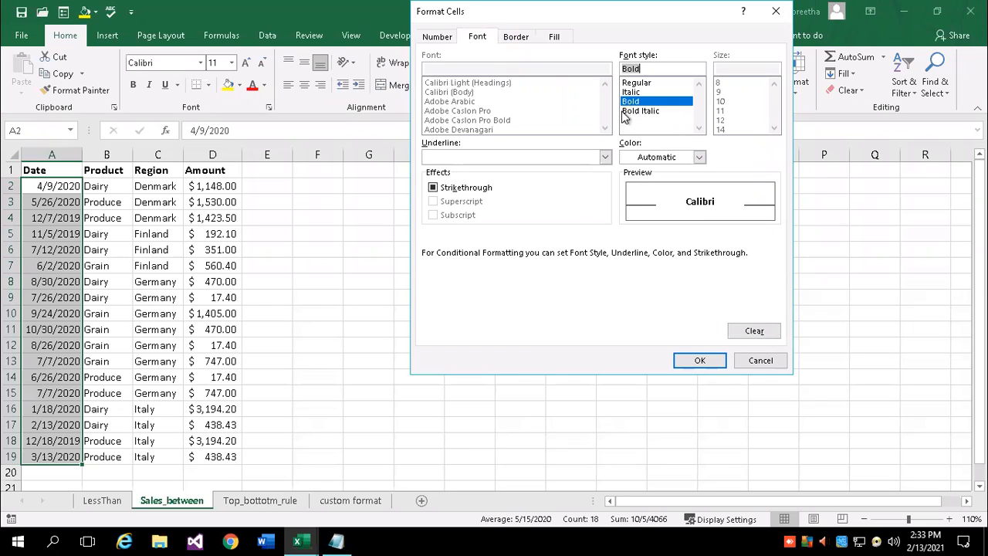
left_click(699, 157)
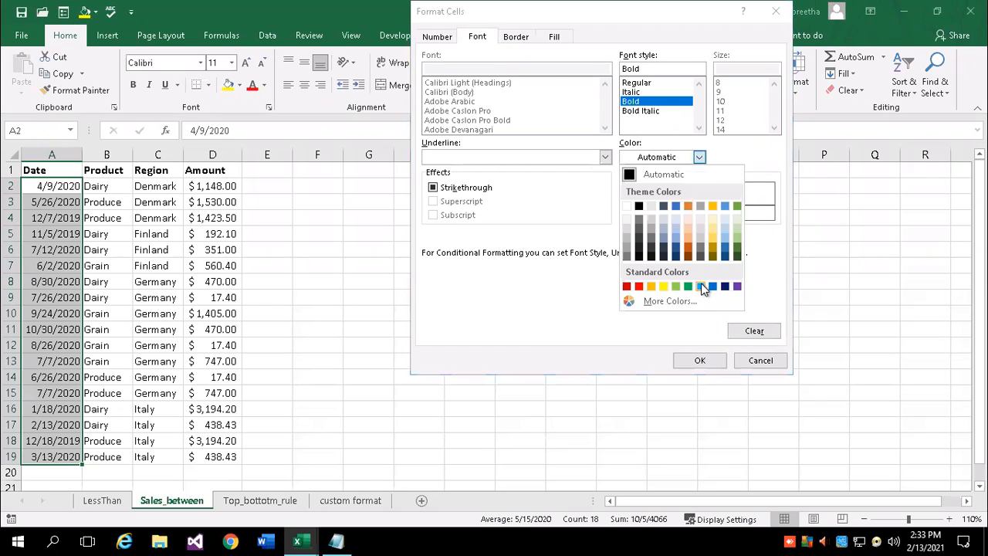
left_click(700, 286)
left_click(700, 157)
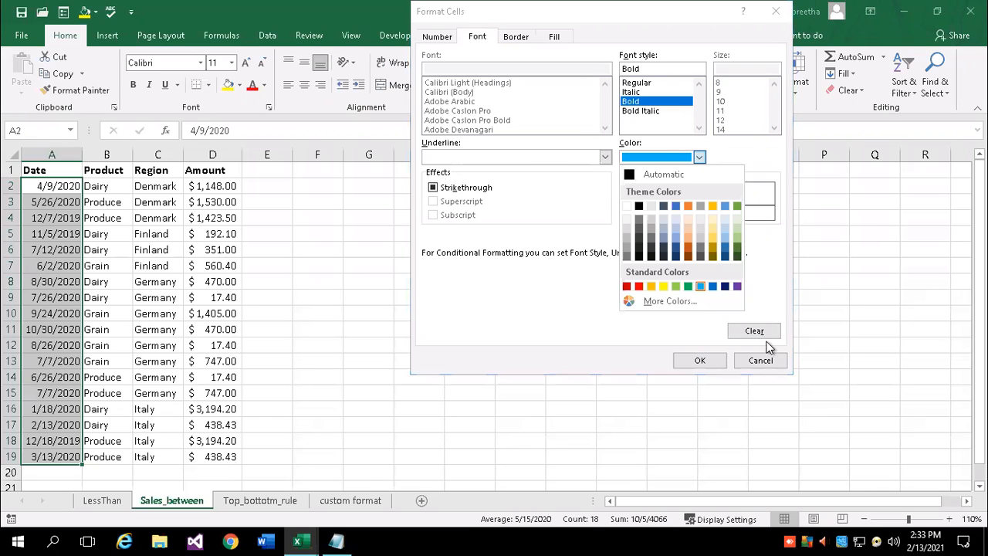
left_click(737, 286)
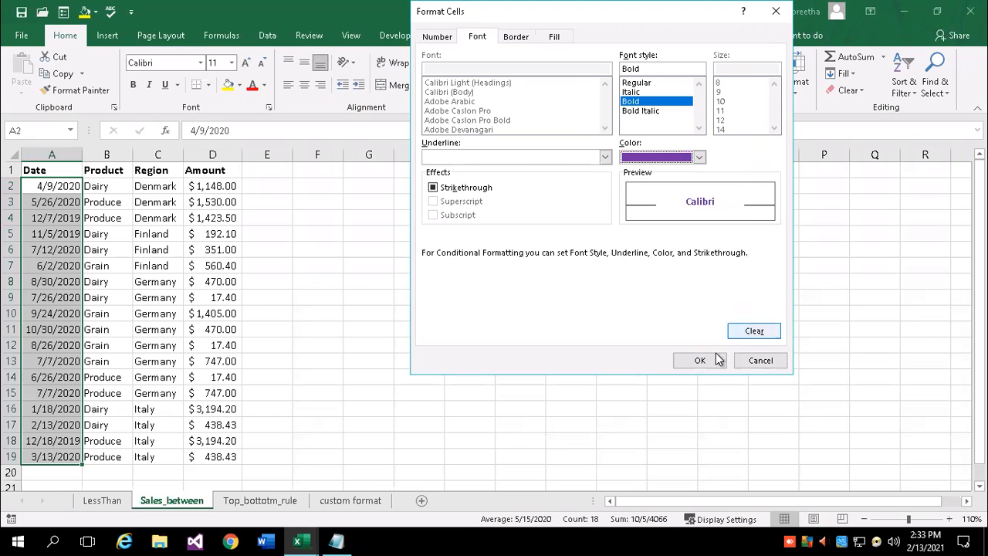
left_click(711, 360)
left_click(642, 219)
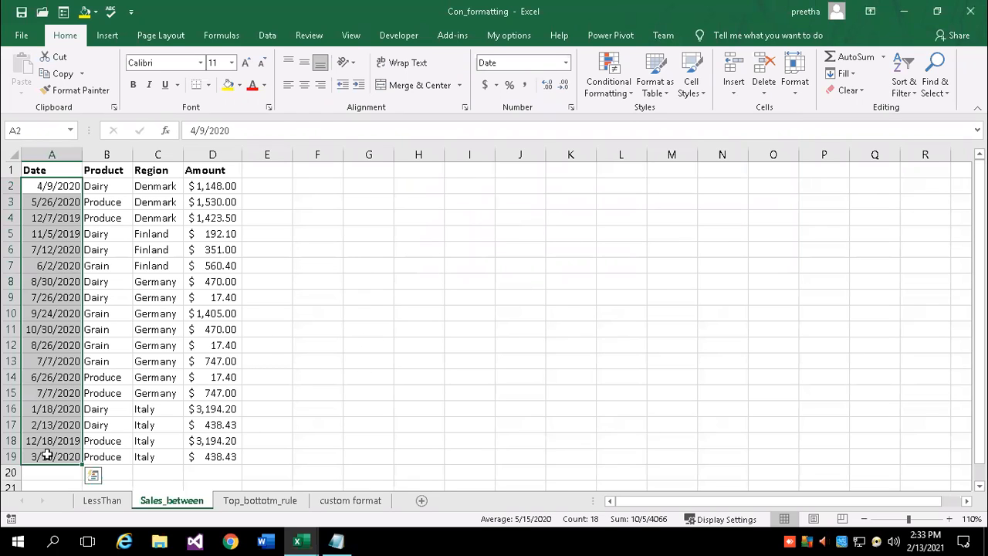
Apply the 3/14/12 date type to A2:A19 so 4/9/2020 reads 4/9/20
left_click(43, 390)
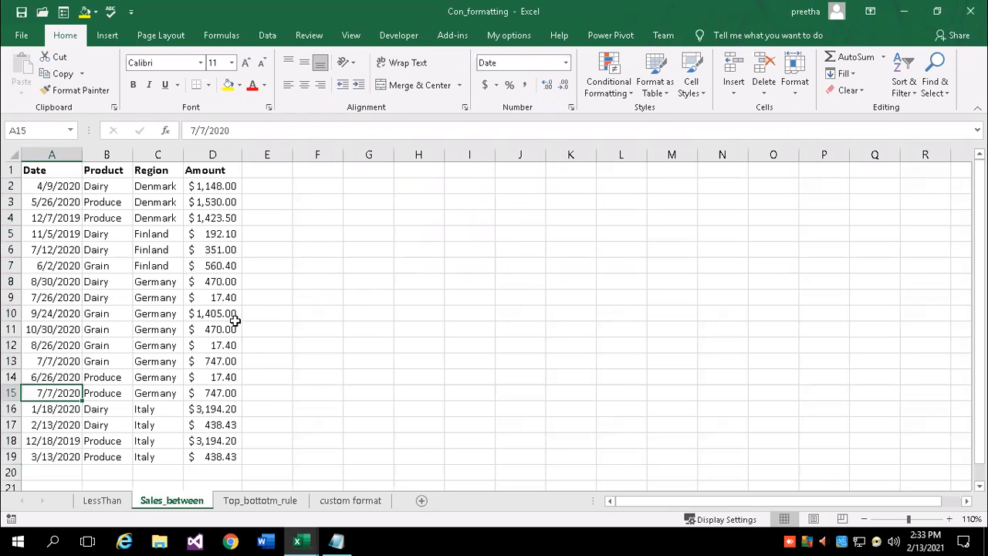
left_click_drag(51, 186, 49, 456)
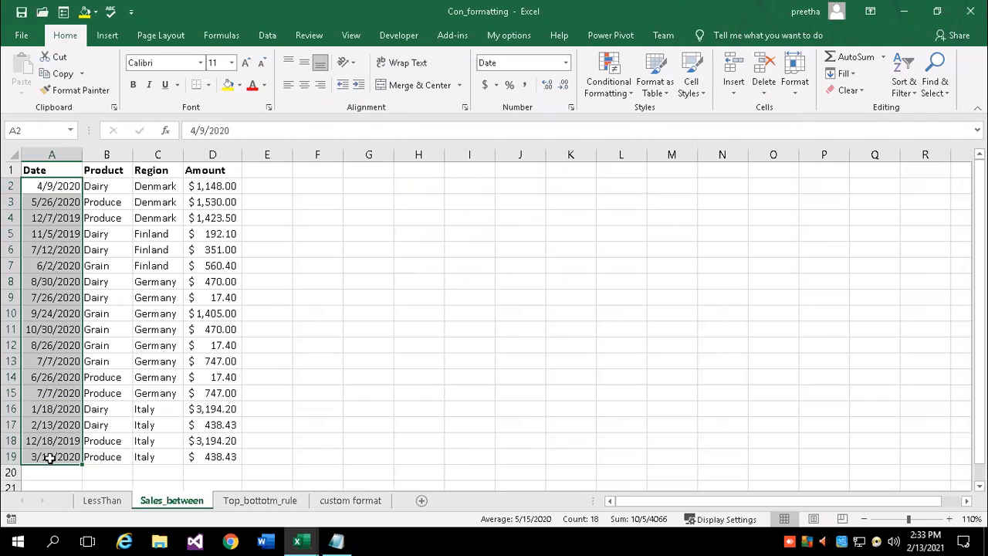
left_click(571, 108)
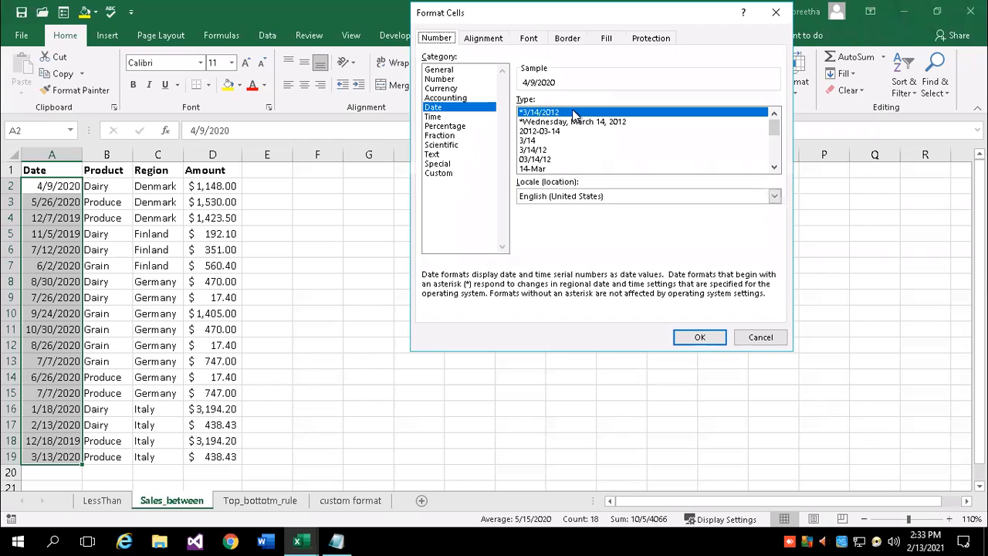
left_click(537, 150)
left_click(699, 337)
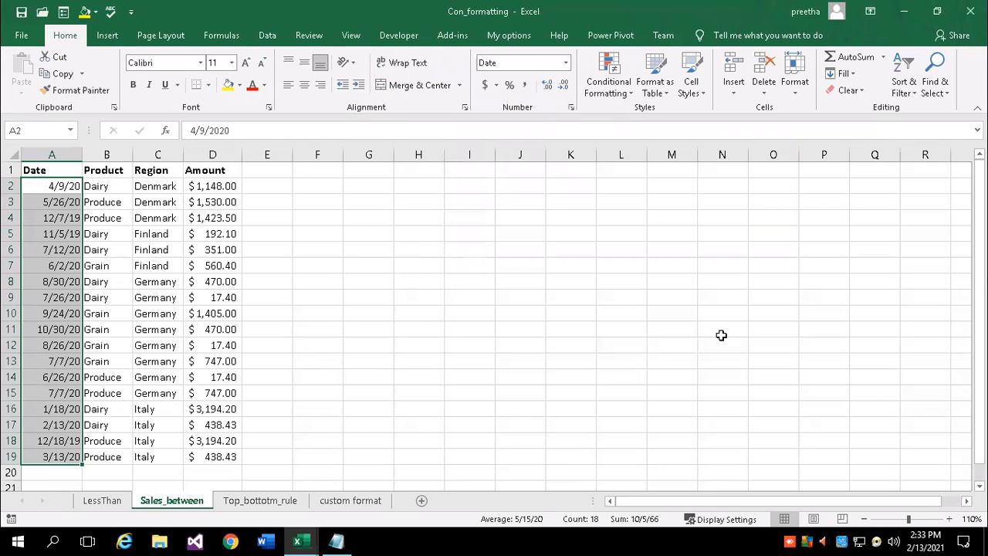
Add an A Date Occurring rule on A2:A19 for This Month, using Yellow Fill with Dark Yellow Text
left_click(624, 92)
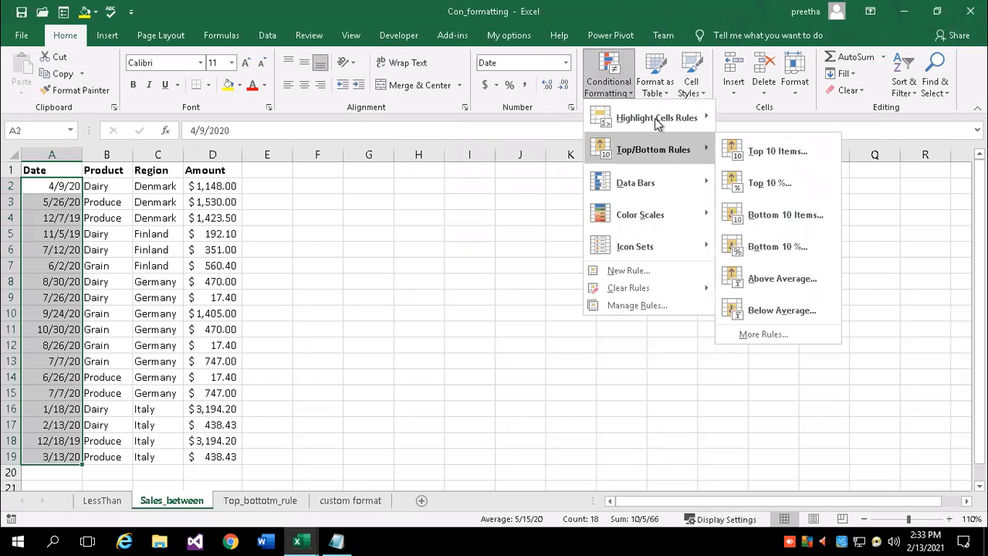
mouse_move(657, 122)
left_click(746, 278)
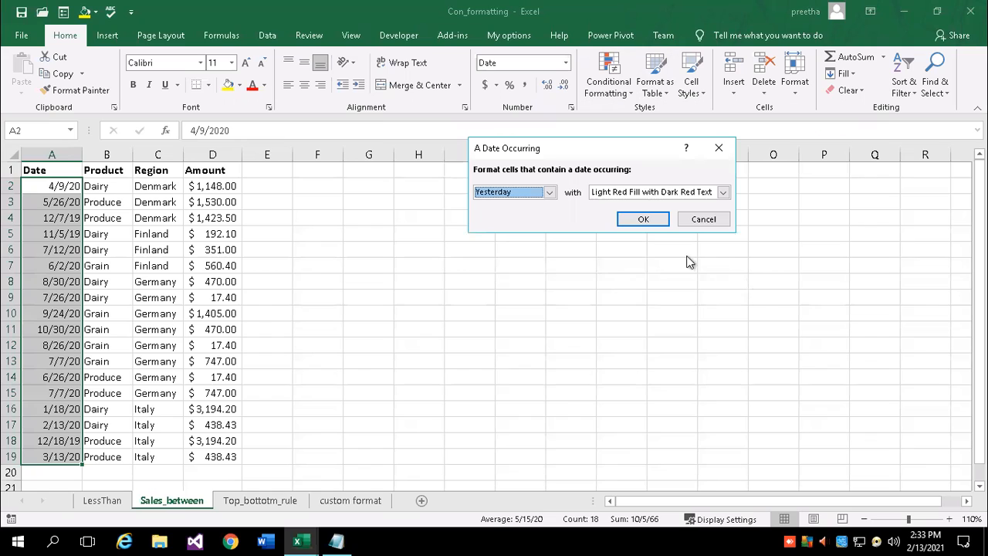
left_click(551, 198)
left_click(516, 281)
left_click(722, 192)
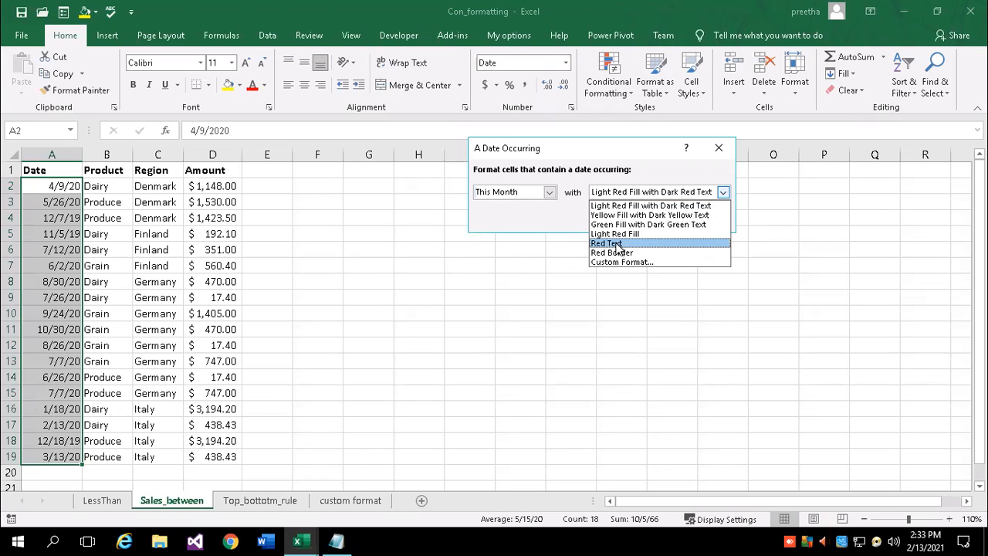
left_click(665, 242)
left_click(722, 192)
left_click(648, 216)
left_click(646, 221)
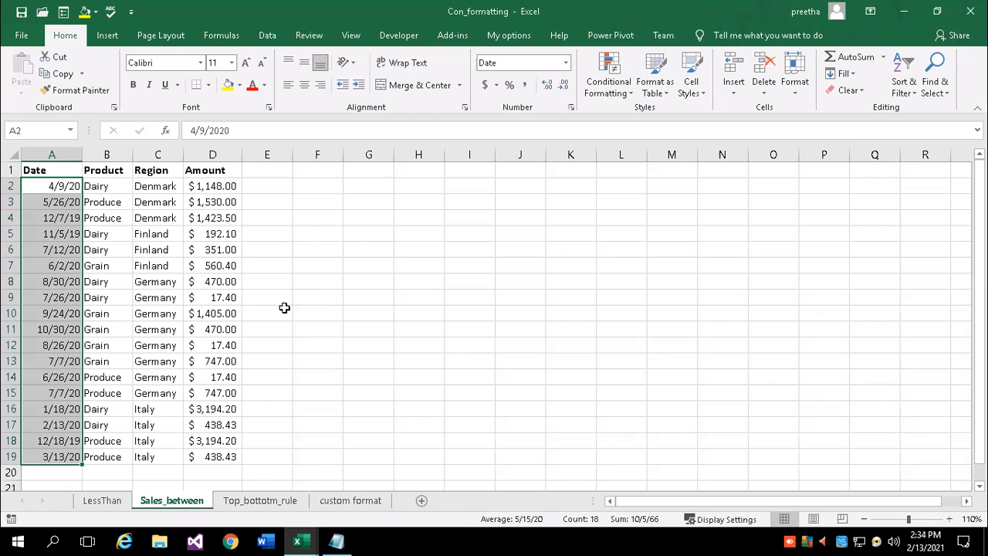
Enter today's date in A2 and fill consecutive dates down to A19, from 2/13/21 to 3/2/21
left_click(56, 185)
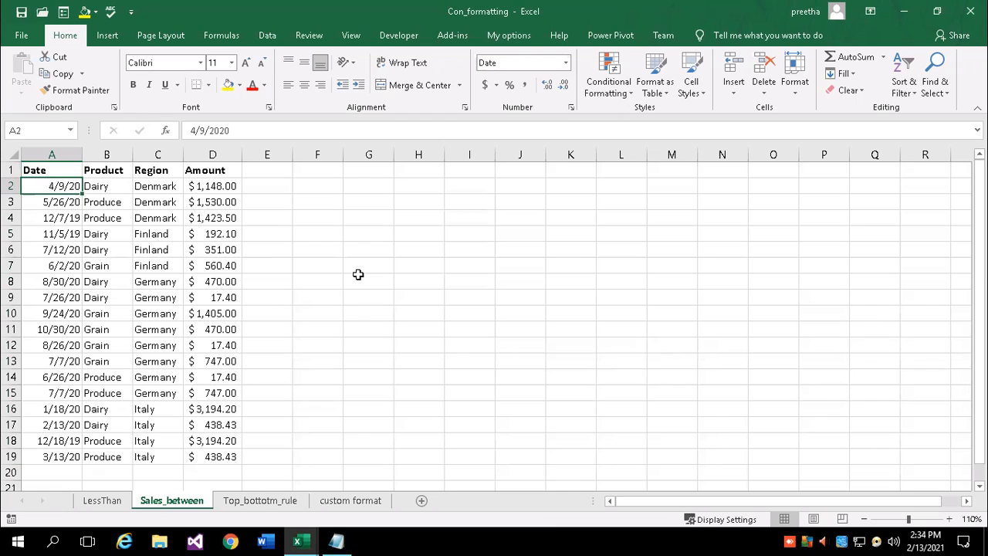
type(":")
key("Return")
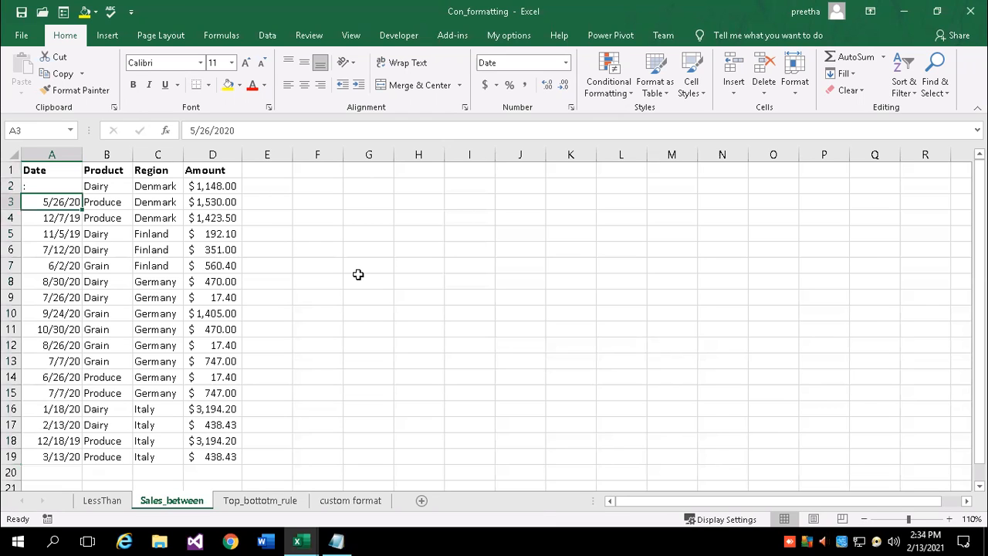
key("Up")
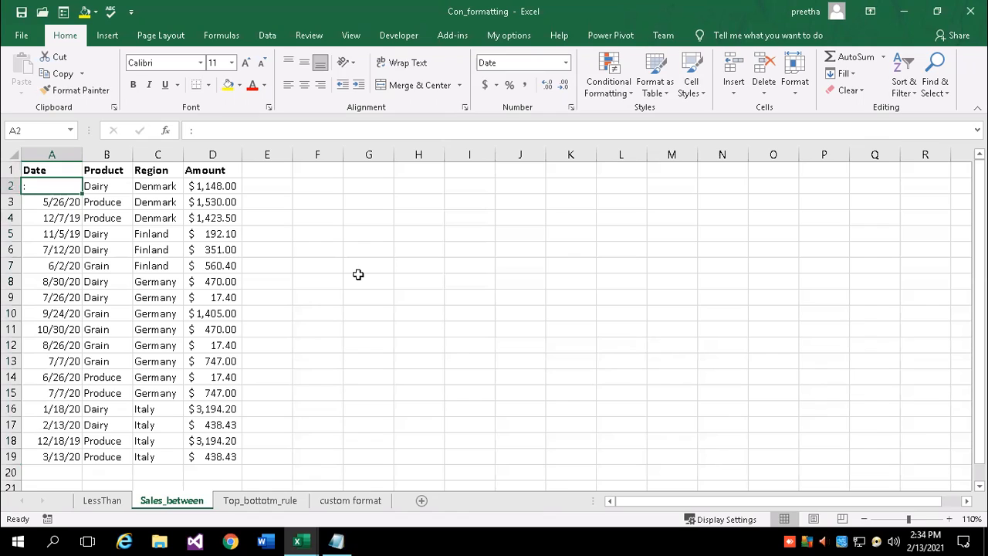
key("ctrl+semicolon")
key("Return")
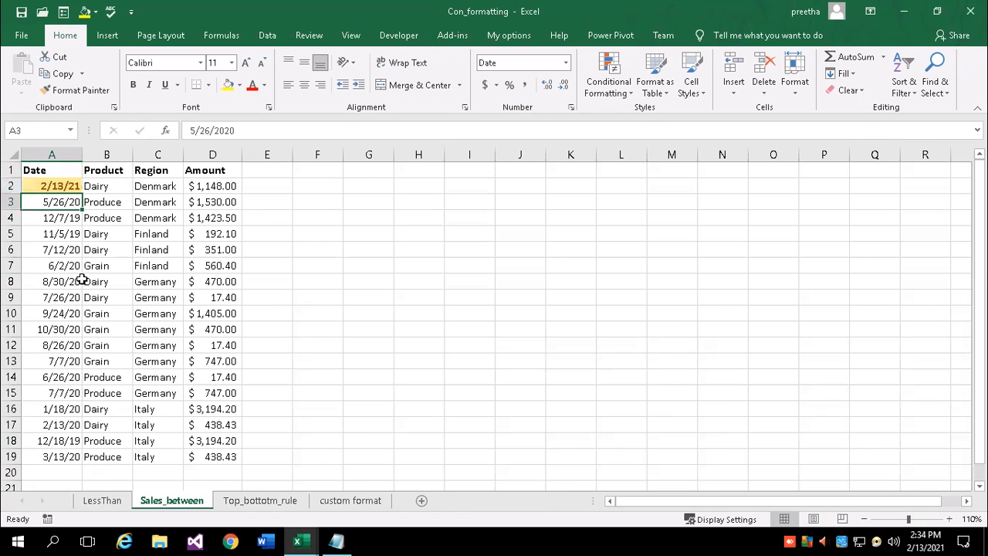
left_click(46, 186)
left_click_drag(82, 195, 66, 463)
left_click(48, 292)
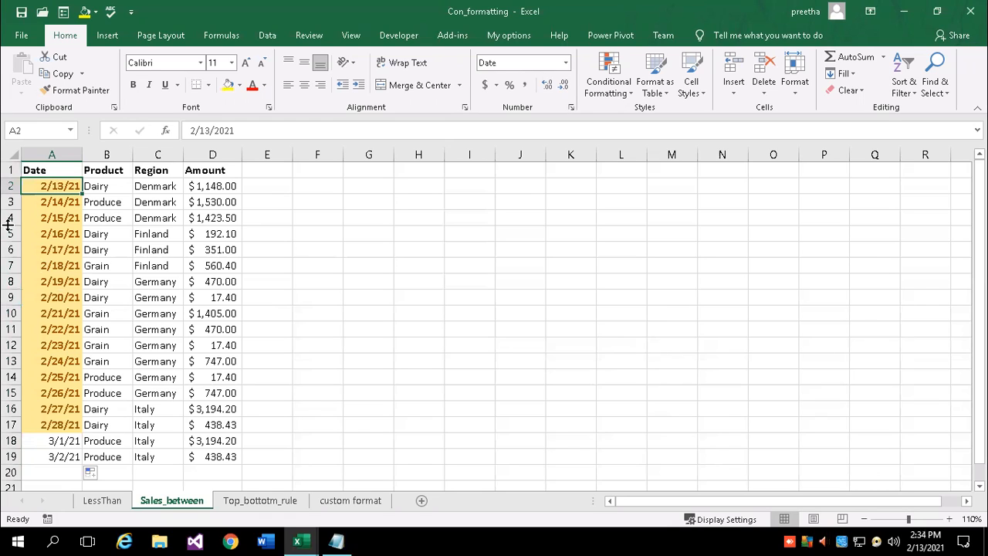
Change A8's date to 5/19/2021 and A13's date to 1/24/2021
left_click(31, 282)
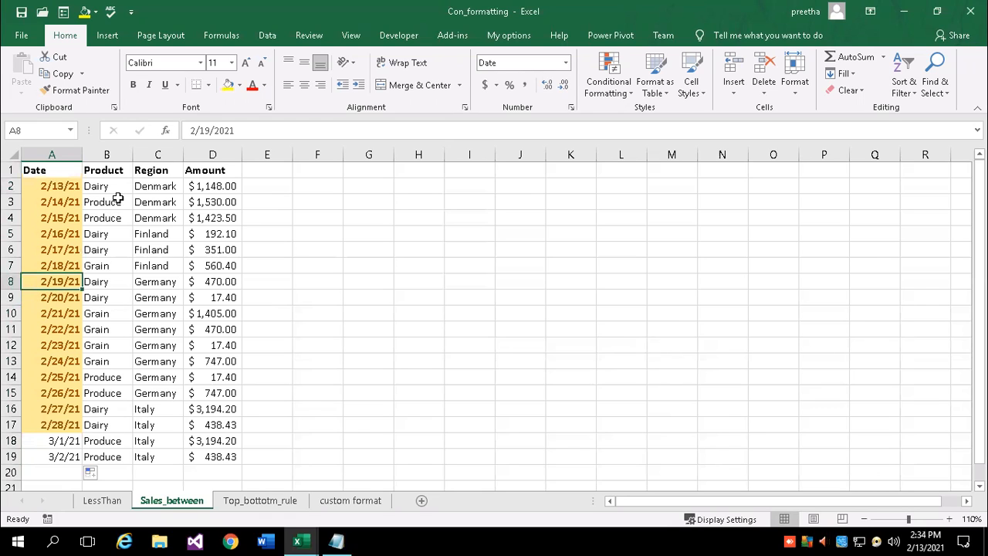
left_click(193, 131)
key("BackSpace")
type("5")
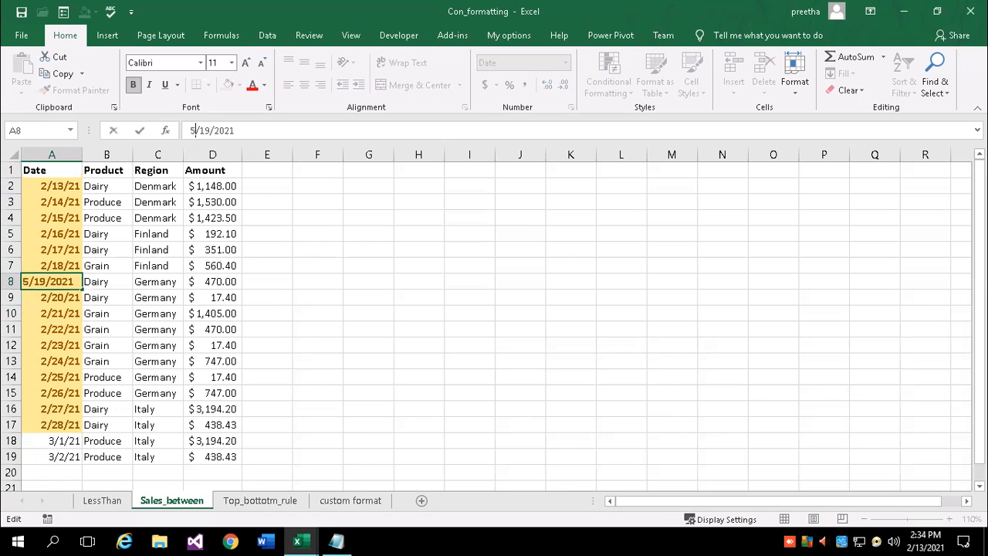
key("Return")
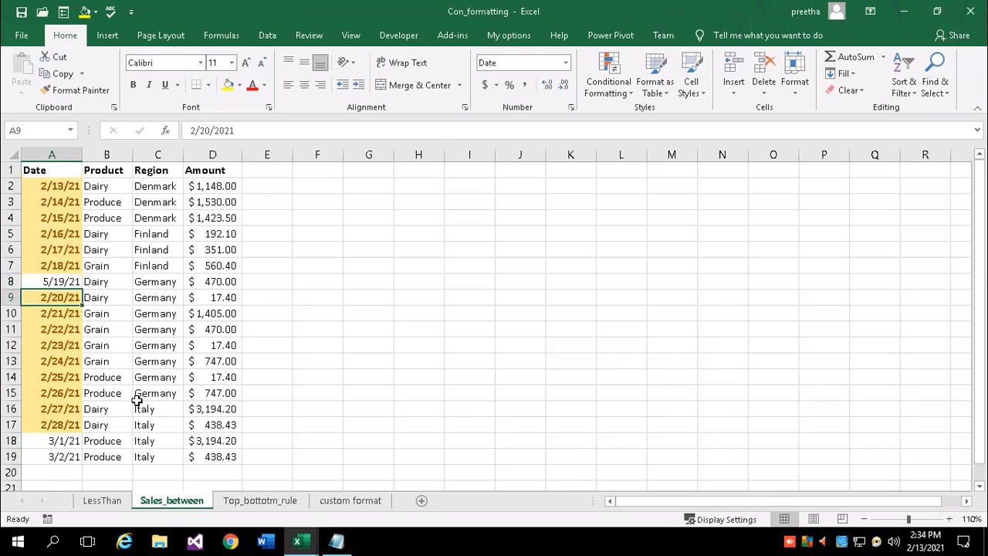
left_click(68, 361)
left_click(191, 130)
key("BackSpace")
type("1")
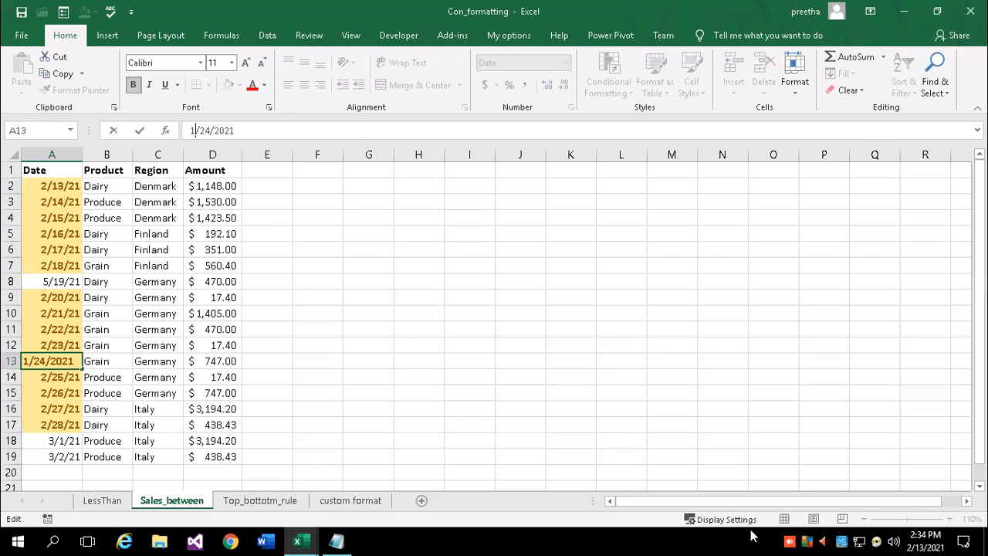
key("Return")
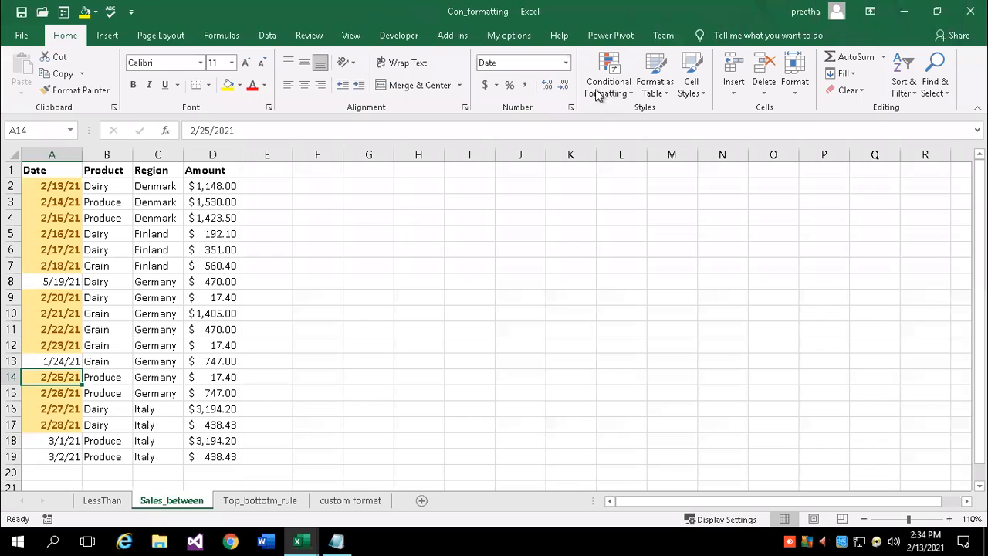
left_click(632, 92)
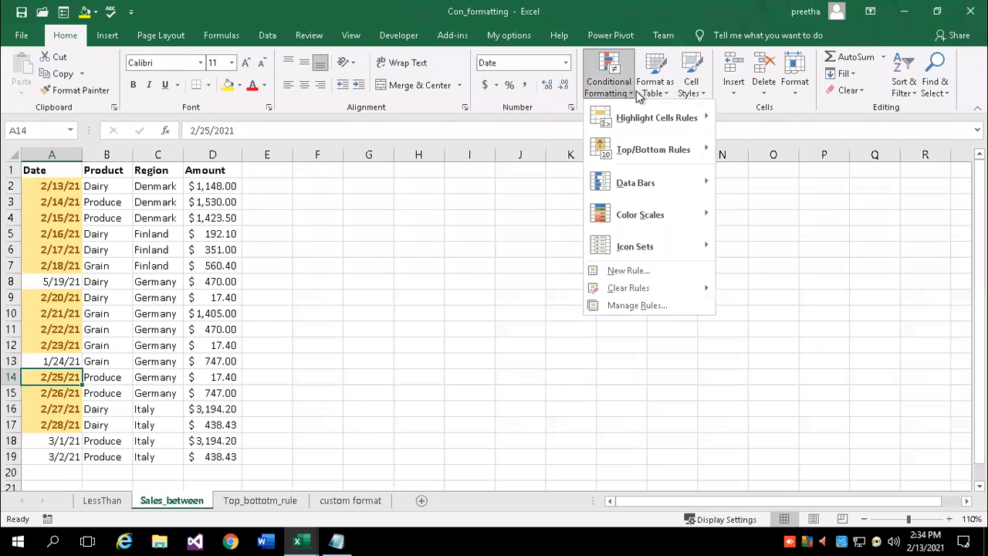
mouse_move(650, 119)
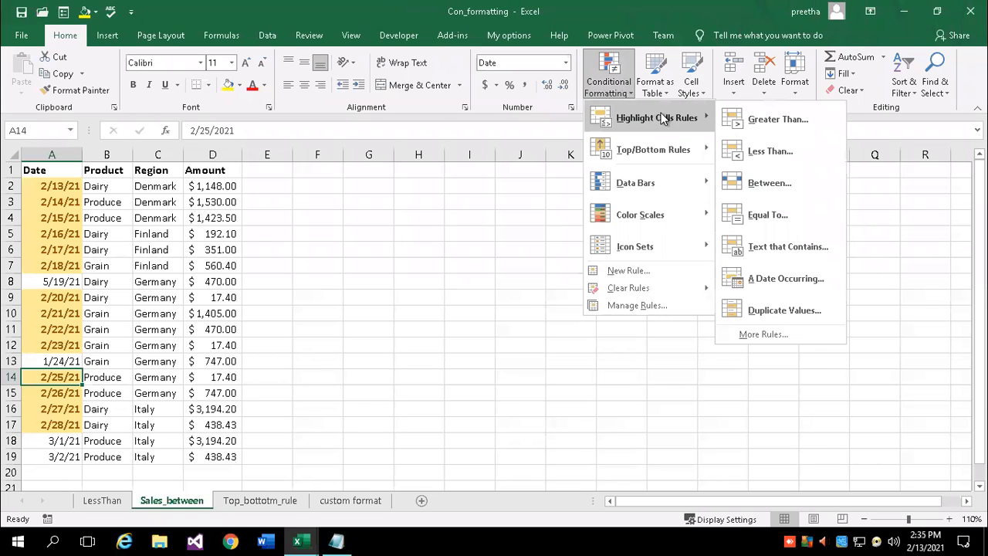
left_click(760, 284)
left_click(549, 193)
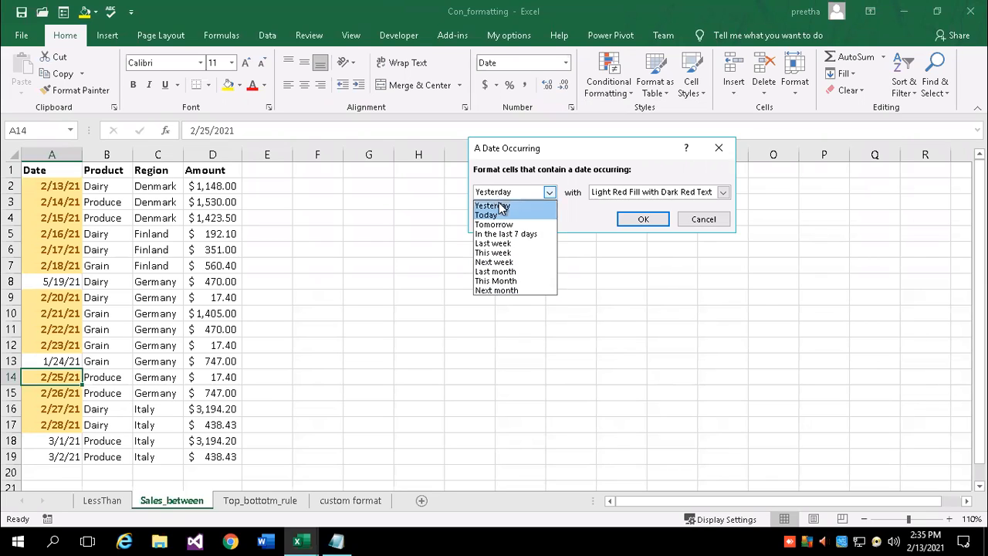
left_click(640, 223)
left_click(703, 219)
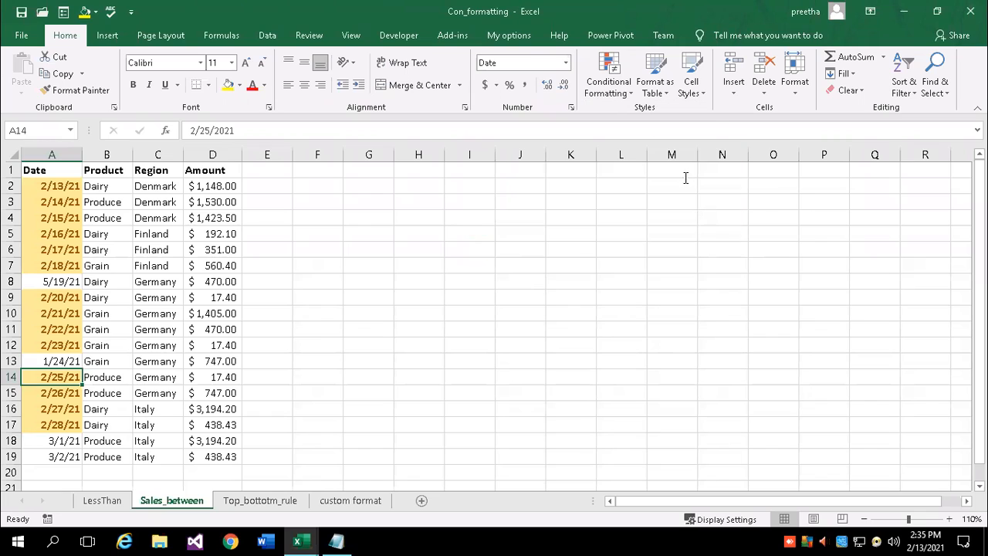
left_click(622, 87)
mouse_move(639, 127)
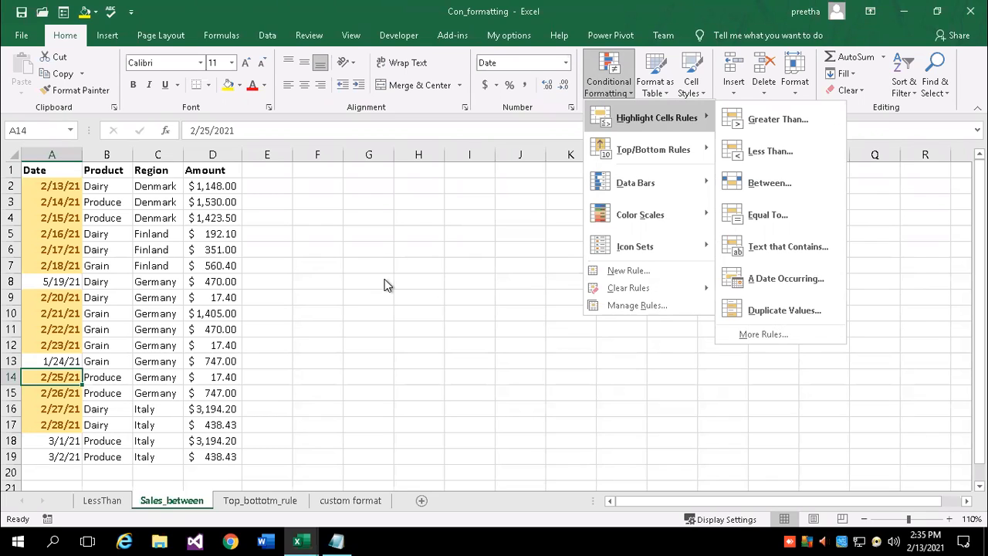
left_click(450, 238)
left_click(471, 236)
Add headings rollno and name in I5:J5, with roll numbers 1, 2, 1, 4, 5, 2 in I6:I11
type("rollno")
key("Tab")
type("nam")
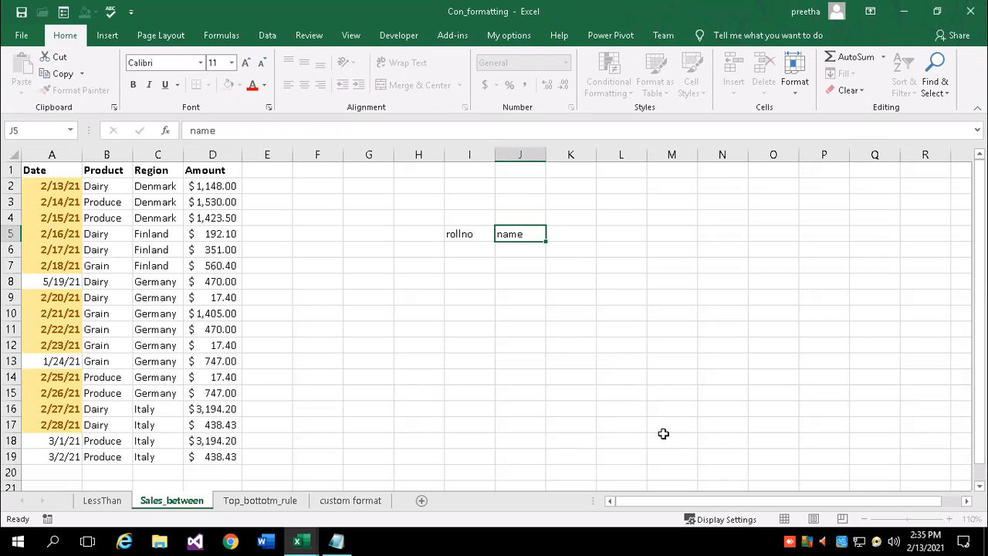
key("Return")
type("1")
key("Return")
type("2")
key("Return")
type("1")
key("Return")
type("4")
key("Return")
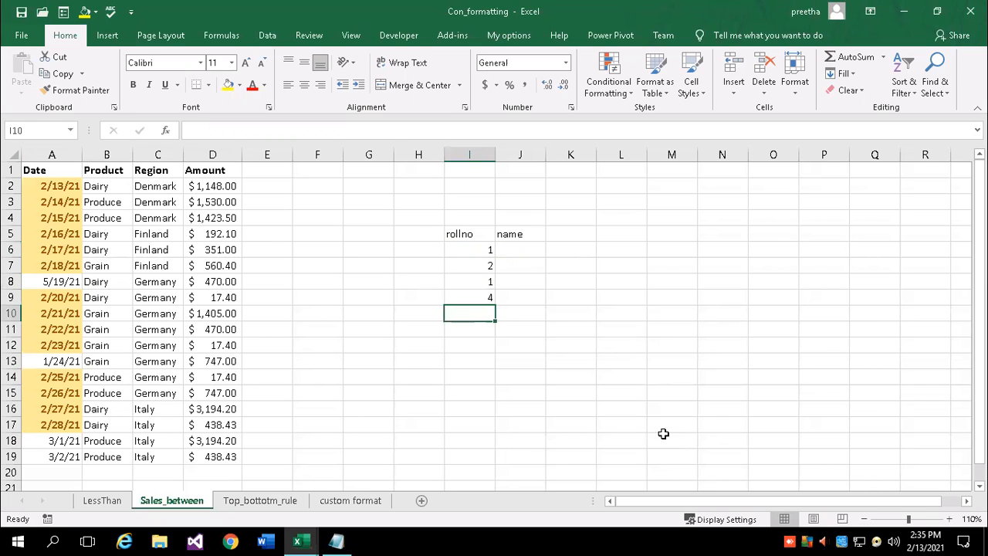
type("5")
key("Return")
type("2")
Enter a student name beside each roll number in J6:J11
left_click(529, 250)
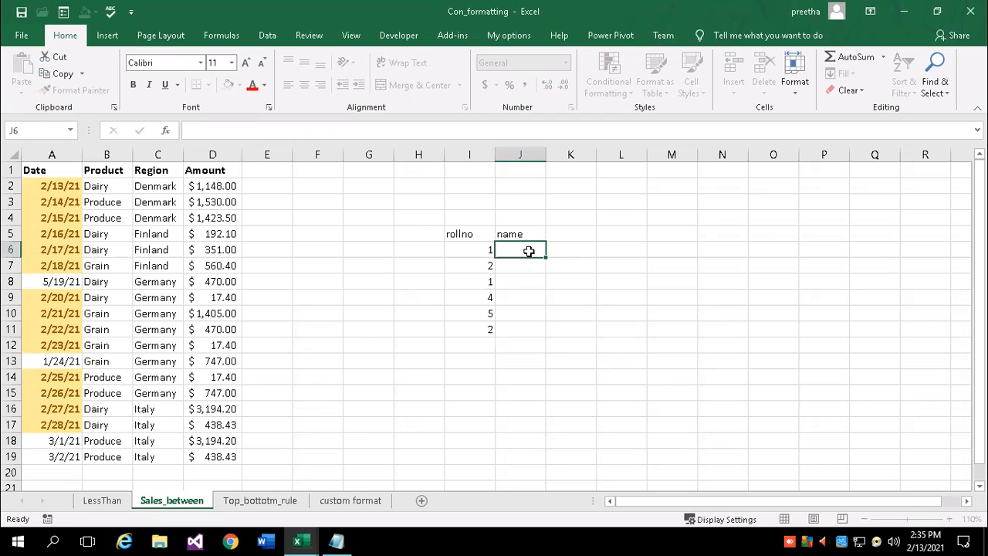
type("ram")
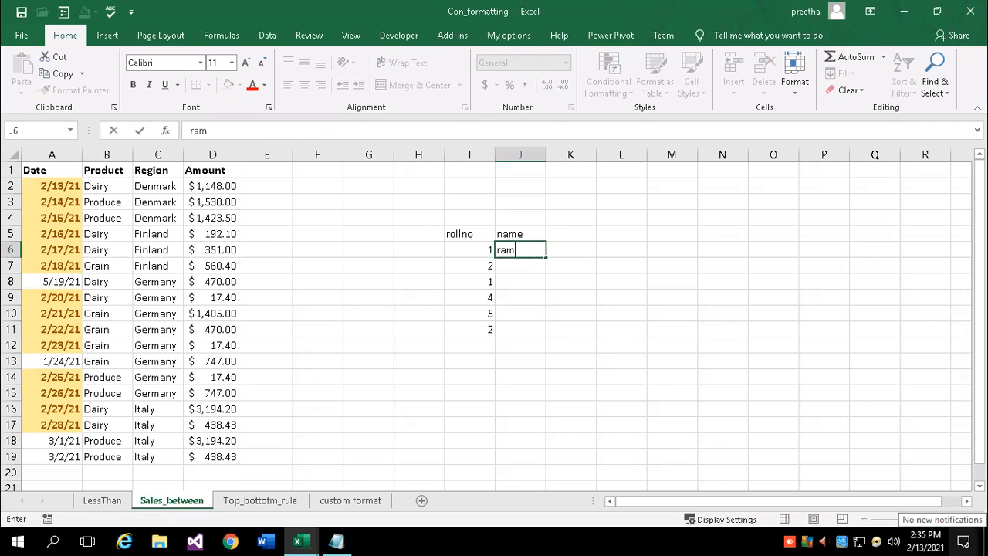
key("Return")
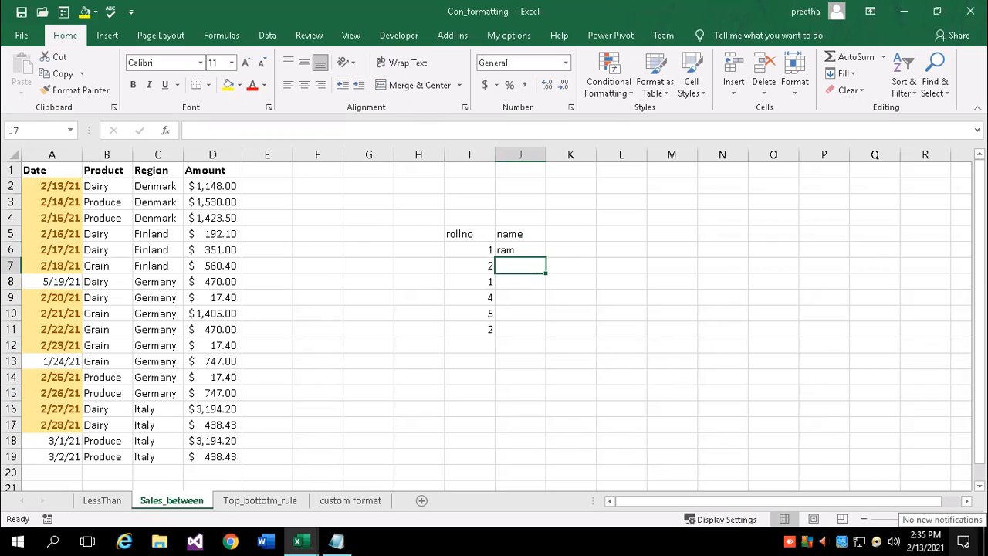
type("kiran")
key("Return")
type("ram")
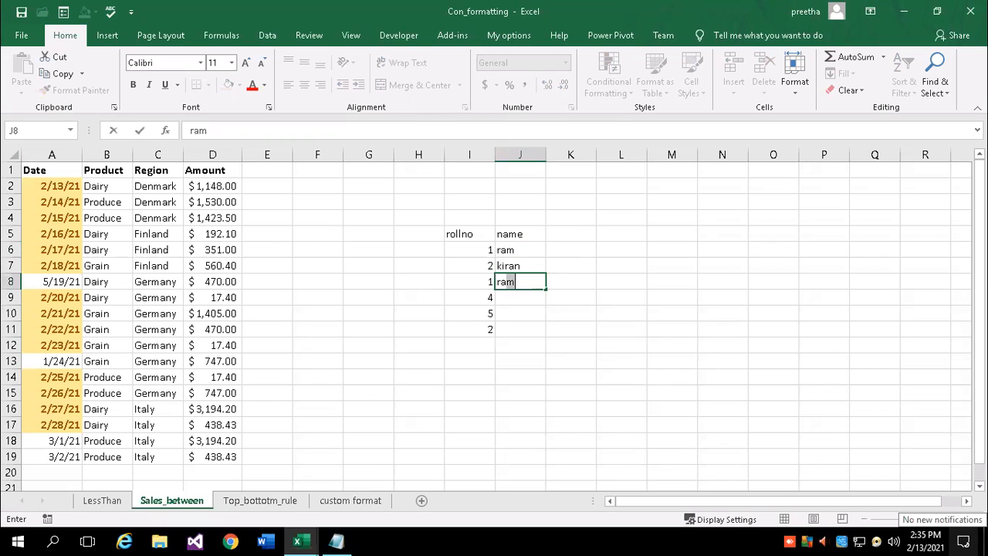
key("Return")
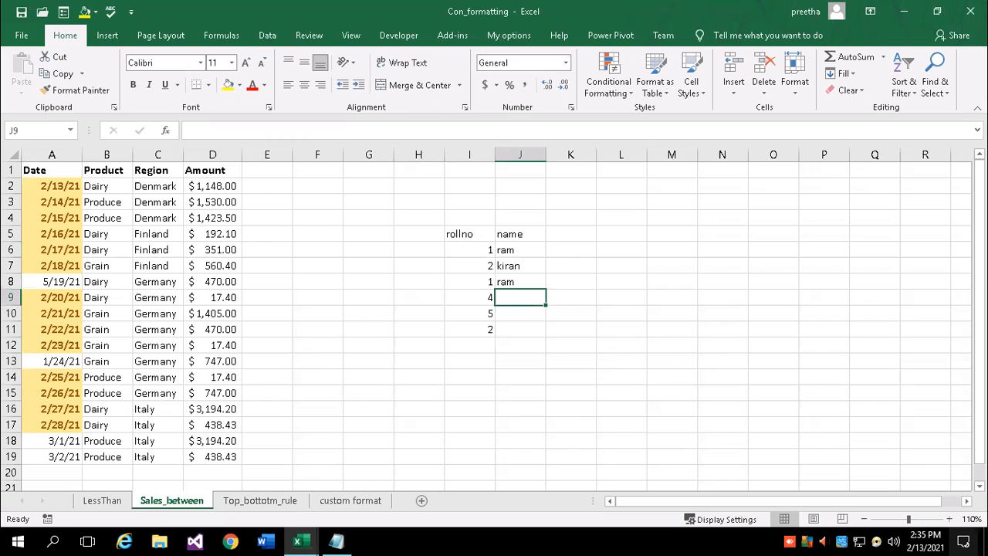
type("jegan")
key("Return")
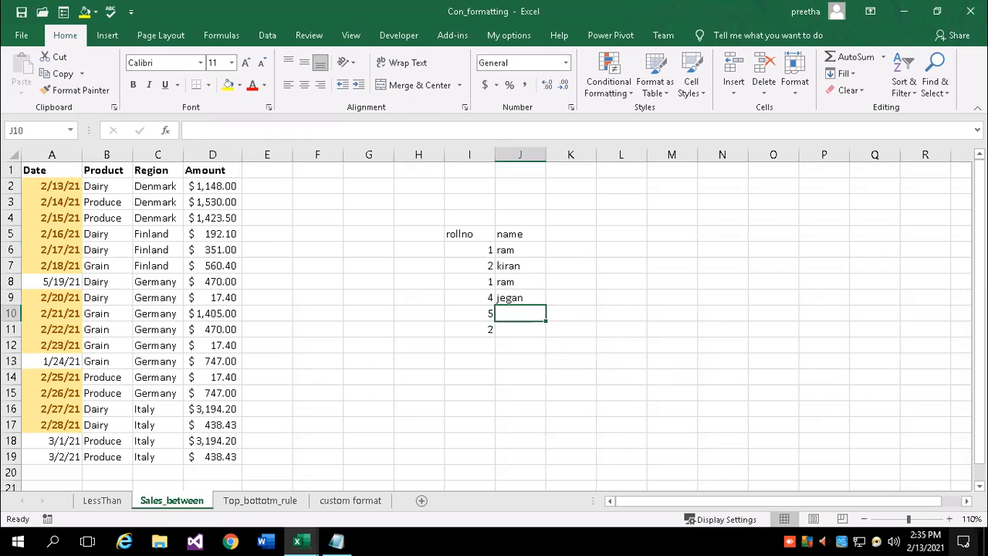
type("kushal")
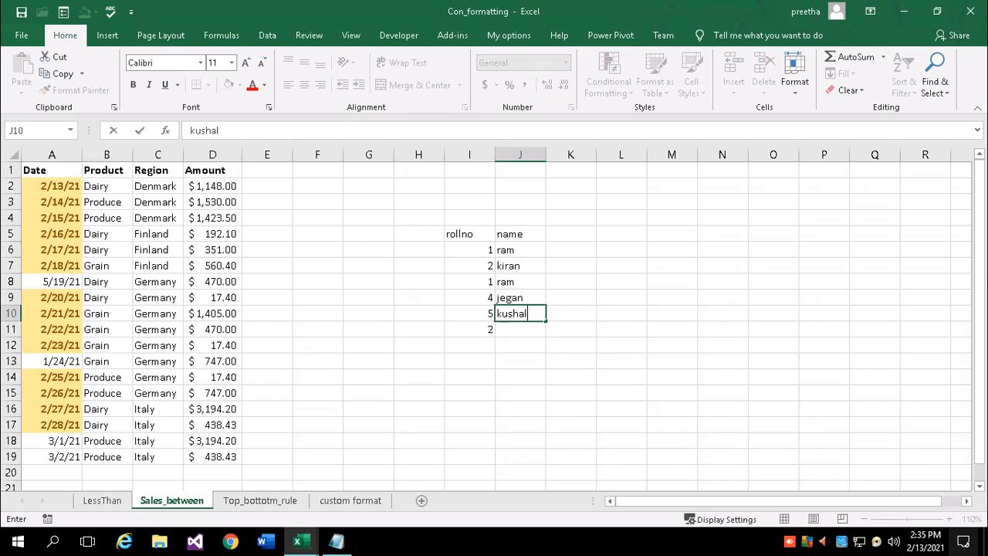
key("Return")
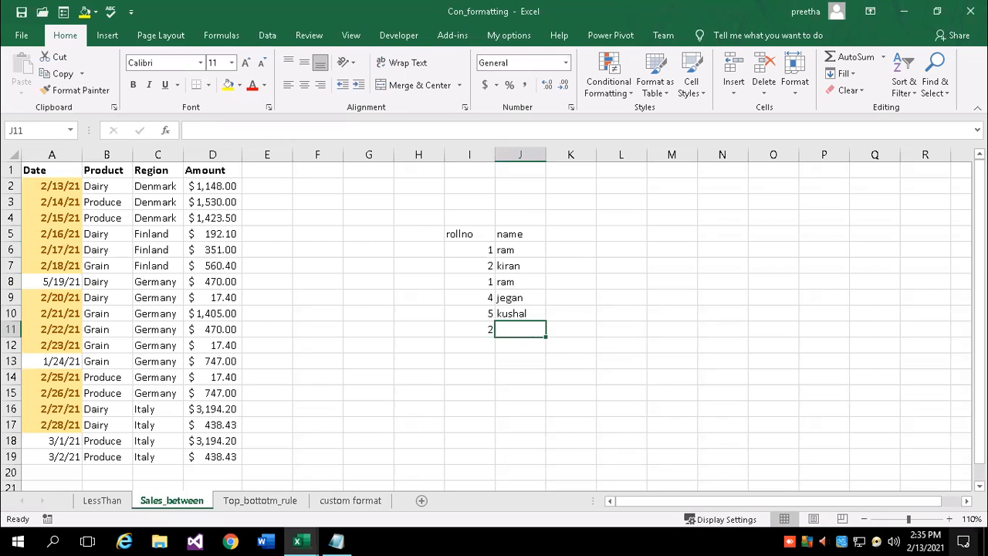
type("kiran")
key("Return")
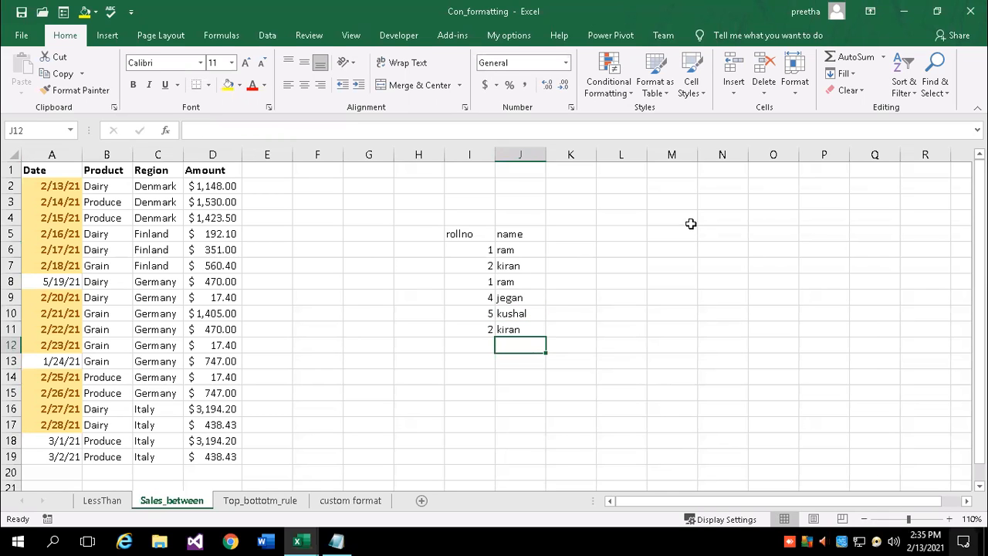
Apply a Duplicate Values rule with Light Red Fill to roll numbers I6:I11
left_click_drag(478, 250, 503, 331)
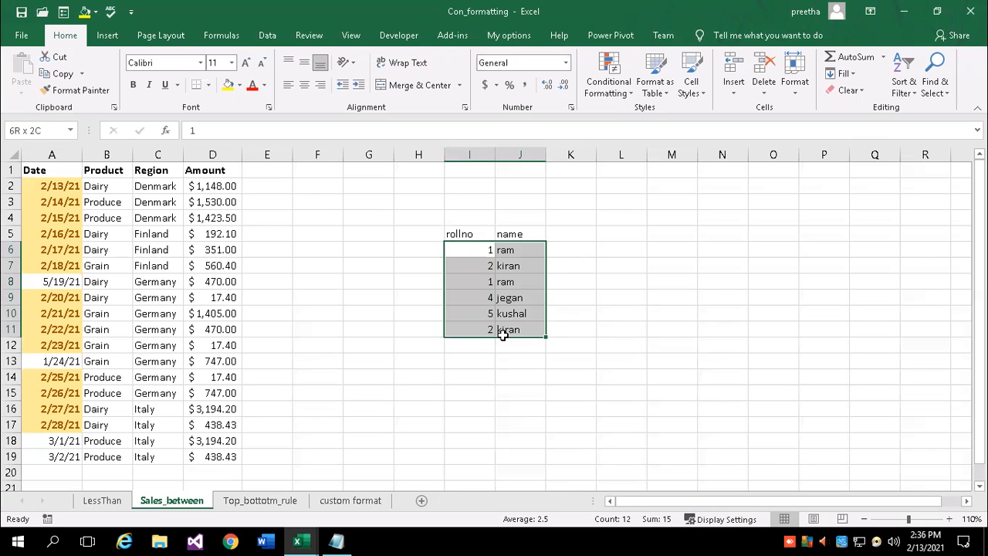
left_click(457, 363)
left_click_drag(468, 249, 468, 335)
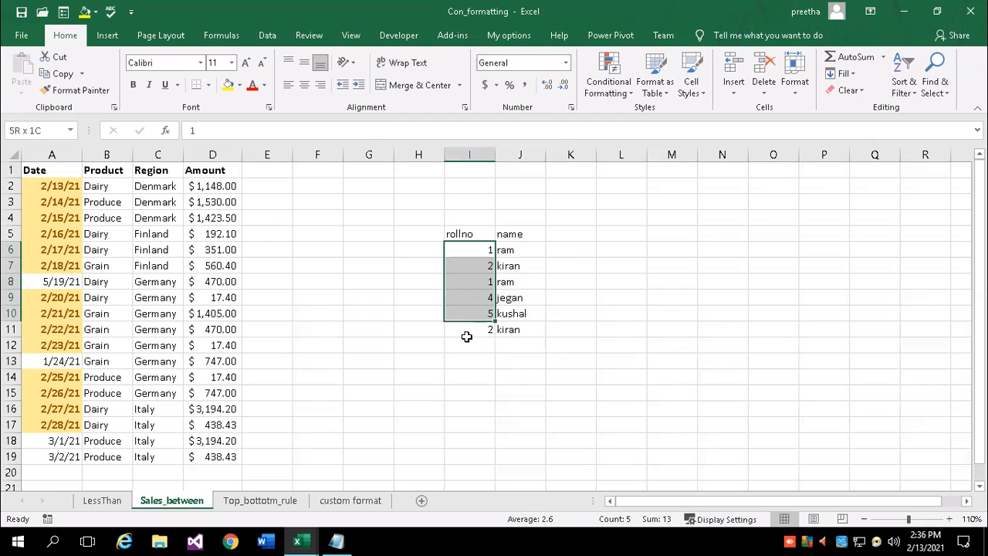
left_click(632, 92)
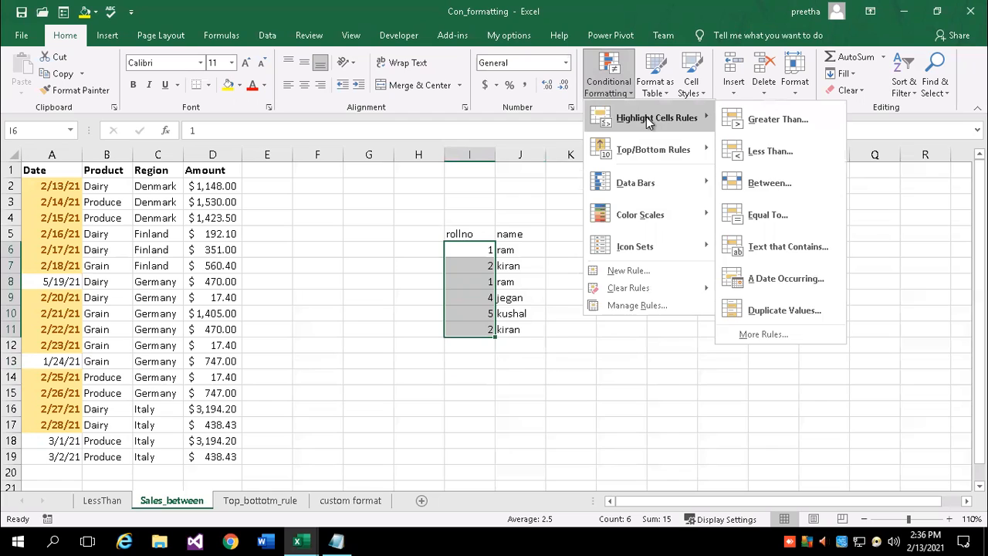
left_click(786, 309)
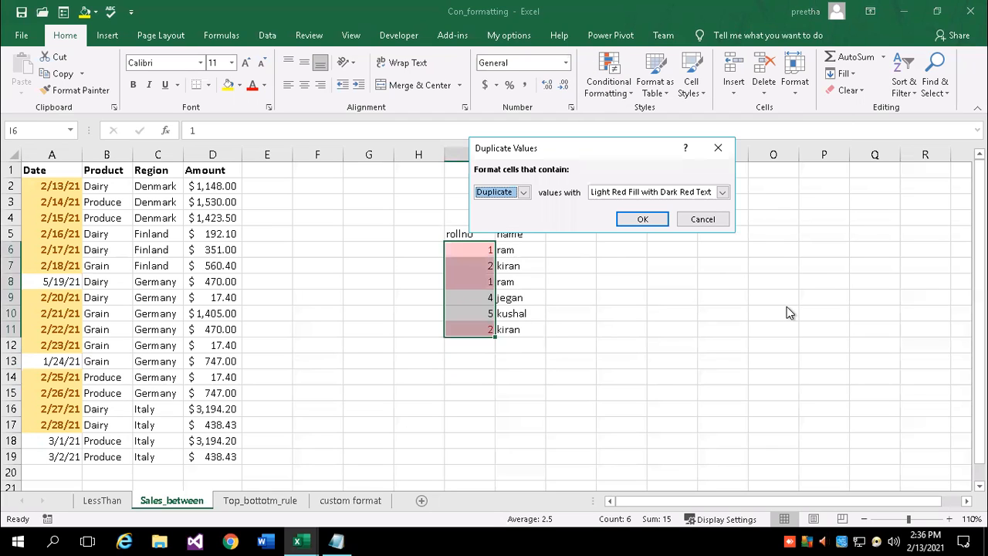
left_click(523, 194)
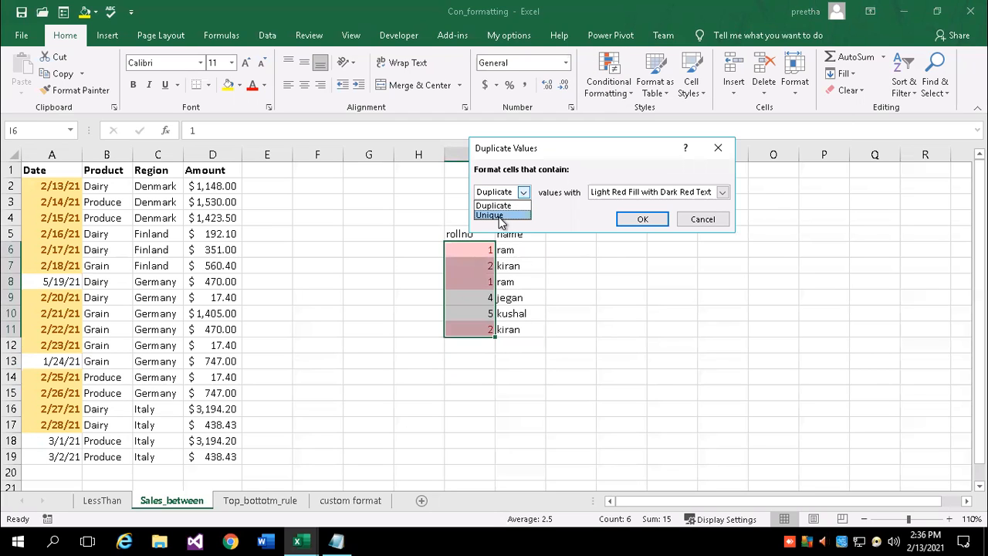
left_click(498, 206)
left_click(683, 196)
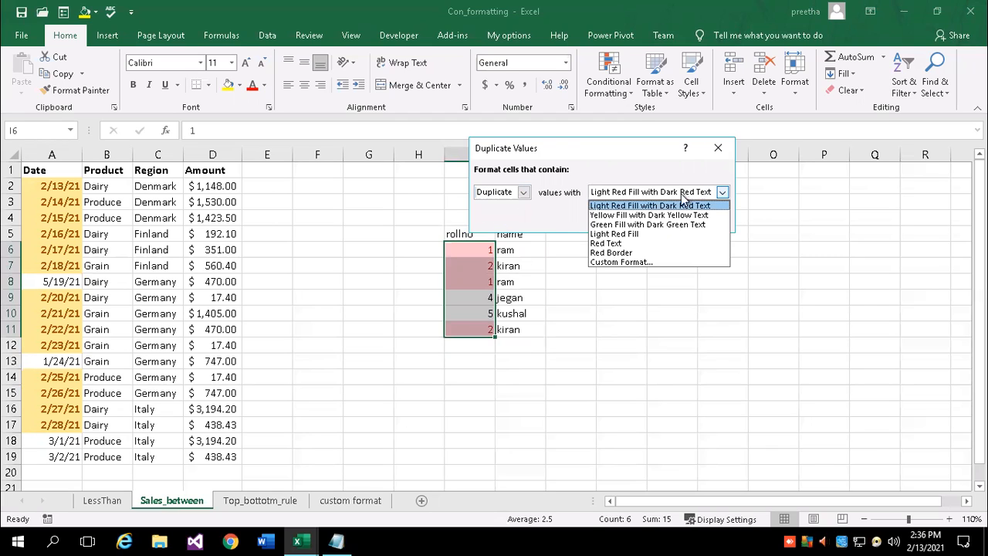
left_click(613, 233)
left_click(641, 221)
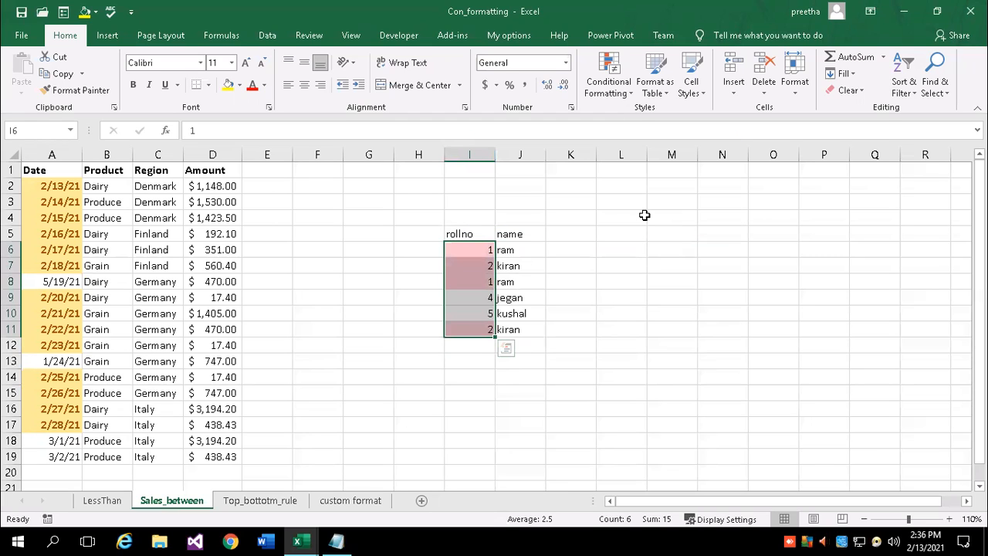
left_click(621, 346)
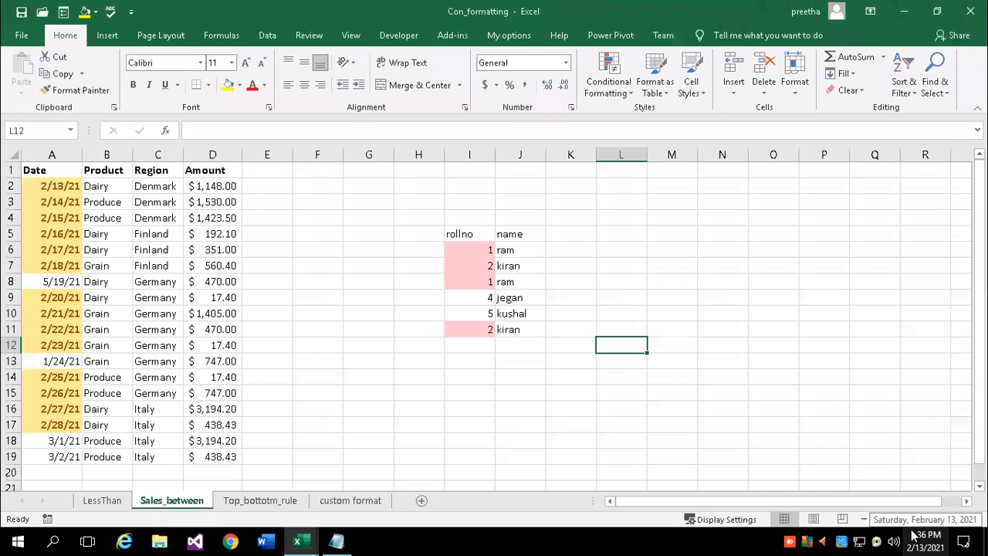
Open Conditional Formatting, dismiss it, then reopen the Highlight Cells Rules list
left_click(631, 93)
mouse_move(626, 115)
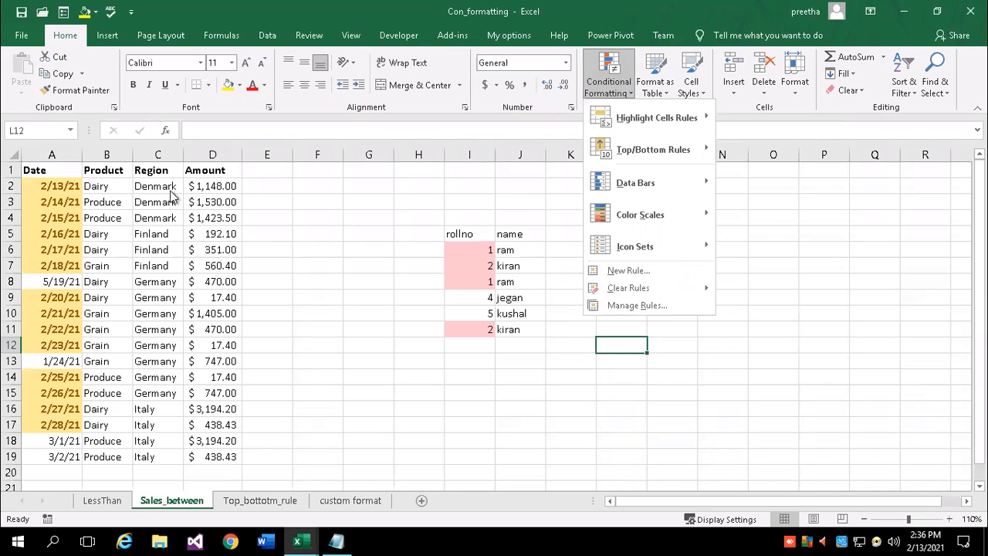
left_click(257, 302)
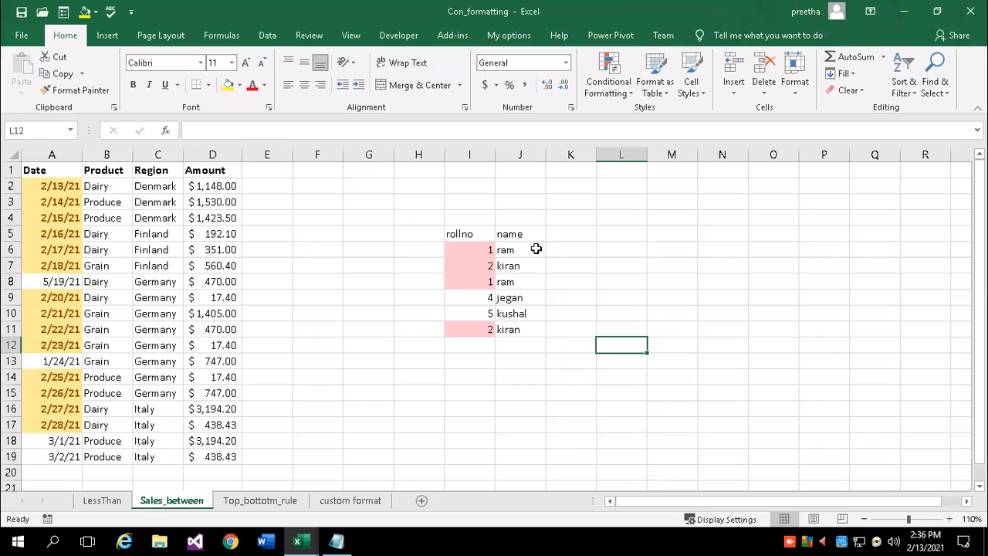
left_click(629, 86)
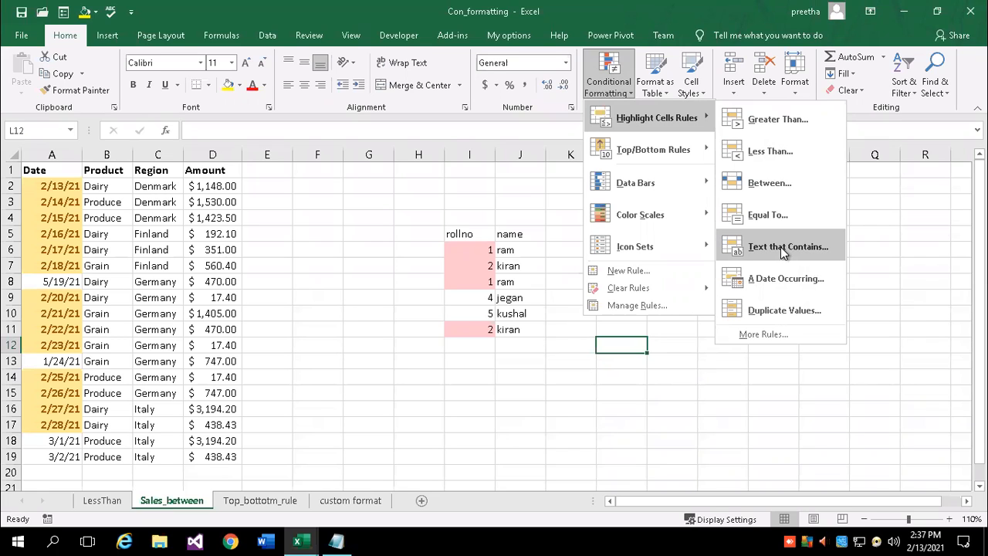
Add the result heading in K5 and pass entries in K6:K8, correcting K7 from fail to pass
left_click(557, 235)
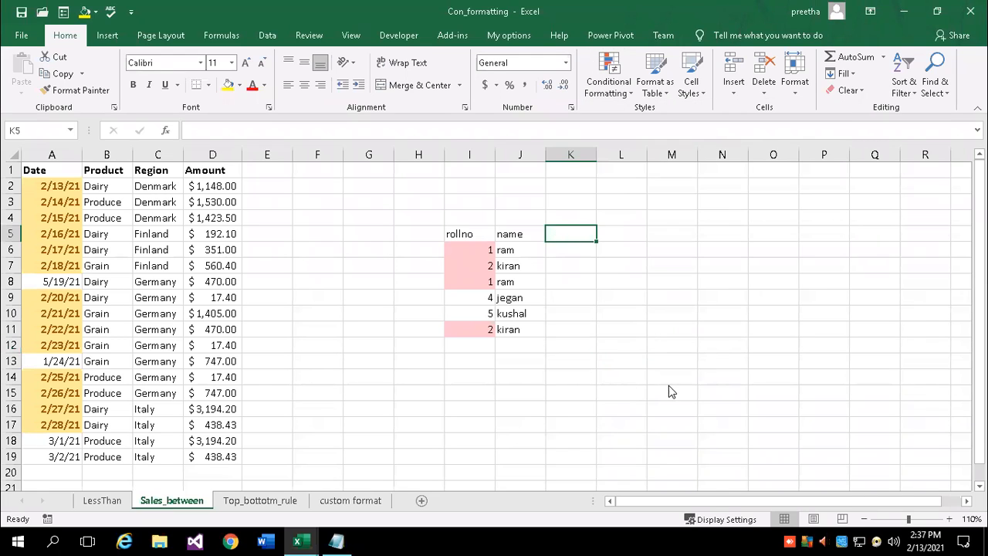
type("result")
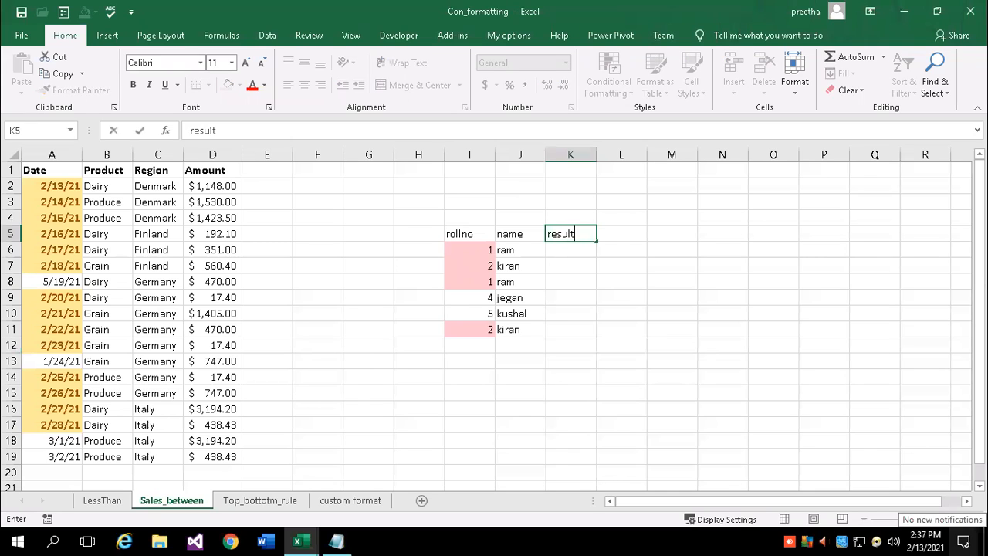
key("Return")
type("pass")
key("Return")
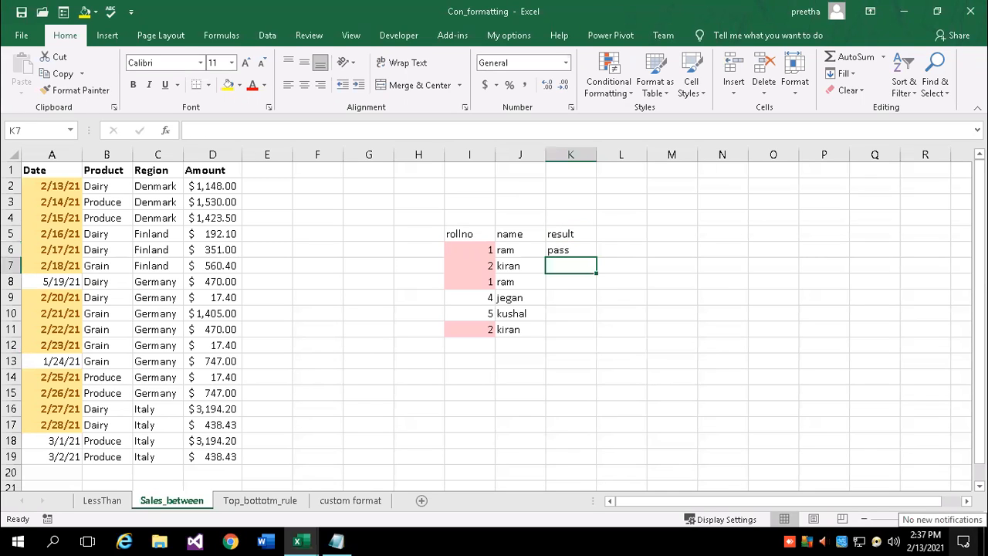
type("fail")
key("Return")
type("pass")
key("shift+Return")
type("p")
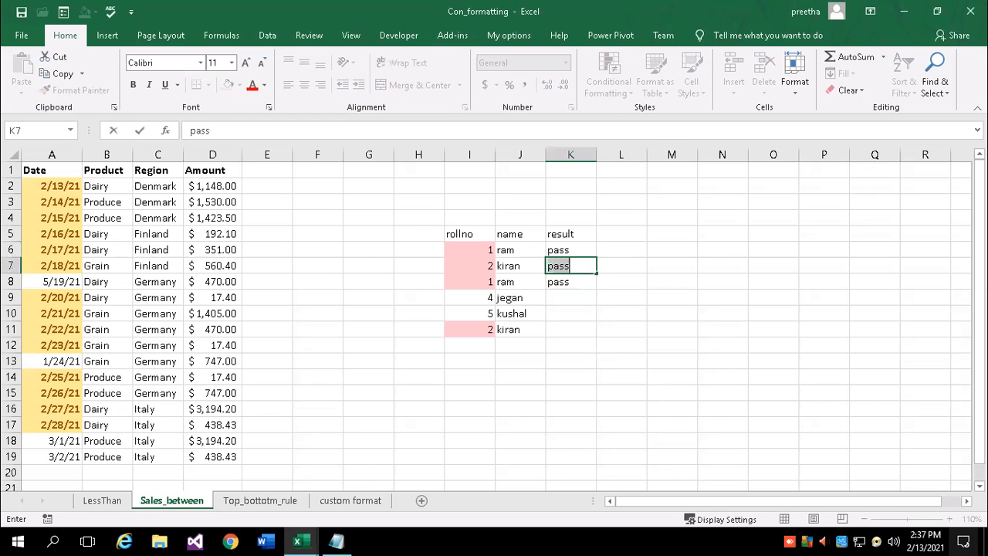
key("Return")
key("Return")
Enter fail, pass, fail in K9:K11
type("fai")
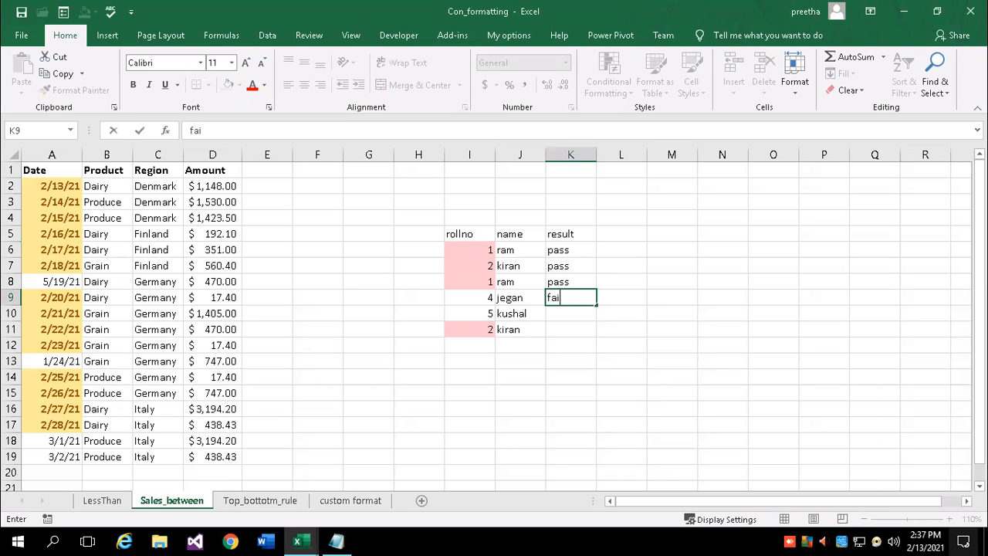
type("l")
key("Return")
type("pass")
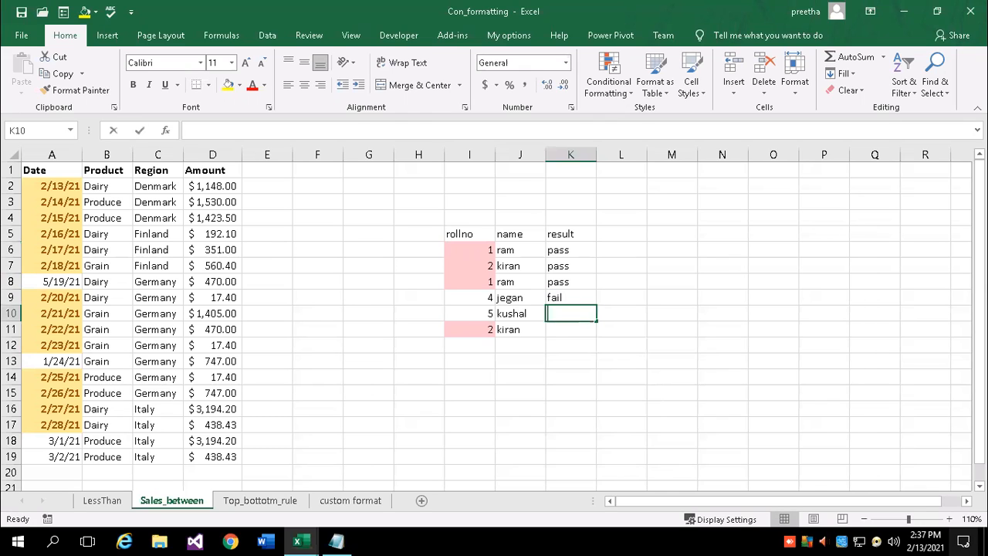
key("Return")
type("fail")
key("Return")
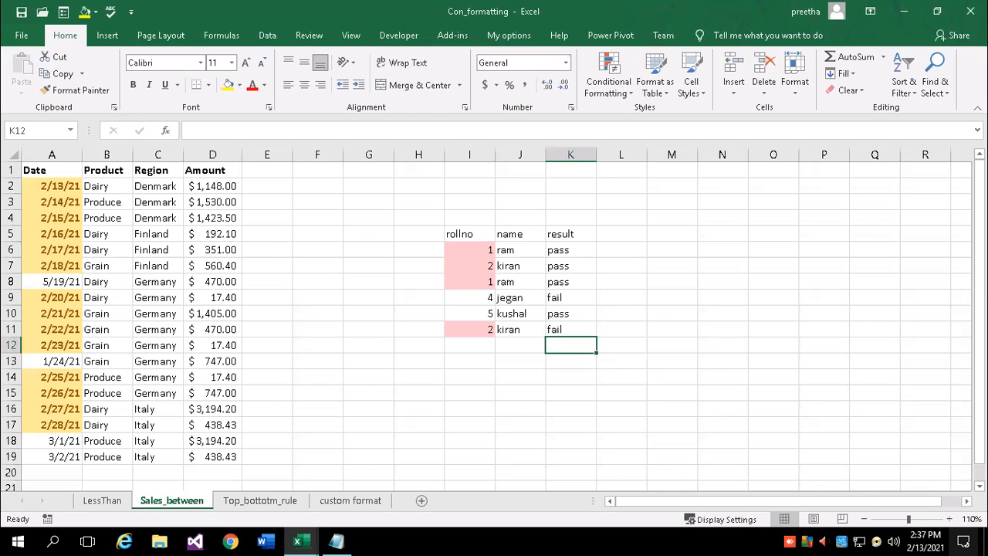
Add a Text that Contains 'fail' rule on K6:K11 with Green Fill with Dark Green Text
left_click_drag(552, 251, 577, 330)
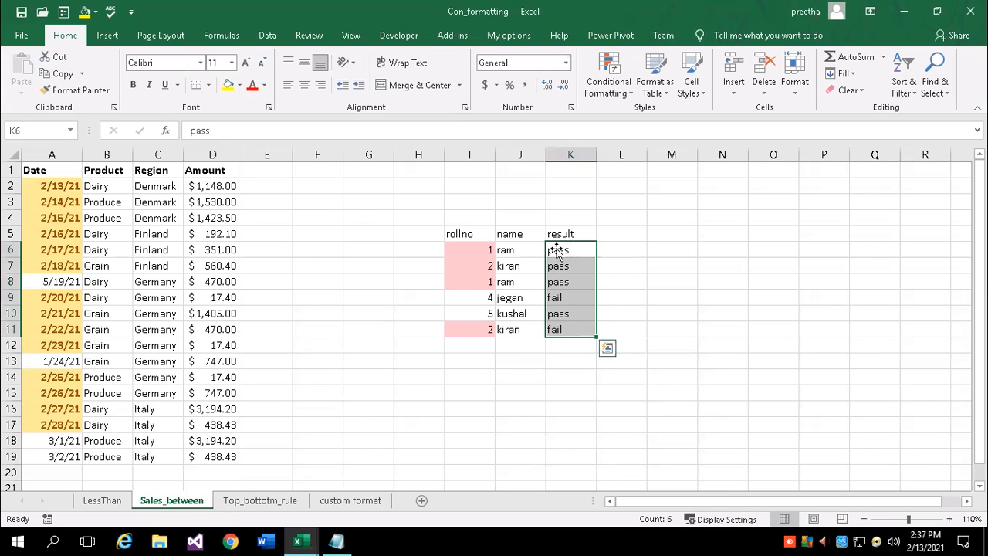
left_click(608, 77)
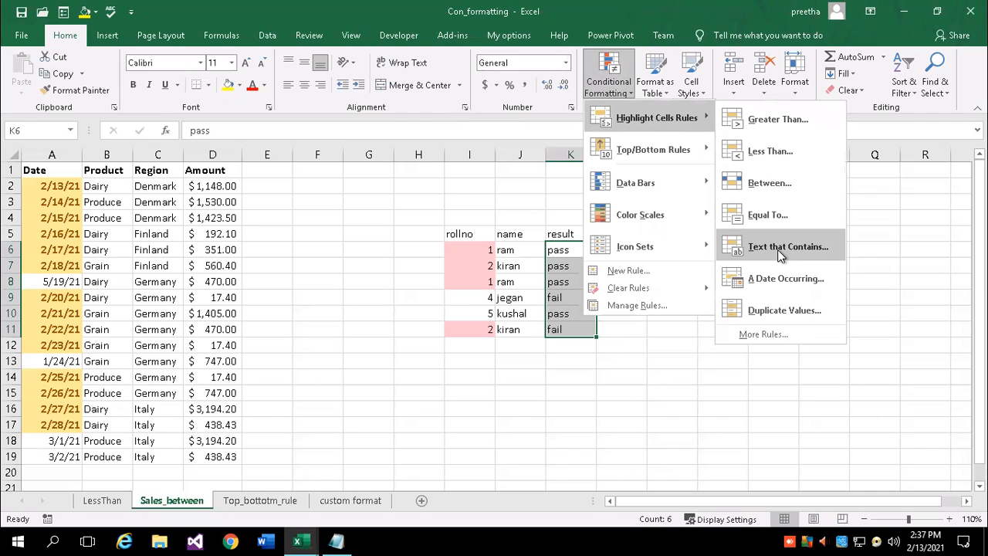
left_click(781, 256)
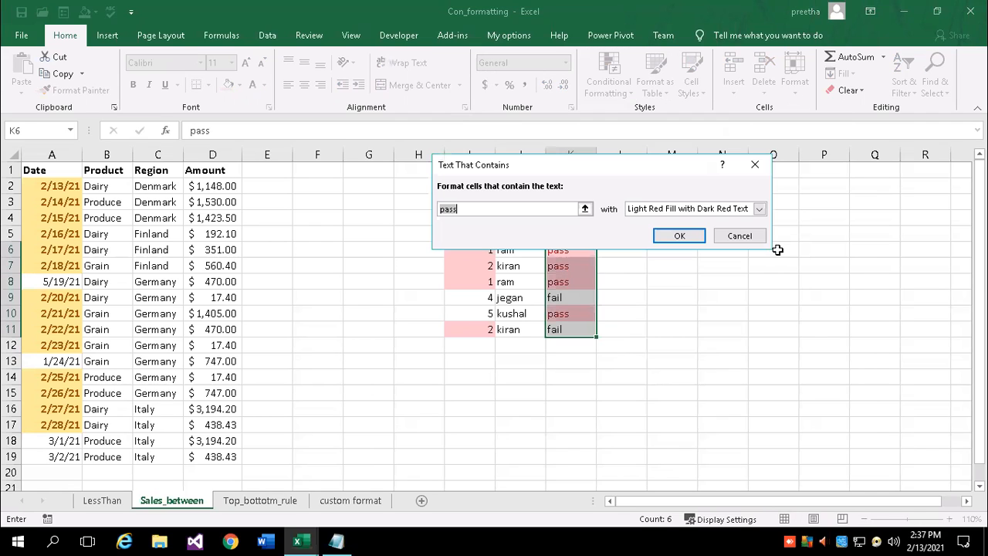
left_click(586, 209)
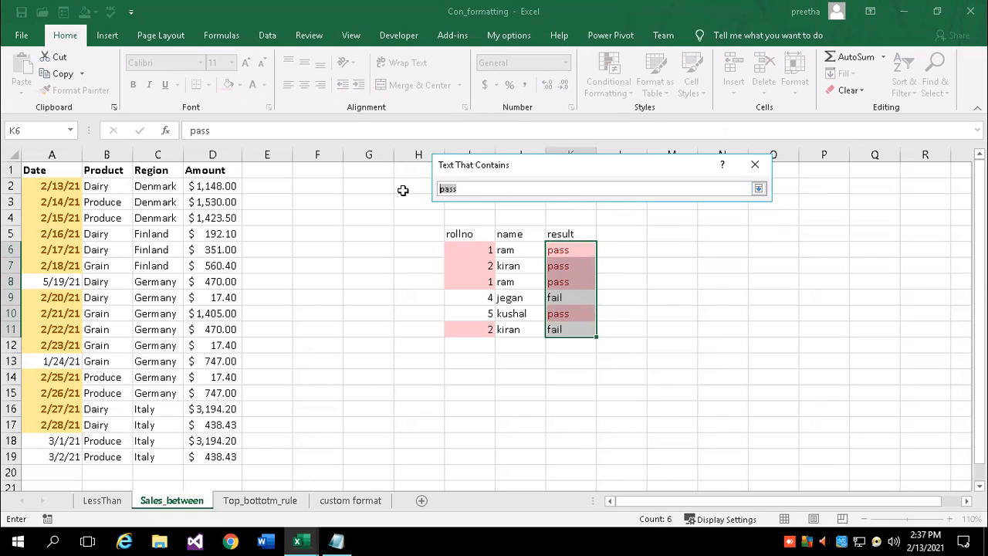
type("fail")
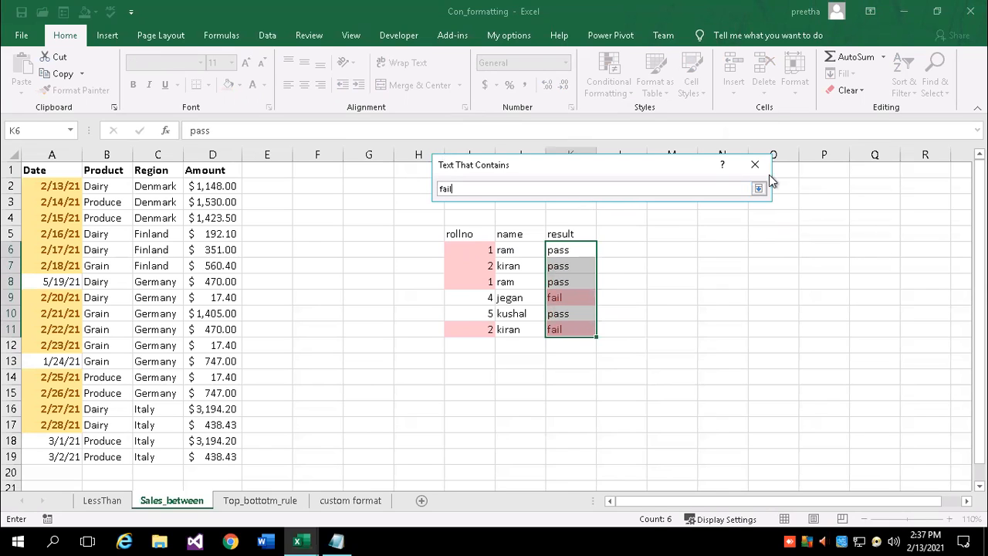
left_click(758, 188)
left_click(759, 209)
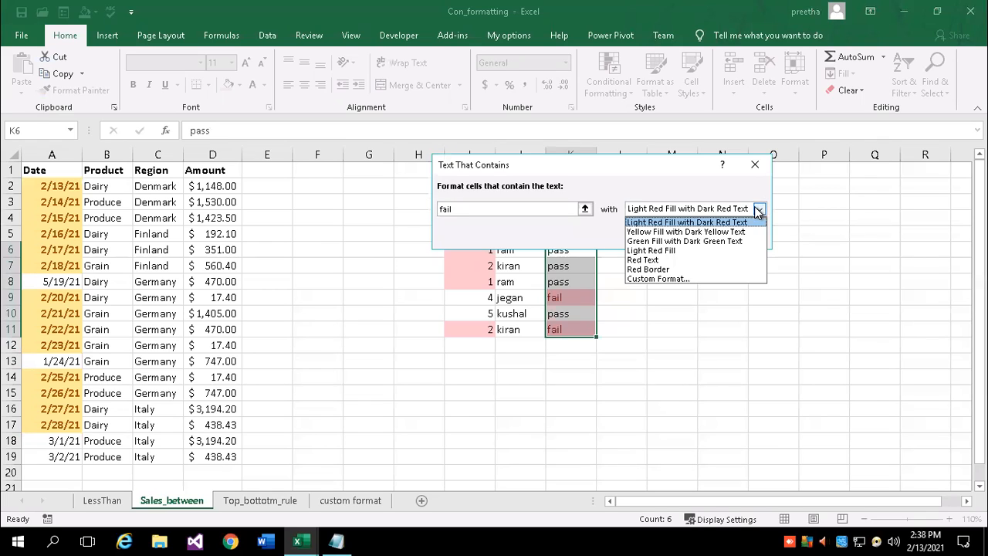
left_click(644, 241)
left_click(673, 240)
left_click(722, 346)
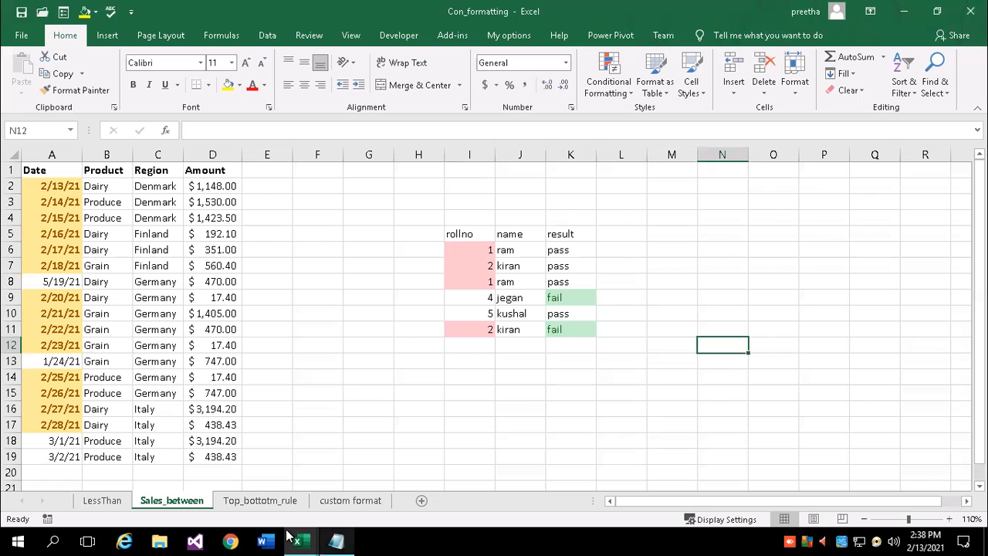
left_click(610, 85)
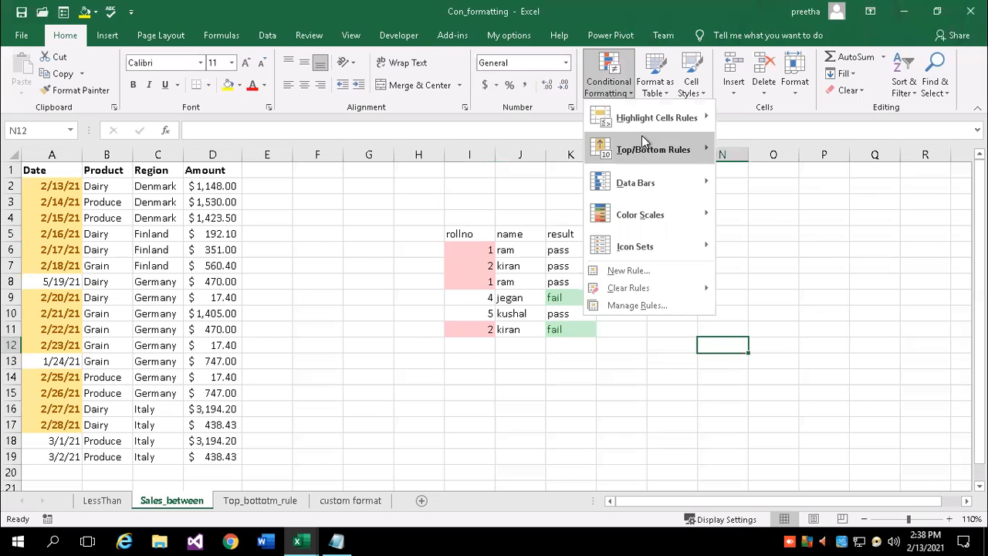
mouse_move(656, 117)
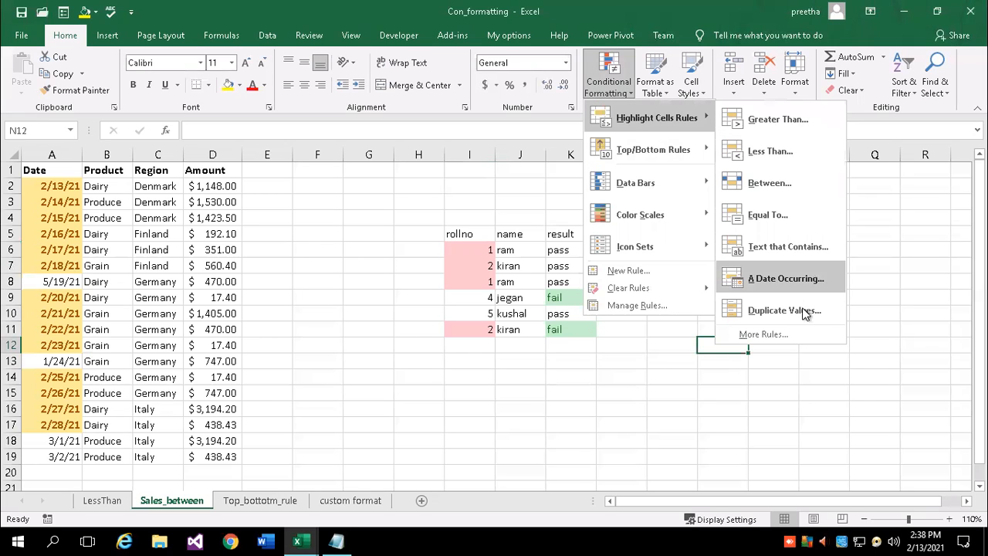
mouse_move(645, 154)
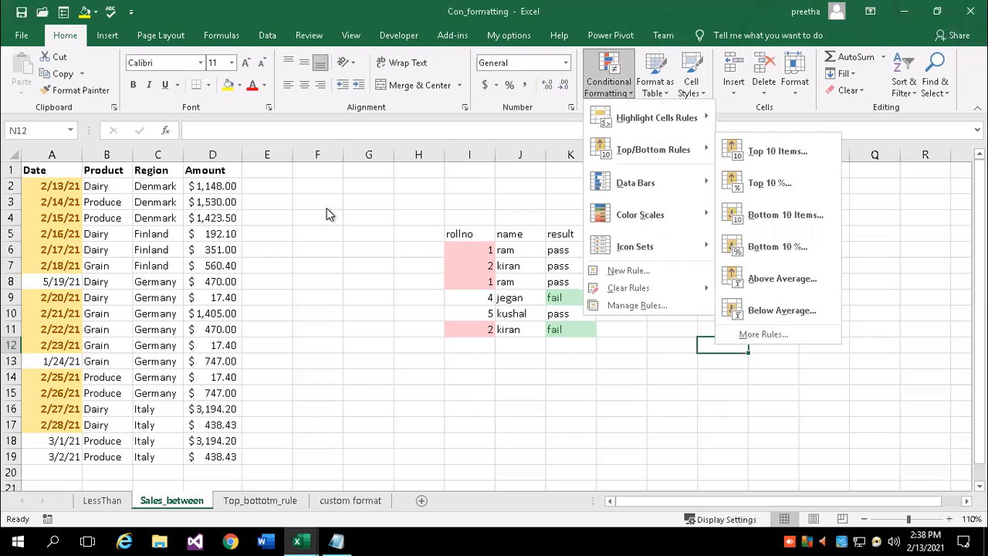
key("Escape")
key("Escape")
left_click_drag(50, 180, 213, 457)
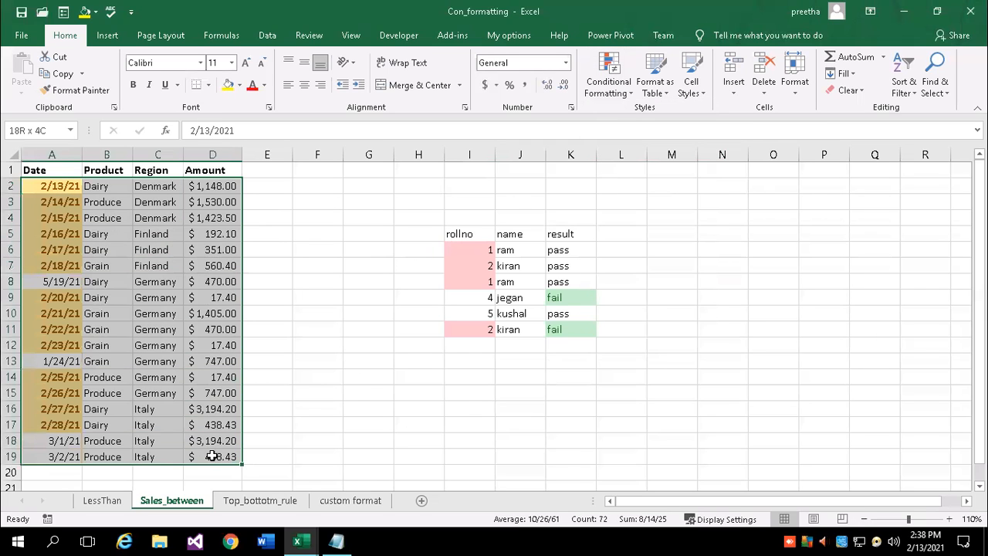
Clear all formats from the sales data A2:D19
left_click(861, 96)
left_click(871, 129)
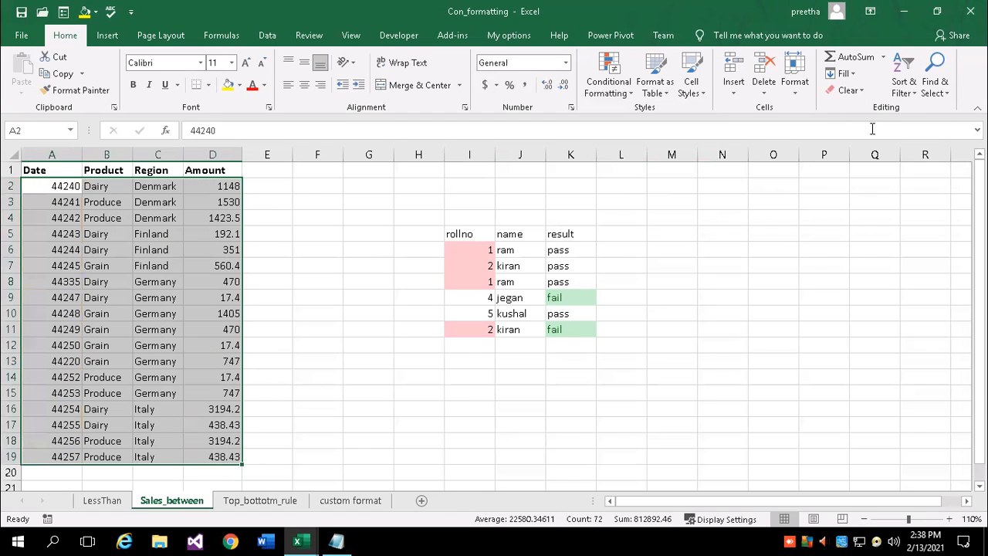
left_click(273, 232)
Format the dates in A2:A19 as Short Date
left_click_drag(53, 183, 32, 455)
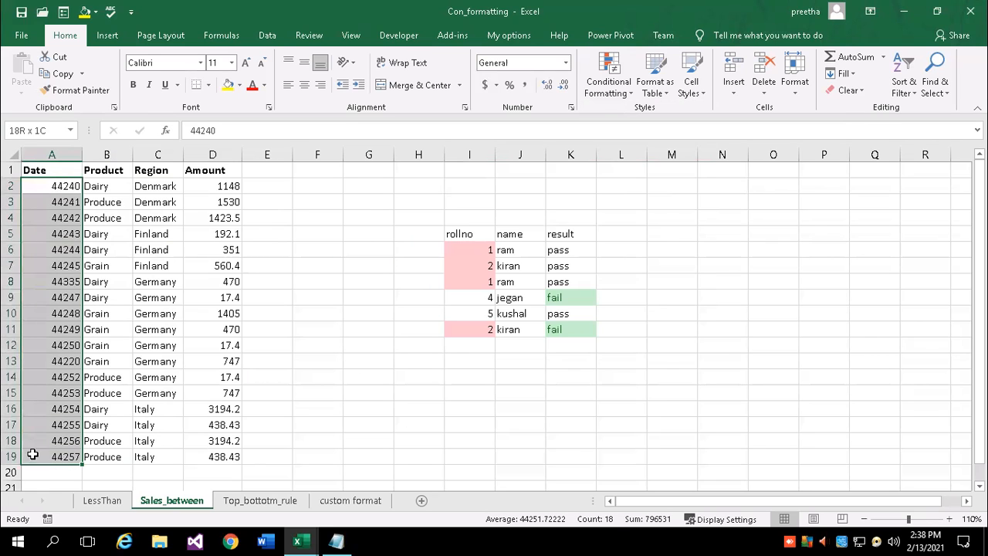
left_click(565, 62)
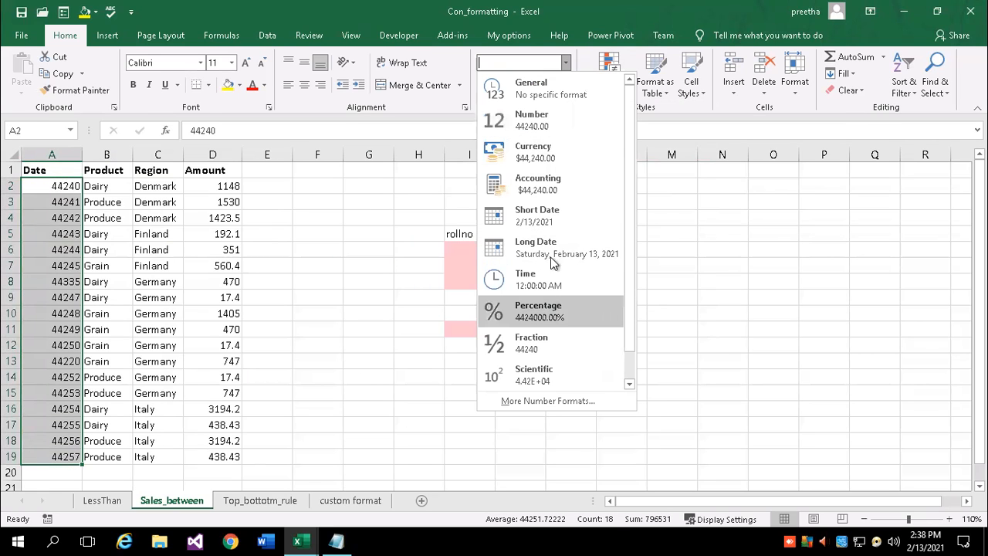
left_click(554, 218)
left_click(322, 233)
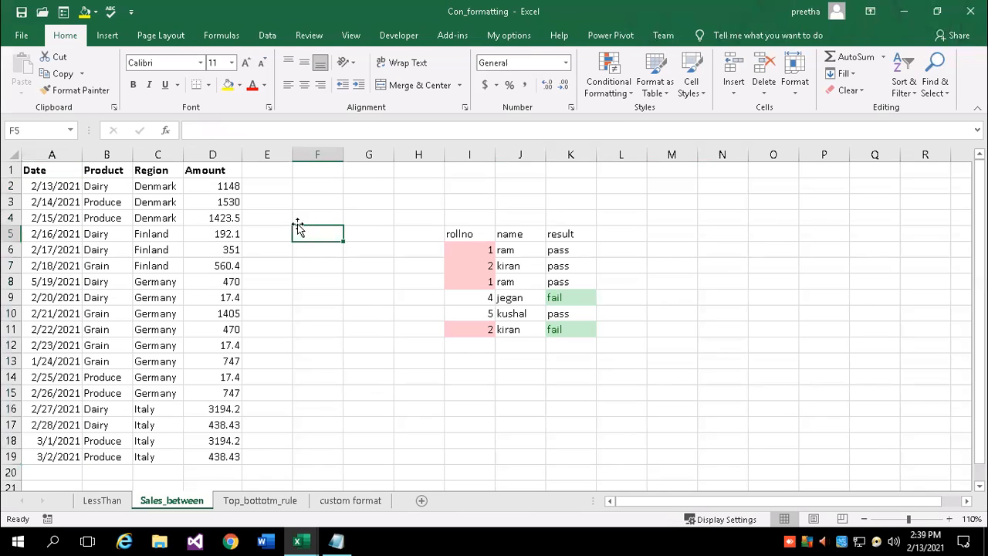
Format amounts D2:D19 as Accounting and autofit column D to show them fully
left_click_drag(222, 186, 236, 456)
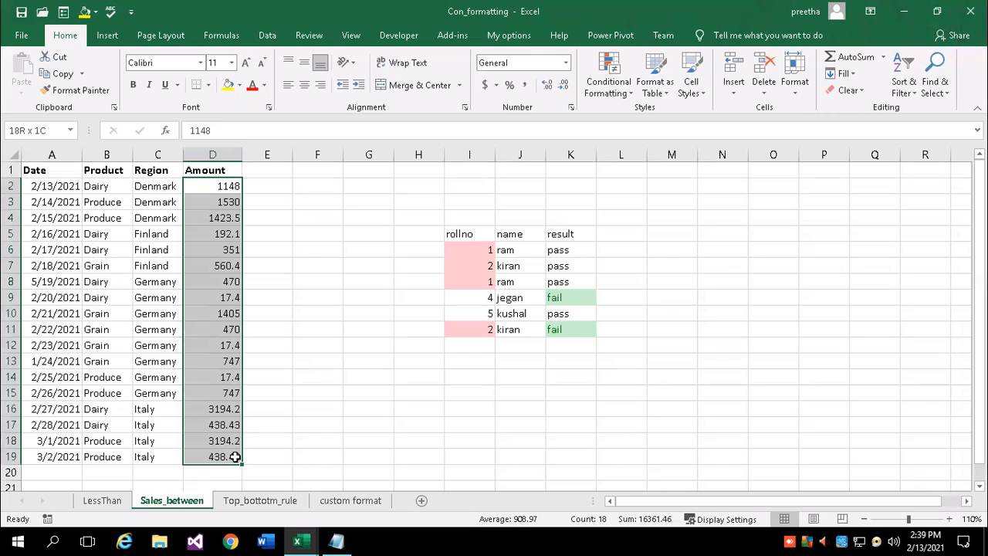
left_click(486, 85)
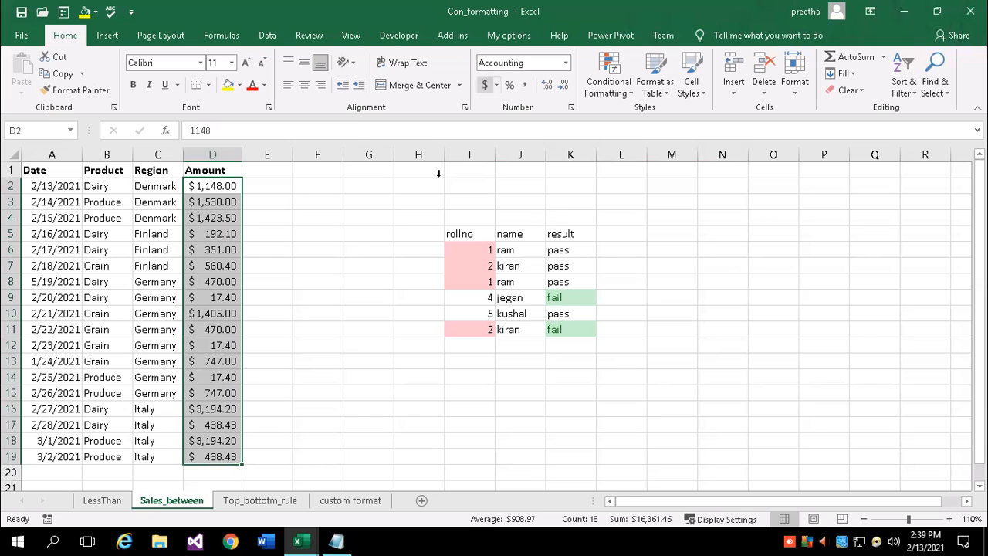
left_click(950, 519)
left_click(949, 519)
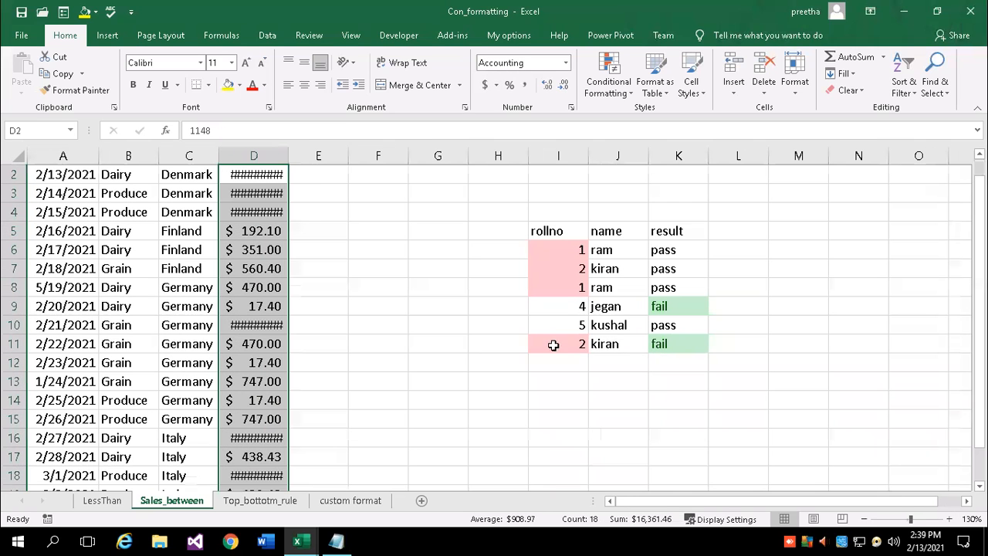
double_click(289, 156)
left_click(365, 267)
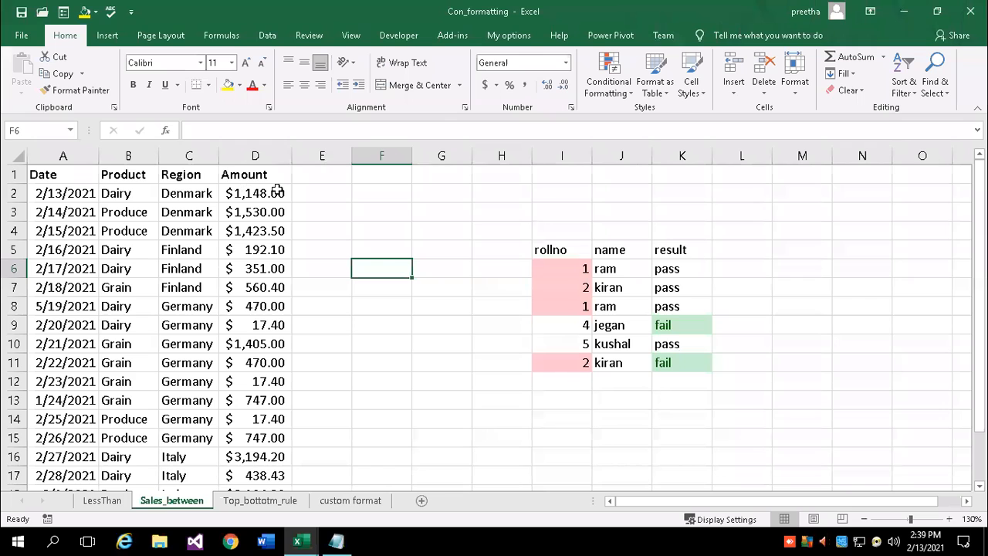
Return the zoom to 110% and reselect the amounts D2:D19
left_click(864, 518)
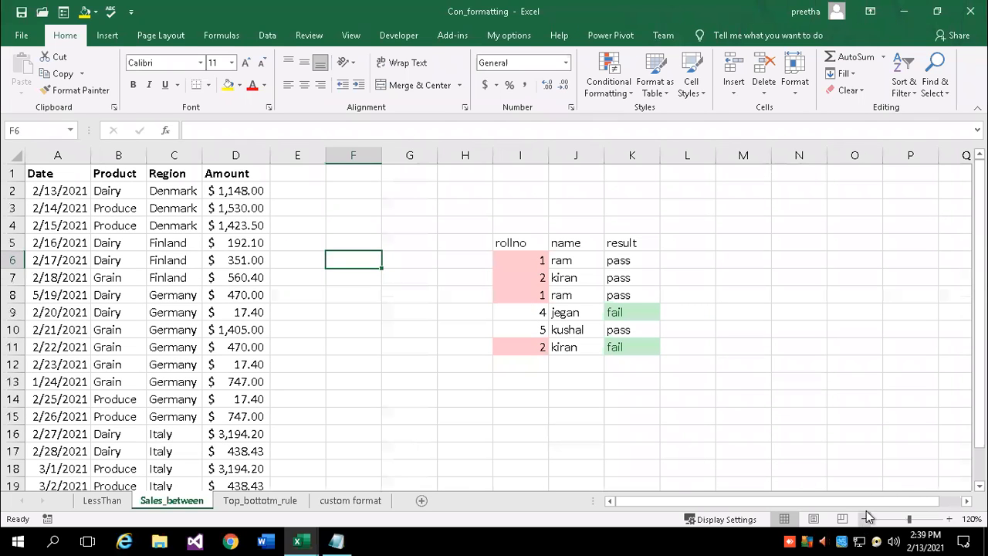
left_click(864, 519)
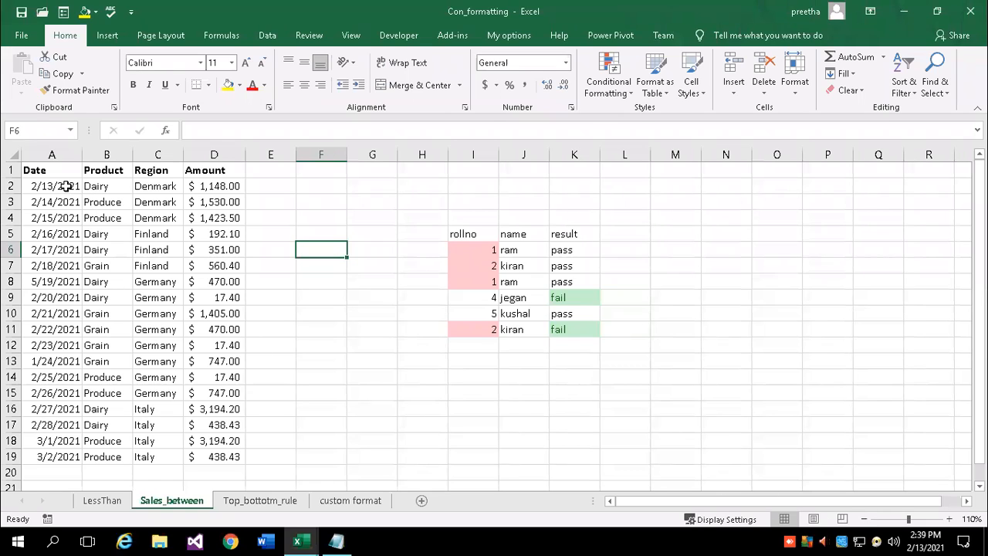
left_click(220, 186)
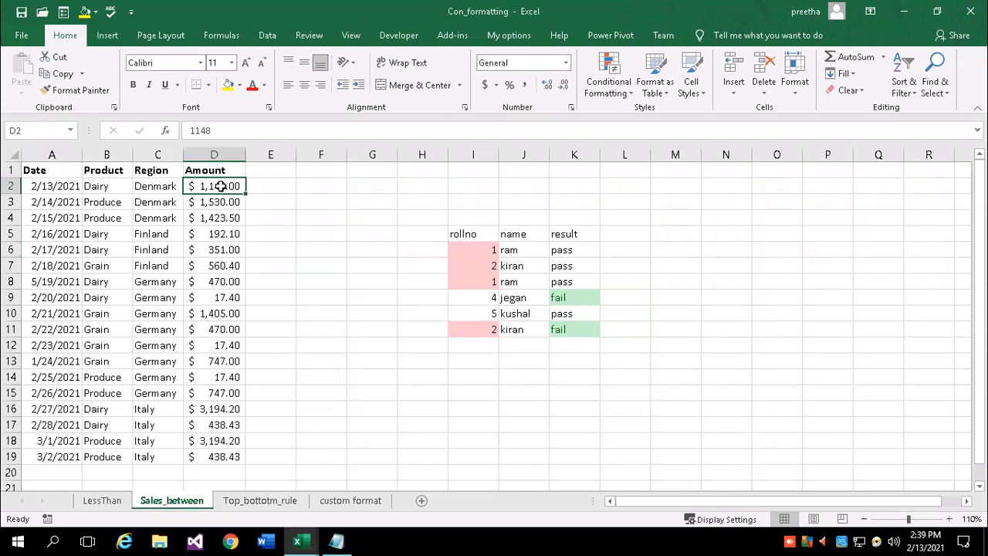
left_click_drag(221, 186, 216, 453)
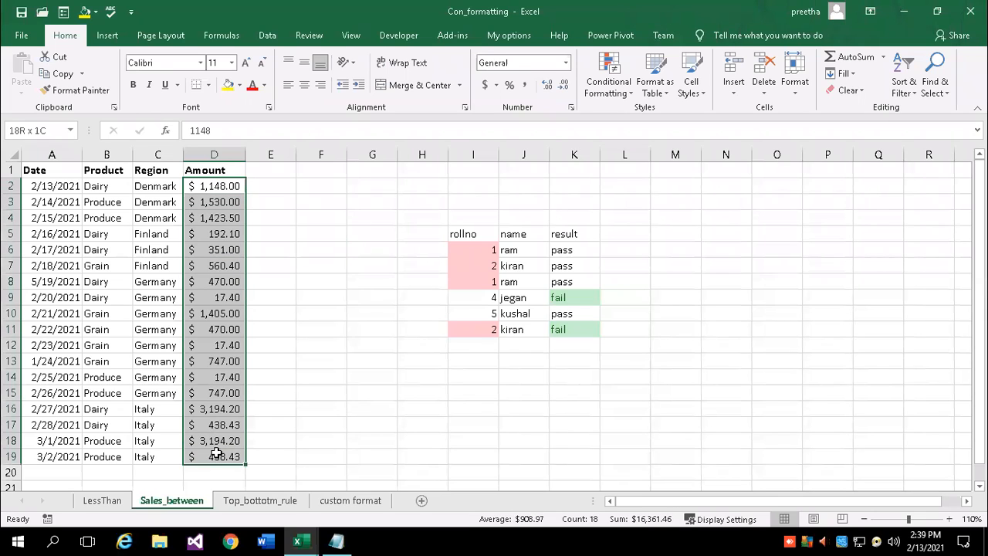
Apply a Top 2 Items rule to the Amount column with Yellow Fill with Dark Yellow Text
left_click(617, 91)
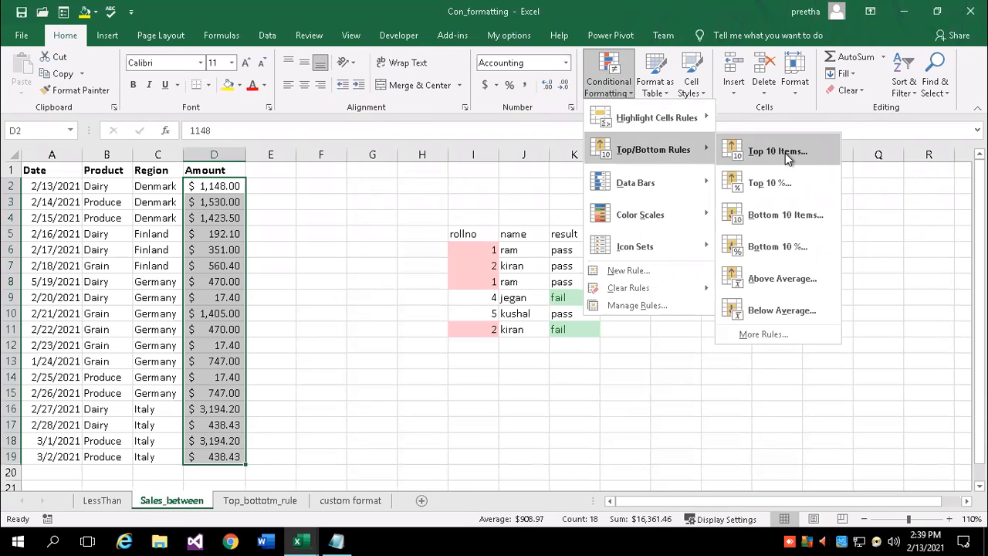
left_click(785, 153)
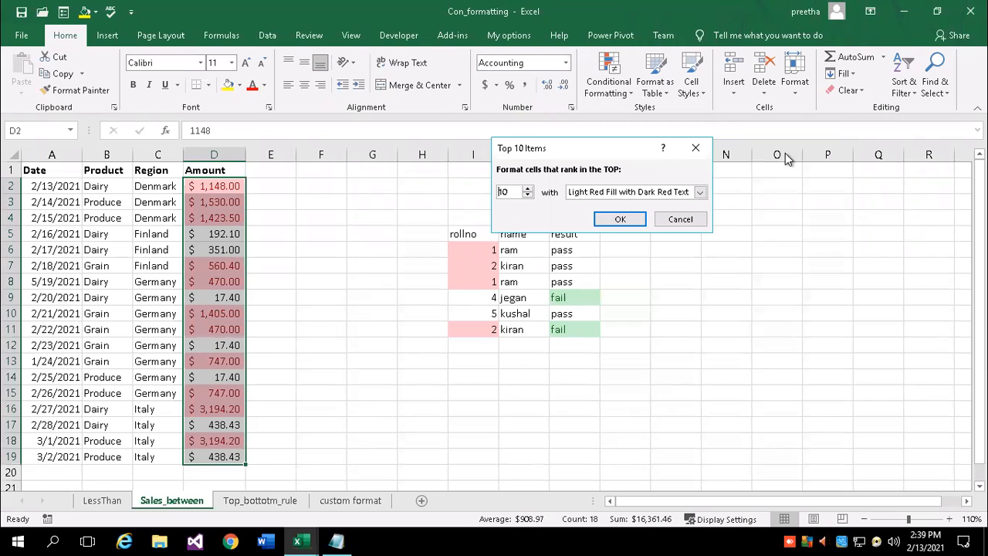
left_click(528, 196)
left_click(528, 196)
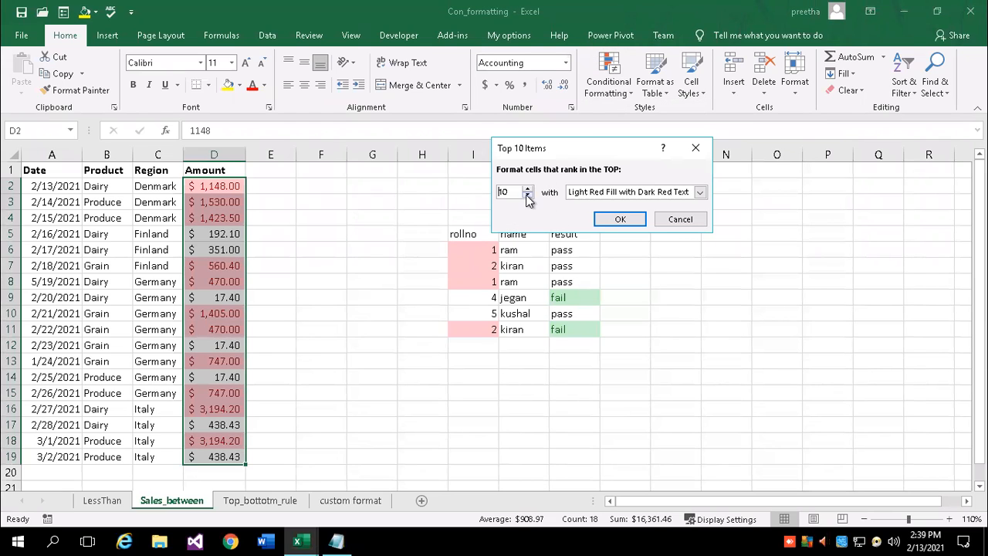
left_click(528, 196)
left_click(528, 196)
left_click(528, 196)
left_click(528, 196)
left_click(528, 196)
left_click(528, 196)
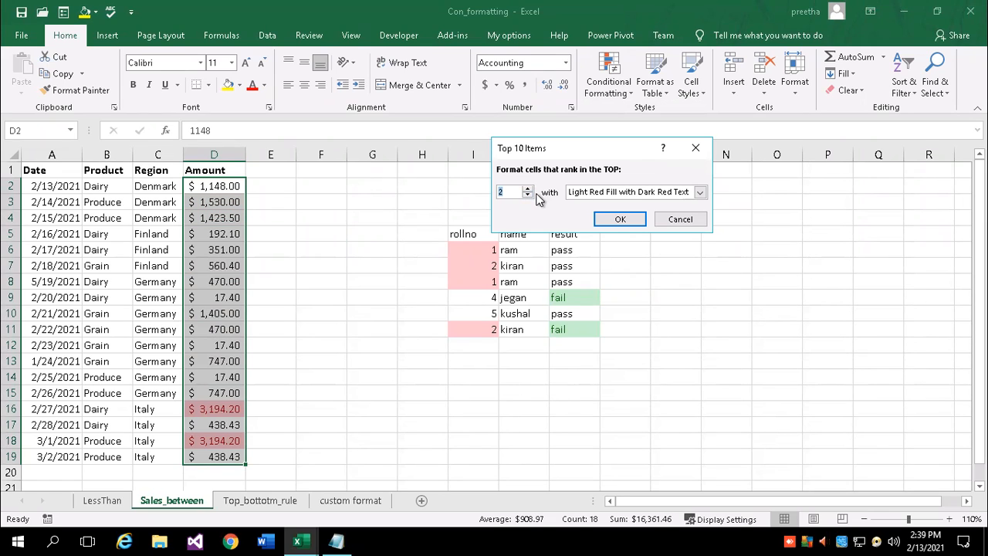
left_click(699, 191)
left_click(605, 216)
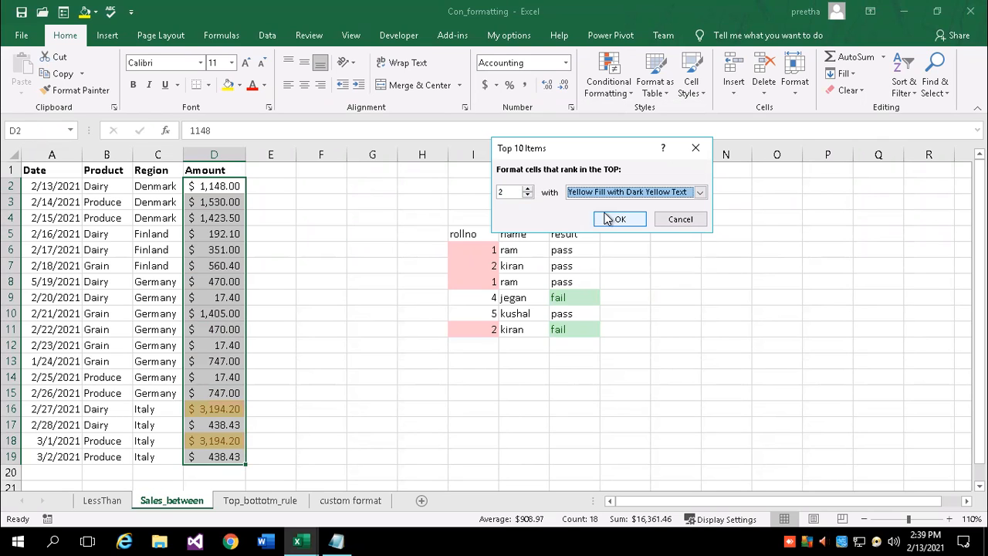
left_click(620, 218)
left_click(312, 347)
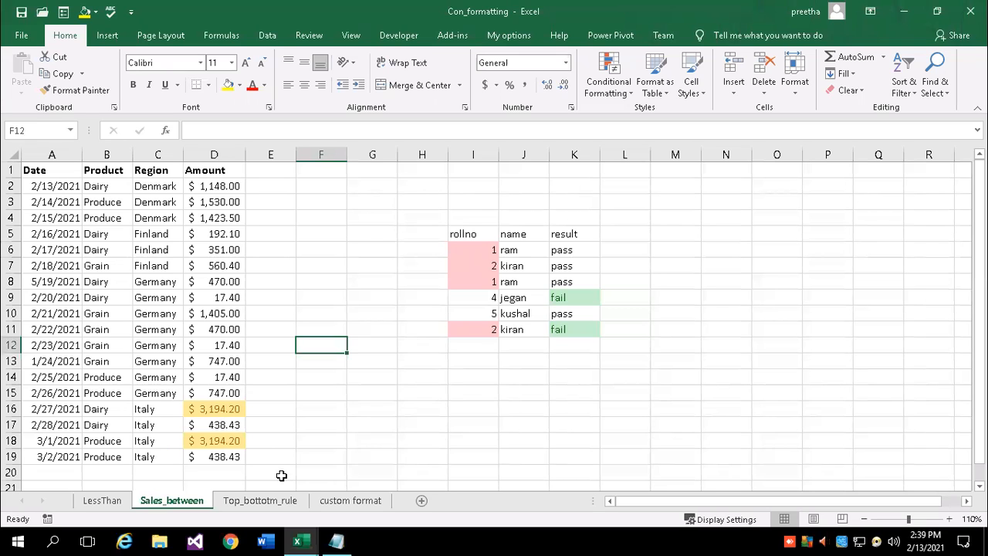
left_click(948, 518)
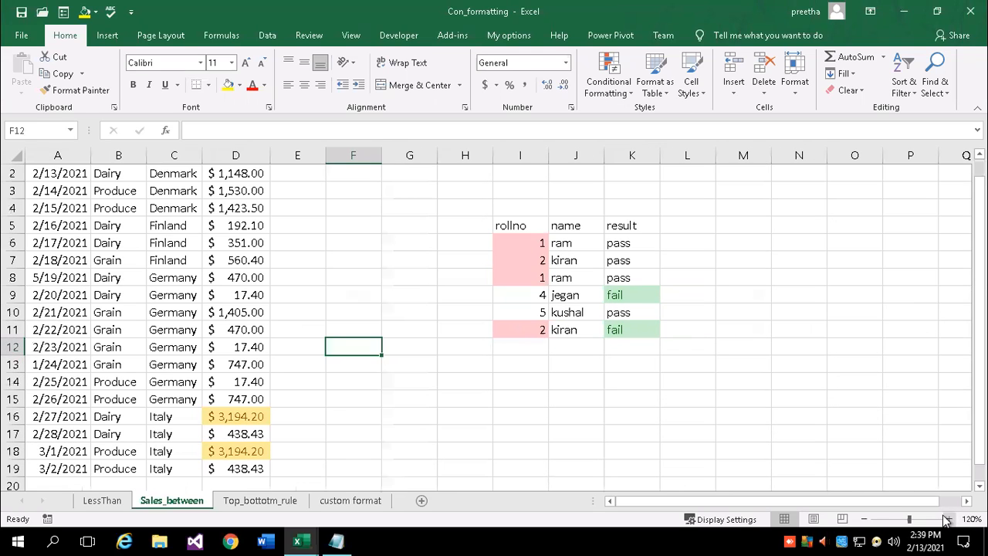
scroll(395, 408, "down", 1)
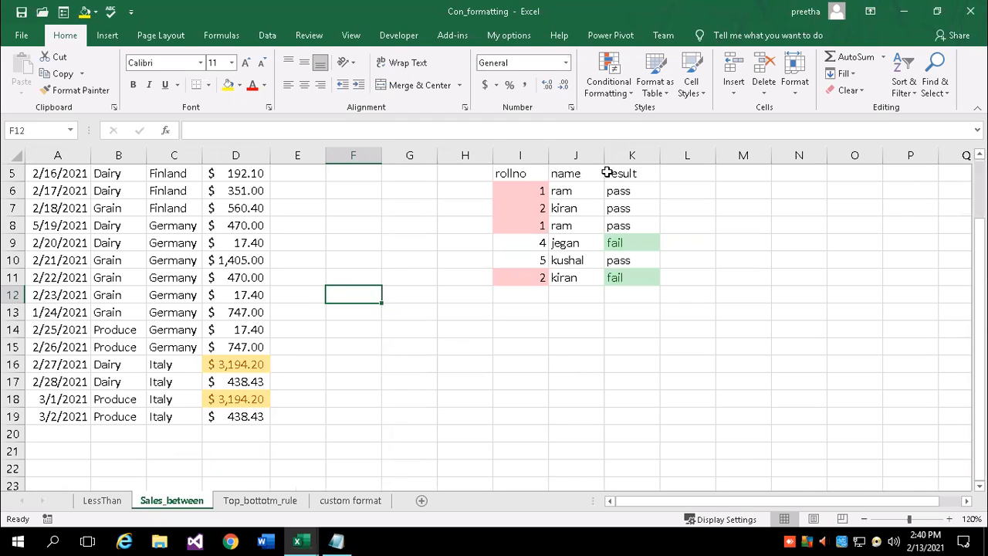
left_click(623, 101)
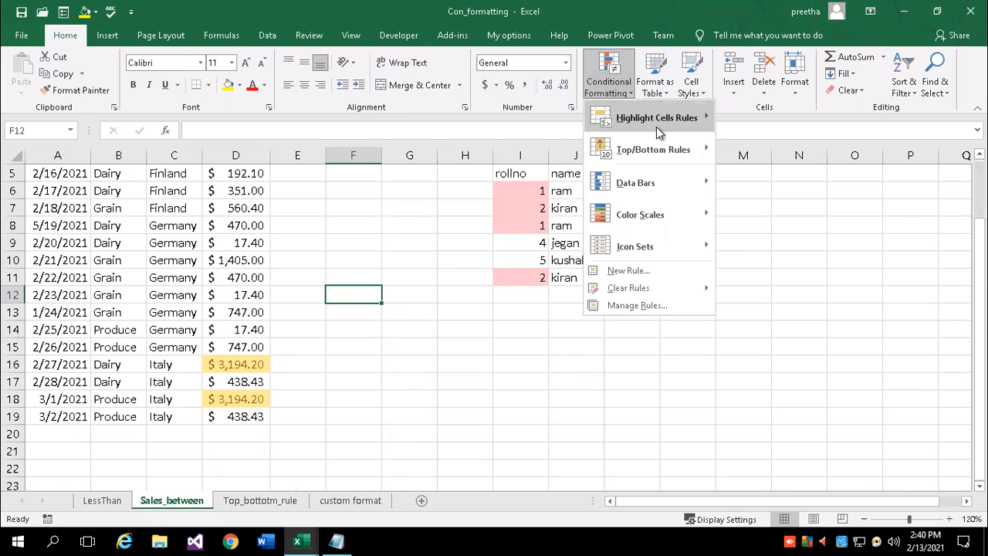
mouse_move(656, 130)
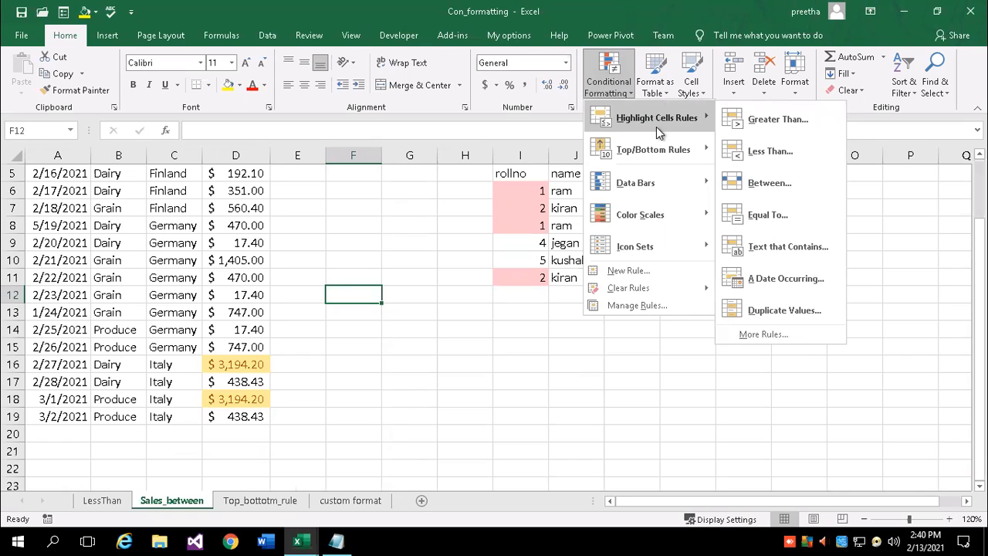
mouse_move(651, 151)
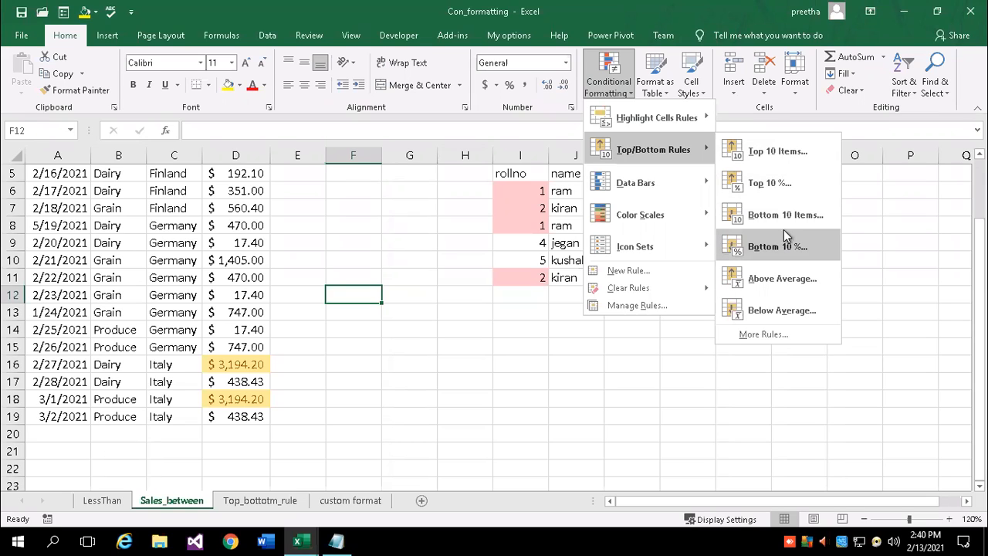
left_click(311, 425)
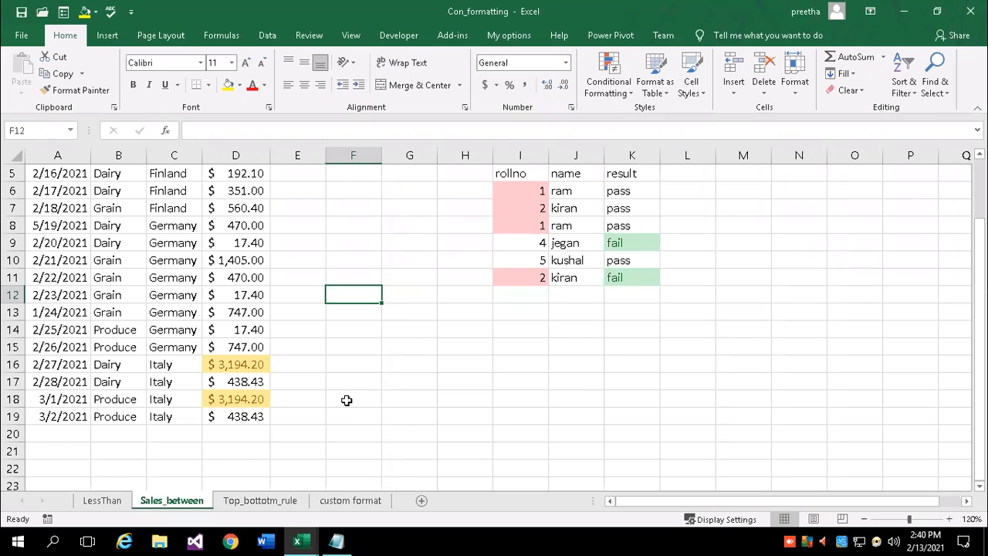
scroll(335, 371, "up", 1)
scroll(284, 290, "up", 1)
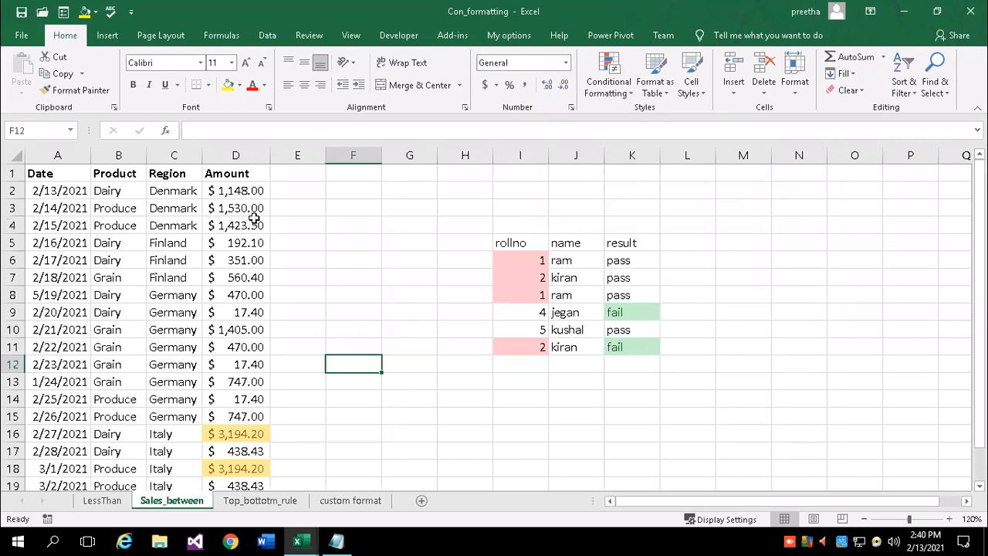
left_click_drag(244, 191, 254, 430)
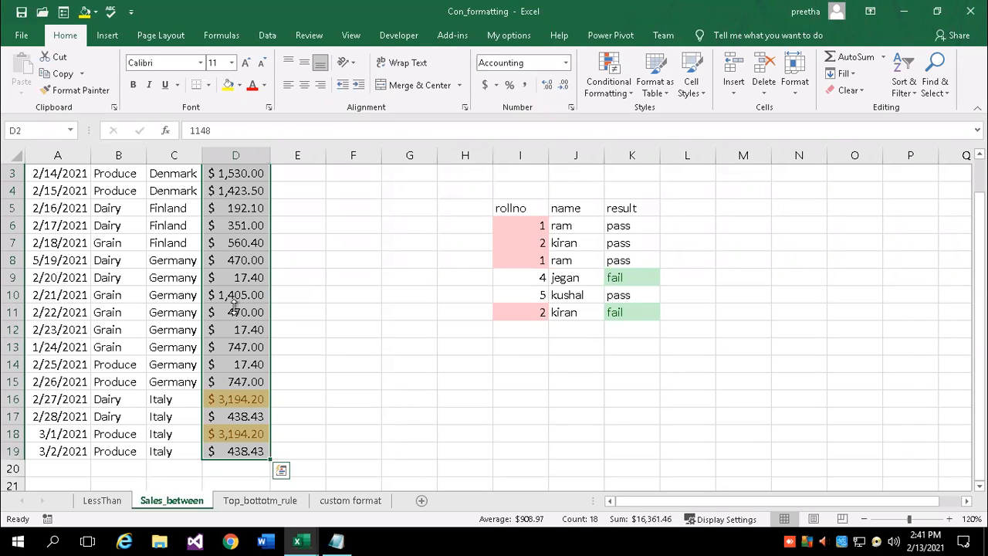
Enter 12, 34, 56 and 5656 down column G from G8, then select G8:G11
left_click_drag(370, 222, 371, 213)
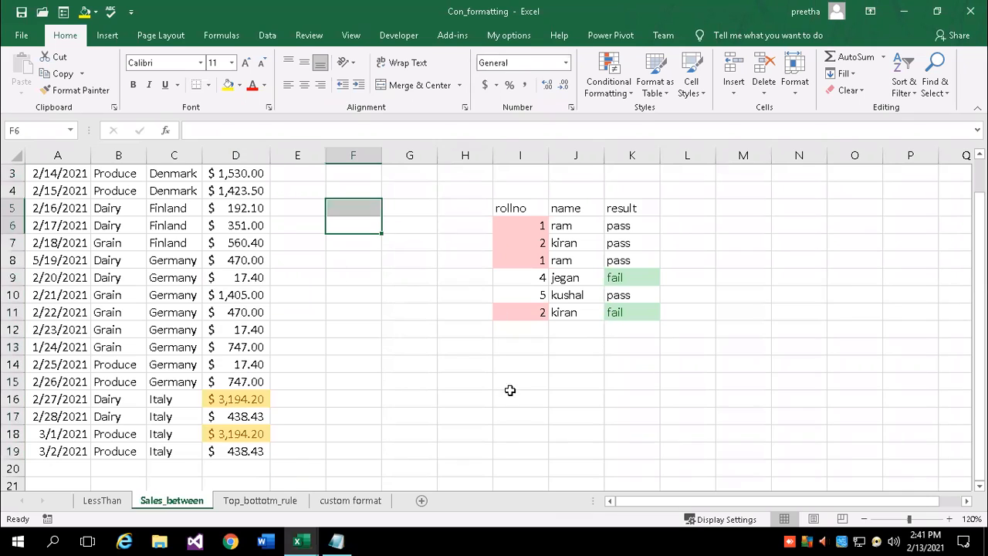
left_click(395, 262)
type("12")
key("Return")
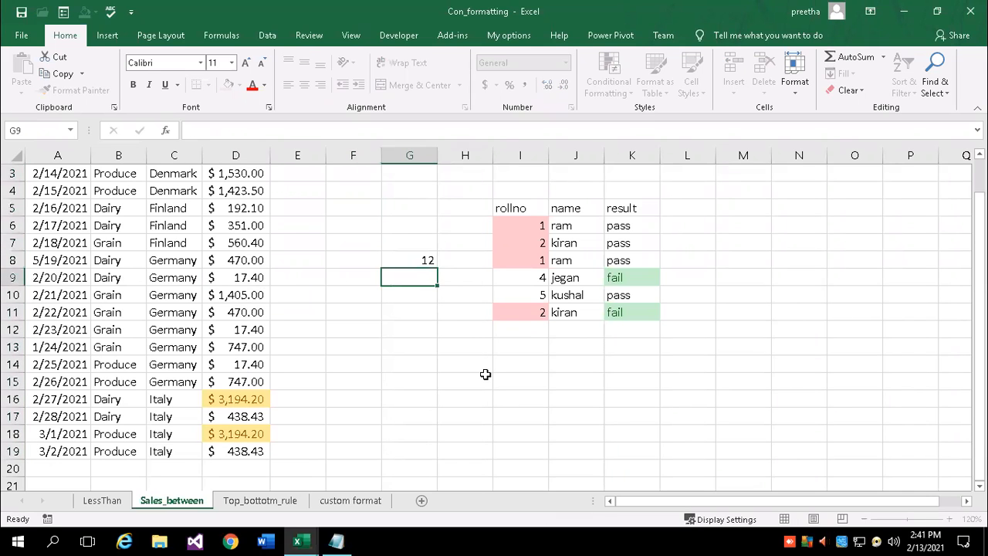
type("34")
key("Return")
type("56")
key("Return")
type("5656")
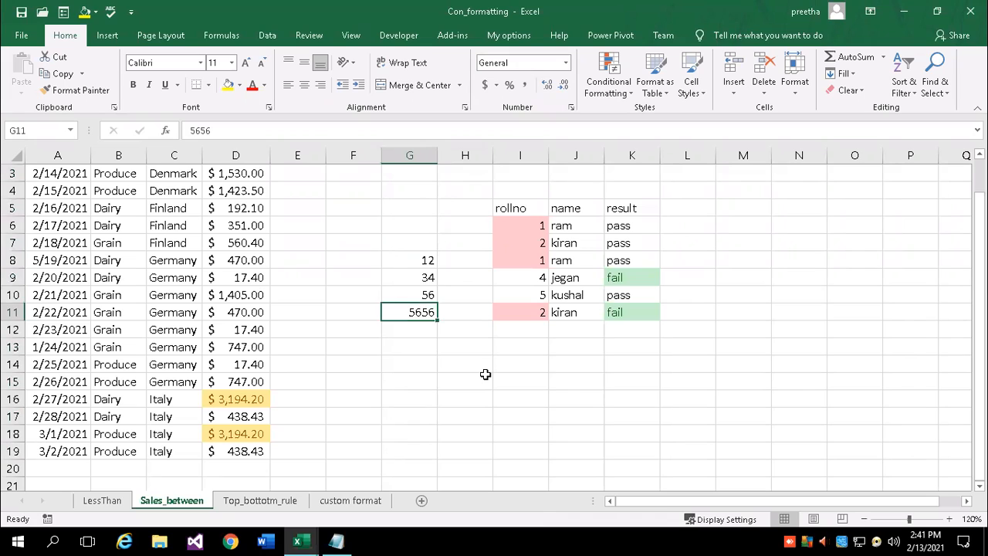
key("Return")
left_click_drag(409, 260, 423, 312)
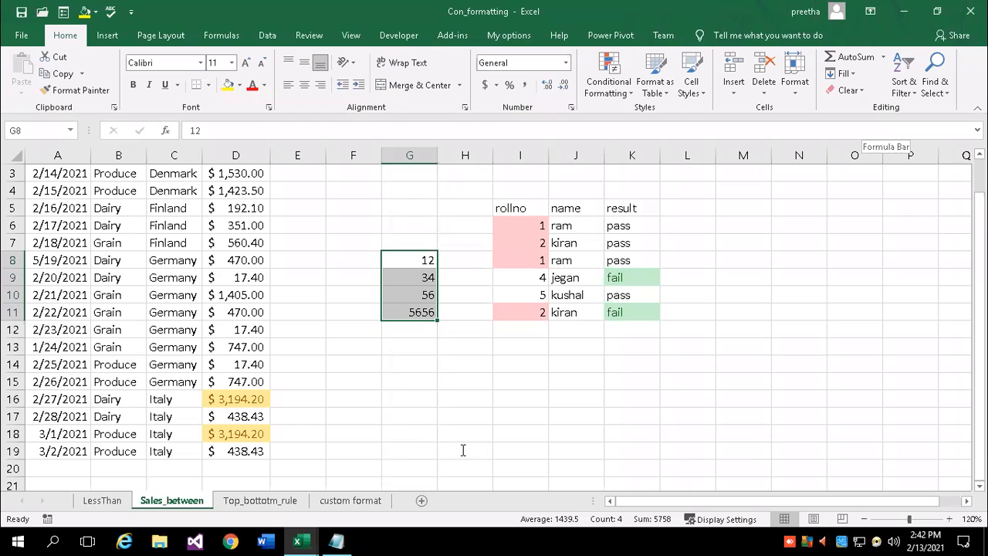
left_click_drag(416, 260, 414, 315)
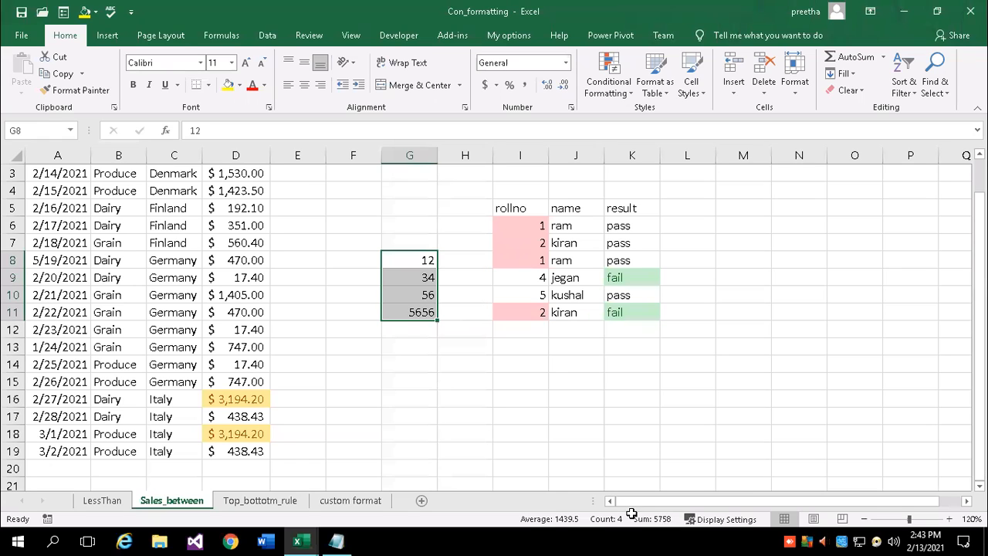
left_click(426, 433)
scroll(264, 202, "up", 1)
left_click_drag(249, 189, 265, 454)
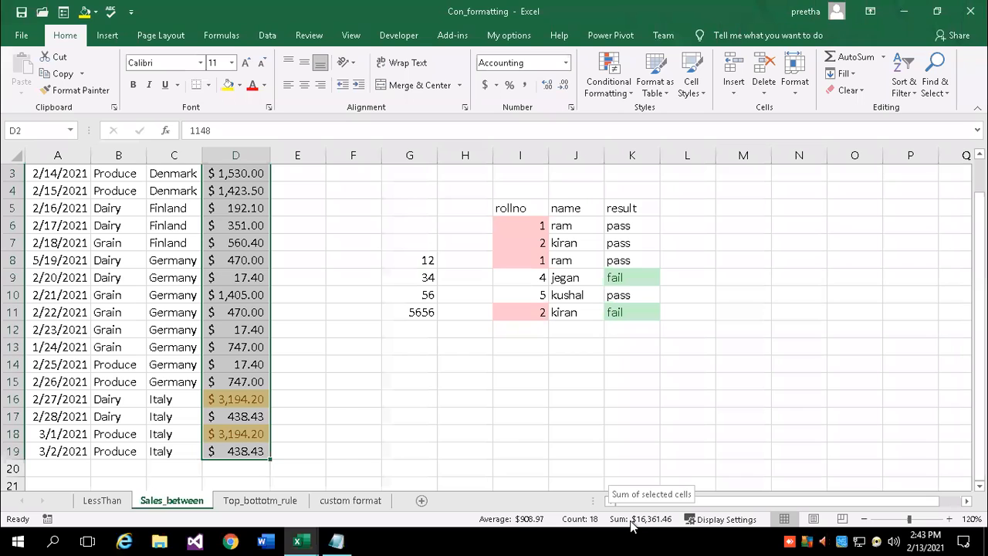
left_click(439, 417)
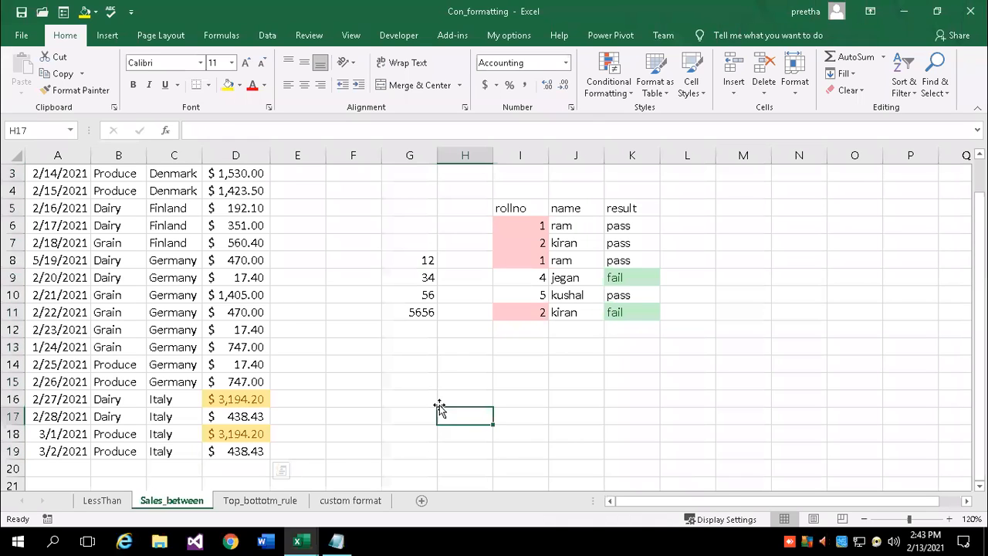
left_click(421, 263)
left_click_drag(420, 266, 425, 292)
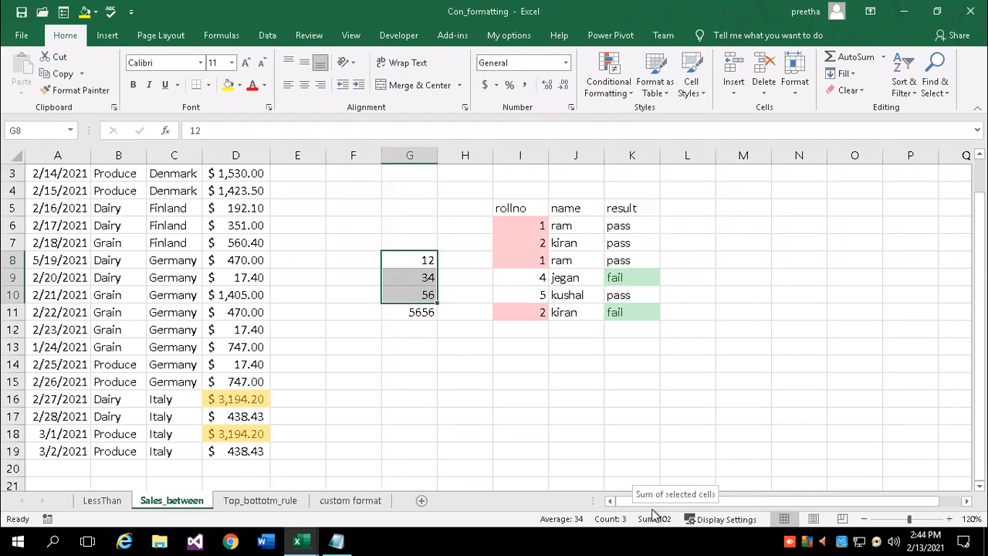
left_click_drag(231, 190, 264, 280)
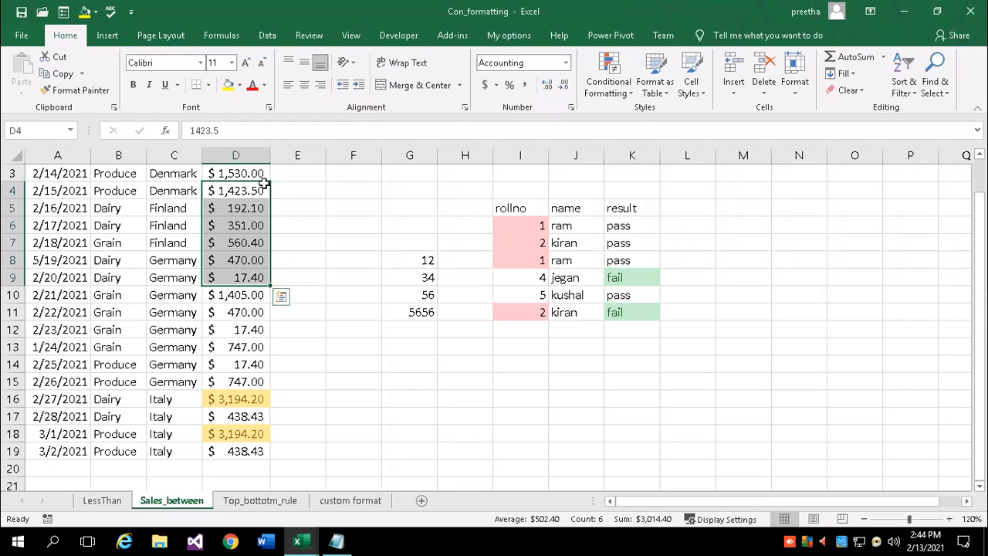
left_click(344, 344)
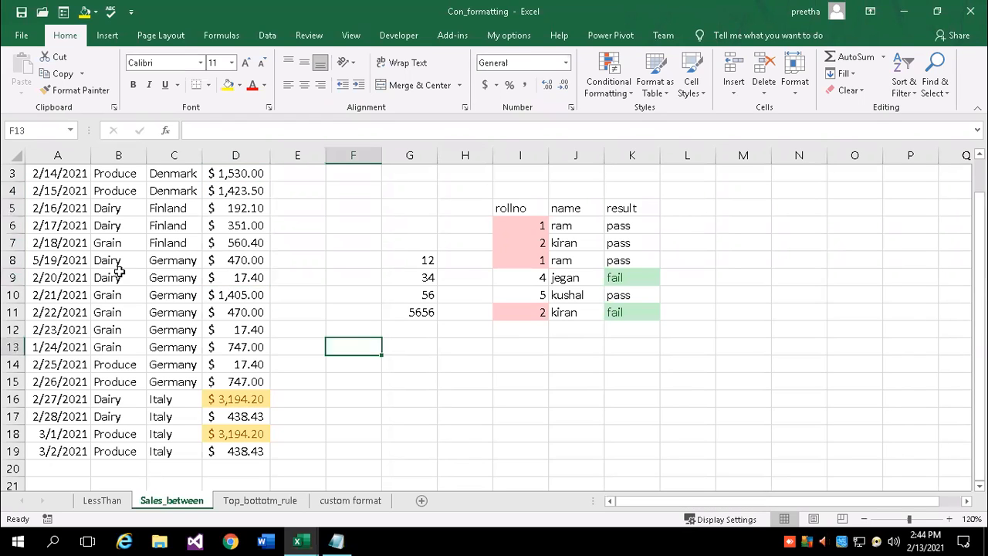
left_click_drag(98, 231, 149, 332)
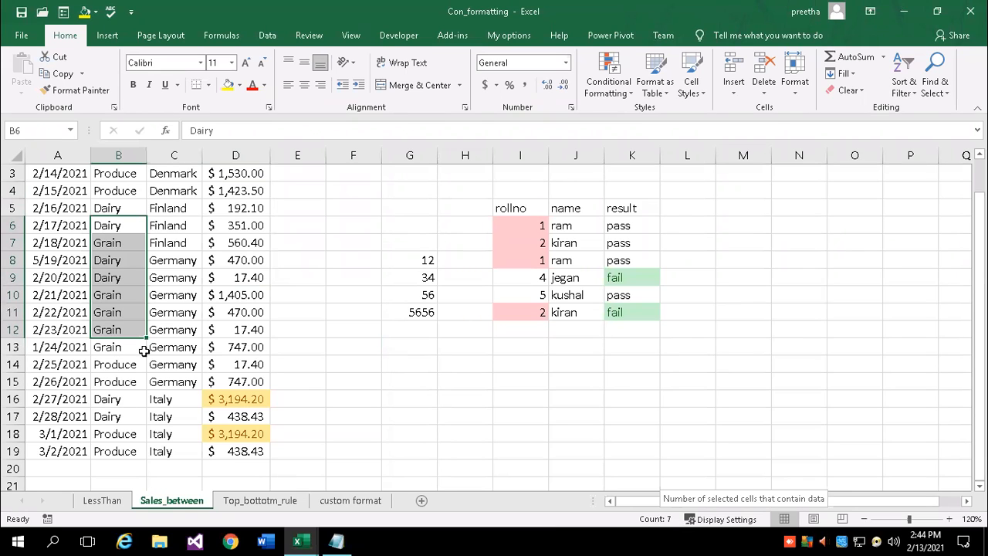
left_click_drag(169, 242, 175, 363)
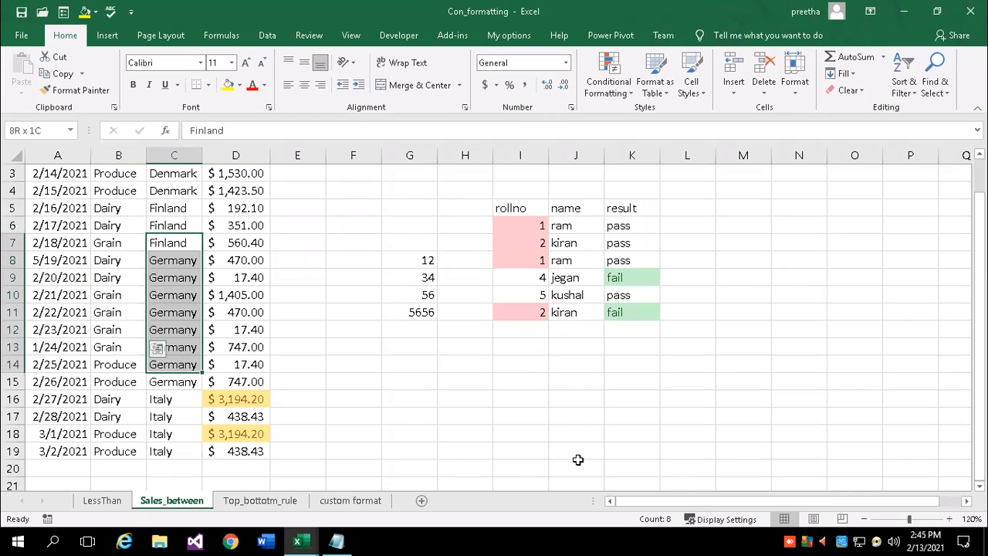
left_click(234, 225)
left_click_drag(239, 239, 244, 314)
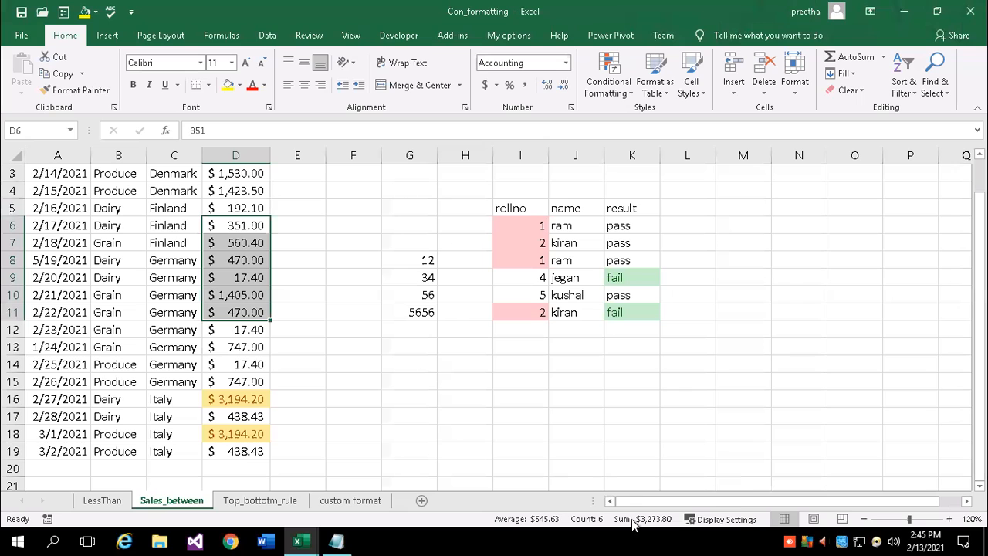
left_click(332, 426)
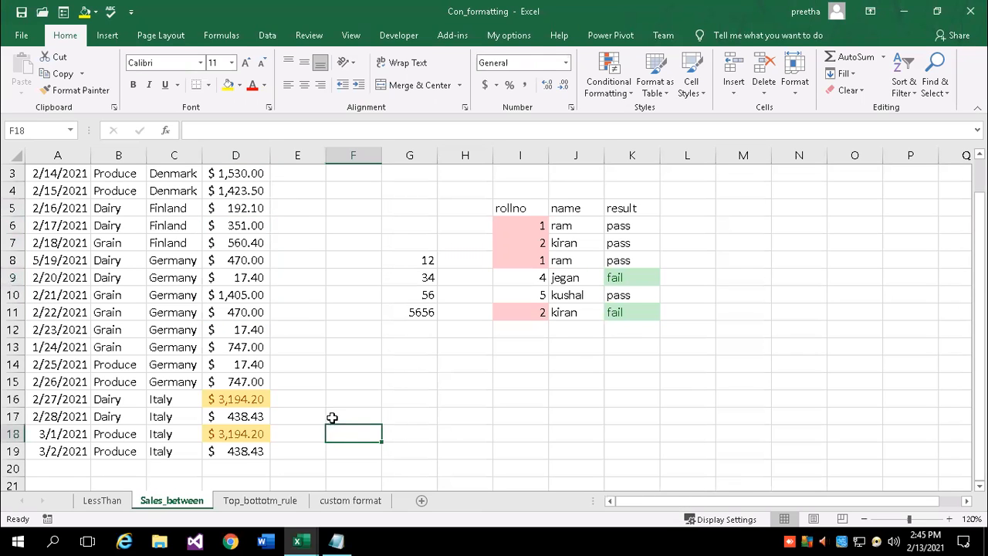
scroll(329, 417, "up", 1)
left_click_drag(245, 193, 249, 451)
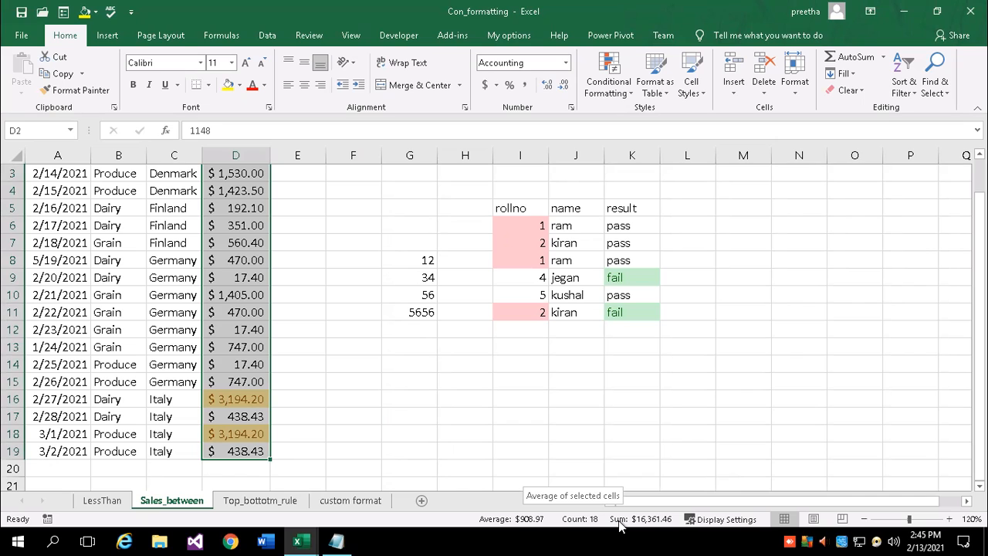
Apply an Above Average rule to column D using Green Fill with Dark Green Text
left_click(626, 85)
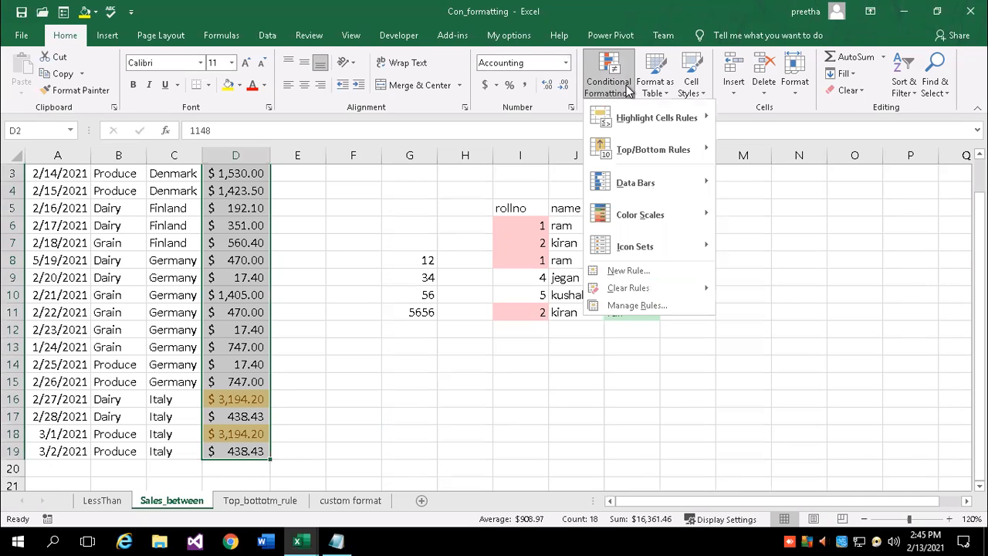
mouse_move(657, 154)
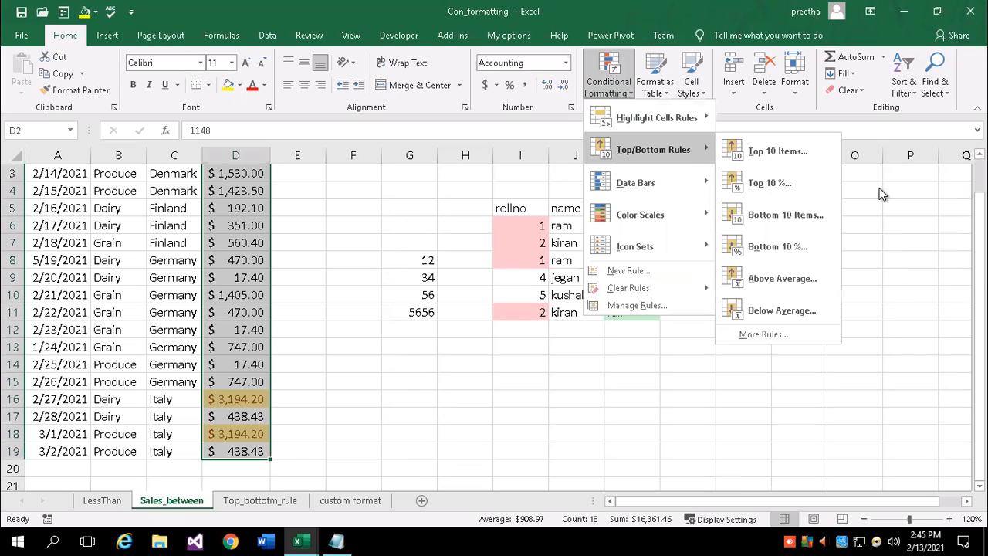
left_click(787, 282)
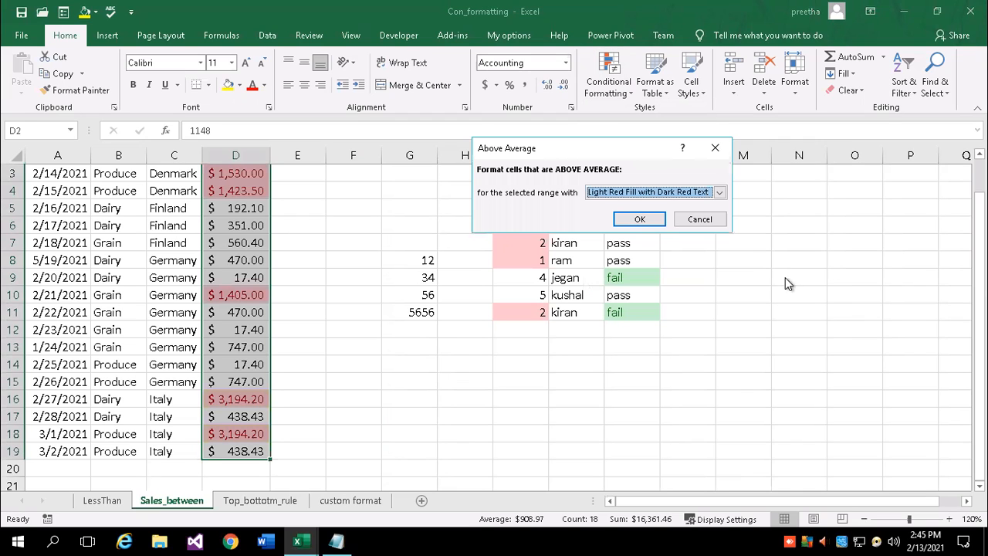
left_click(719, 192)
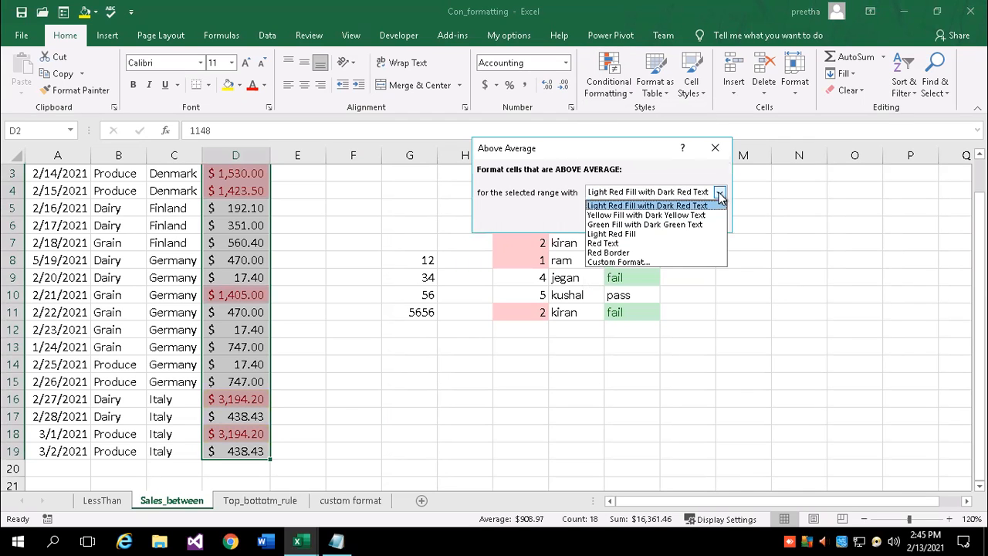
left_click(616, 224)
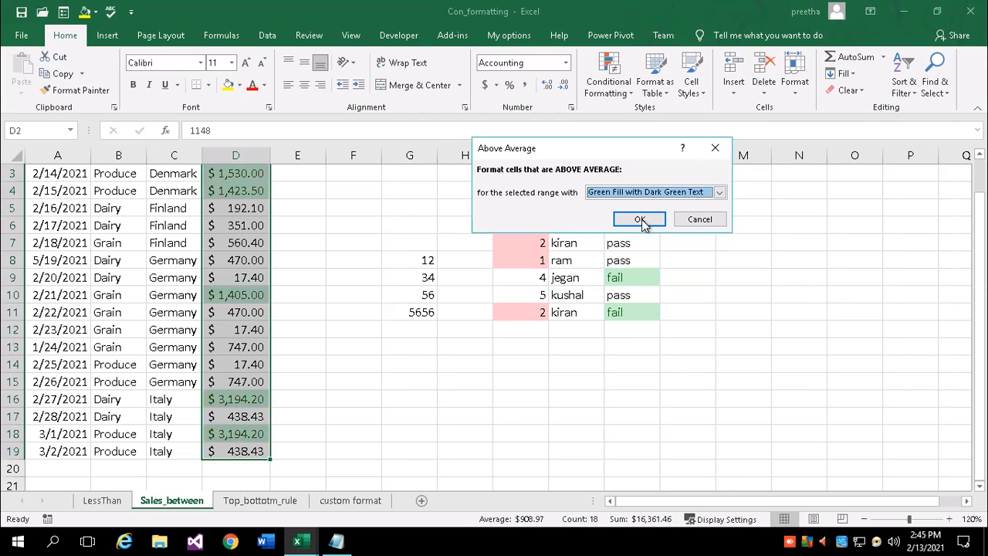
left_click(640, 219)
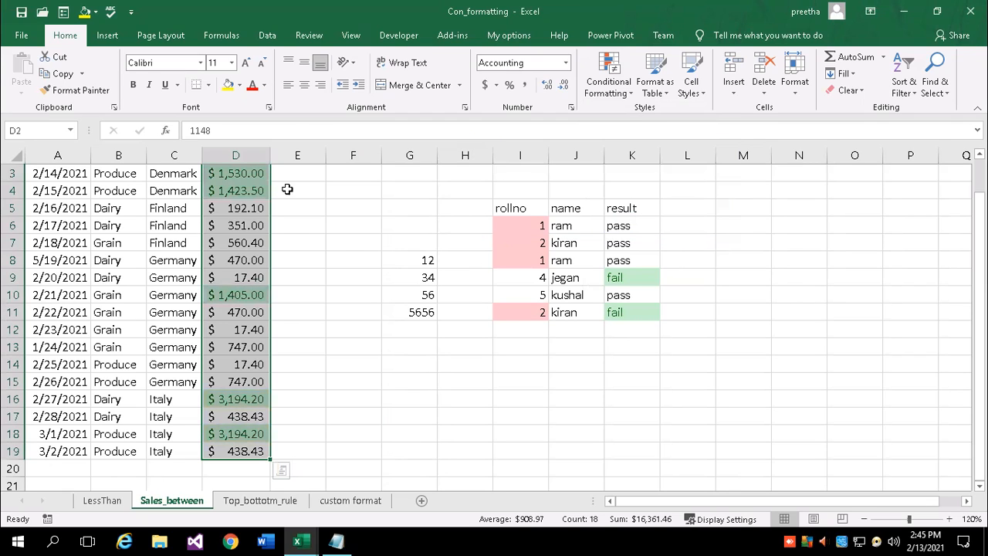
Clear all formats from the Amount cells and reapply the $ Accounting format
left_click(847, 91)
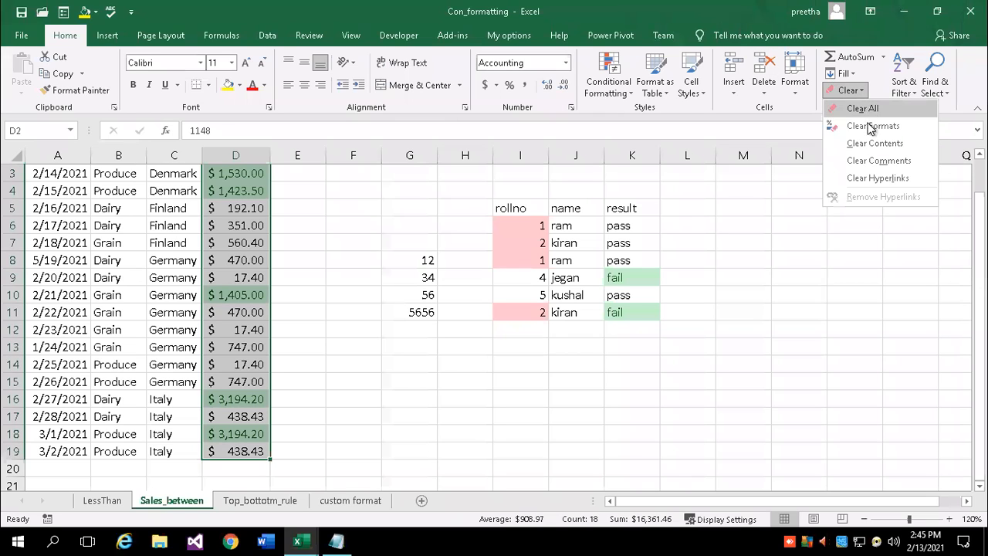
left_click(871, 125)
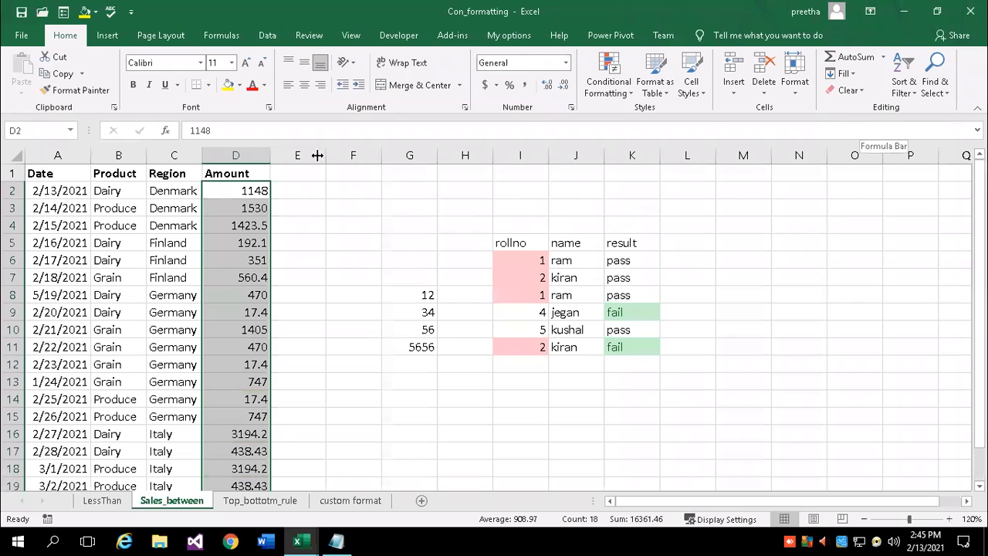
left_click(487, 86)
Add an Above Average rule whose custom format uses a light gold pattern colour
left_click(622, 85)
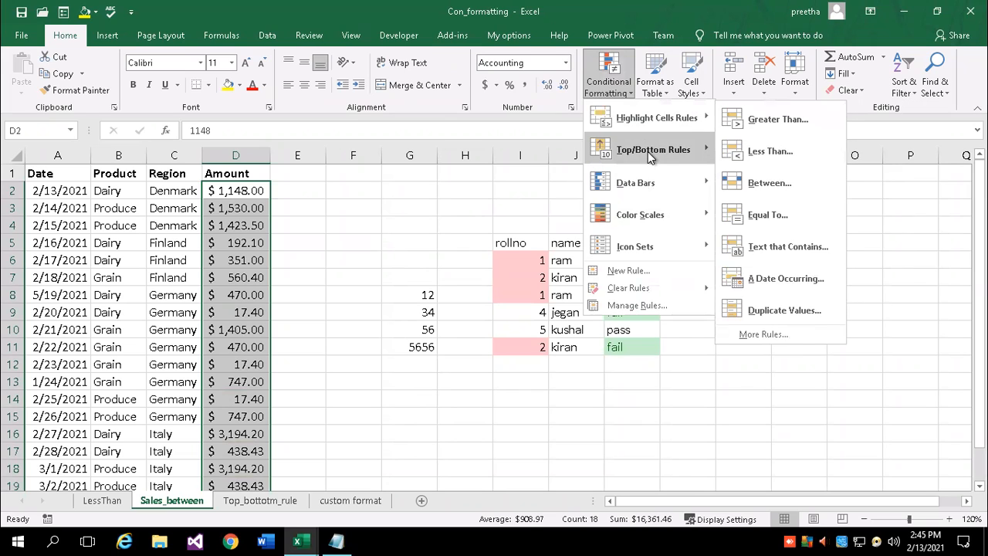
left_click(807, 276)
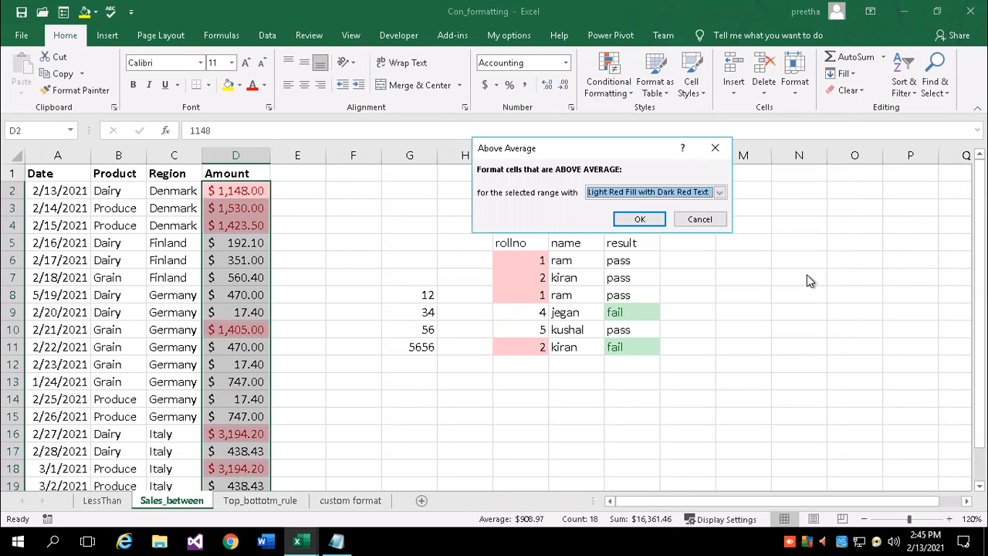
left_click(718, 192)
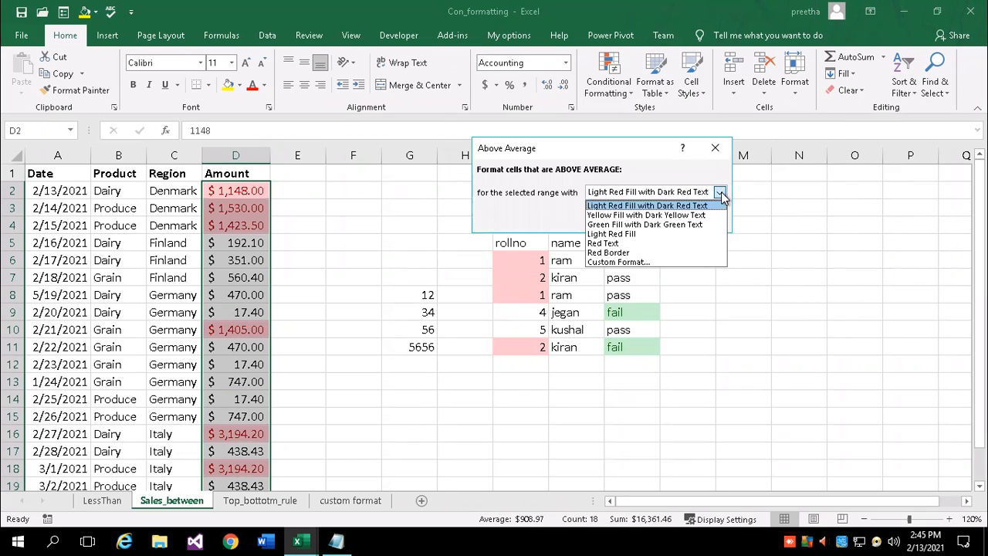
left_click(606, 262)
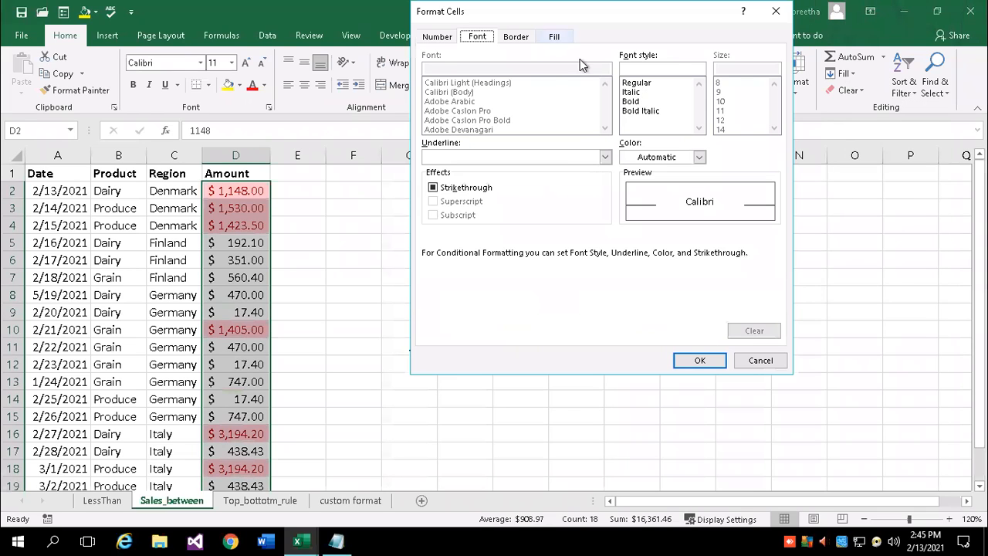
left_click(663, 70)
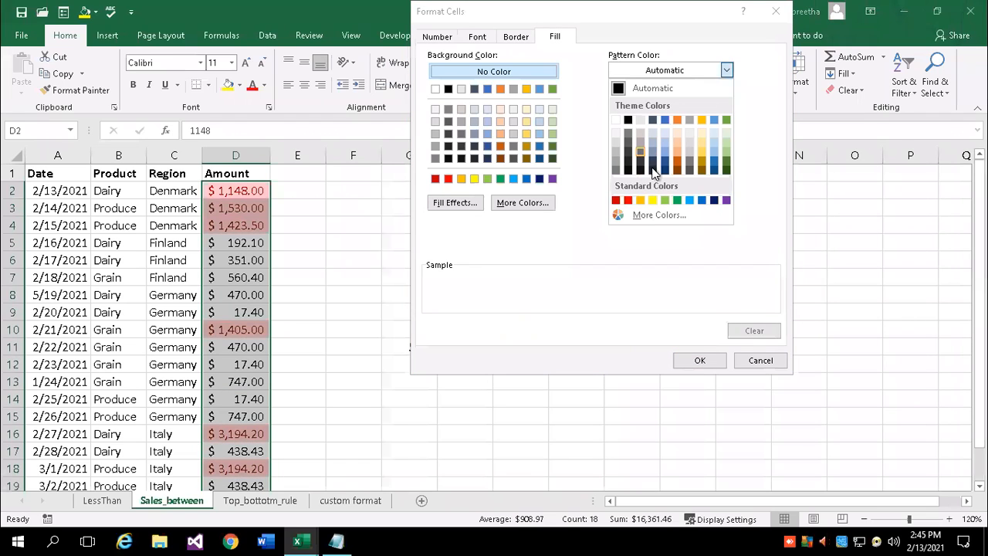
left_click(701, 145)
left_click(707, 363)
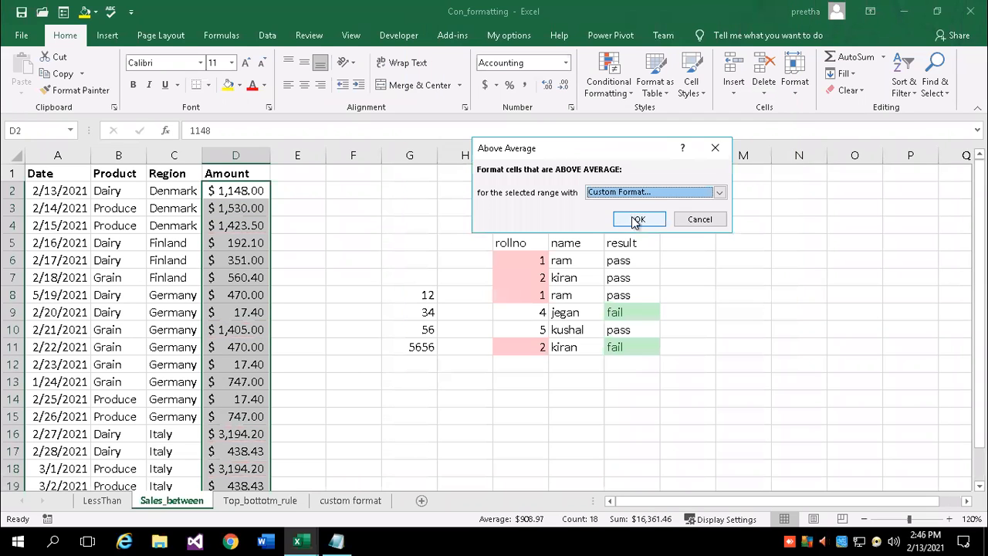
left_click(633, 219)
left_click(352, 316)
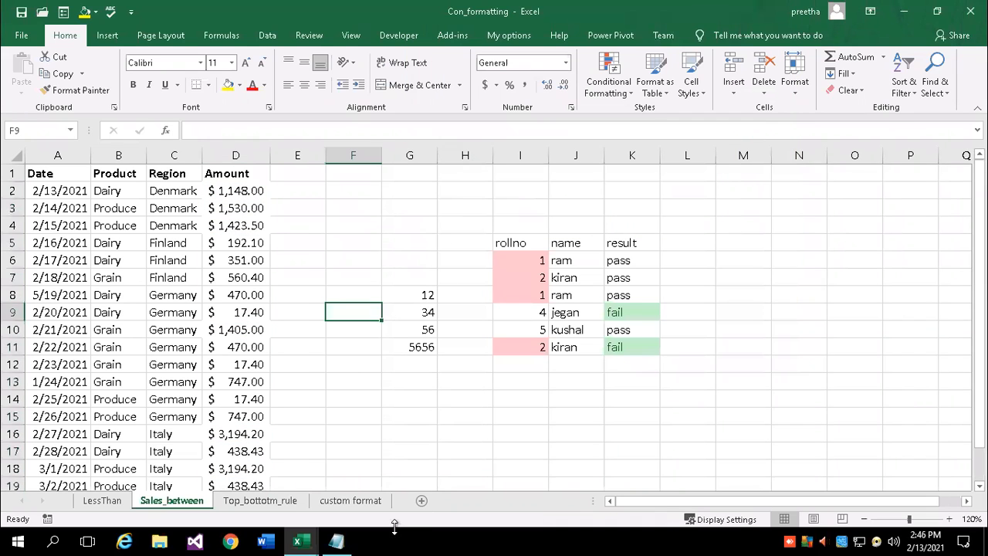
scroll(582, 535, "down", 1)
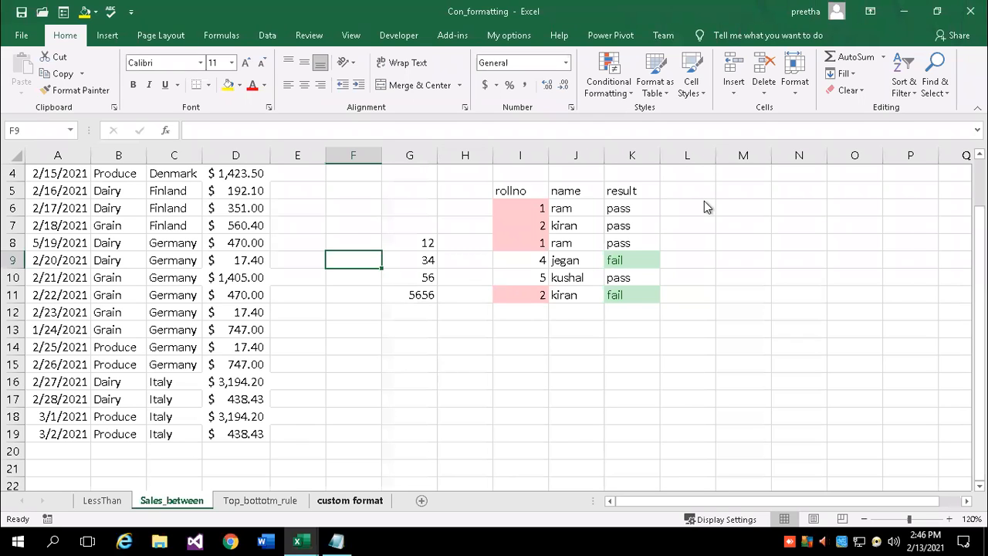
left_click(481, 378)
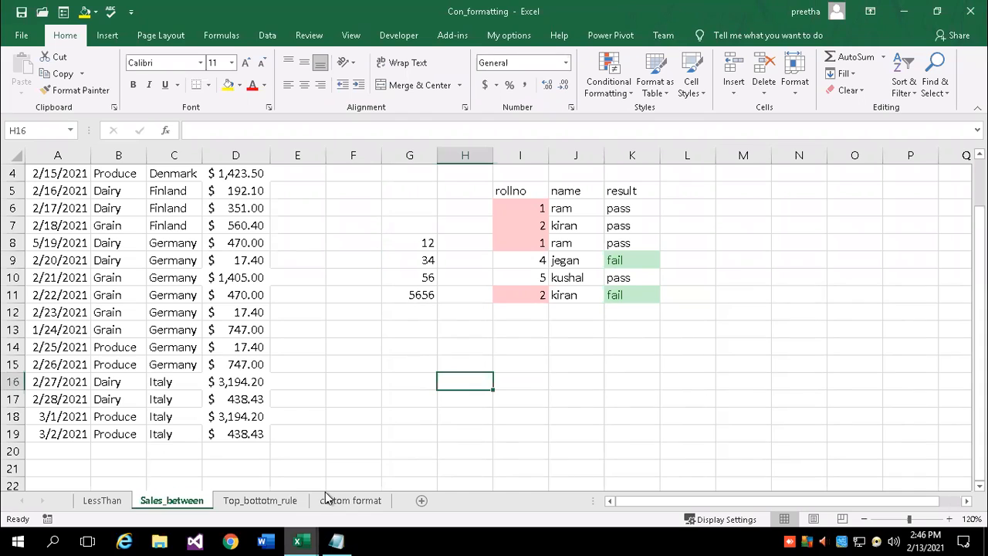
left_click(339, 366)
left_click(321, 238)
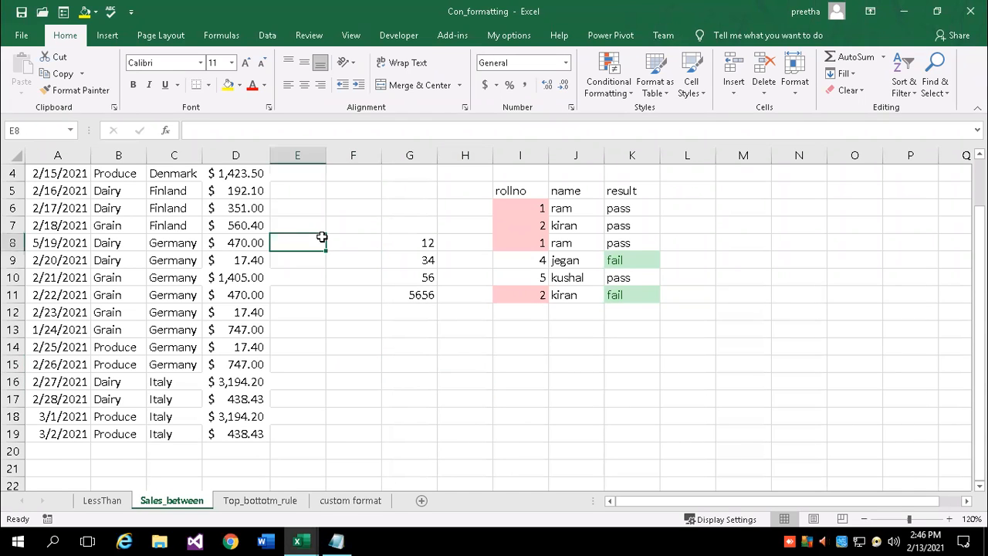
scroll(262, 277, "up", 1)
left_click_drag(236, 185, 236, 381)
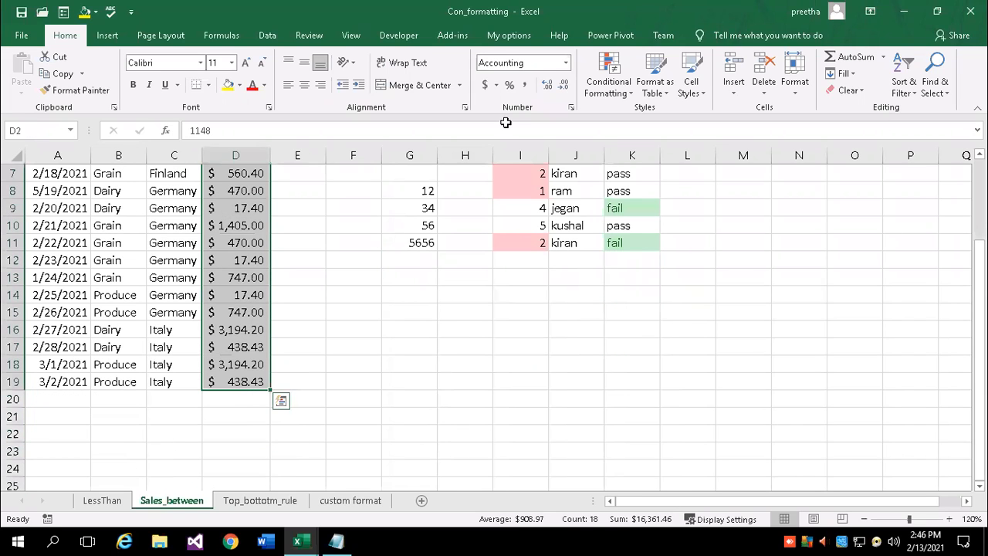
Change the Amount column's number format to General
left_click(483, 89)
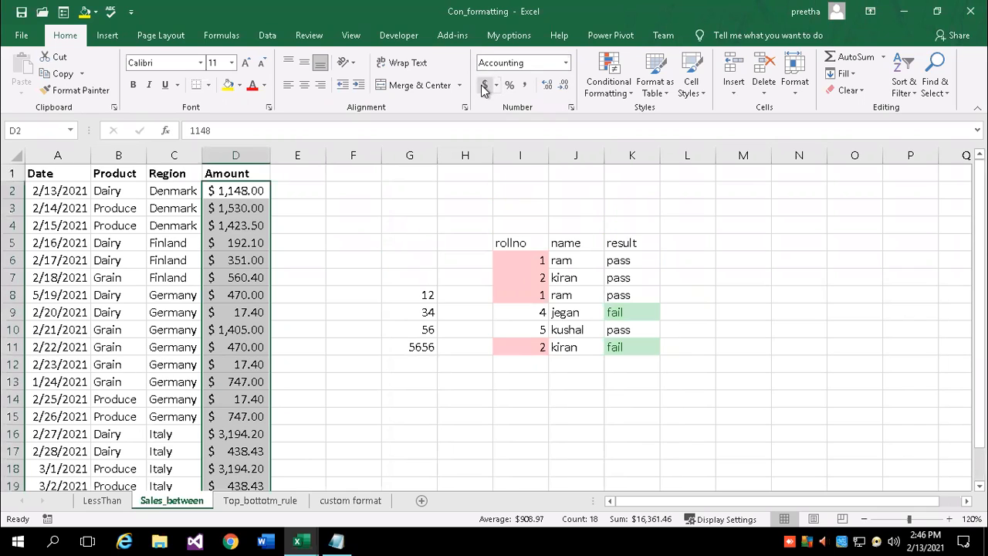
left_click(496, 85)
left_click(497, 85)
left_click(566, 63)
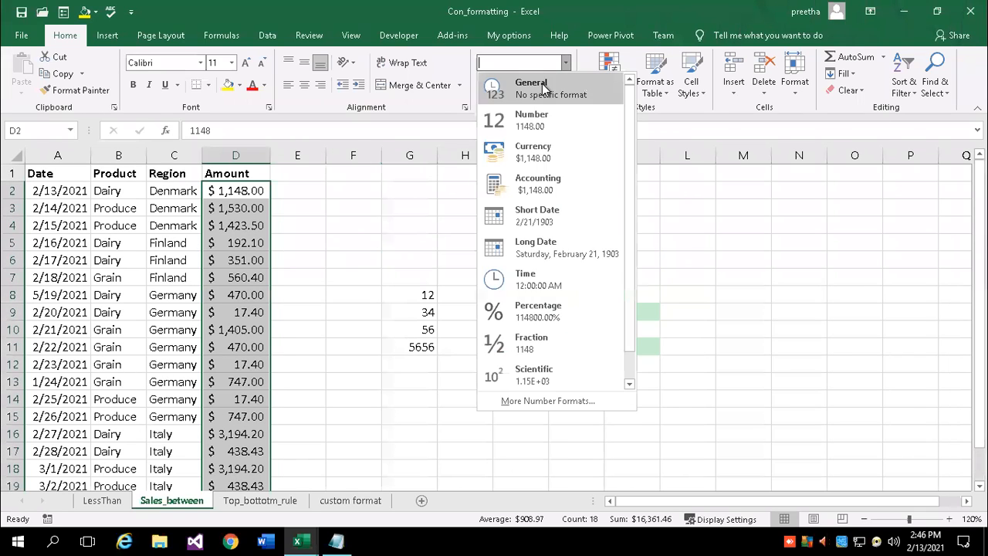
left_click(545, 88)
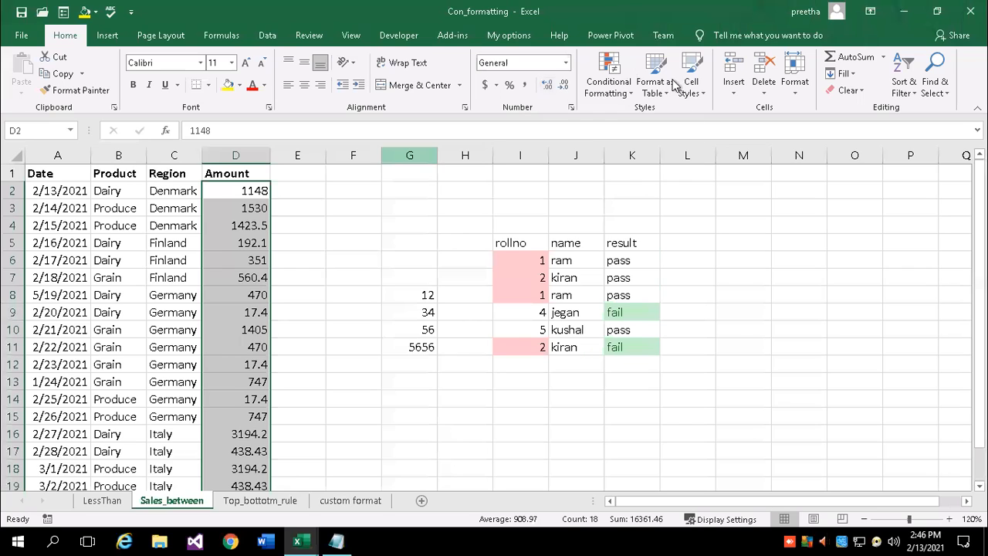
Apply an Above Average rule with the default Light Red Fill with Dark Red Text
left_click(620, 85)
mouse_move(665, 150)
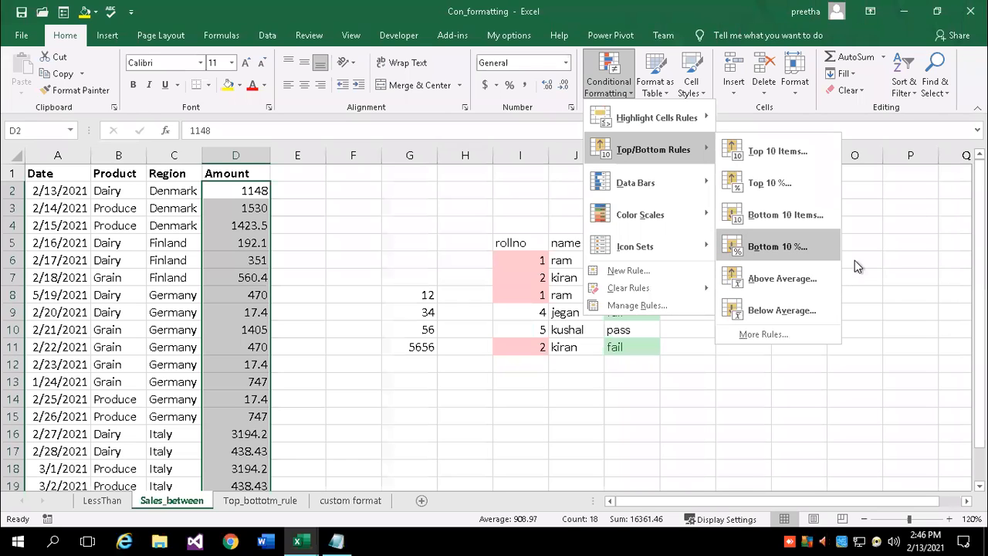
left_click(795, 279)
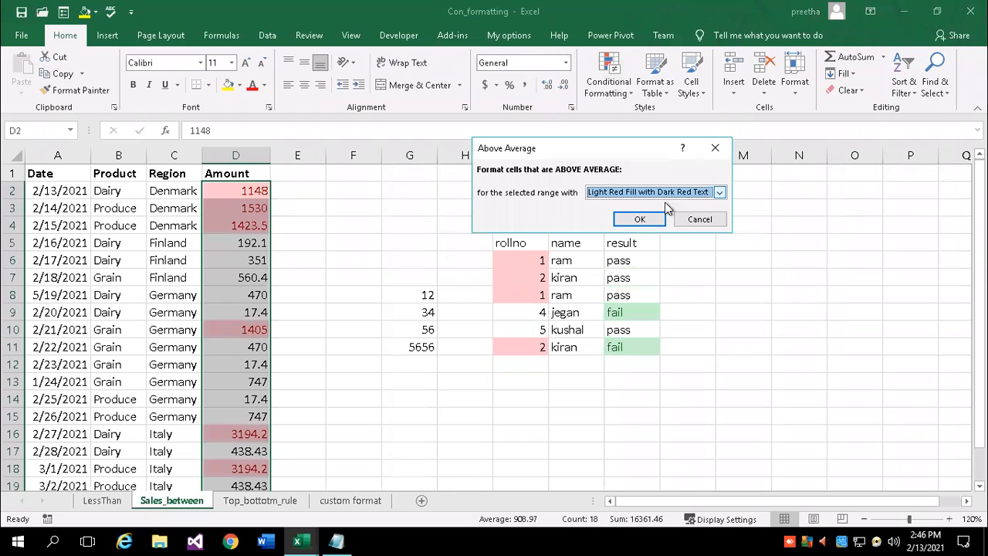
left_click(654, 220)
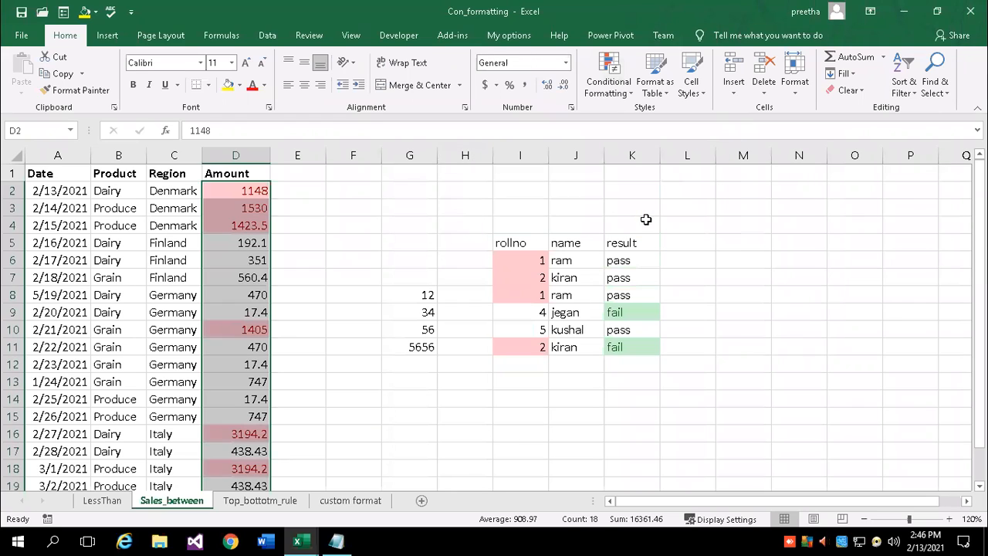
left_click(334, 254)
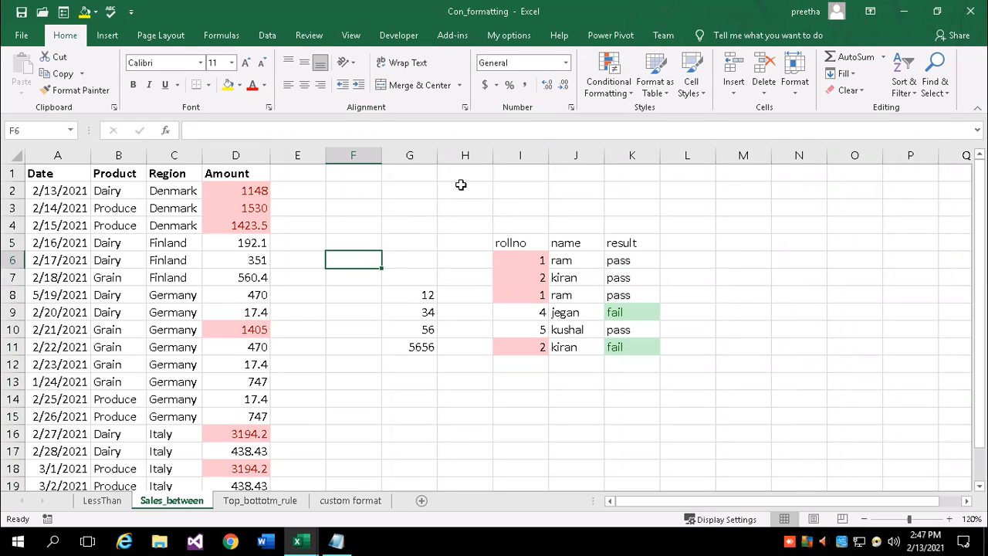
Browse the Conditional Formatting menu, dismiss it, and go to the Top_bottotm_rule sheet
left_click(632, 93)
mouse_move(664, 116)
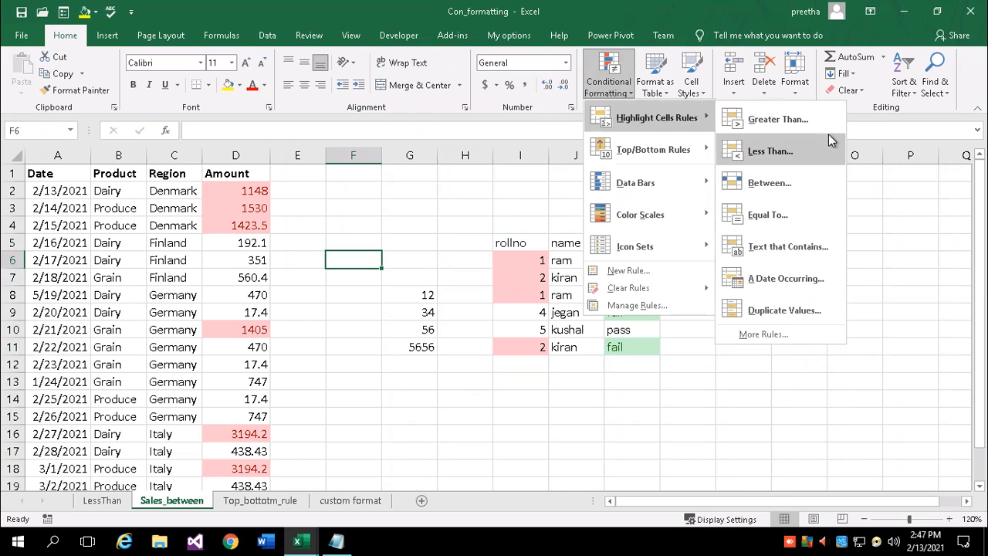
mouse_move(694, 155)
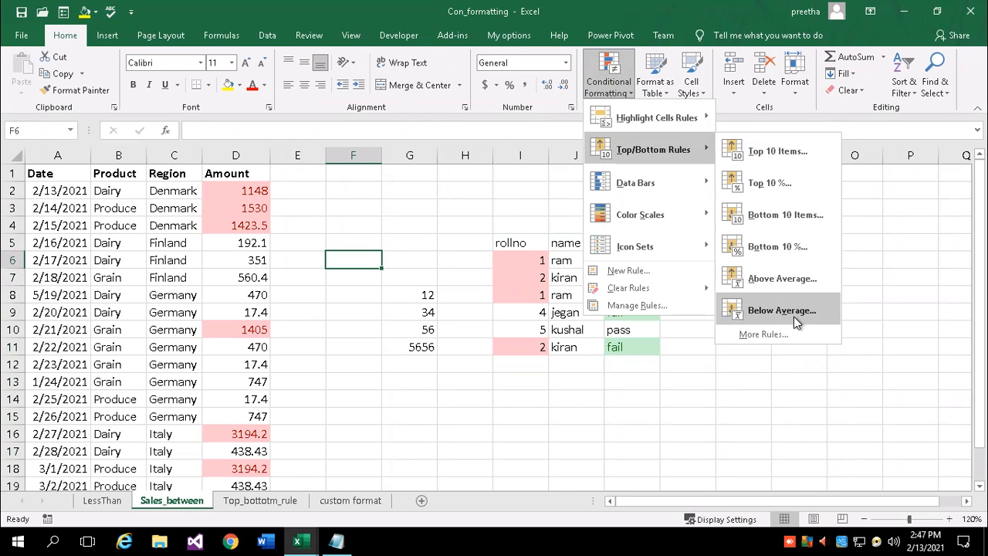
mouse_move(631, 187)
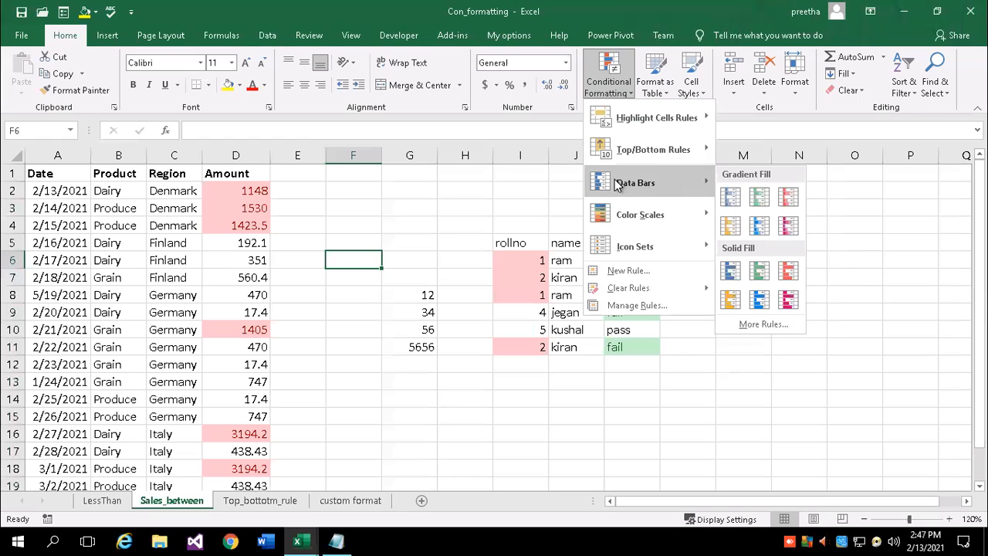
left_click(349, 370)
left_click(272, 505)
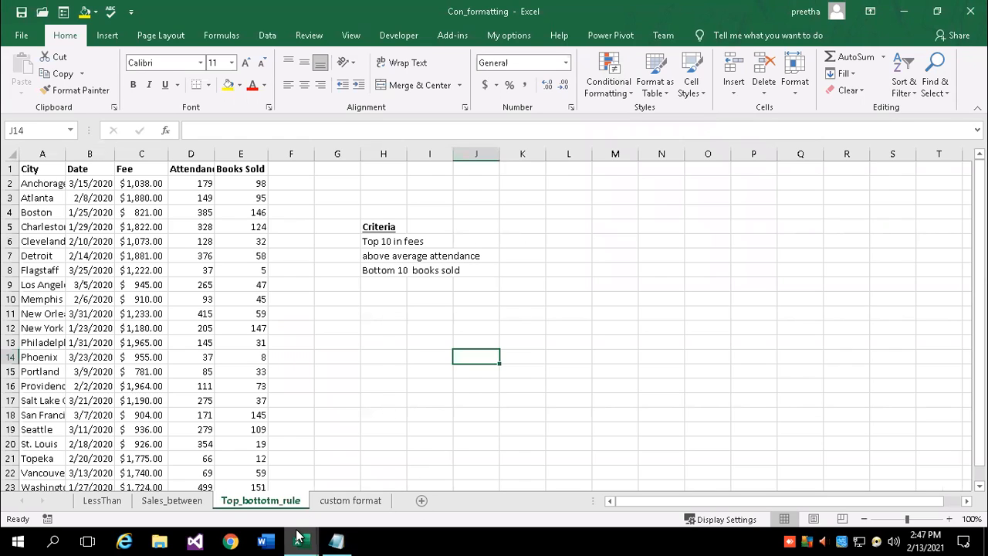
Insert a new blank worksheet and zoom in on it
left_click(337, 385)
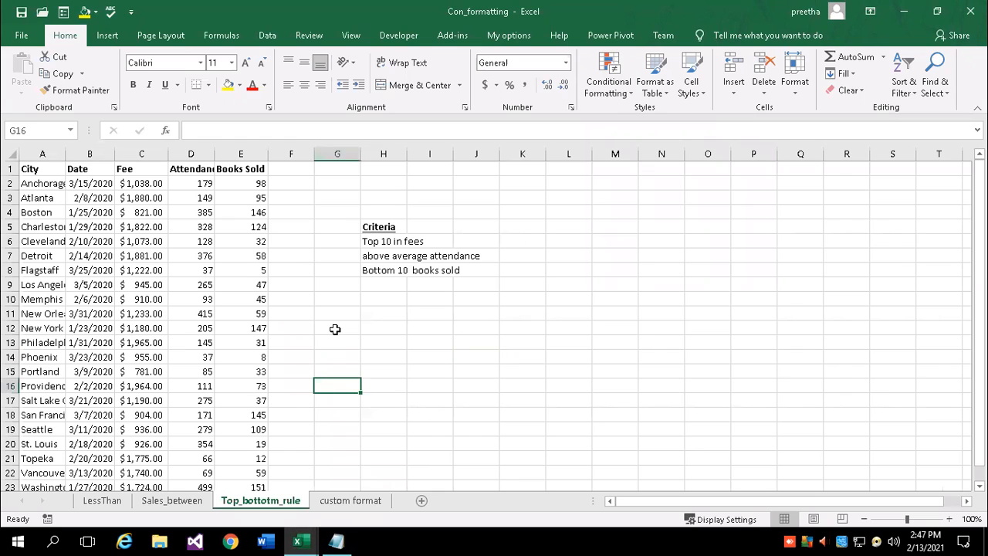
left_click(422, 500)
left_click(949, 518)
left_click(949, 519)
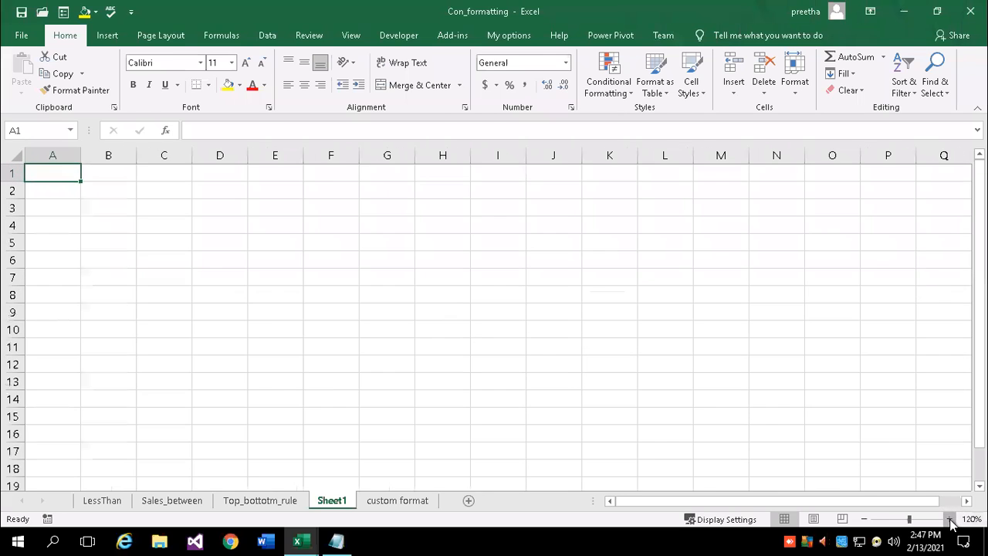
left_click(949, 519)
left_click(949, 518)
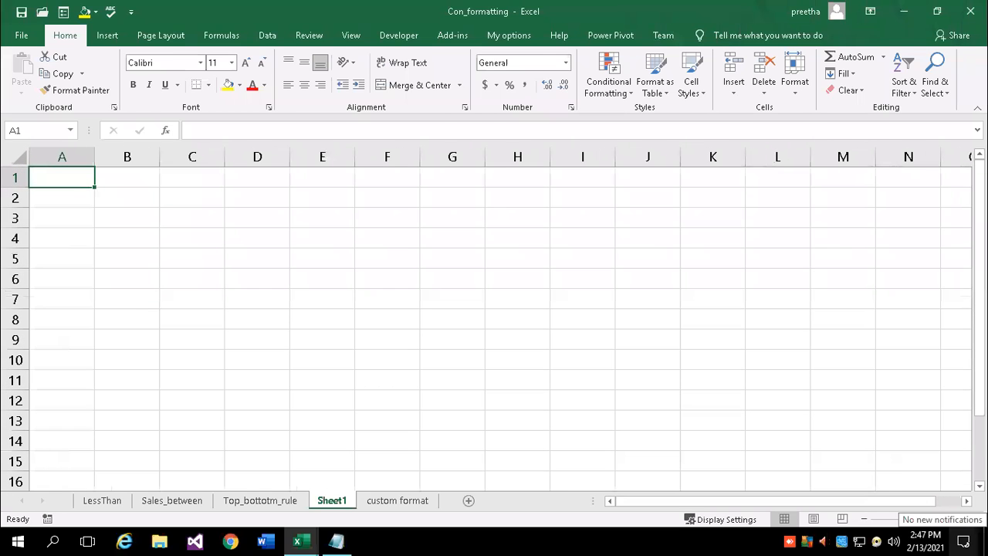
Type headers empid and sales, then fill empid 1 to 12 down A2:A13
type("ro")
key("BackSpace")
key("BackSpace")
type("empid")
key("Tab")
type("sales")
key("Return")
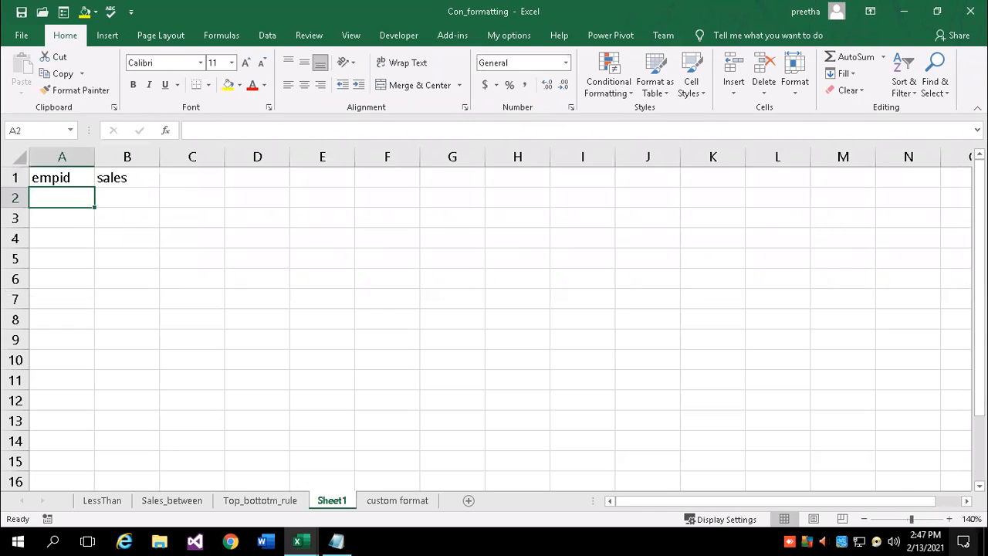
type("1")
key("Return")
type("2")
key("Return")
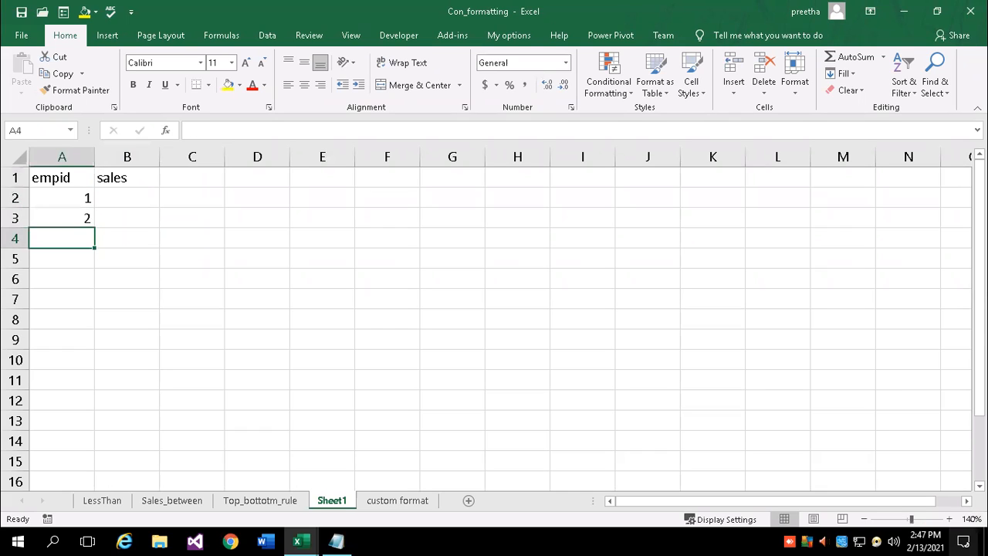
key("Up")
left_click(72, 205)
left_click_drag(73, 207, 74, 433)
Enter sales 14, 25, 50, 0, 36 and 44 in B2:B7
left_click(117, 198)
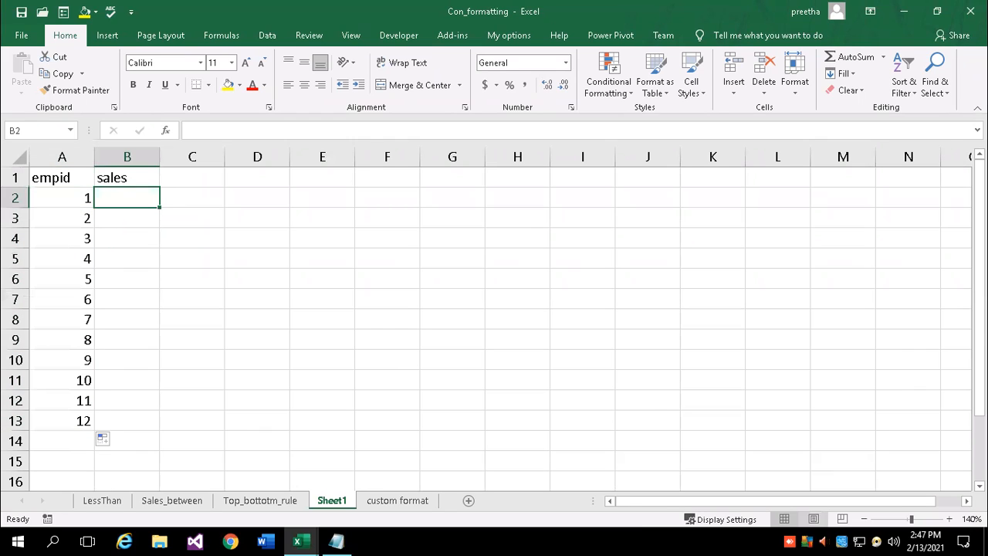
type("14")
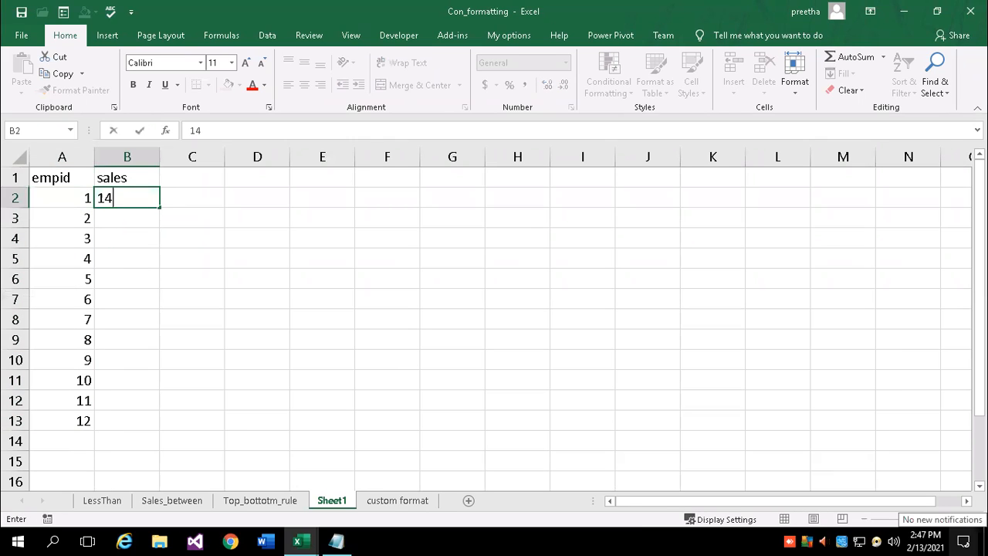
key("Return")
type("25")
key("Return")
type("50")
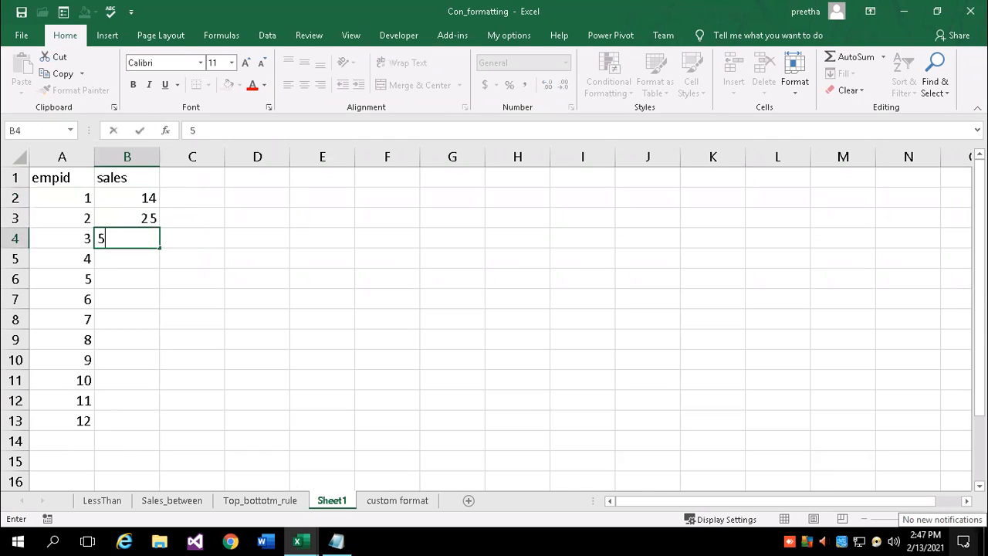
key("Return")
type("0")
key("Return")
type("36")
key("Return")
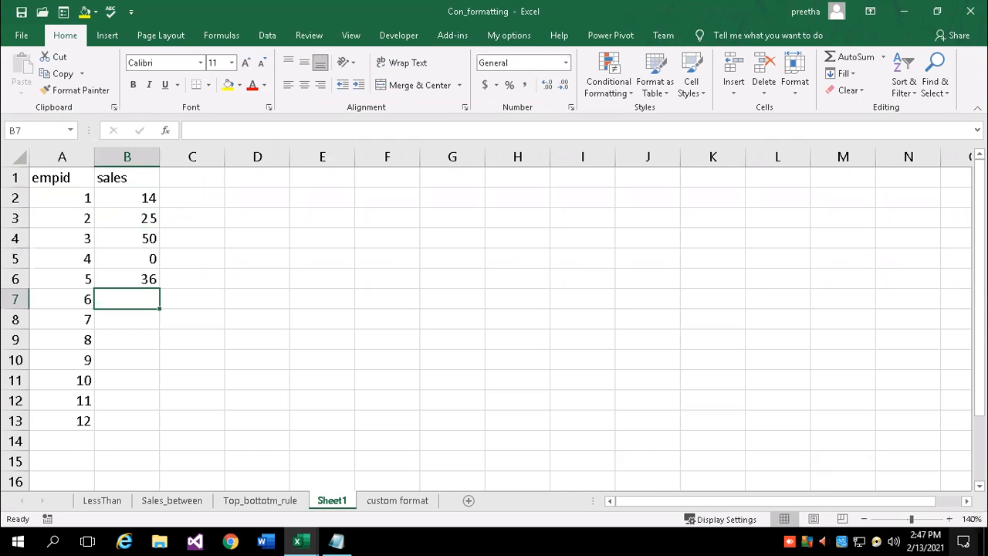
type("44")
key("Return")
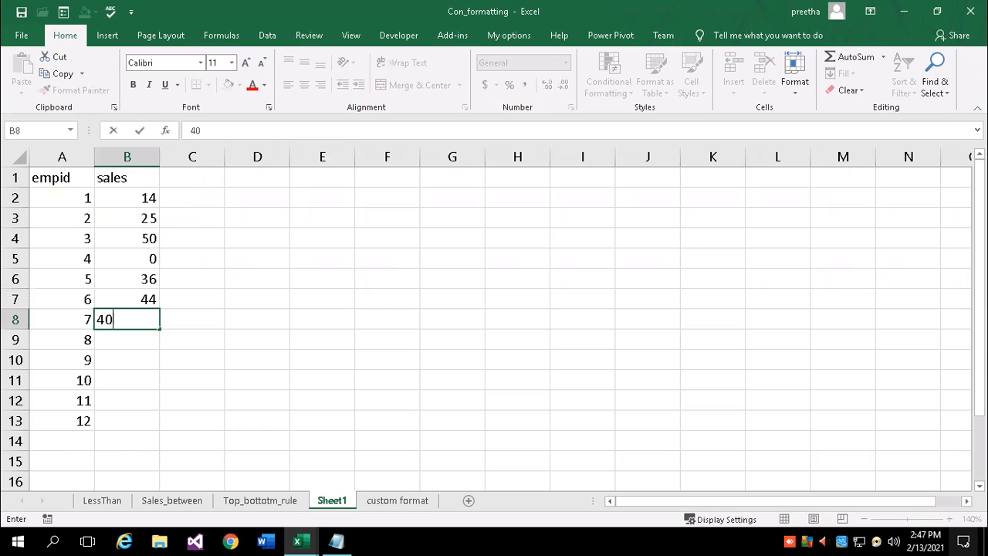
Enter sales 40, 50, 20, 31, 10 and 2 in B8:B13
key("Return")
type("50")
key("Return")
type("20")
key("Return")
type("31")
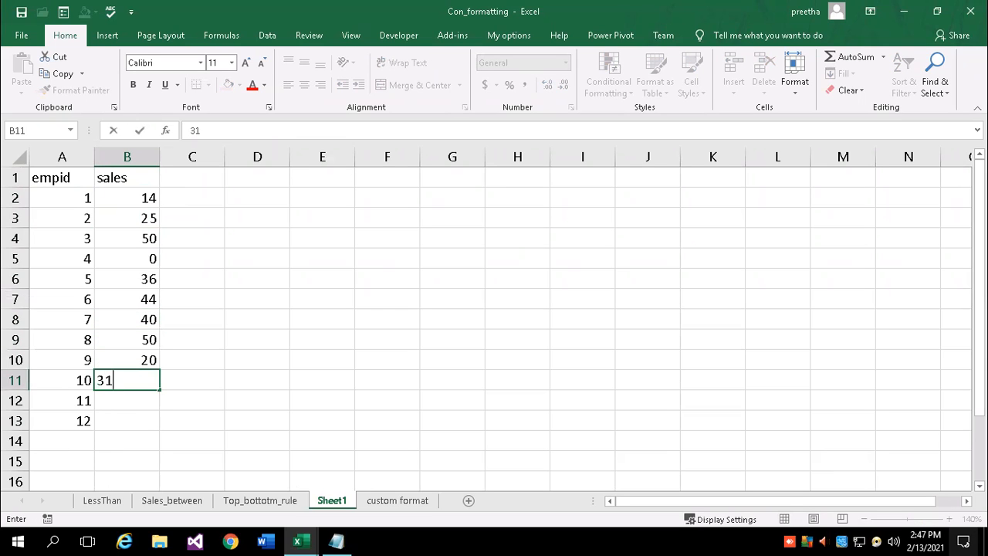
key("Return")
type("10")
key("Return")
type("2")
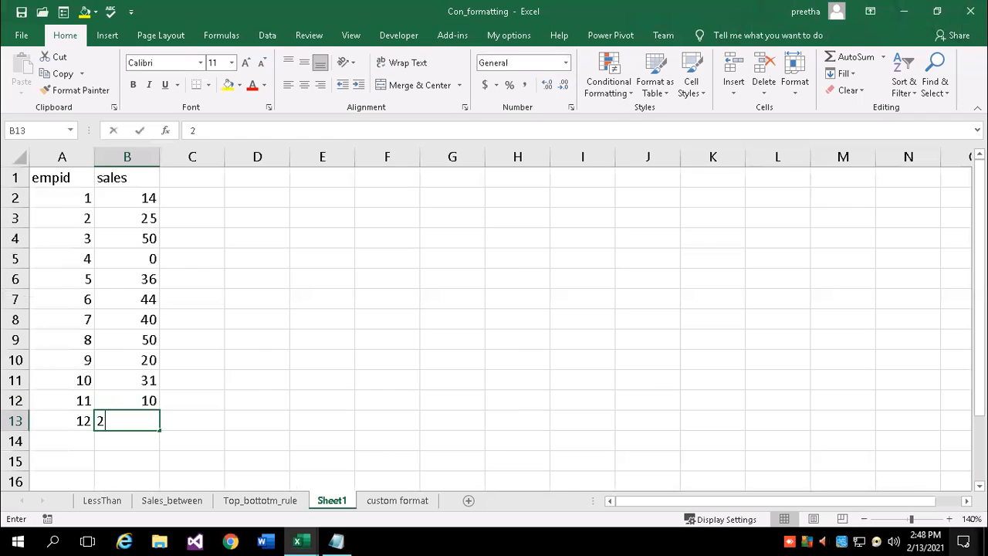
key("Return")
Apply blue Gradient Fill data bars to the sales range B2:B13
left_click_drag(130, 199, 127, 441)
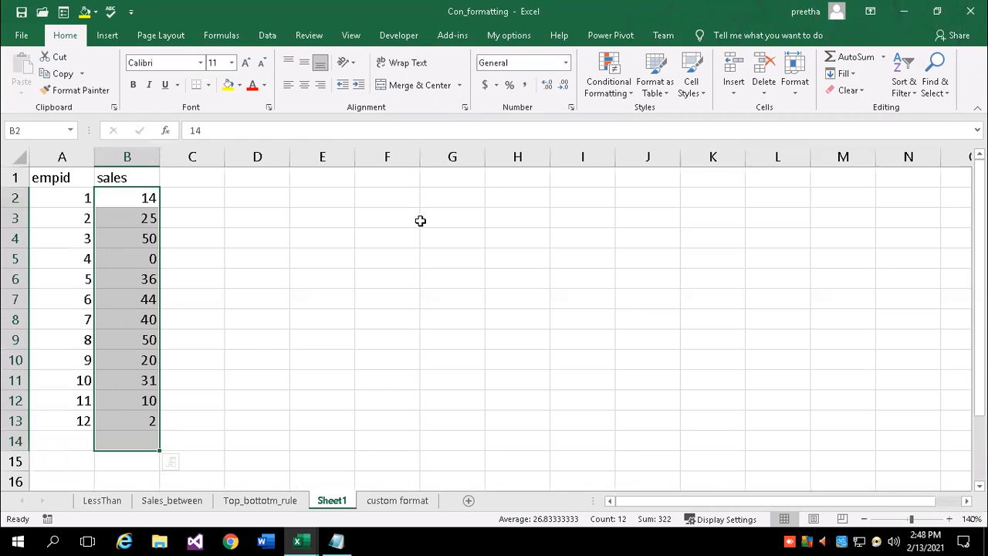
left_click(633, 97)
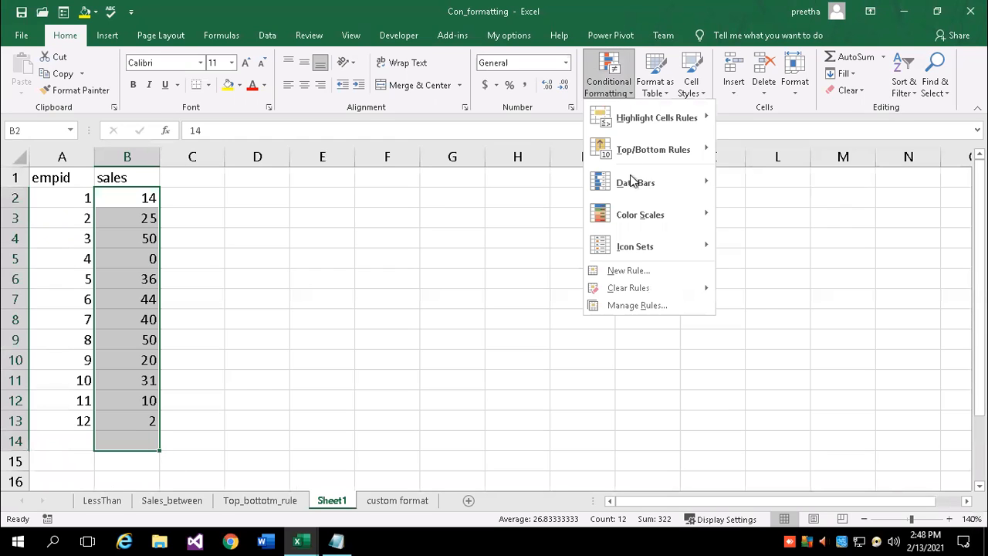
mouse_move(634, 185)
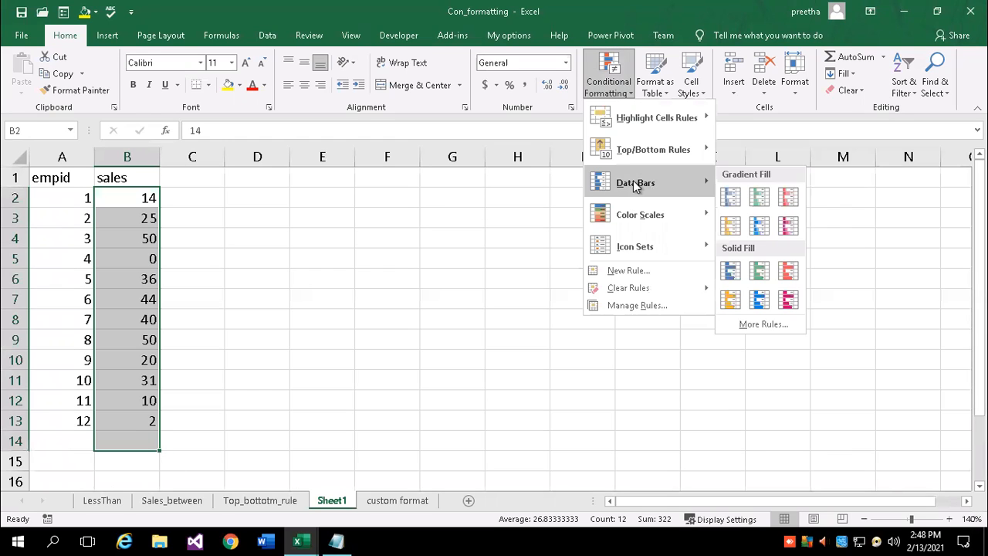
left_click(730, 198)
left_click(206, 264)
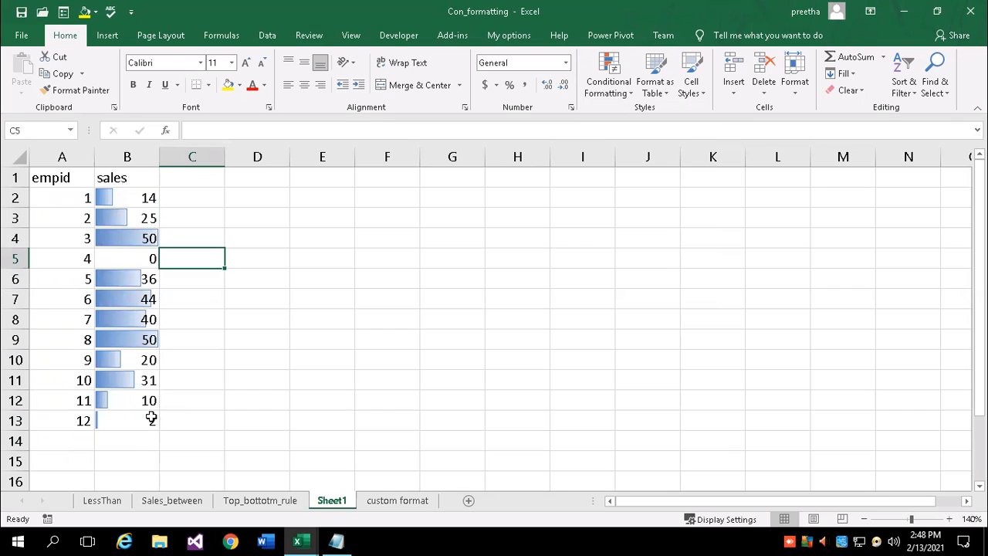
Compare bar lengths: full bars for the 50s, shortest for 2, empty for 0
left_click(127, 259)
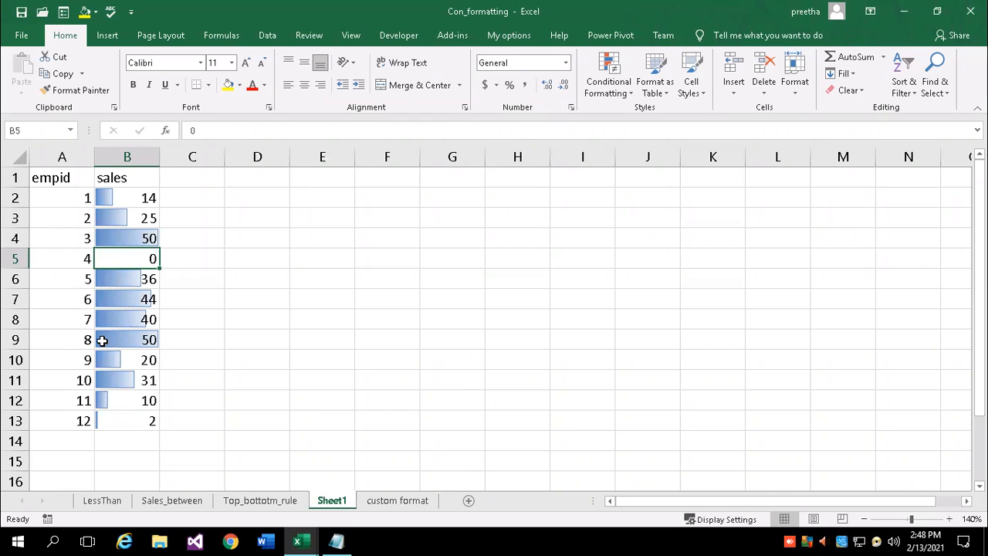
left_click(180, 340)
left_click(108, 342)
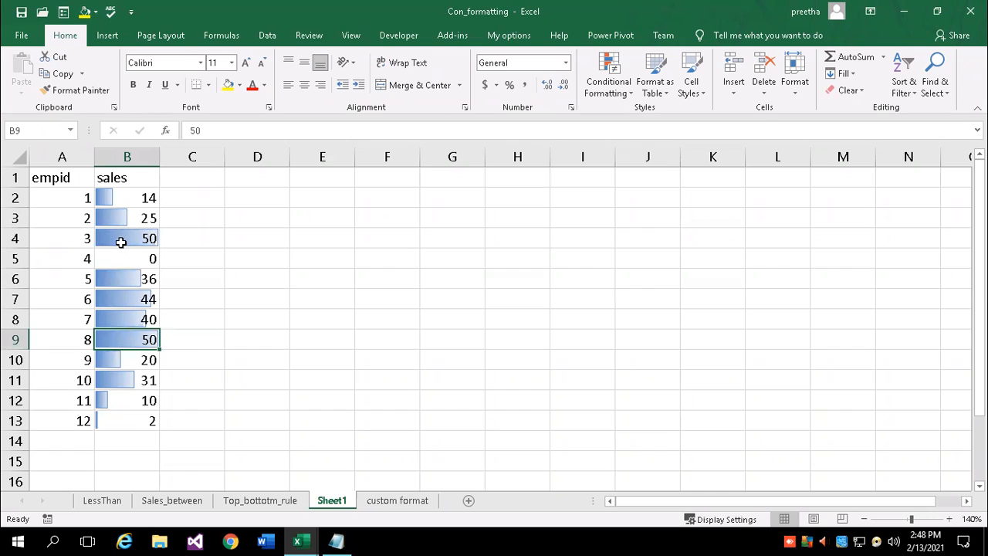
left_click(121, 243)
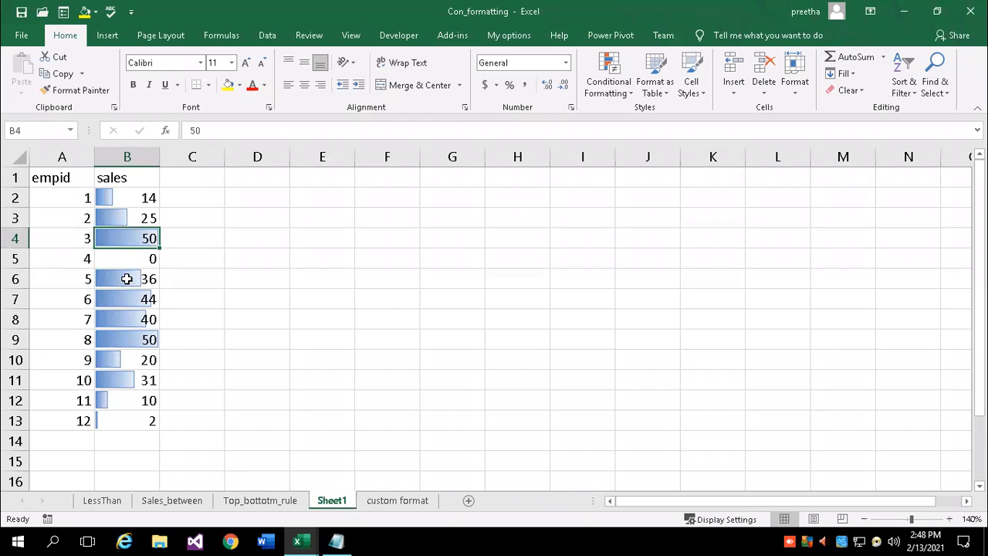
left_click(135, 360)
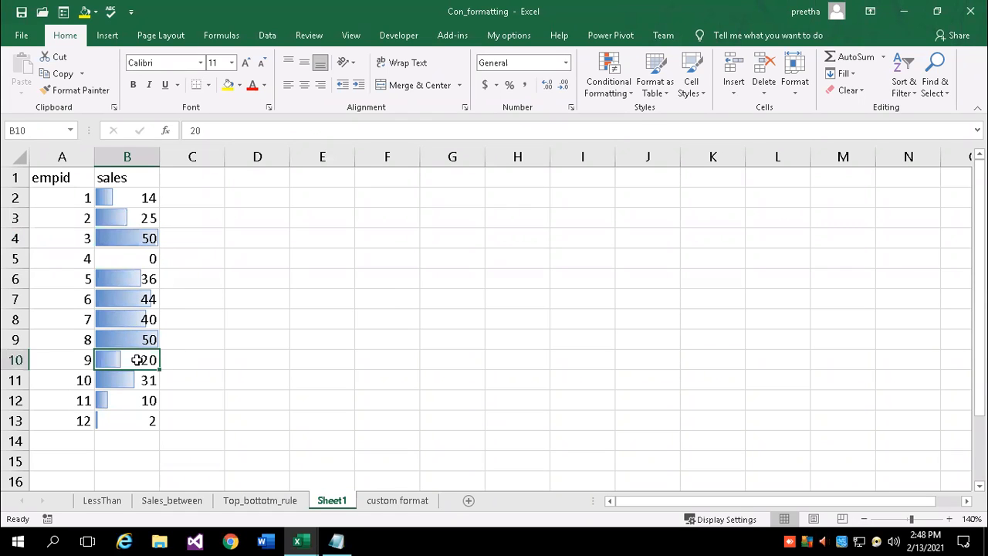
left_click(136, 218)
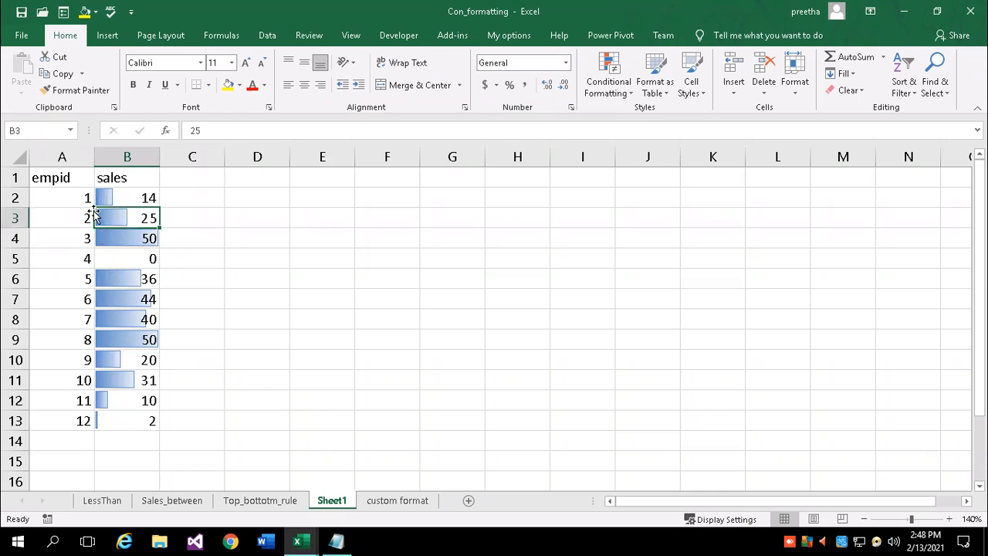
left_click(192, 293)
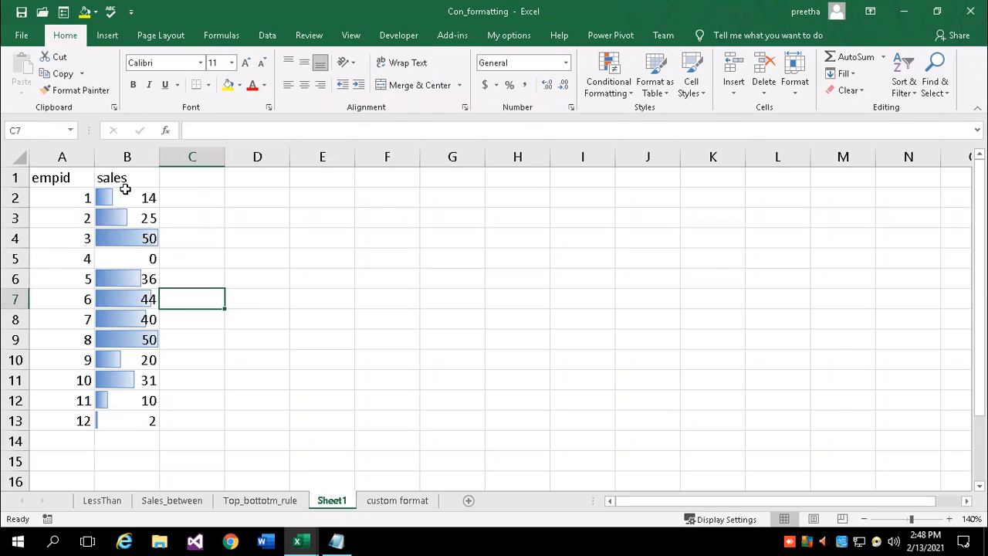
left_click(112, 236)
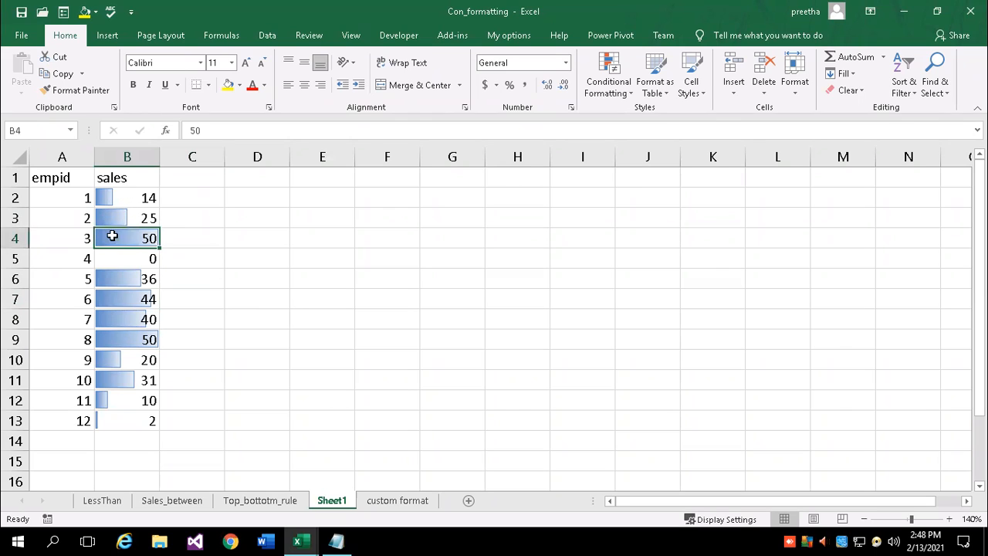
left_click_drag(155, 236, 51, 236)
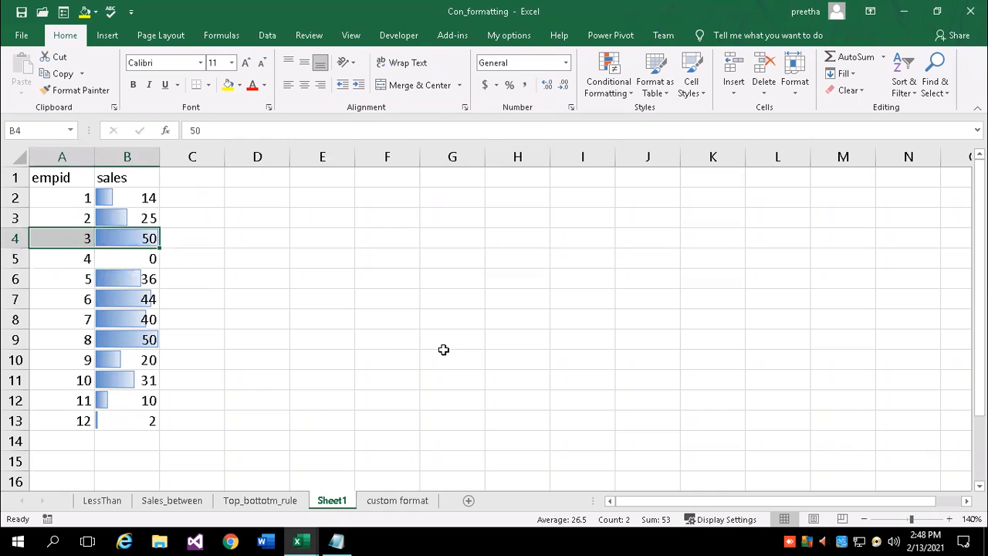
left_click(127, 423)
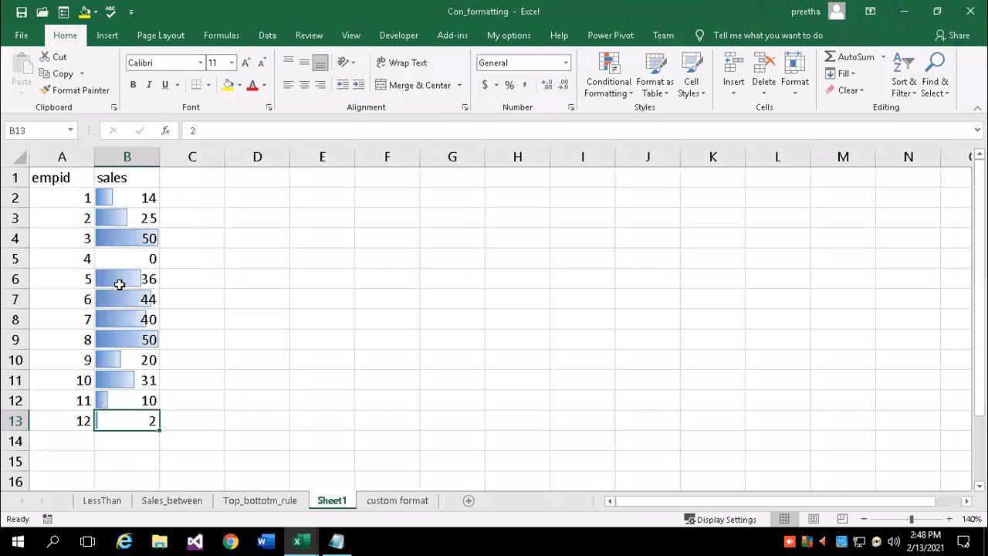
left_click(124, 259)
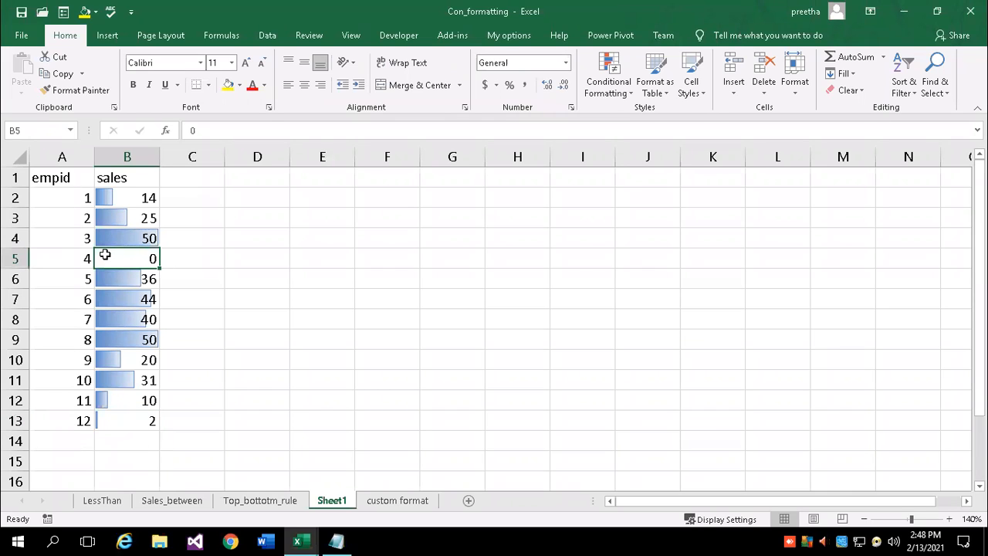
left_click(196, 282)
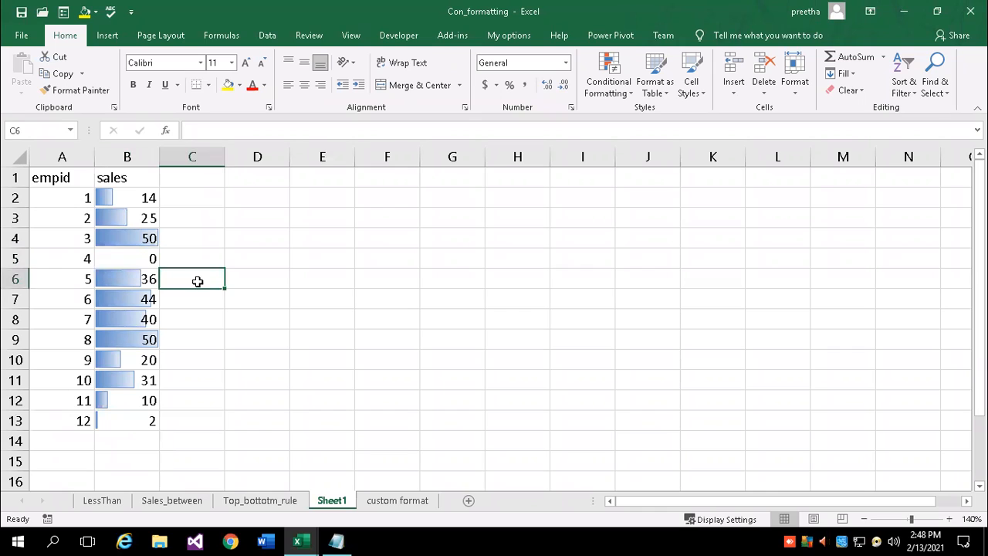
left_click(615, 96)
mouse_move(629, 190)
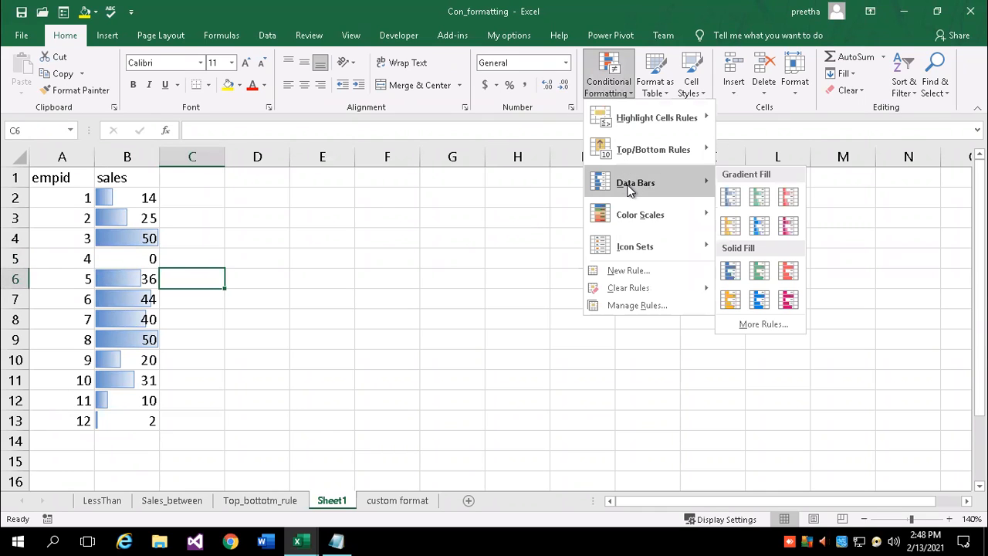
left_click(135, 193)
left_click_drag(132, 194, 124, 423)
left_click(606, 91)
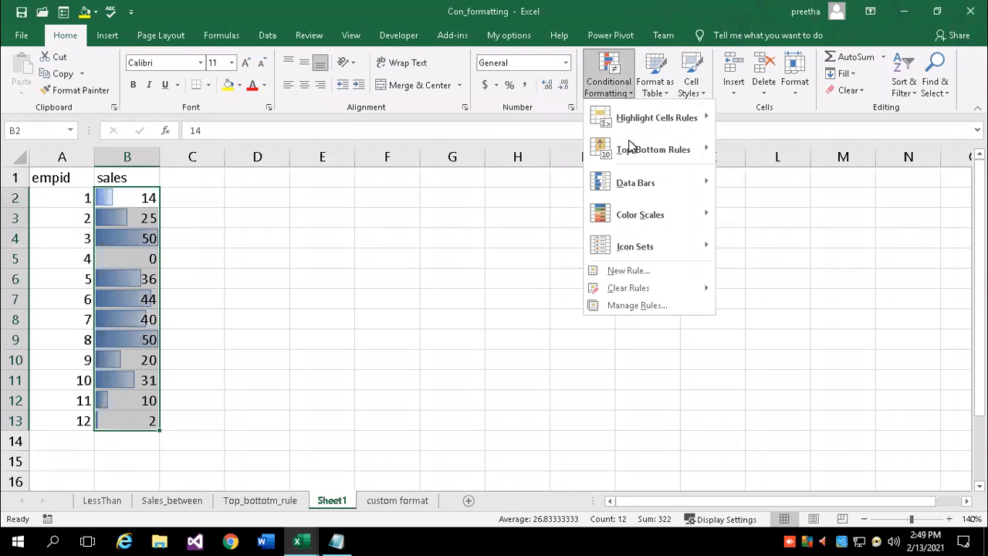
mouse_move(635, 185)
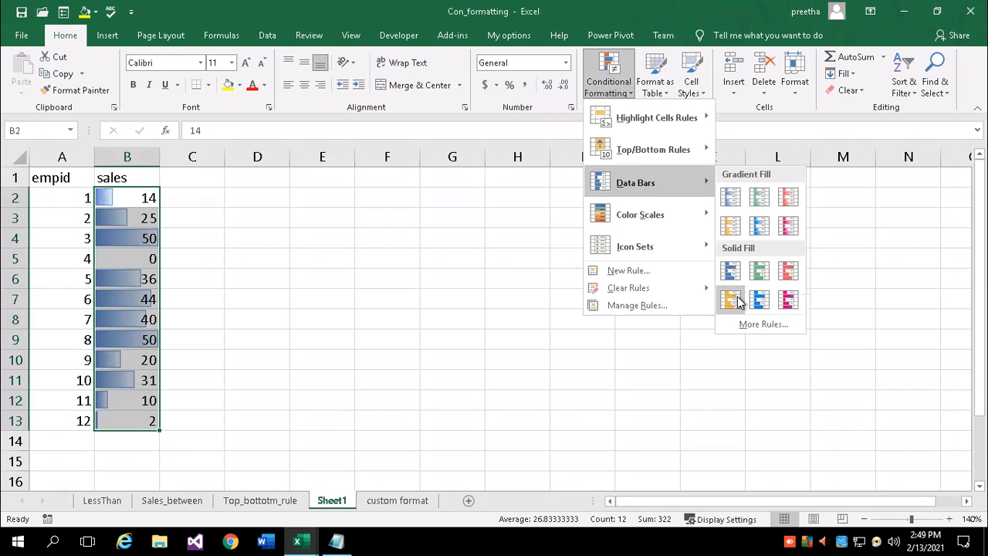
left_click(784, 272)
left_click(332, 318)
left_click_drag(127, 198, 150, 421)
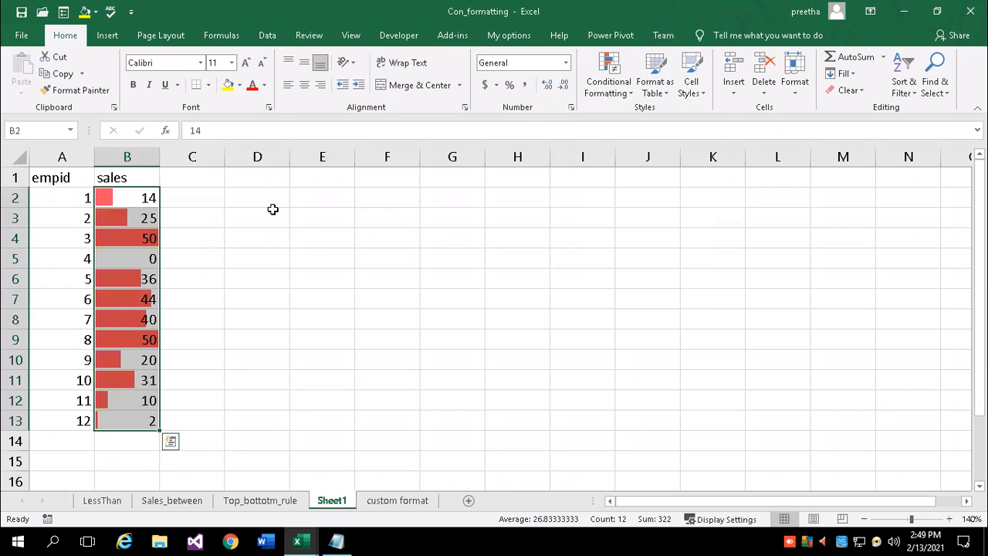
left_click(263, 86)
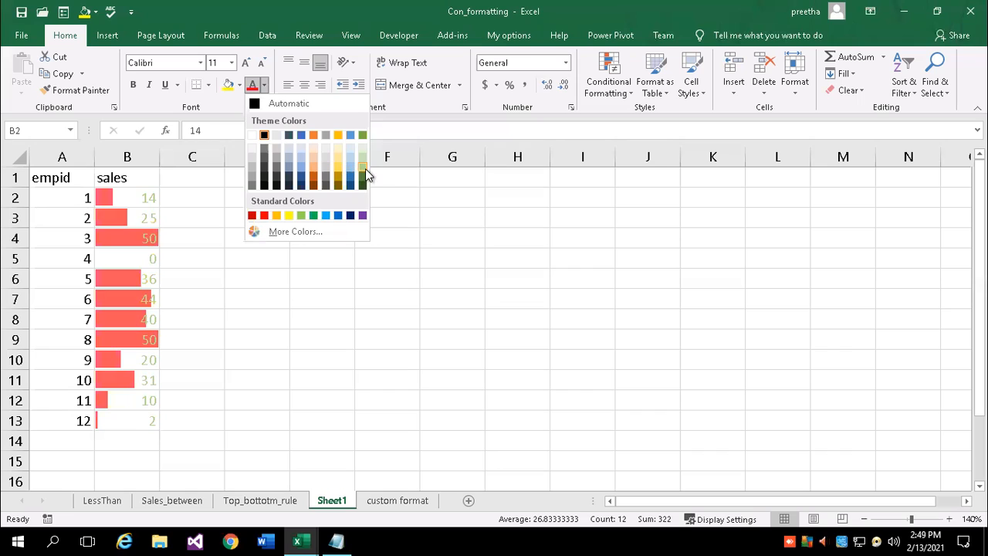
left_click(259, 104)
left_click(258, 262)
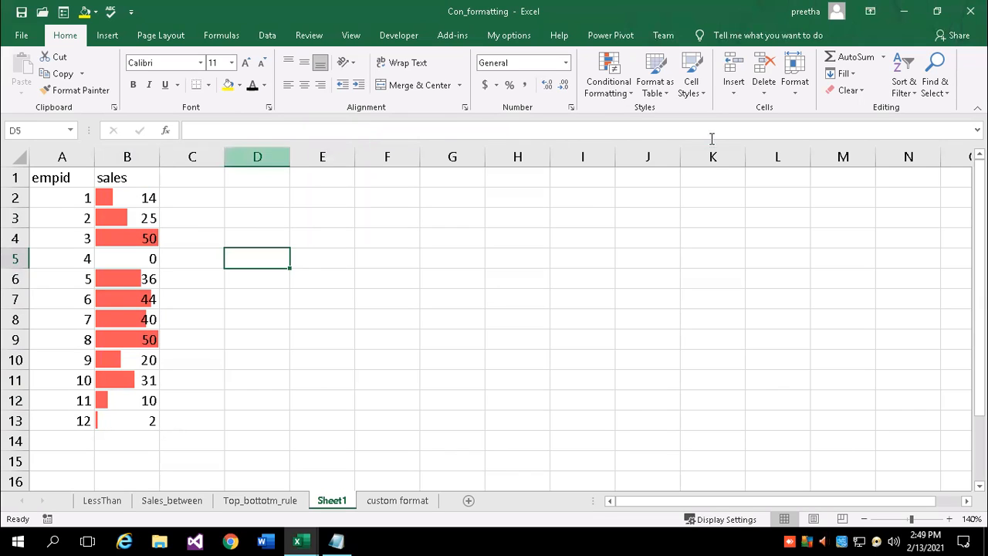
left_click(622, 89)
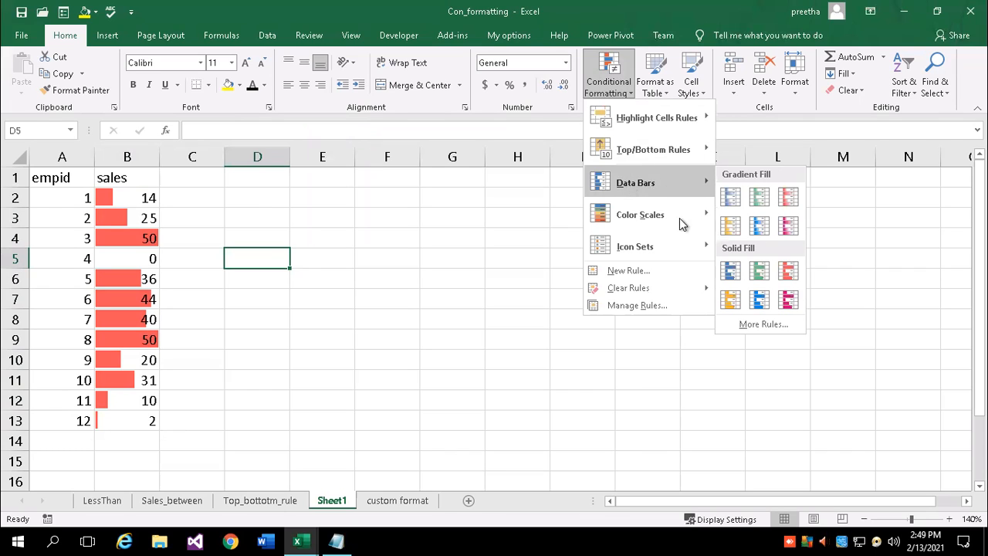
left_click(129, 194)
left_click_drag(127, 197, 131, 421)
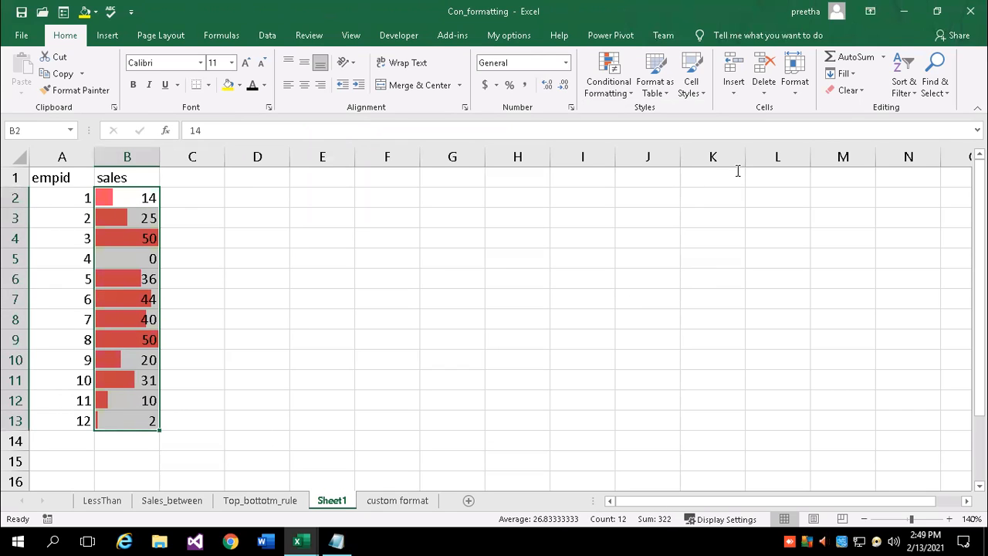
Clear the data bars from B2:B13 and apply the Red-Yellow-Green colour scale
left_click(847, 90)
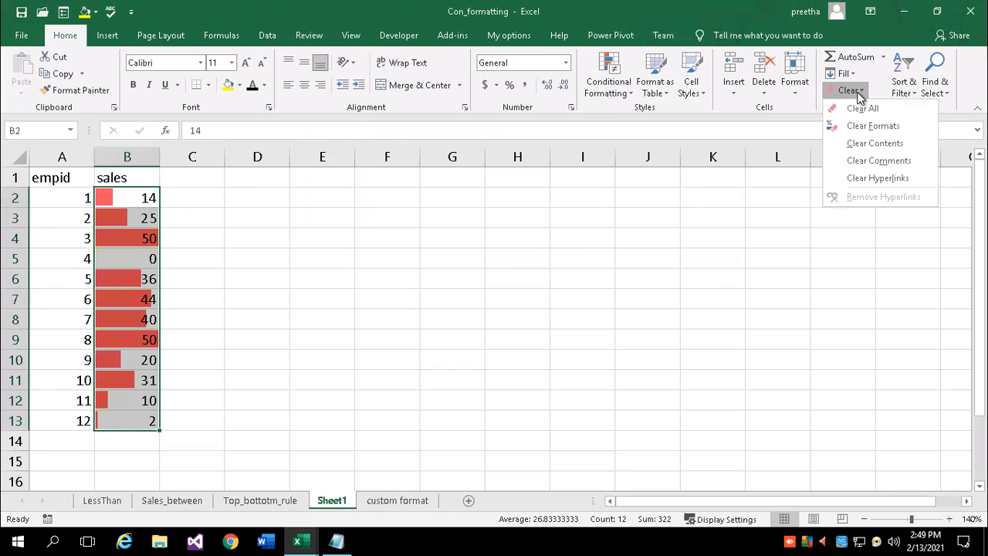
left_click(863, 127)
left_click(628, 93)
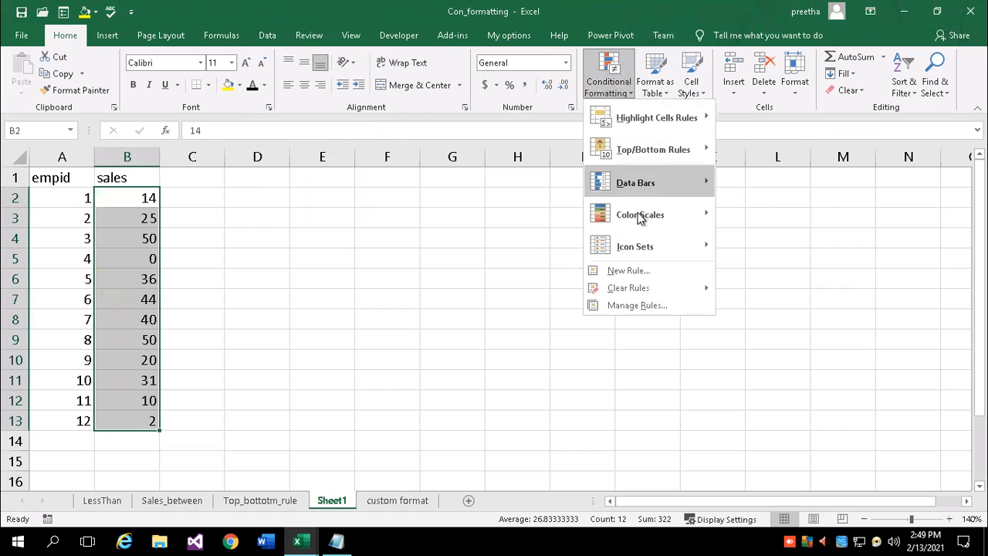
mouse_move(644, 216)
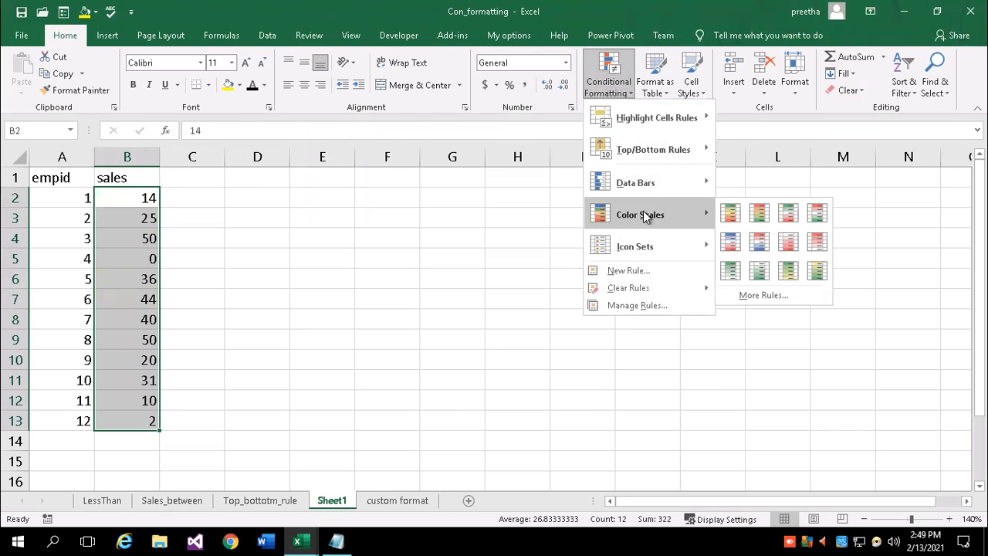
left_click(763, 211)
left_click(225, 305)
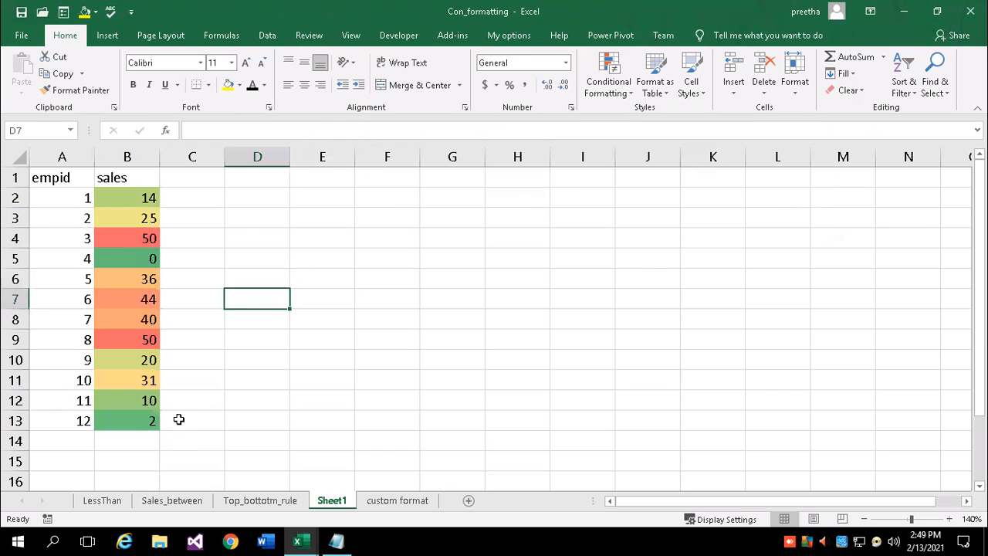
Check the colours of the 50s in B4 and B9 and the 0 in B5, then reselect B2:B13
left_click(127, 238)
left_click(127, 341)
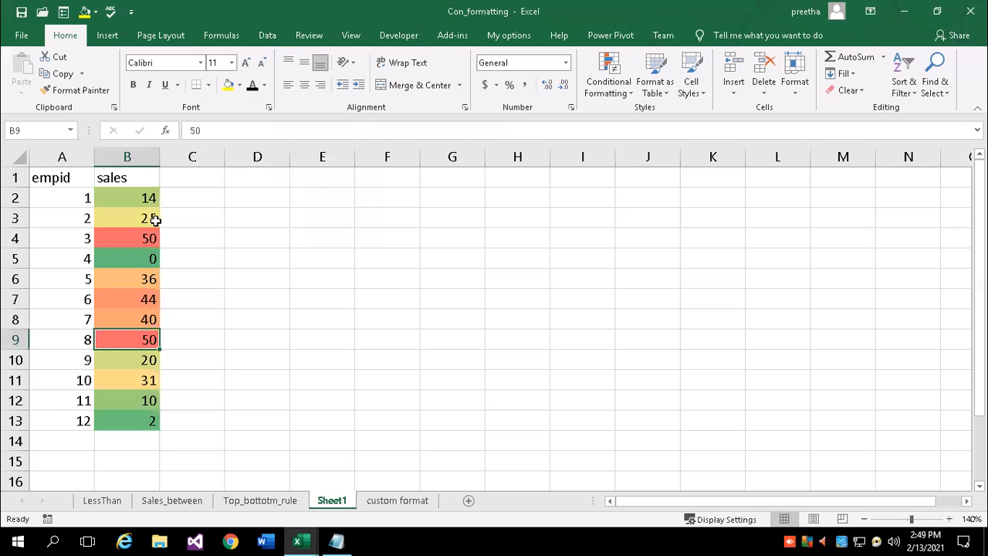
left_click(134, 258)
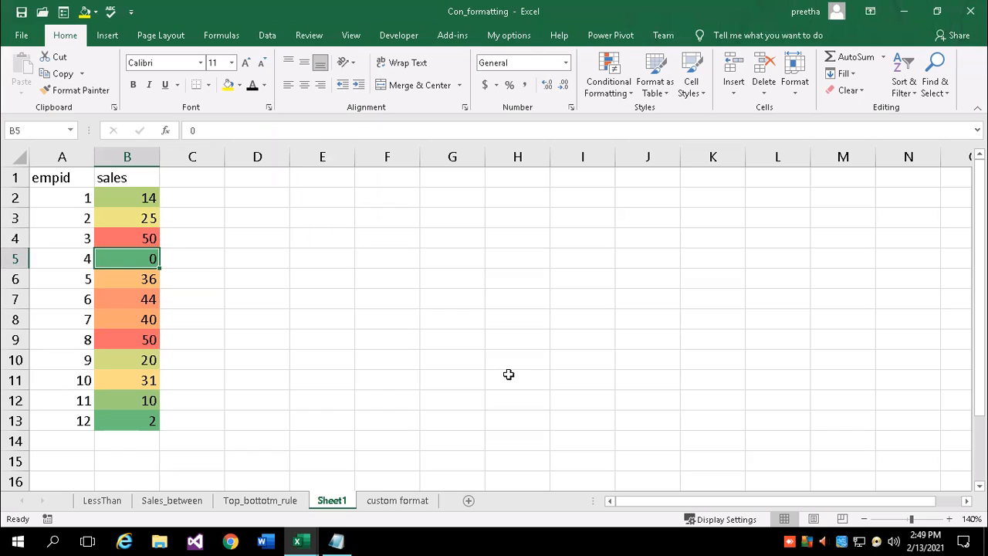
left_click(131, 196)
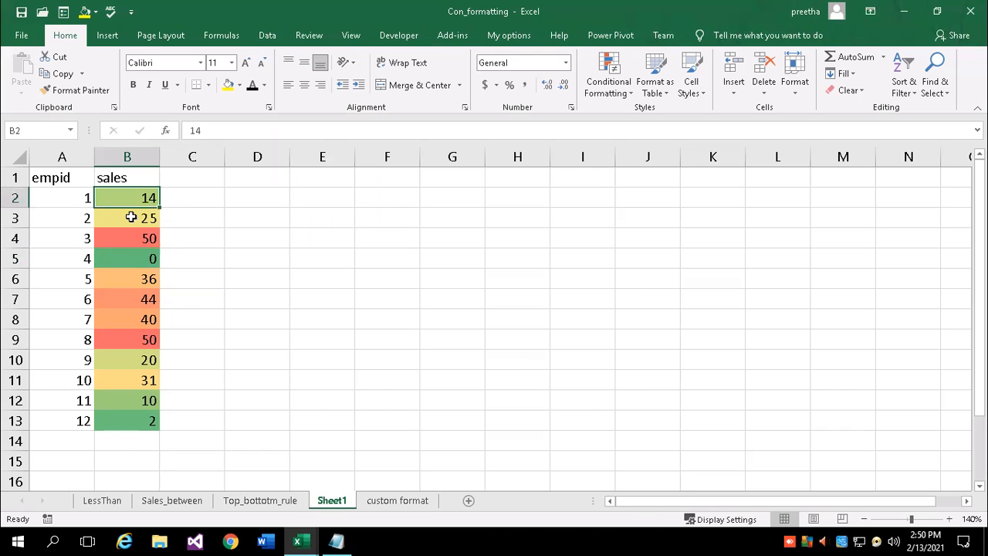
left_click_drag(131, 217, 115, 419)
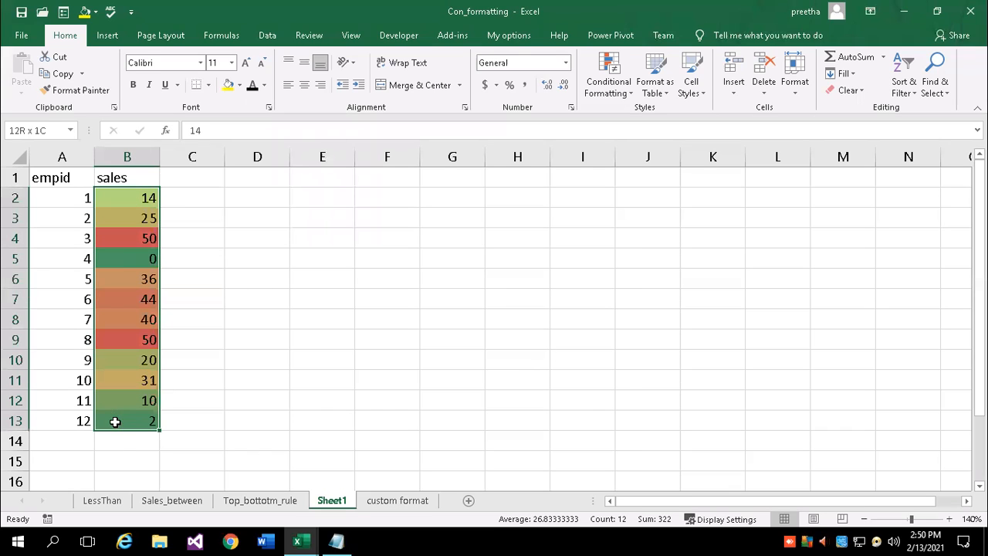
Start a new colour-scale rule via More Rules with Format Style 3-Color Scale
left_click(630, 100)
mouse_move(636, 221)
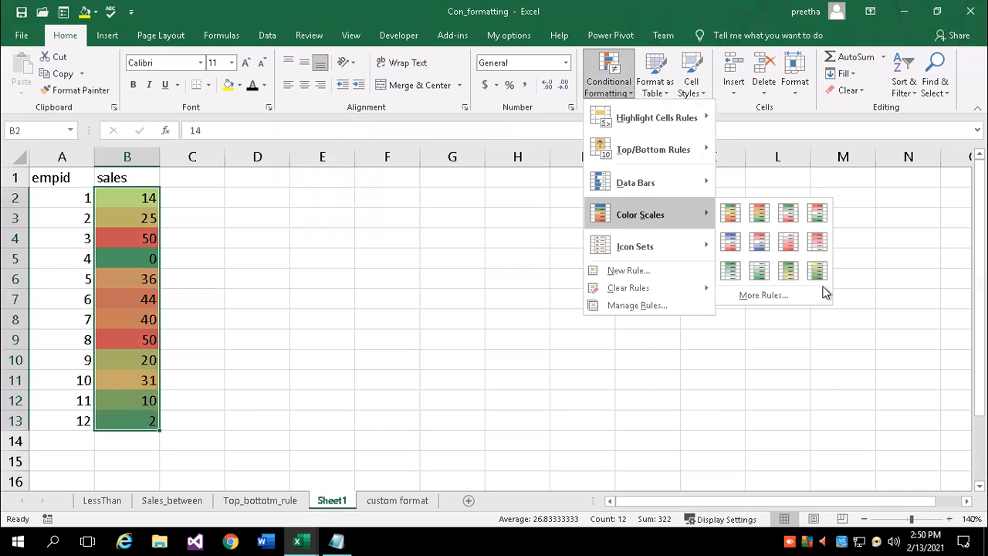
left_click(779, 295)
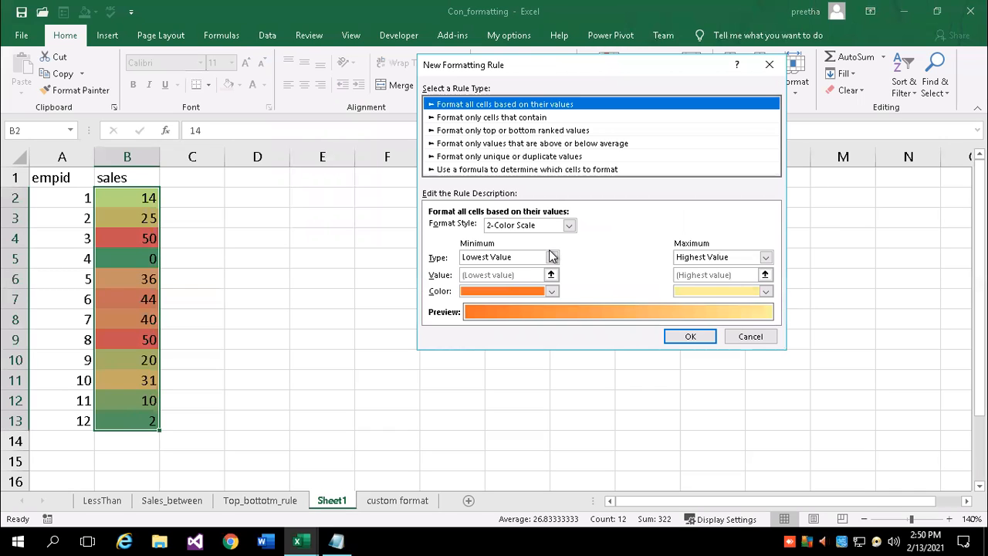
left_click(569, 224)
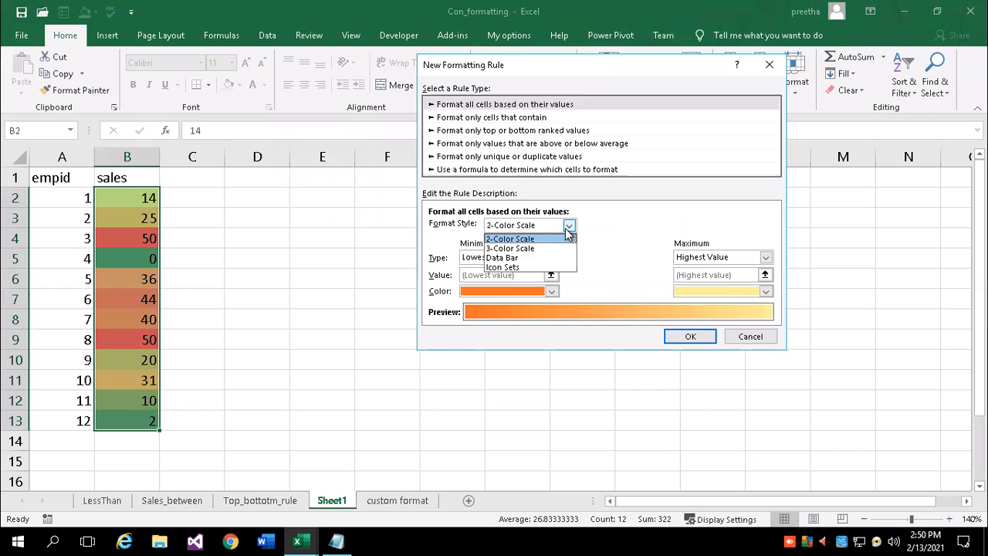
left_click(511, 248)
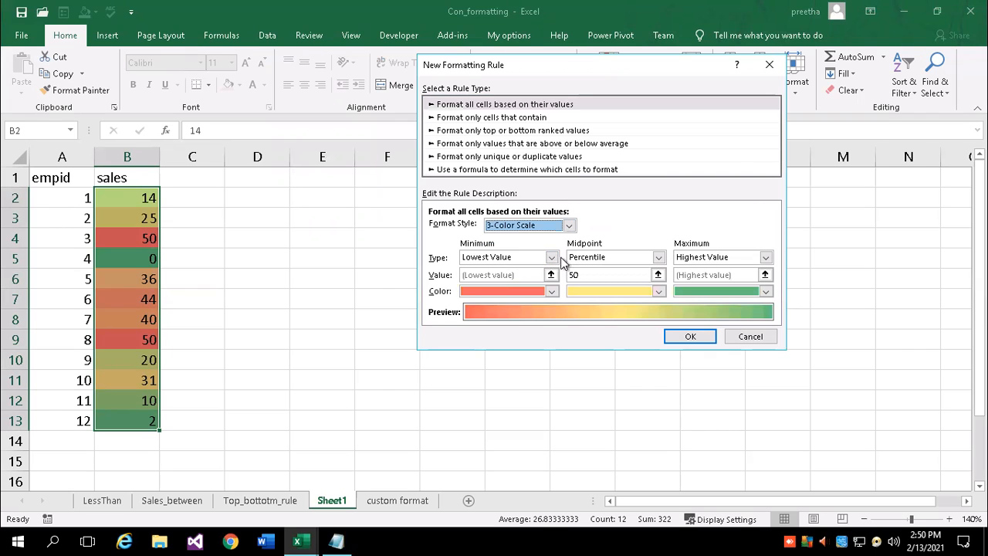
Set the minimum colour to red, midpoint to dark orange and maximum to green
left_click(552, 292)
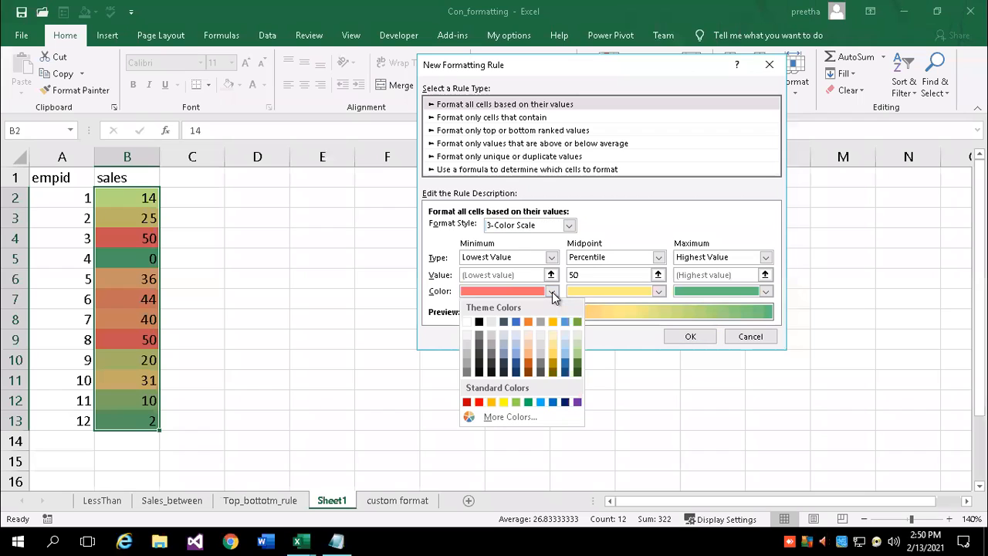
left_click(479, 401)
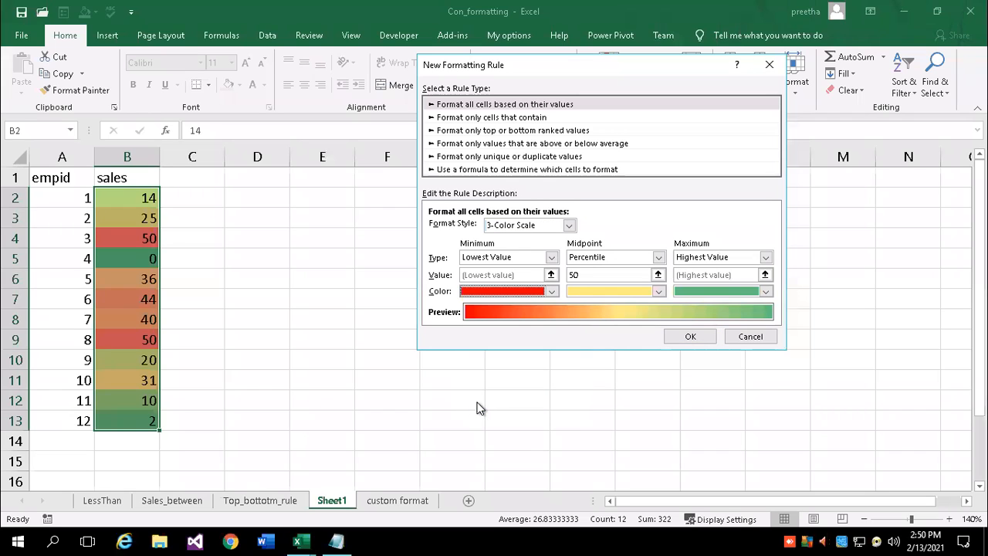
left_click(658, 292)
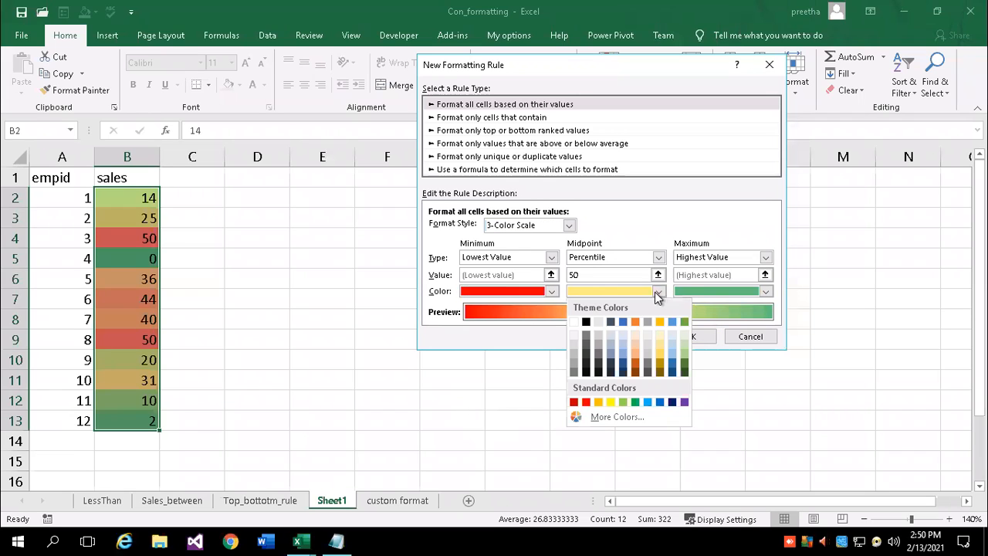
left_click(635, 364)
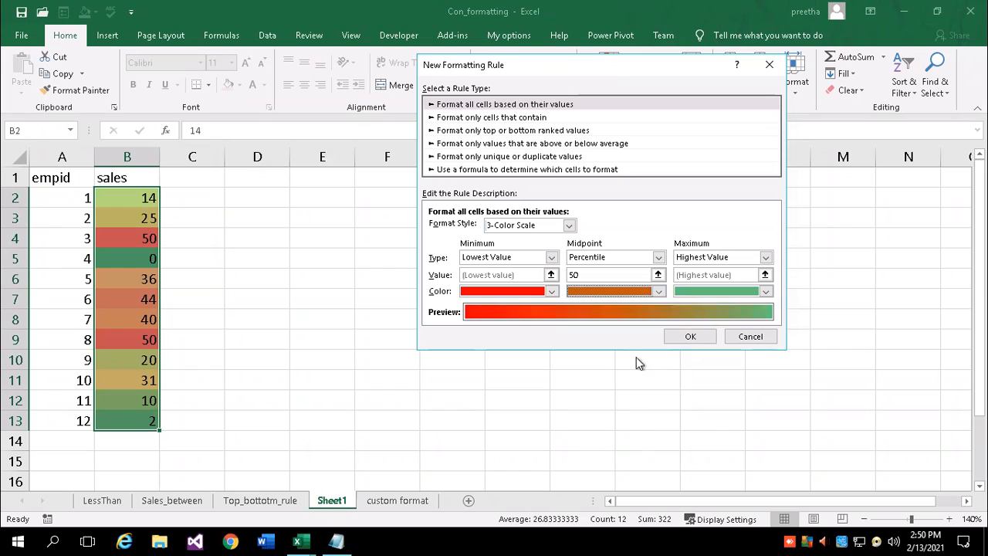
left_click(765, 291)
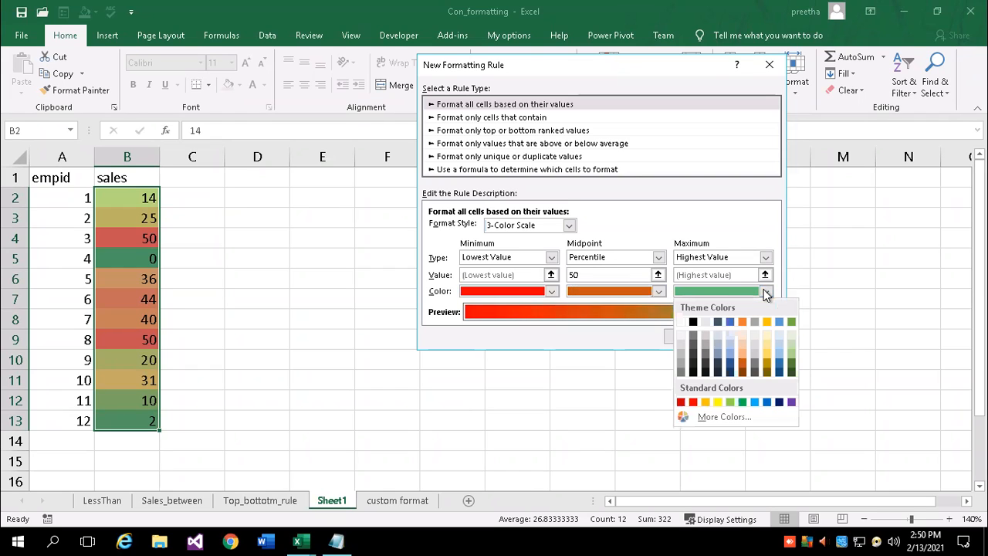
left_click(742, 401)
Confirm the red-orange-green 3-color scale rule on B2:B13, check the result, and reselect B2:B13
left_click(692, 337)
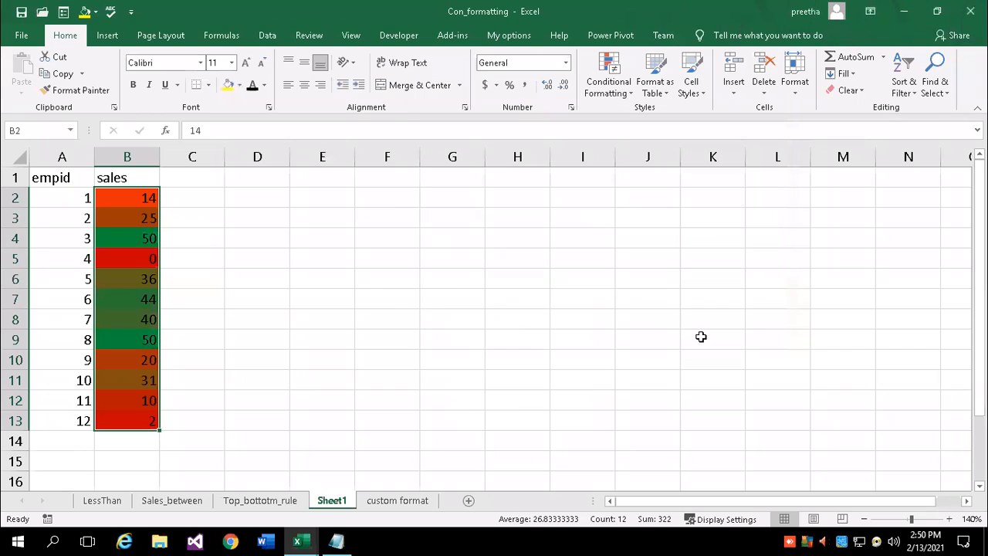
left_click(216, 344)
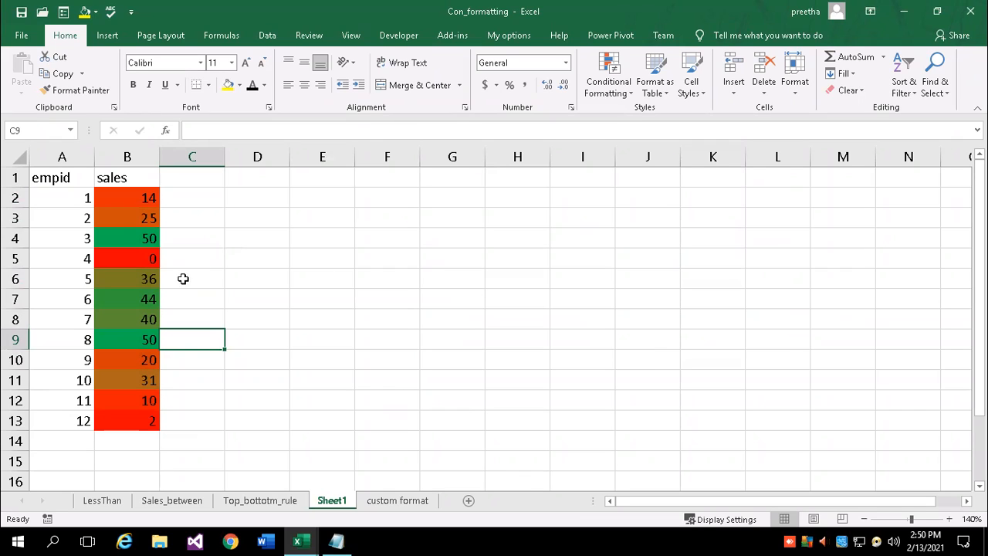
left_click(128, 198)
left_click_drag(127, 197, 134, 426)
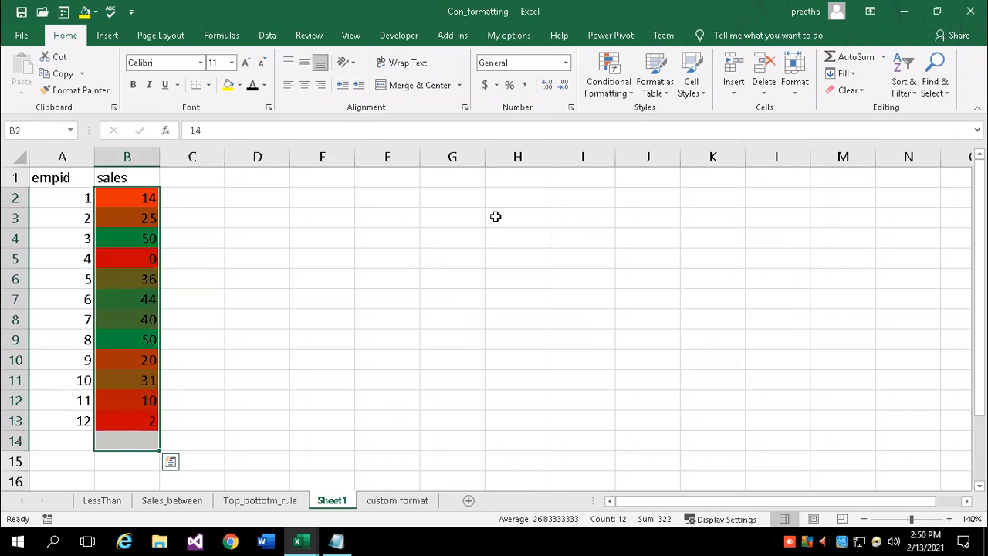
left_click(452, 258)
left_click(631, 93)
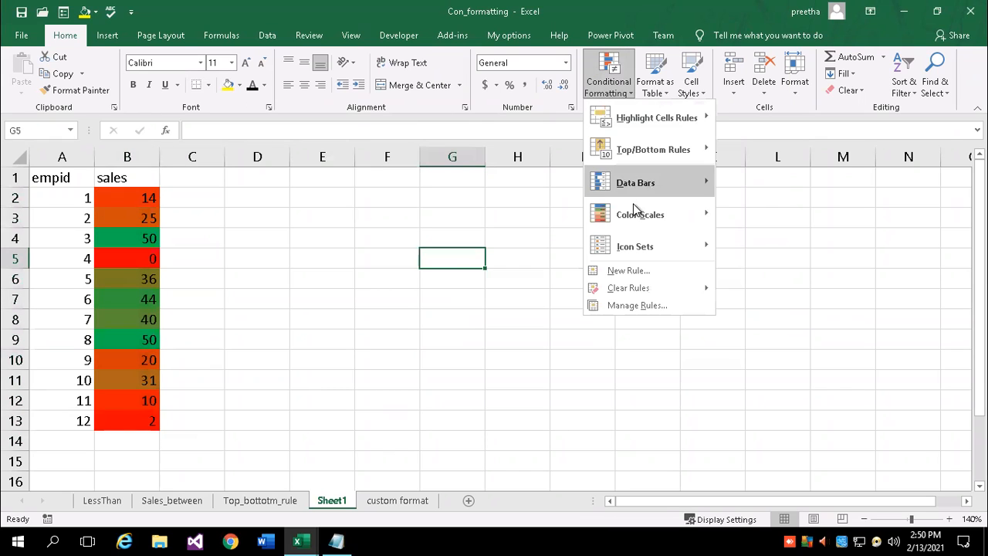
mouse_move(639, 216)
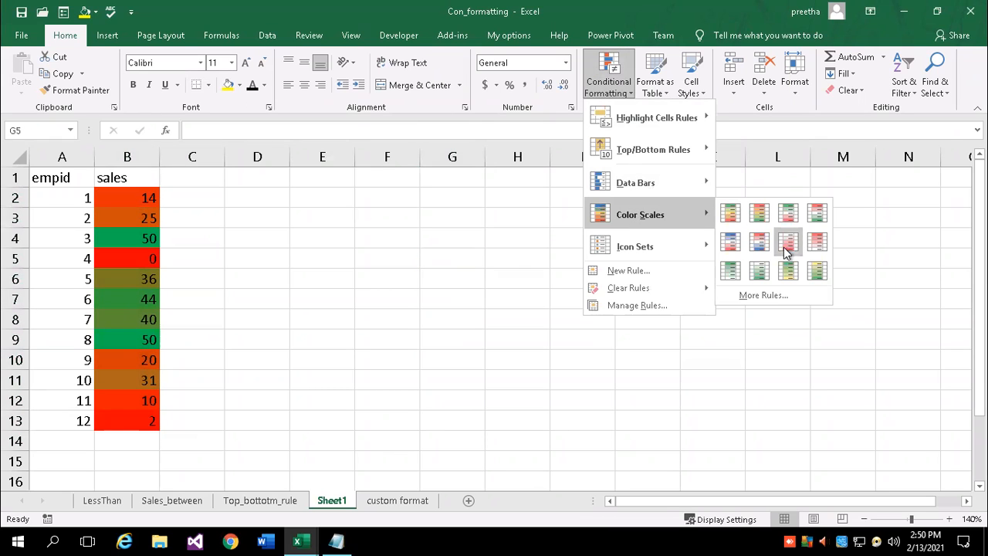
key("Escape")
key("Escape")
left_click_drag(131, 198, 141, 421)
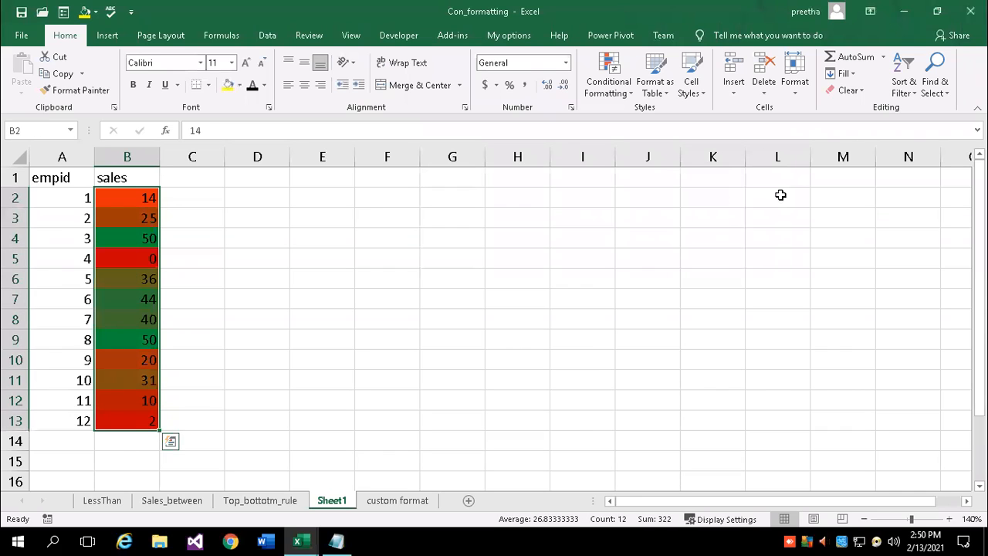
Clear the colour scale from the sales cells and apply the 3 Triangles icon set instead
left_click(848, 90)
left_click(878, 126)
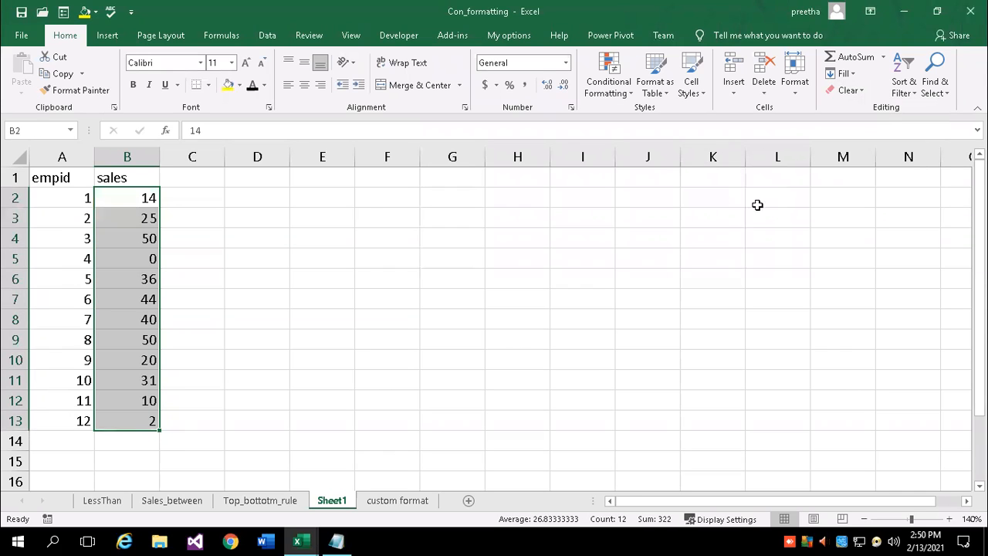
left_click(630, 94)
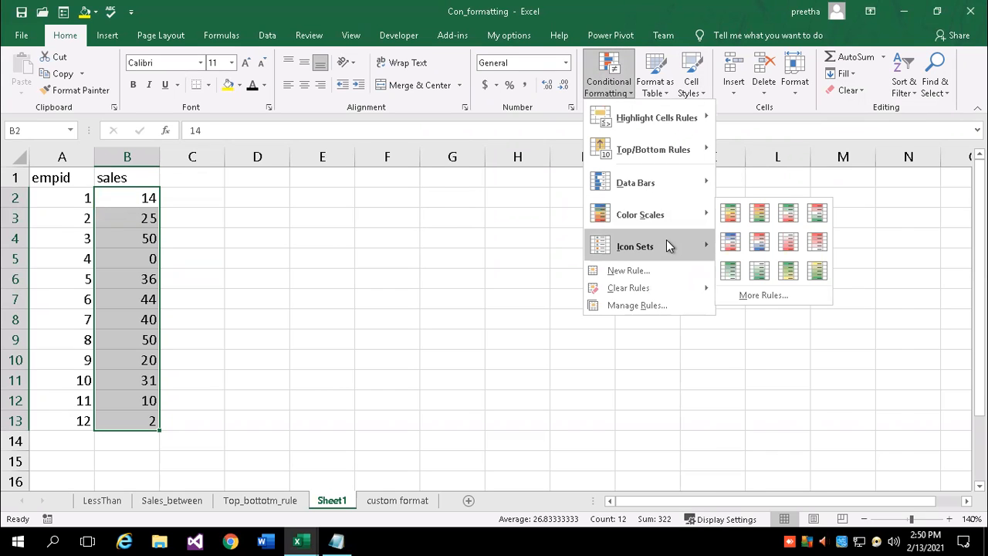
mouse_move(669, 245)
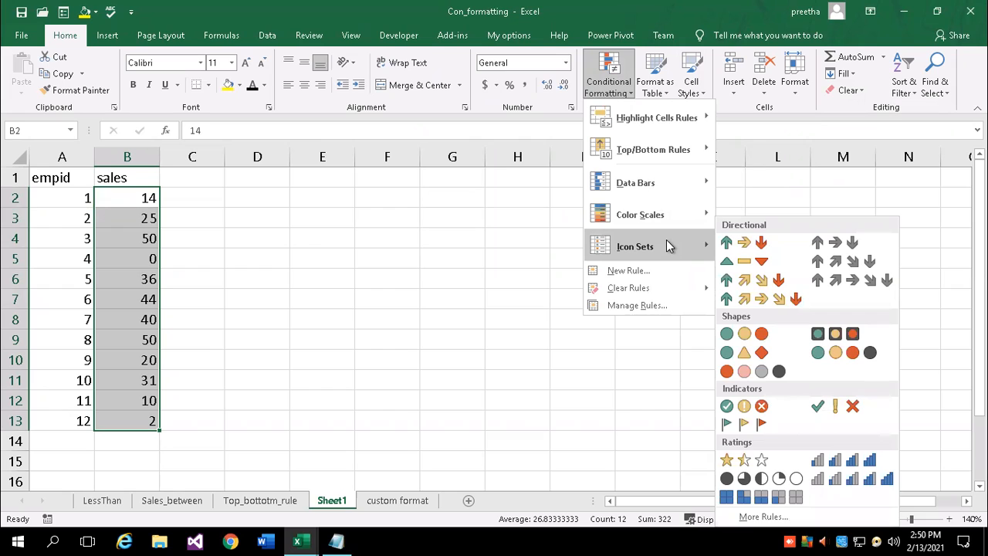
left_click(752, 263)
Check individual sales cells, including 20 in B10, against their triangle icons
left_click(229, 321)
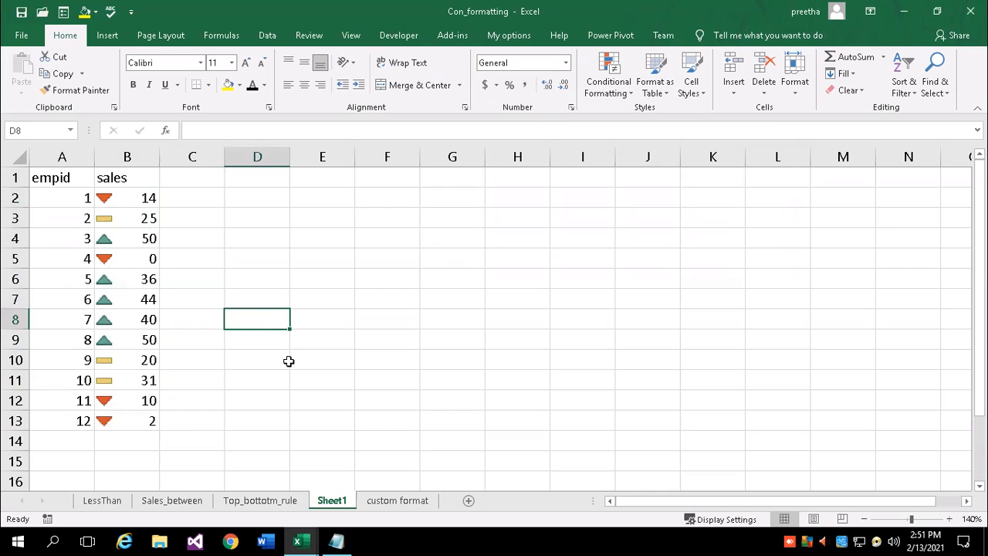
left_click(99, 220)
left_click(120, 359)
left_click(135, 398)
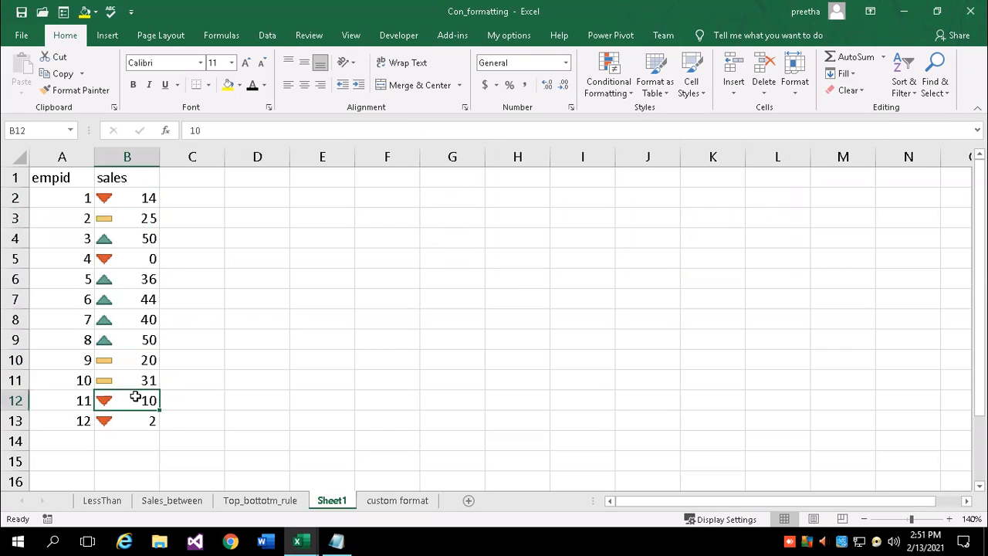
left_click(109, 353)
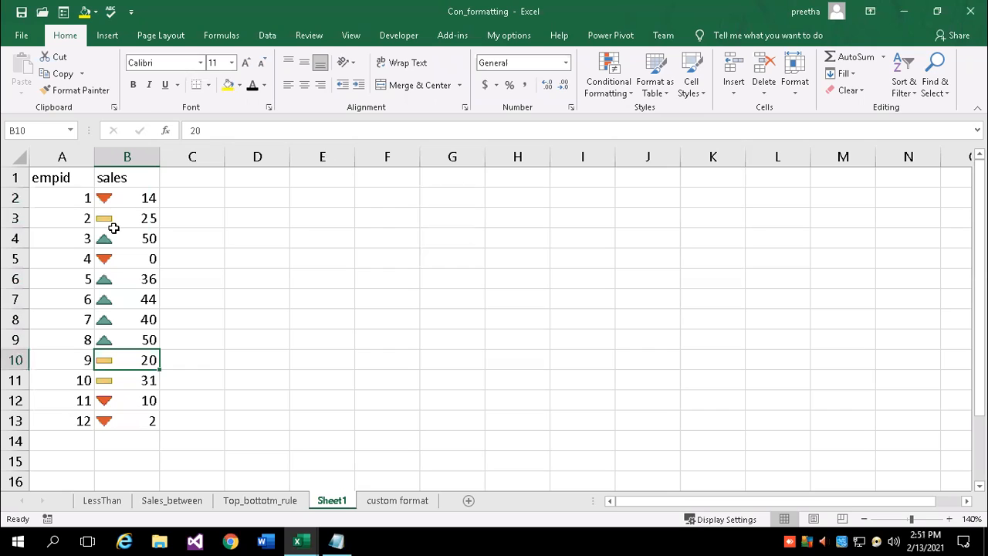
Widen column B so the icons clear the numbers, then select B2:B13
left_click_drag(156, 157, 224, 159)
left_click(258, 260)
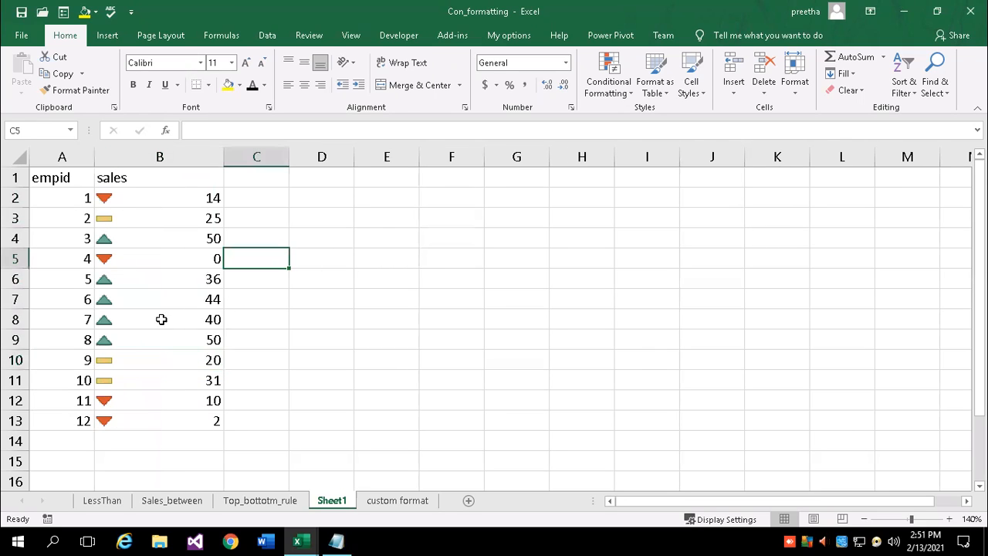
left_click_drag(152, 205, 180, 417)
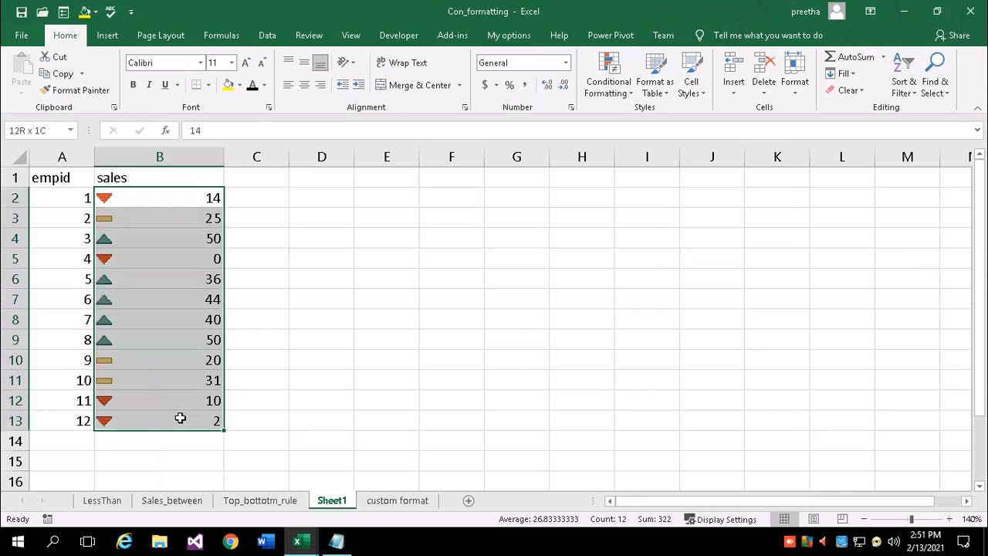
Apply the quarter-circle Ratings icon set to the selected sales values B2:B13
left_click(621, 93)
mouse_move(642, 247)
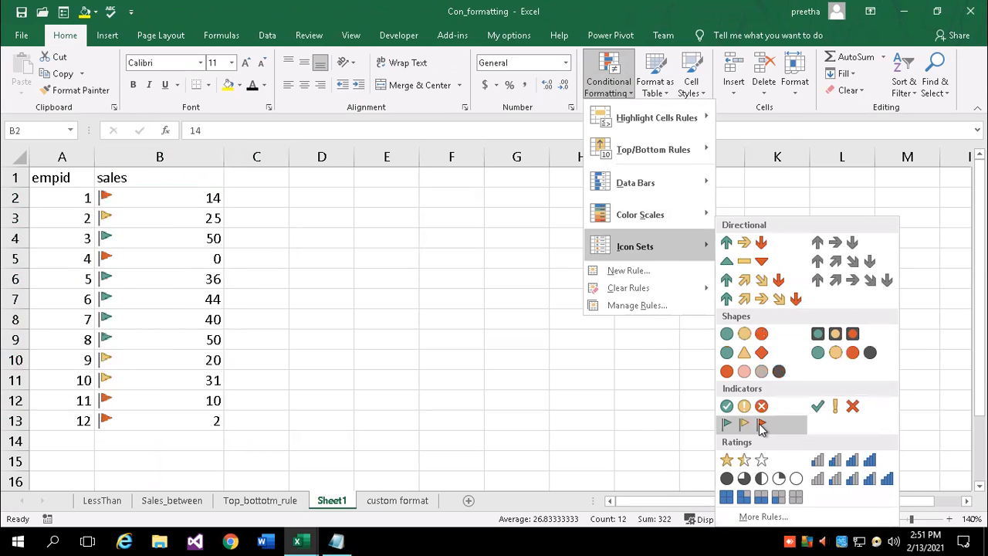
left_click(739, 479)
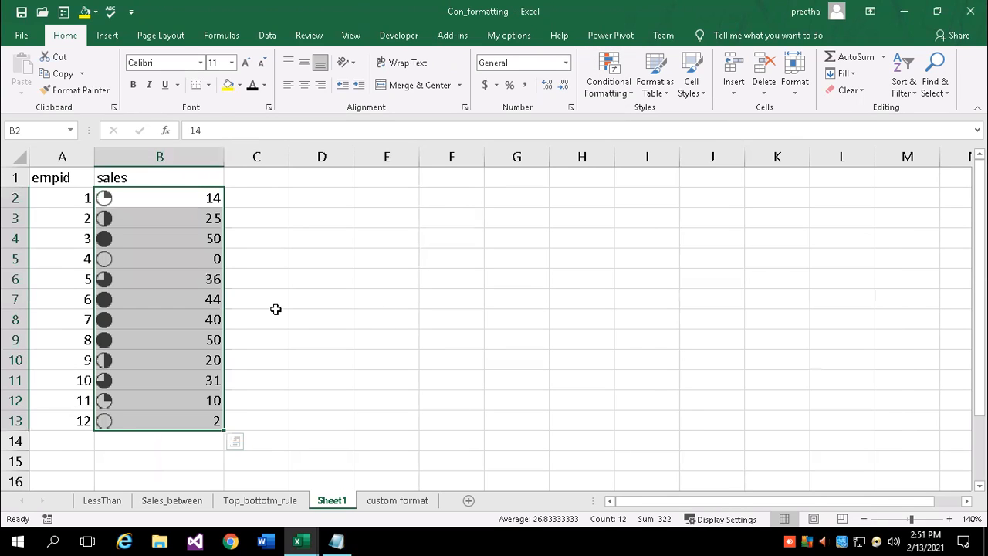
Inspect sales values such as 14, 25, 40 and 50 against their circle icons
left_click(109, 259)
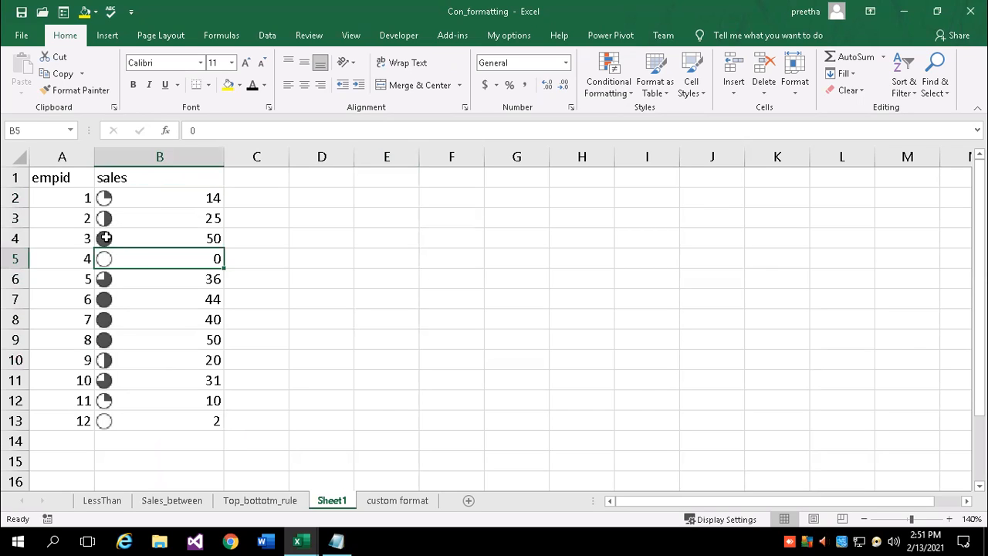
left_click(108, 238)
left_click(114, 300)
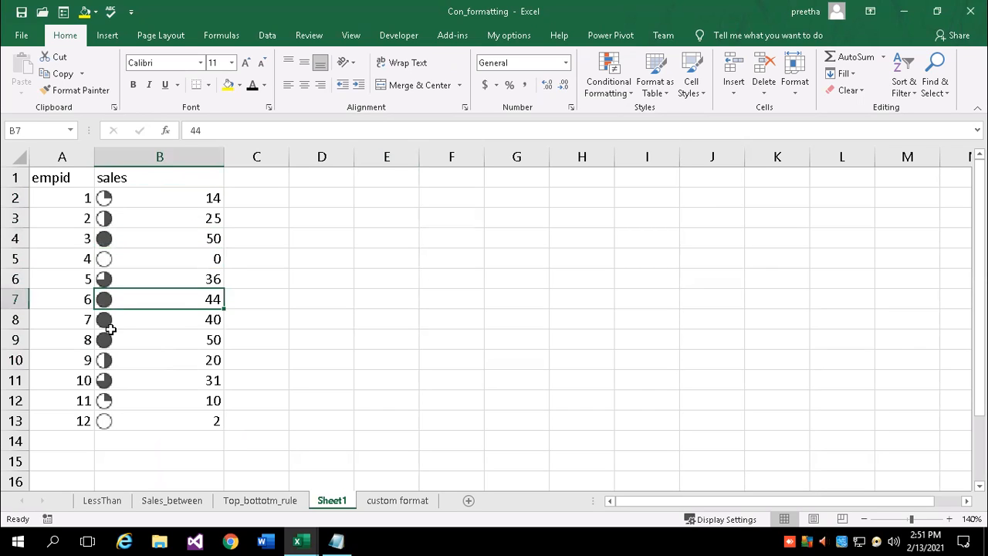
left_click(108, 321)
left_click(108, 344)
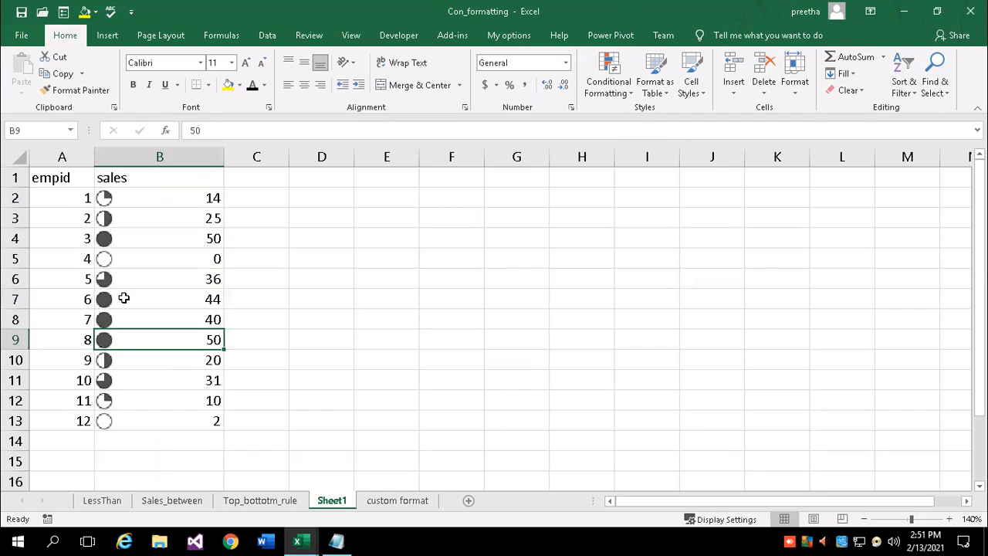
left_click(202, 198)
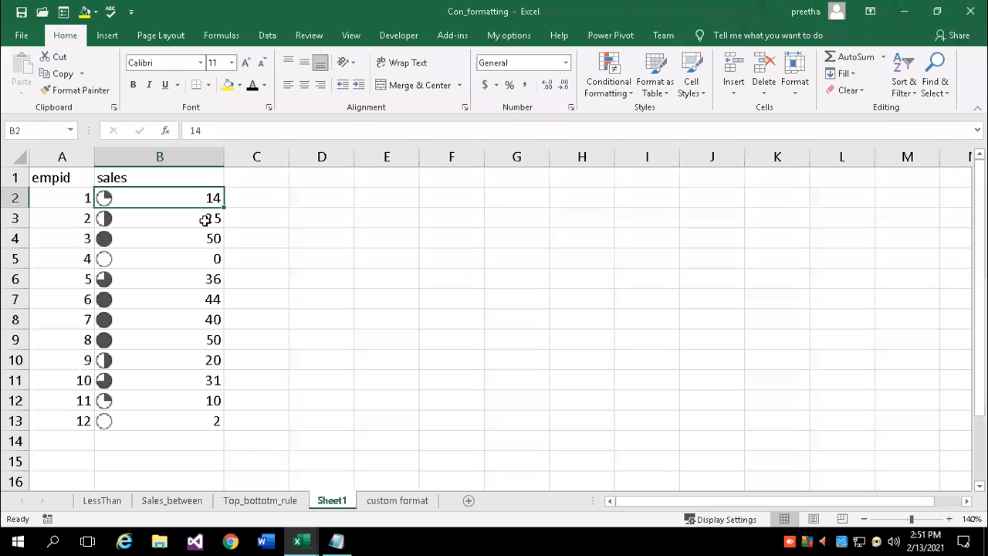
left_click(106, 216)
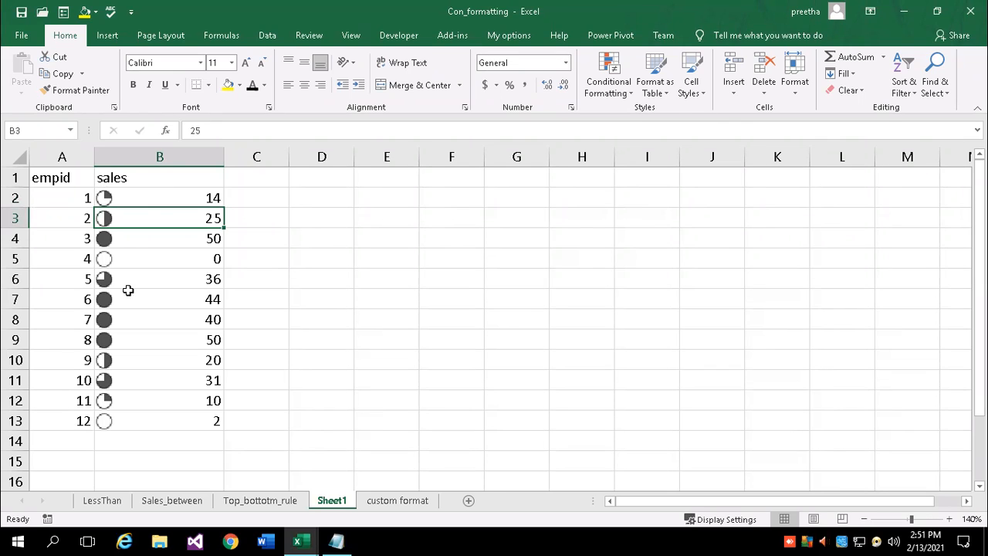
left_click(629, 93)
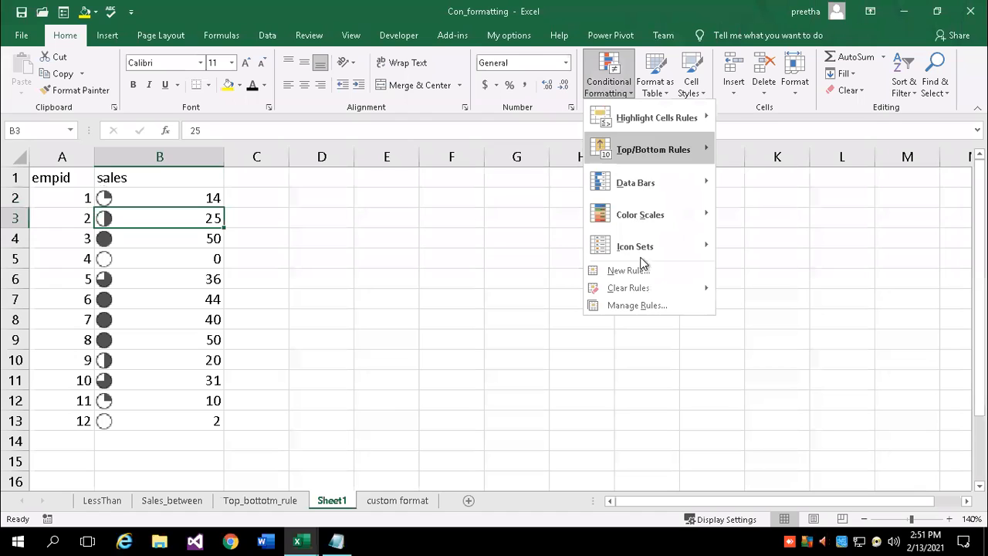
mouse_move(688, 201)
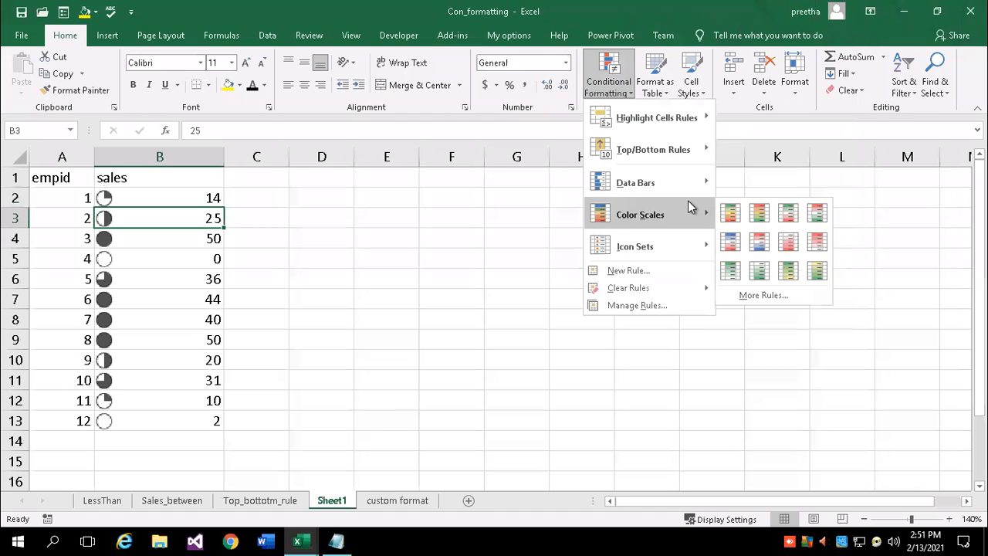
mouse_move(688, 245)
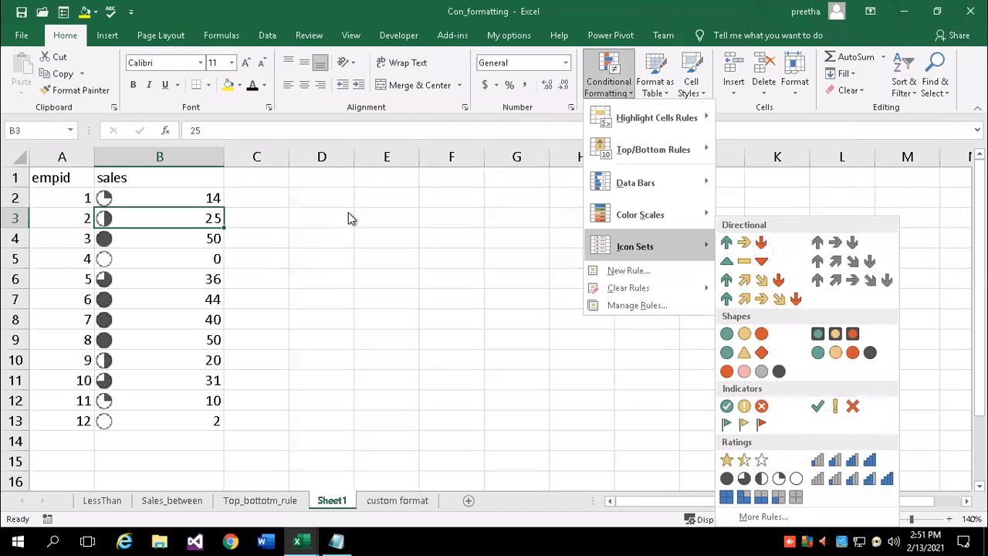
left_click(631, 95)
left_click(631, 95)
mouse_move(636, 122)
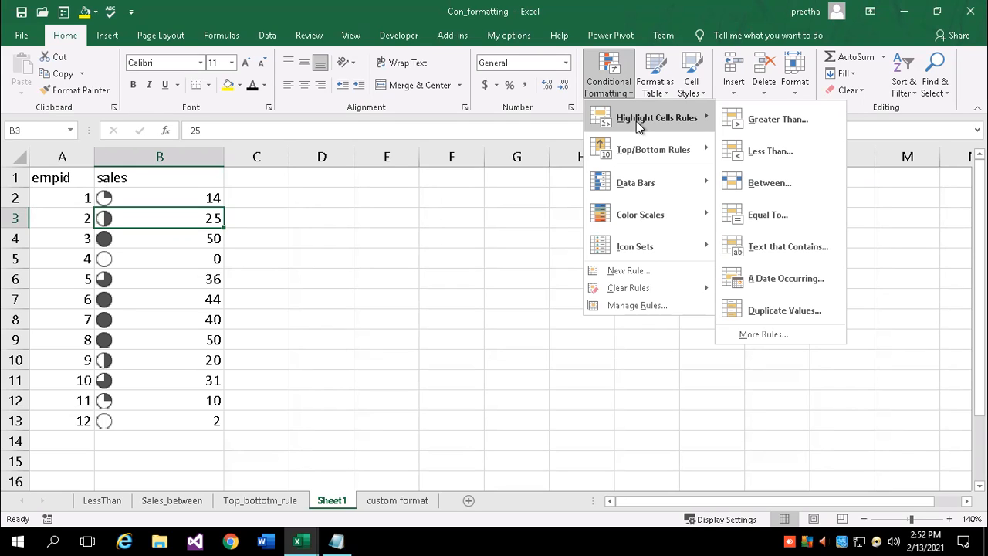
left_click(392, 248)
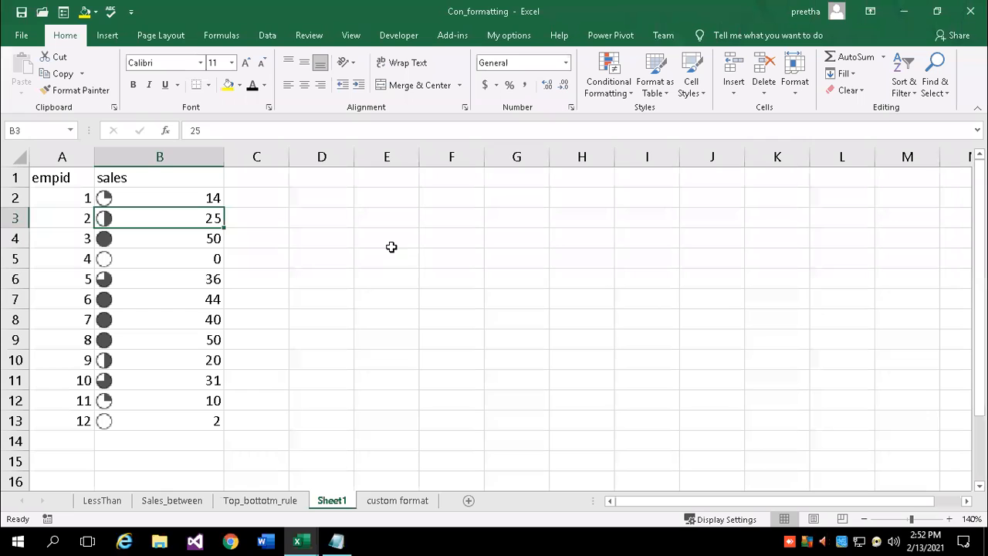
Enter 10, 41, 25, 11, 12, 13 down column E starting at E4
left_click(392, 247)
type("10")
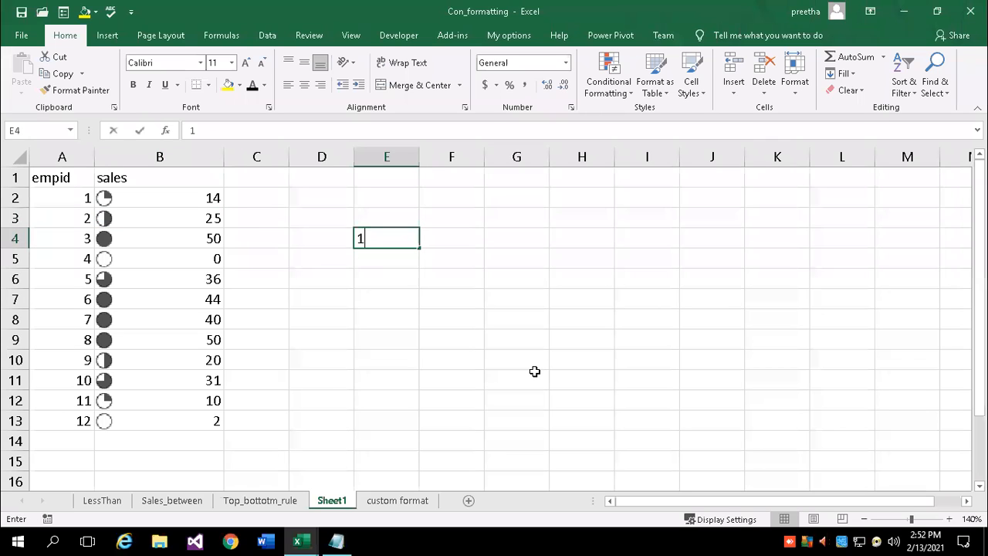
key("Return")
type("41")
key("Return")
type("25")
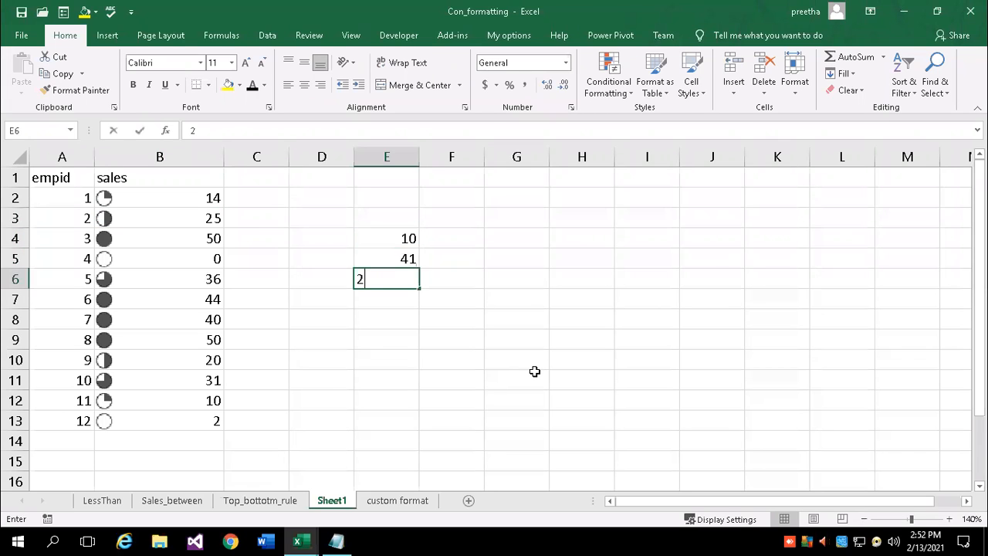
key("Return")
type("11")
key("Return")
type("12")
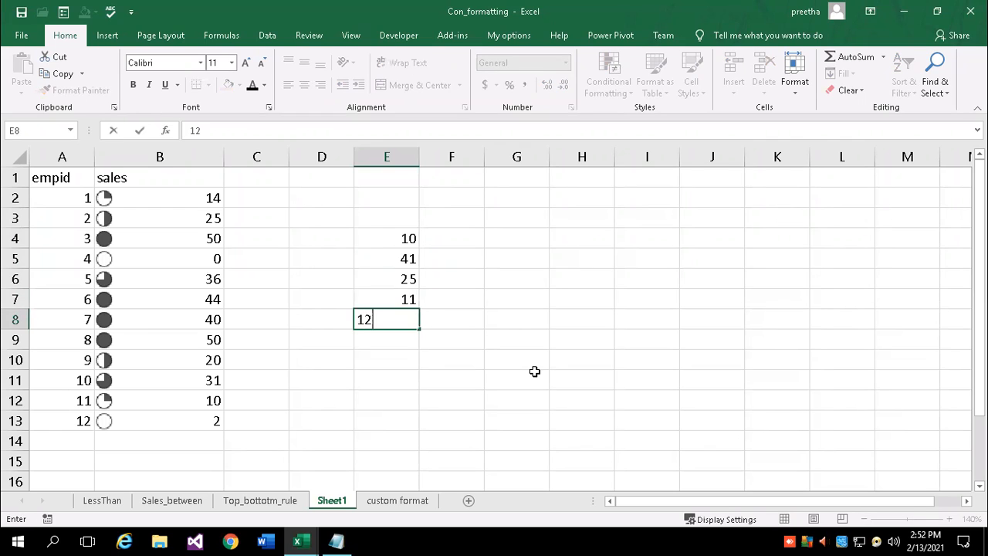
key("Return")
type("13")
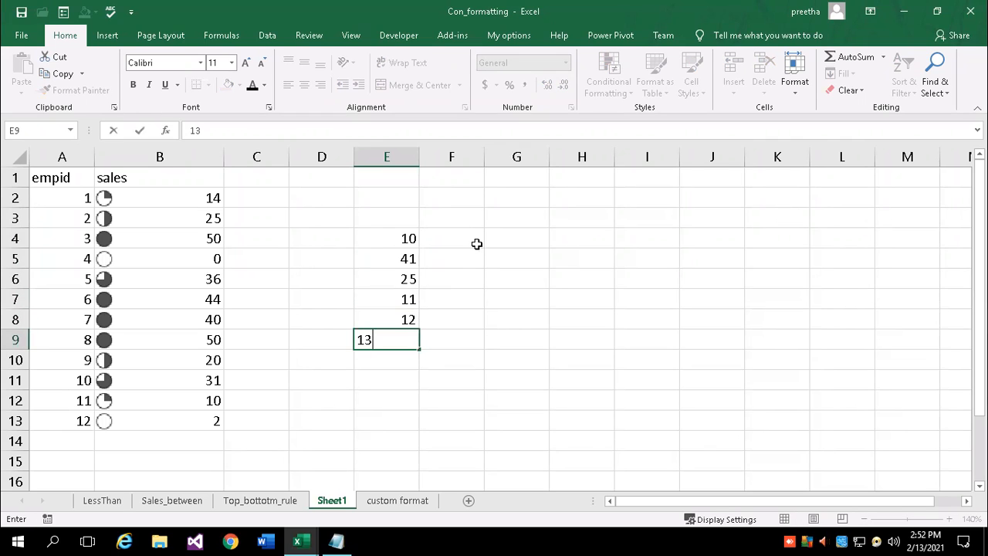
Enter 25, 31, 32, 34, 66, 11 in F4:F9, correcting F9 from 555 to 11
left_click(476, 242)
type("25")
key("Return")
type("31")
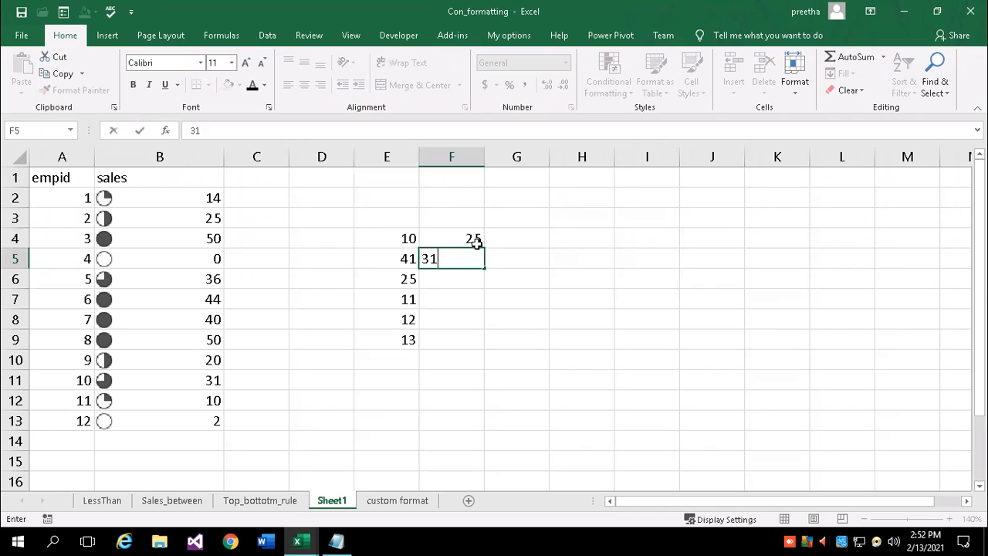
key("Return")
type("32")
key("Return")
type("34")
key("Return")
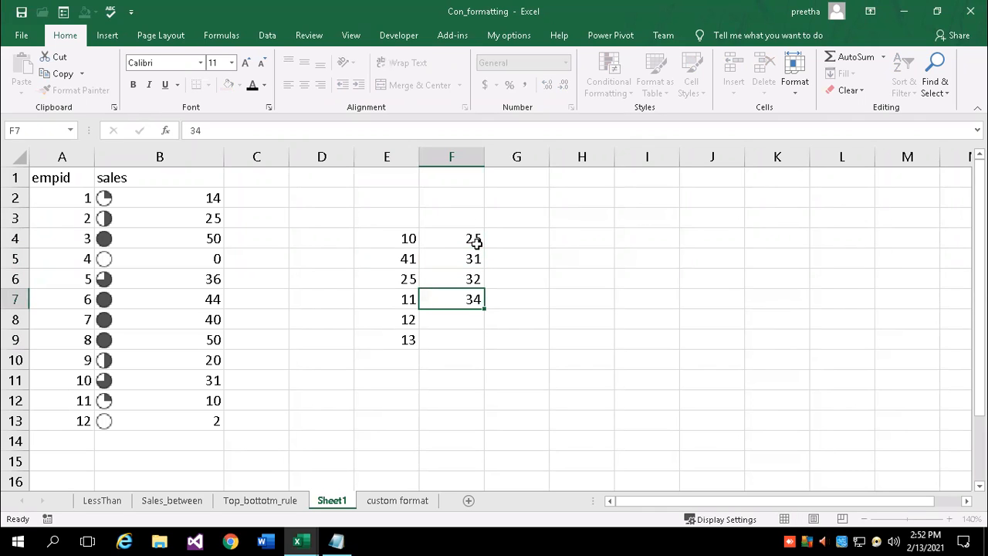
type("66")
key("Return")
type("555")
key("Up")
key("Down")
type("11")
key("Up")
key("Up")
key("Up")
key("Up")
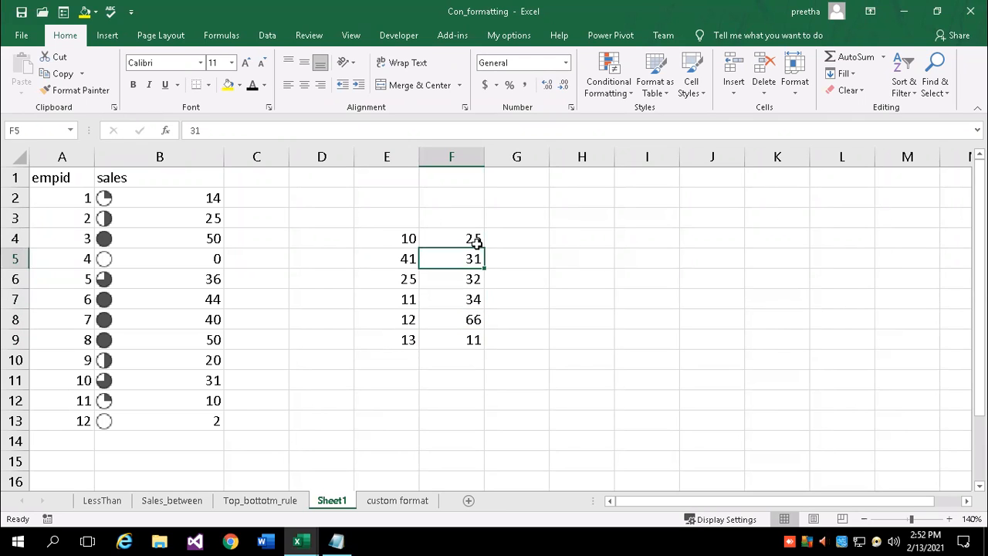
key("Up")
Enter 12, 87, 45, 2, 1, 3 in G4:G9, then select E4:G9
key("Right")
type("12")
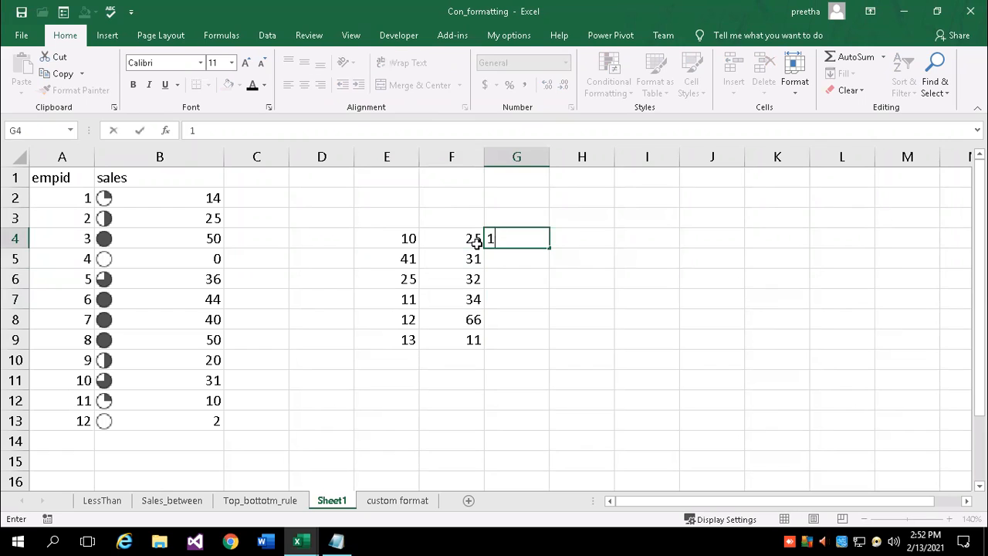
key("Return")
type("87")
key("Return")
type("45")
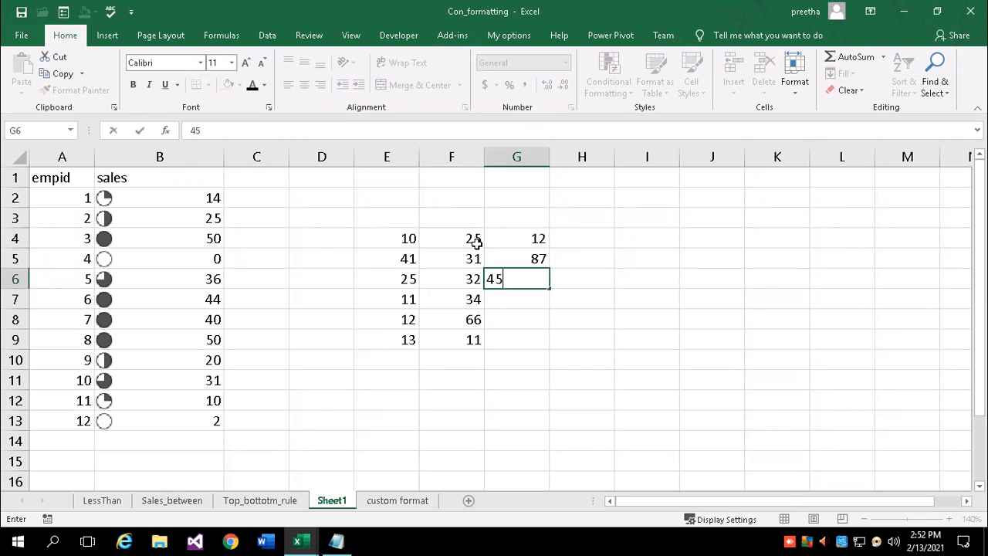
key("Return")
type("2")
key("Return")
type("1")
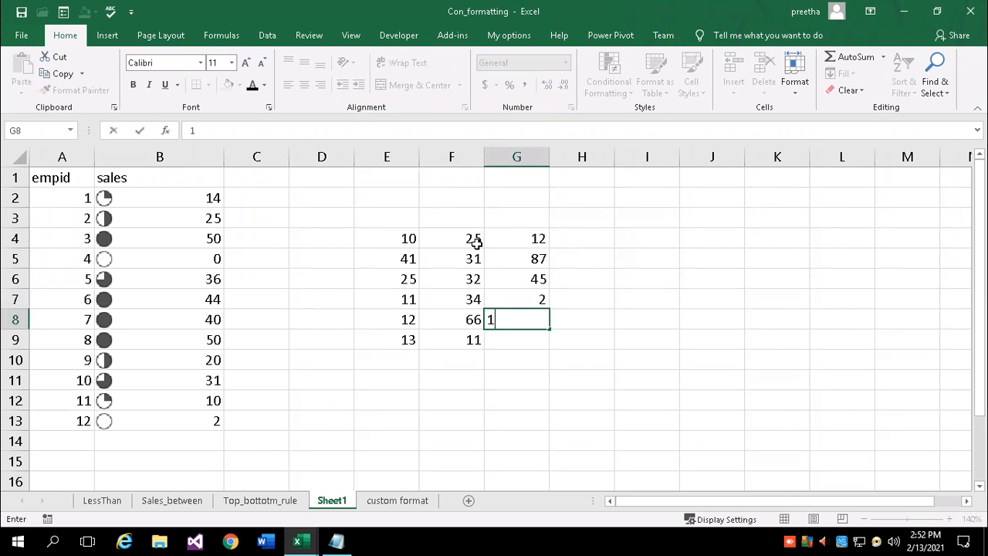
key("Return")
type("3")
key("Return")
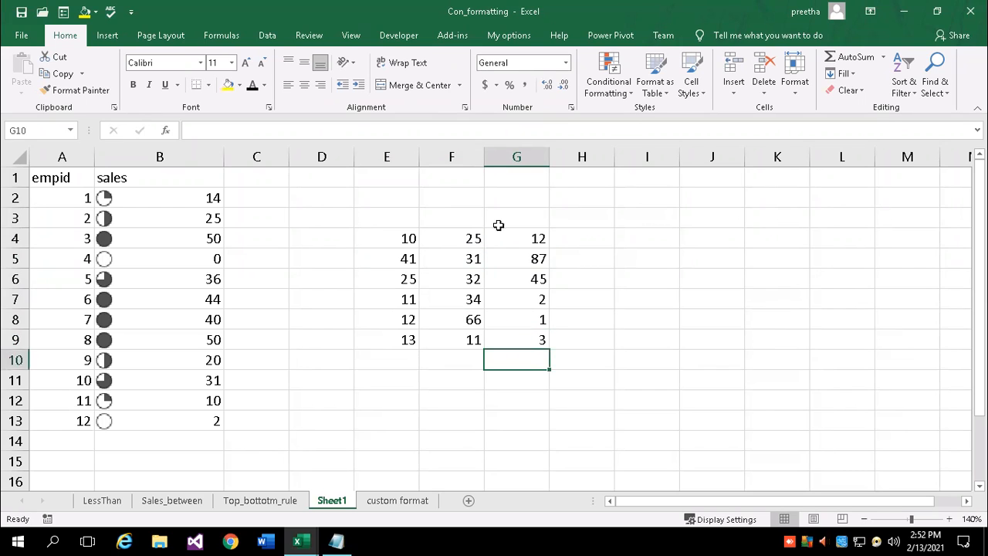
left_click(388, 237)
left_click_drag(388, 237, 525, 363)
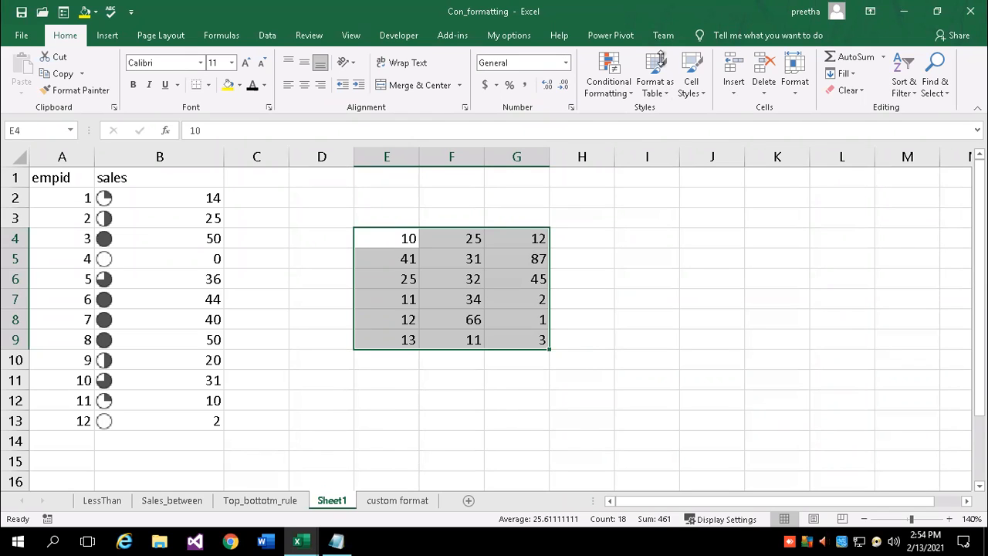
Enter =isodd(7) in cell F13, which returns TRUE
left_click(416, 386)
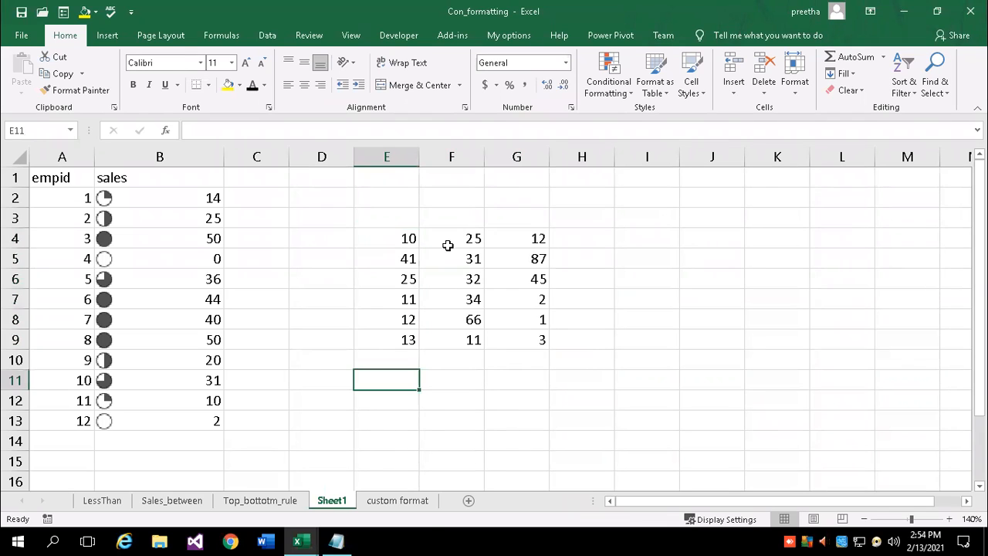
left_click_drag(396, 239, 530, 340)
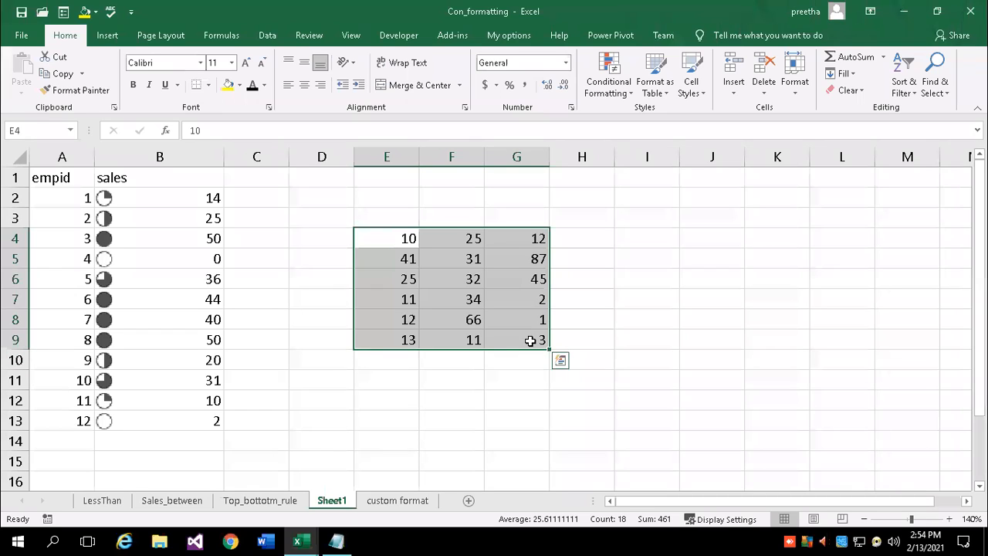
left_click(446, 425)
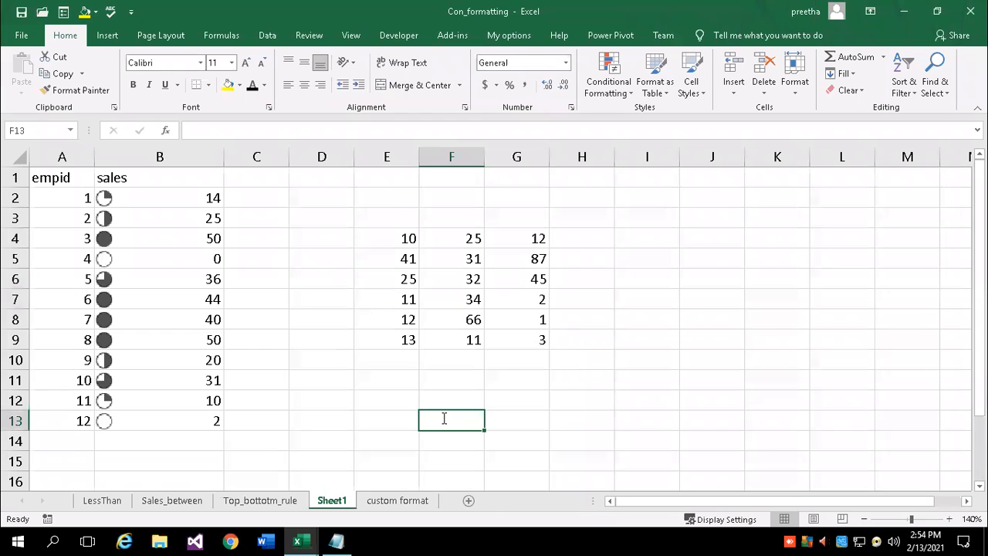
type("=isodd")
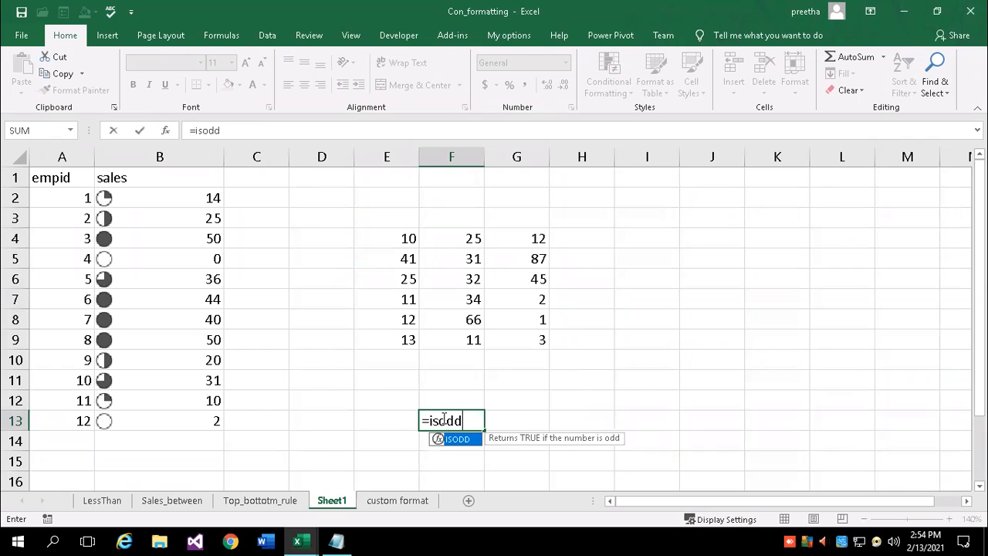
type("(7)")
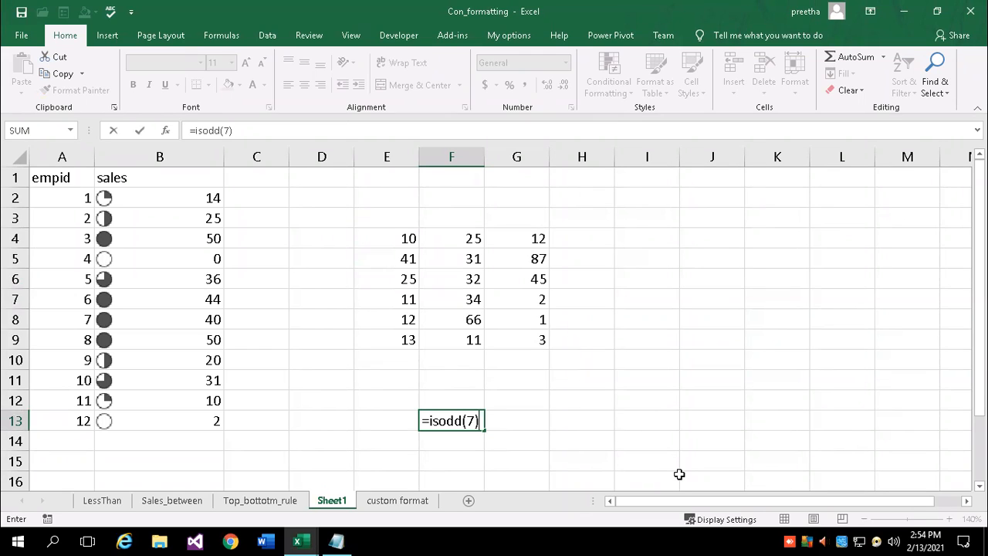
key("Return")
Edit F13 in the formula bar to =ISODD(8) so it shows FALSE
key("Up")
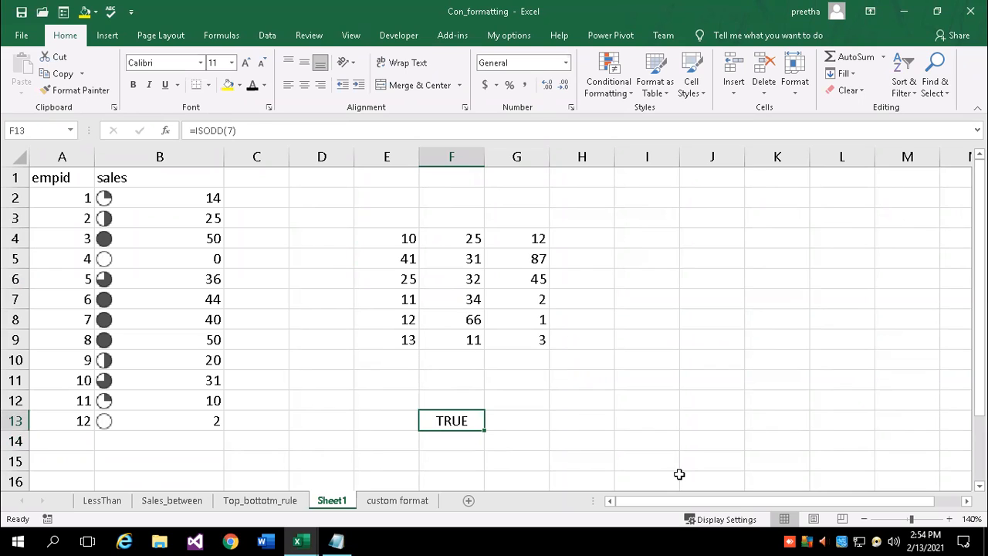
left_click(262, 134)
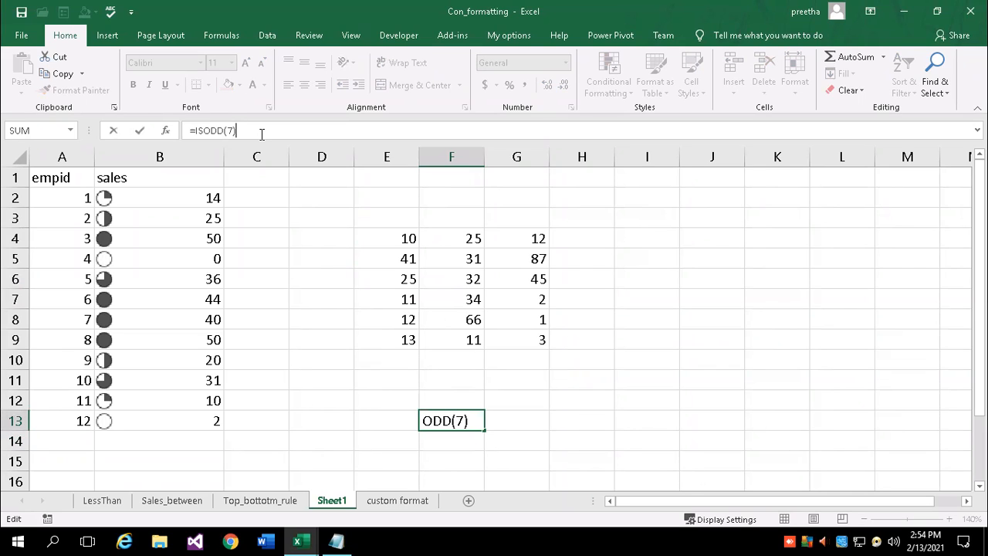
key("Left")
key("BackSpace")
type("8")
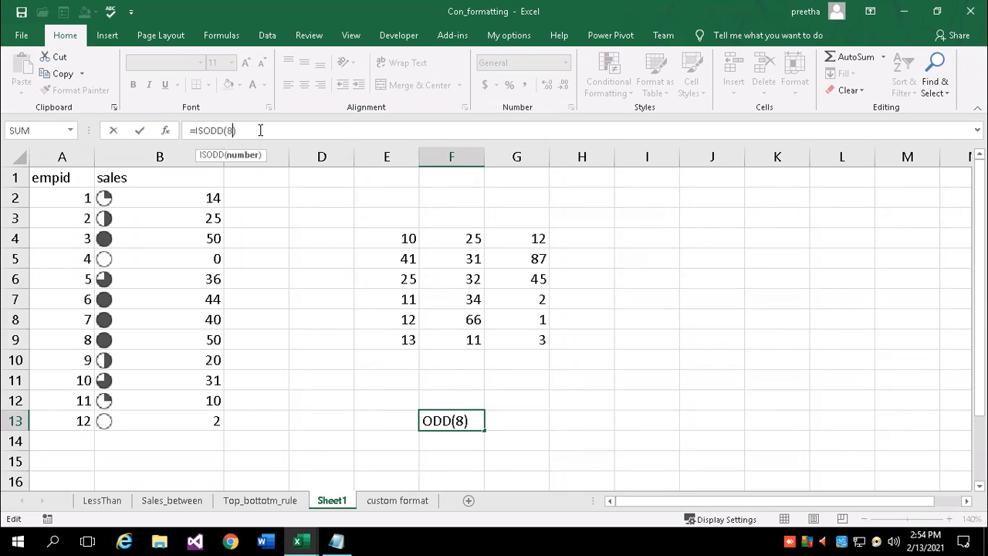
key("Return")
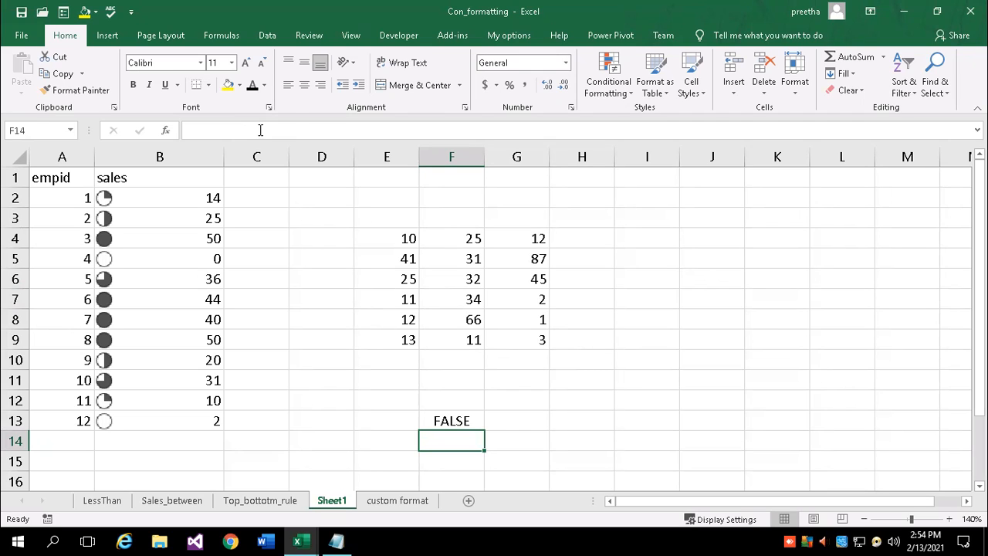
left_click(466, 423)
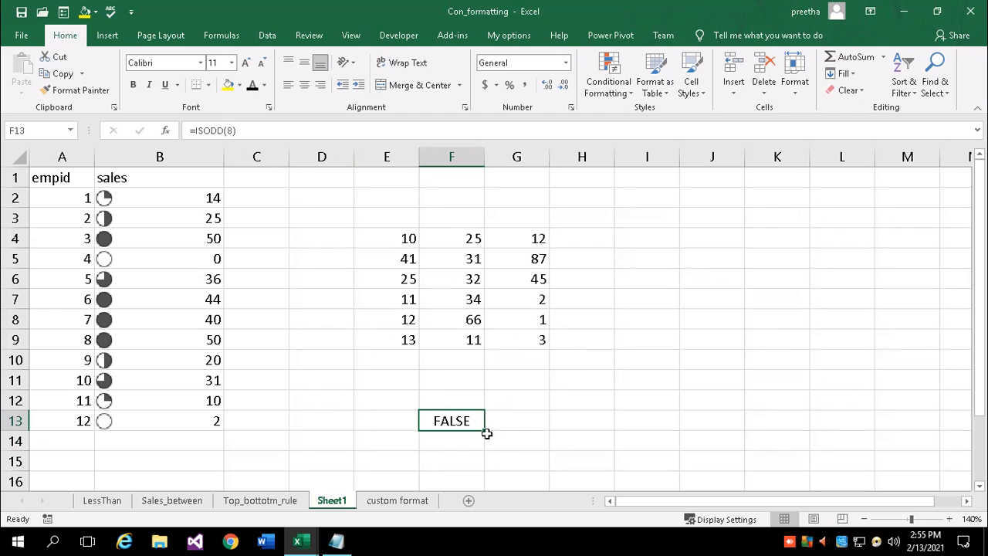
left_click(337, 539)
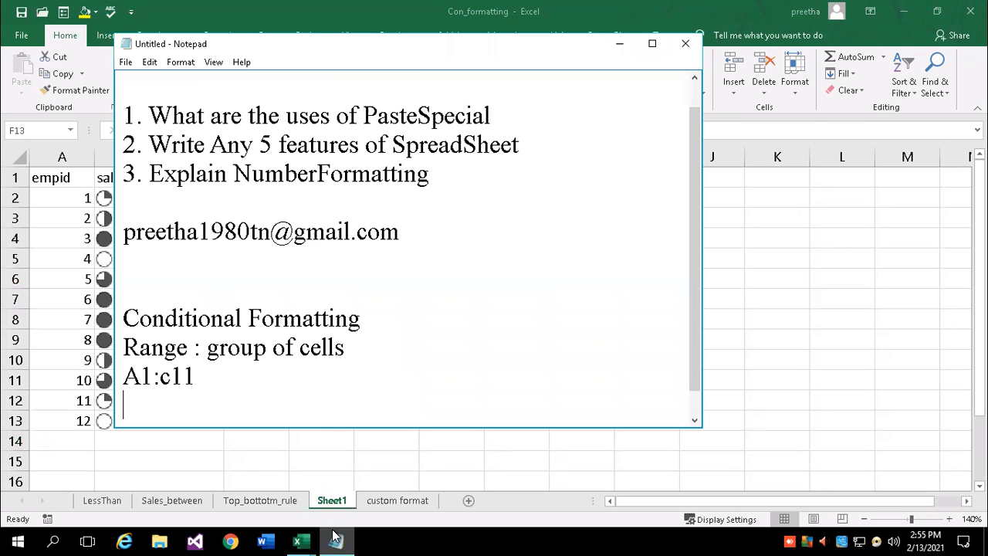
Type 'true/false' and 'boolean value' on a new Notepad line, then return to Excel
key("Return")
key("Return")
key("BackSpace")
type("true/")
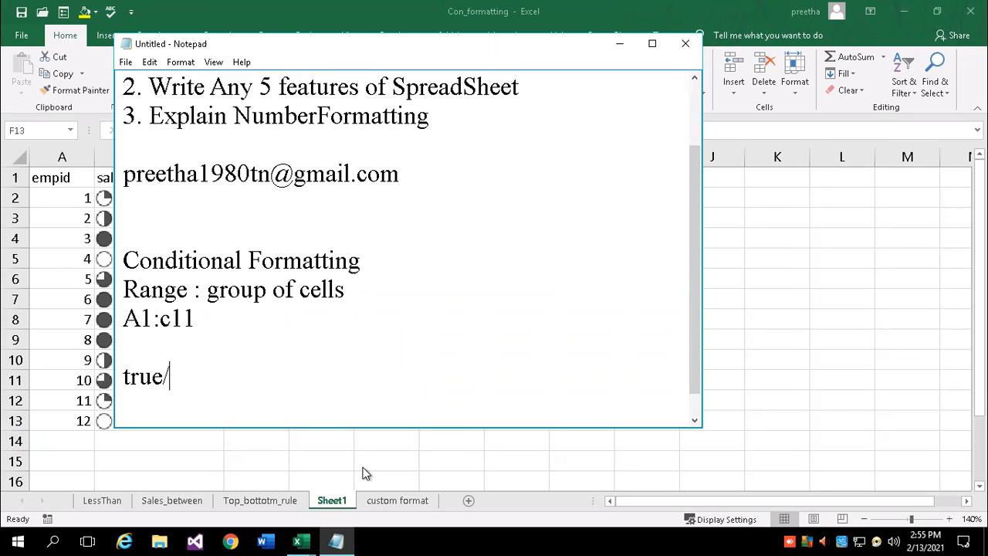
type("false")
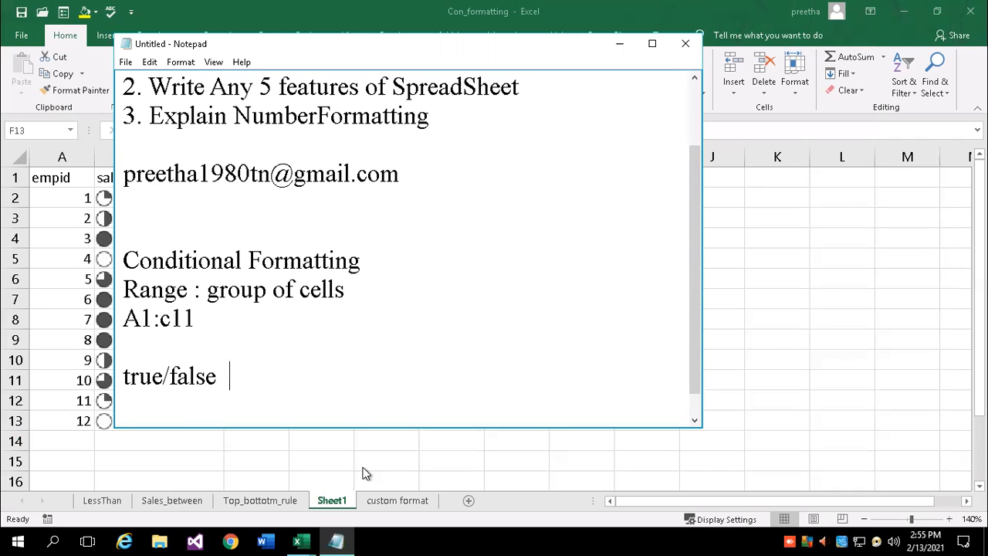
type("boolean value")
key("Return")
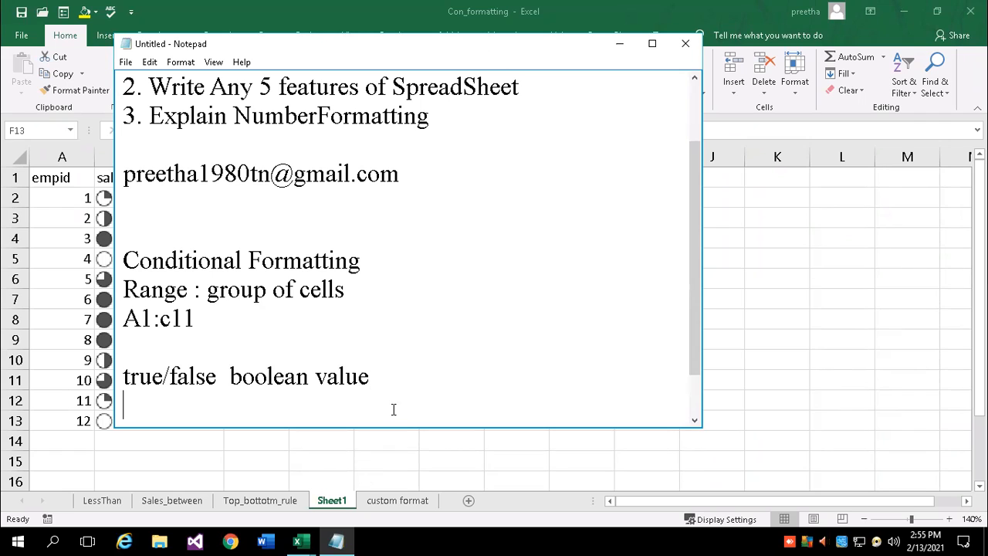
key("alt+Tab")
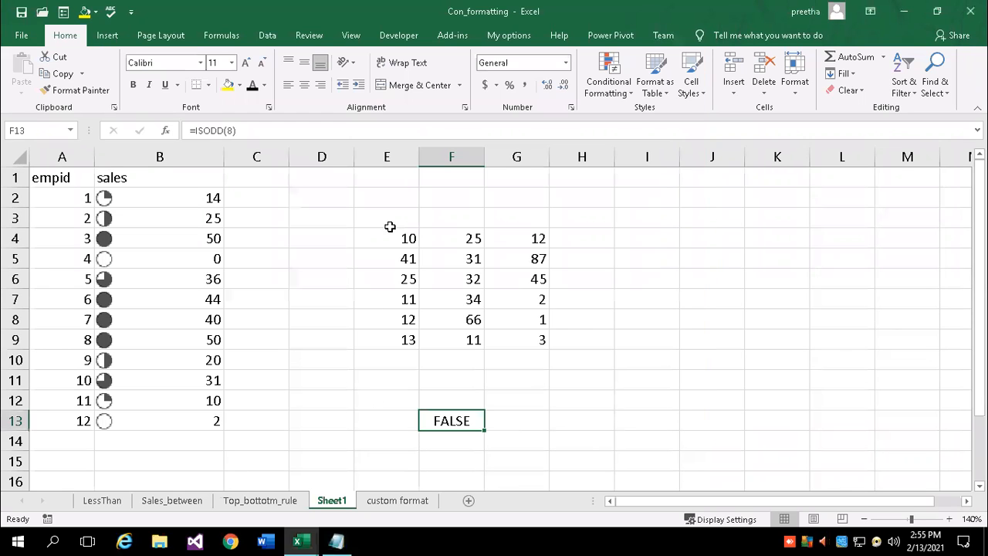
Start a new formula-based conditional formatting rule =isodd(e4) on E4:G9
left_click_drag(394, 240, 509, 335)
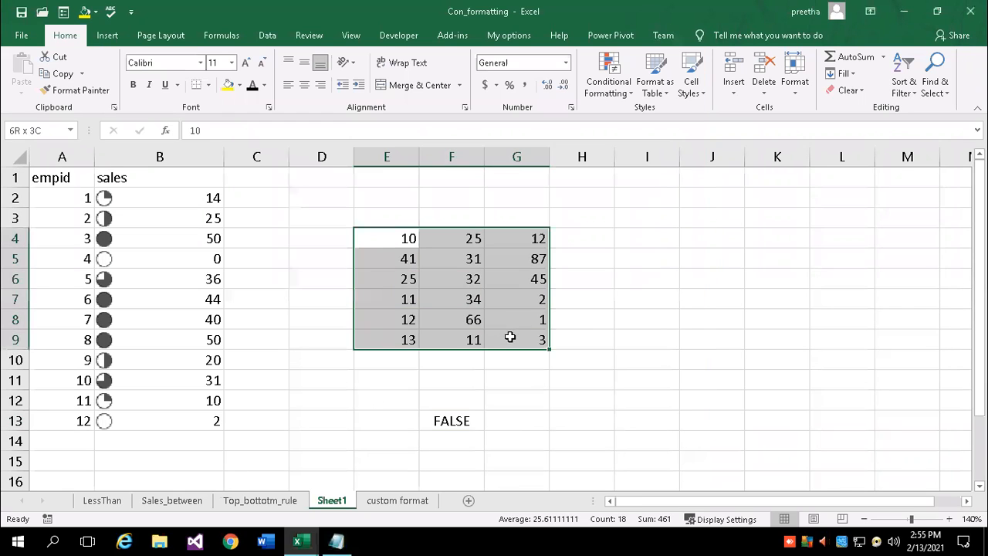
left_click(628, 94)
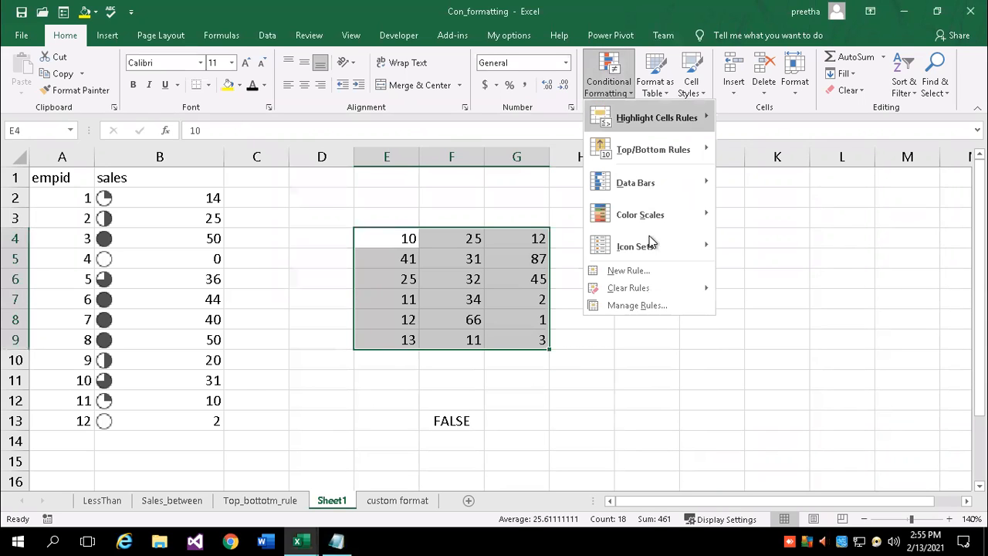
left_click(629, 280)
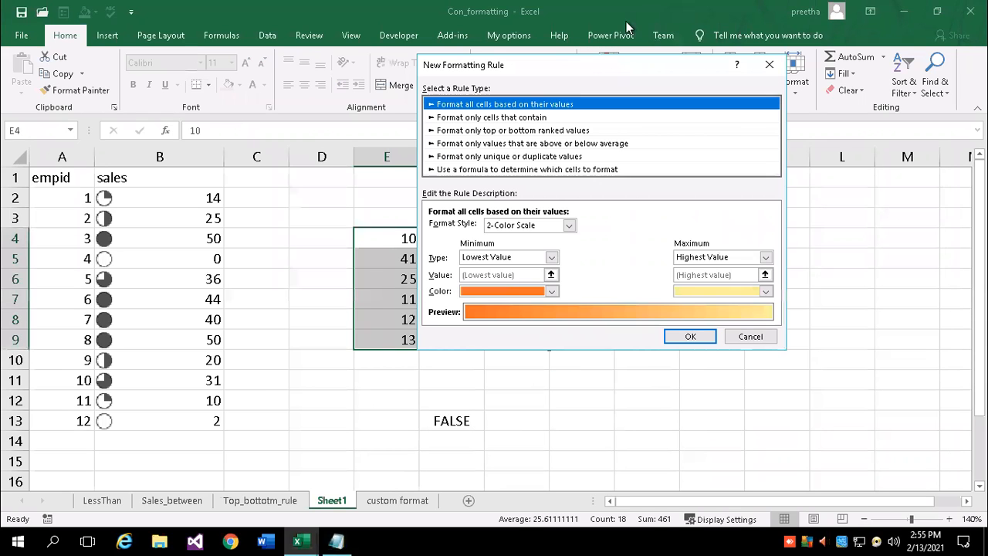
left_click_drag(590, 63, 486, 47)
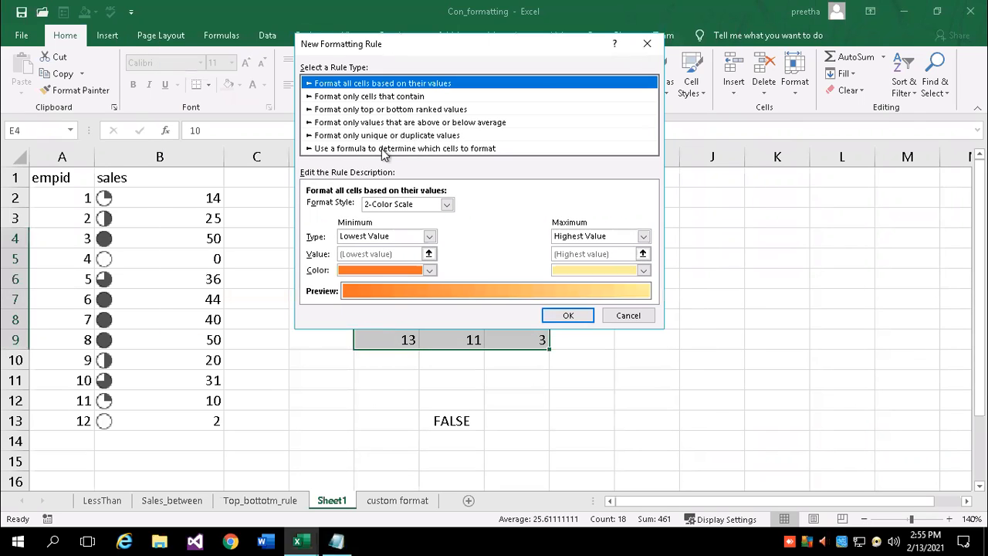
left_click(341, 149)
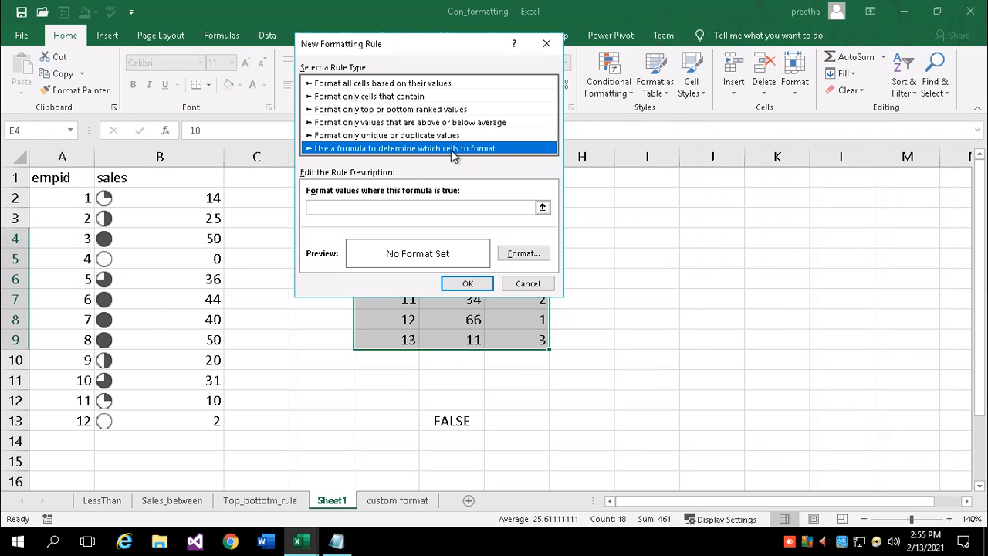
left_click_drag(463, 47, 582, 21)
left_click(476, 182)
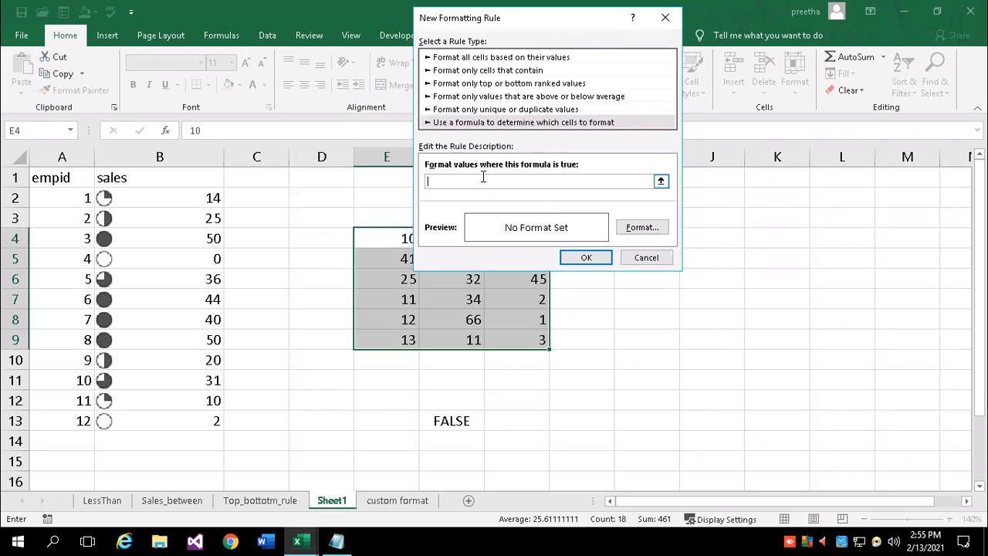
type("=isodd(")
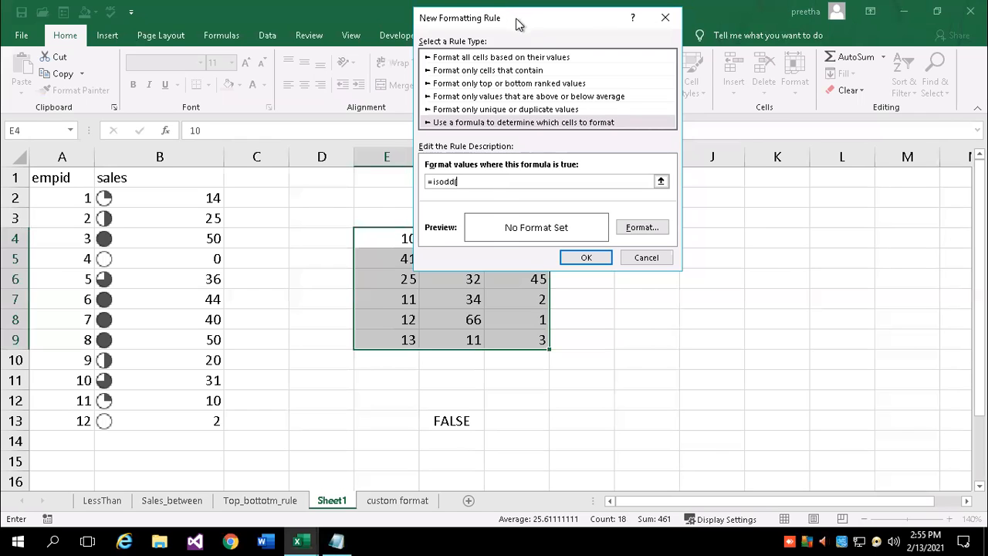
left_click_drag(517, 23, 601, 16)
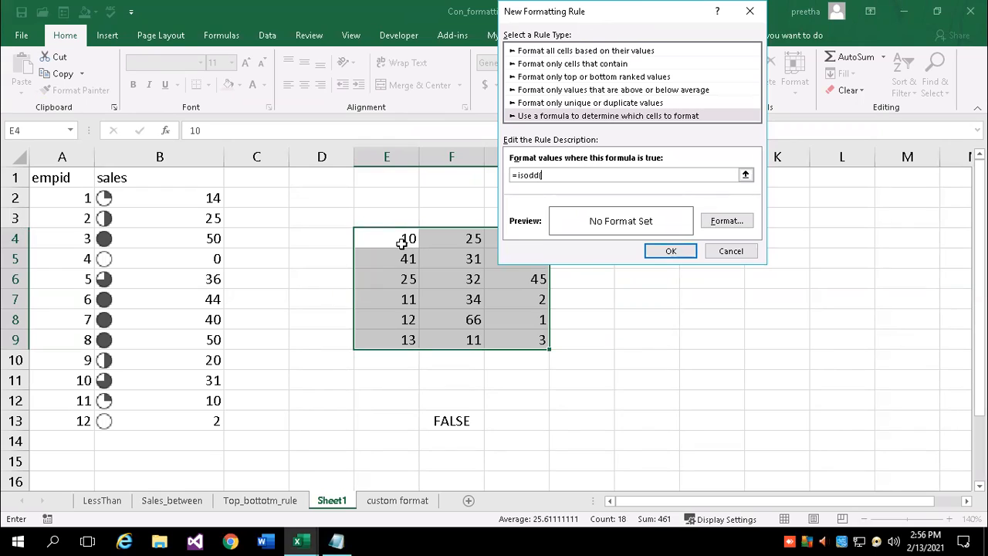
type("e4")
Format matching cells with a blue fill and white font, then apply the rule
left_click(723, 222)
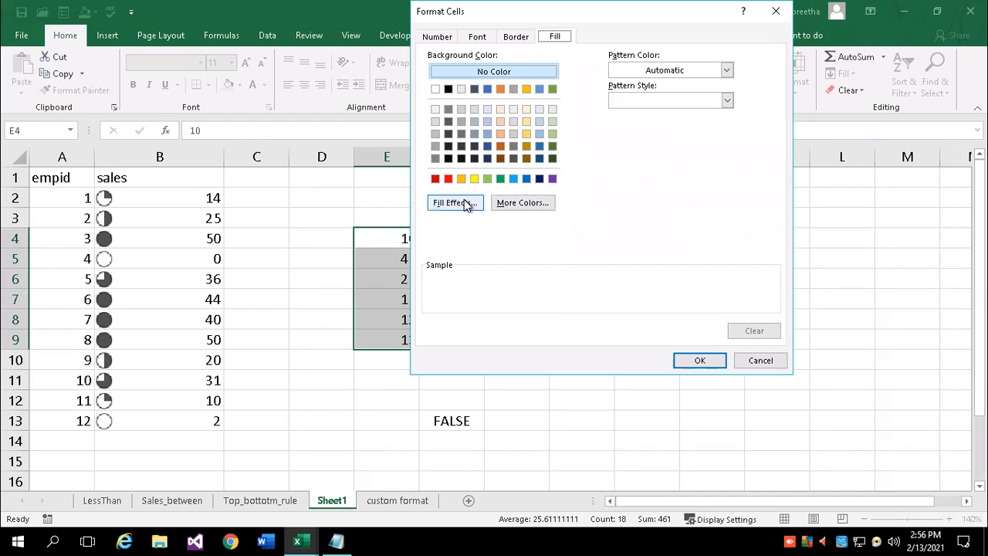
left_click(514, 203)
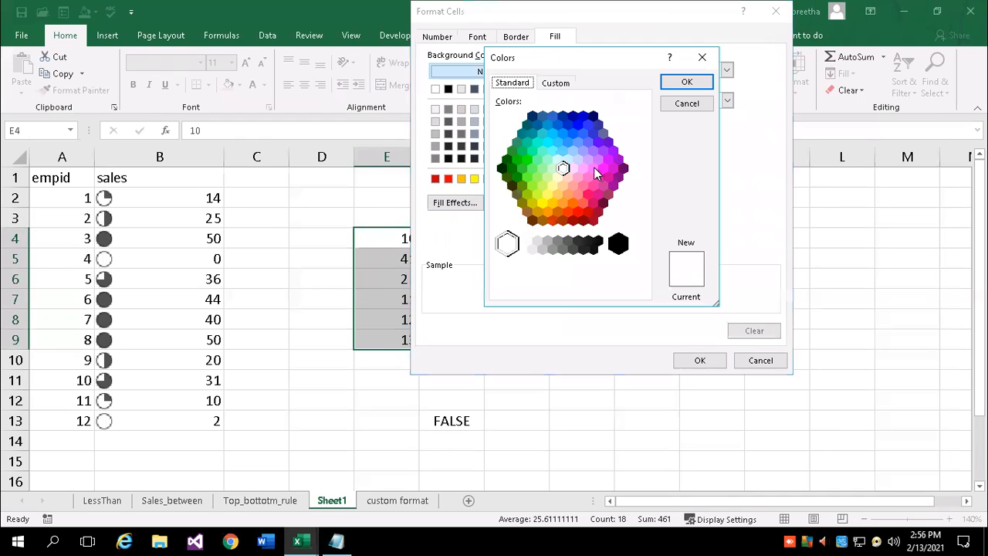
left_click(593, 167)
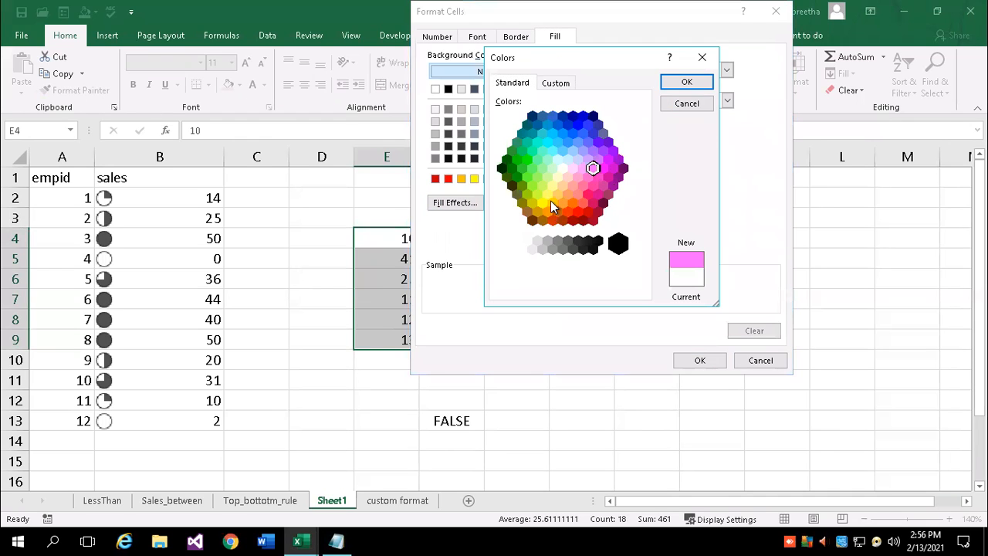
left_click(572, 133)
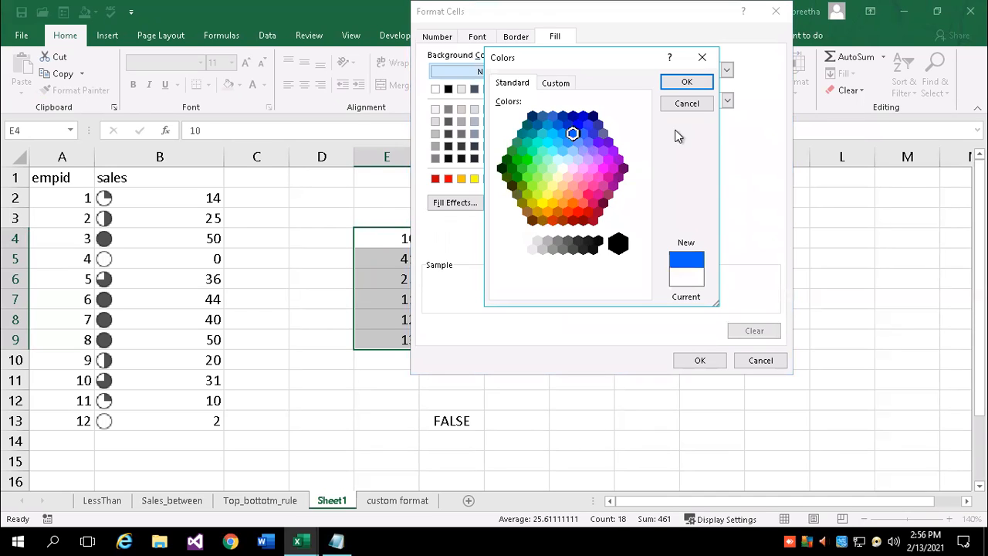
left_click(686, 82)
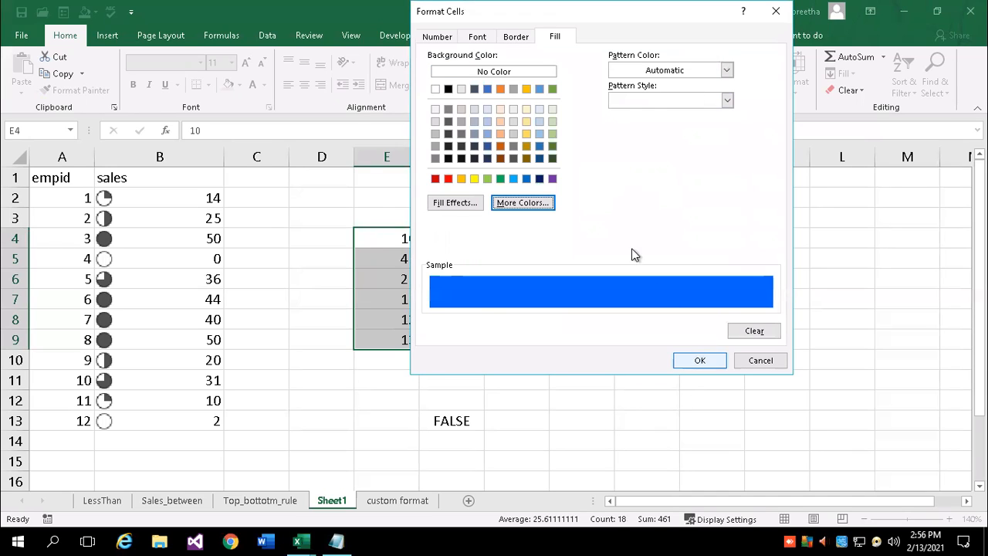
left_click(477, 37)
left_click(699, 157)
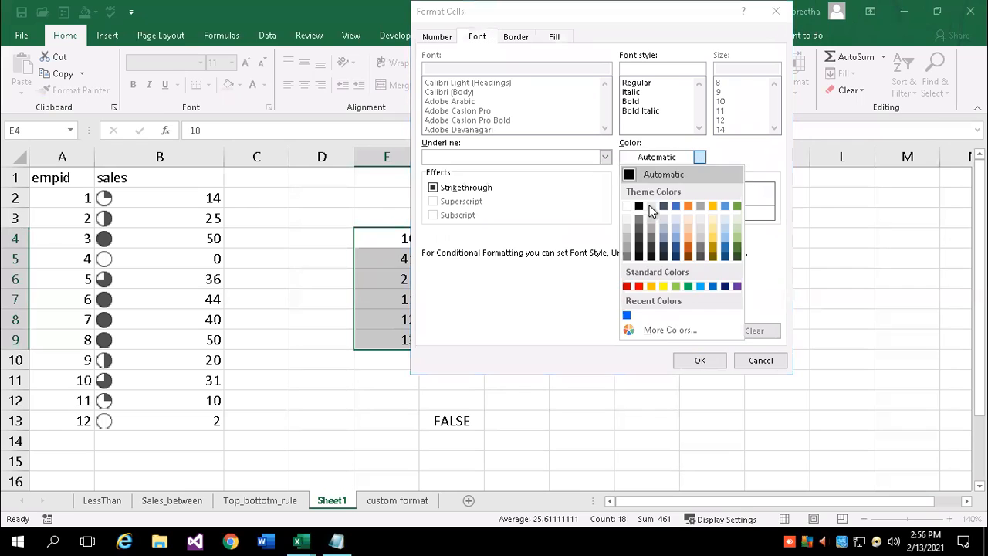
left_click(626, 205)
left_click(697, 360)
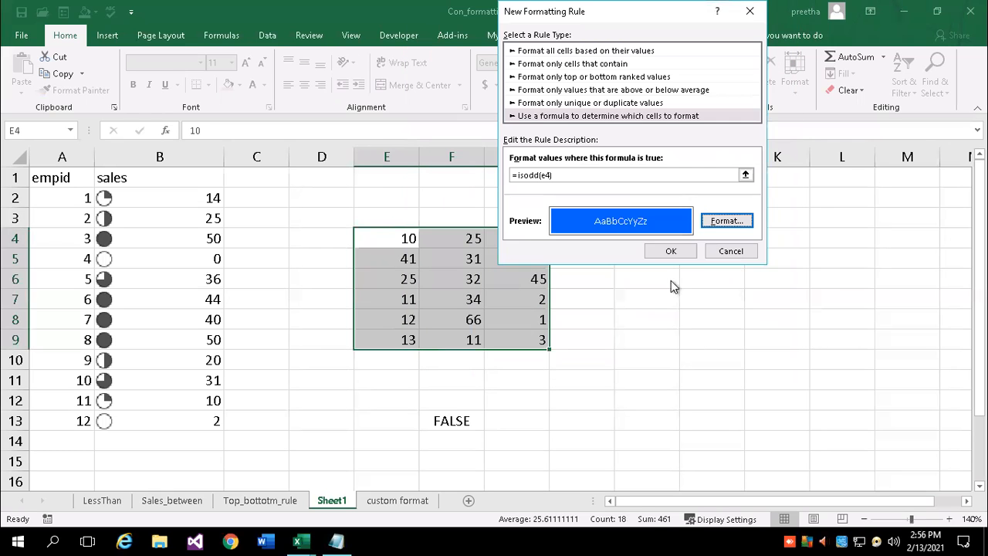
left_click(670, 250)
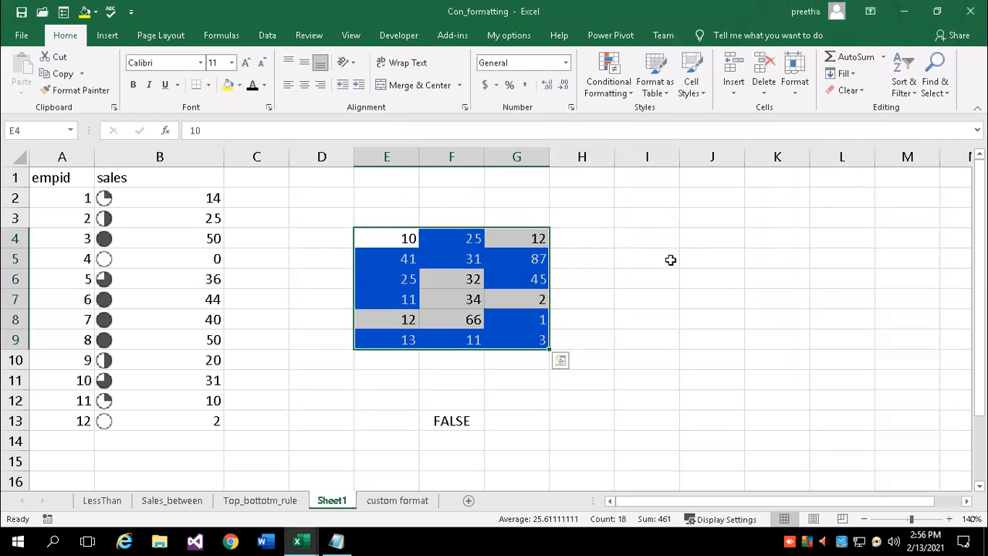
Change E5 from 41 to 42 and E6 from 25 to 8
left_click(653, 377)
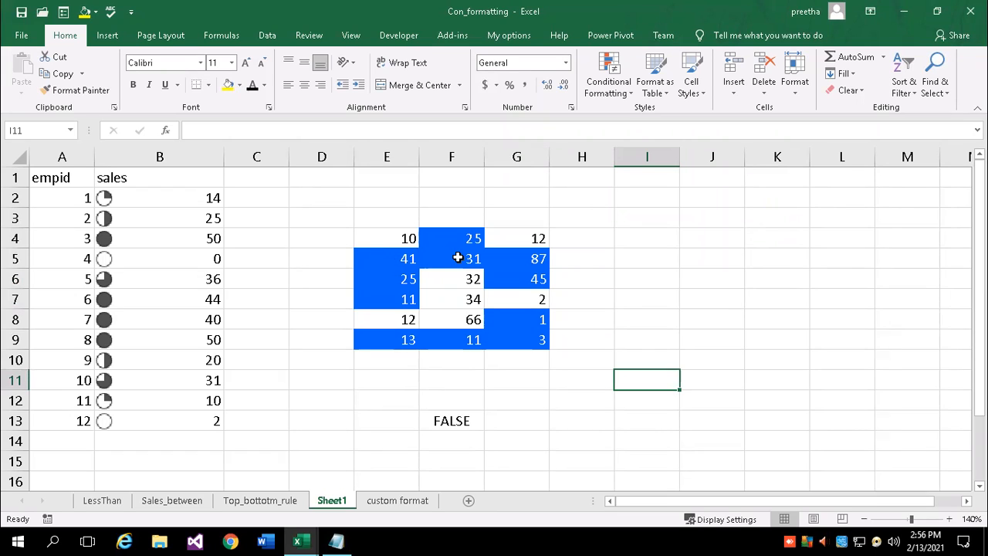
left_click(400, 257)
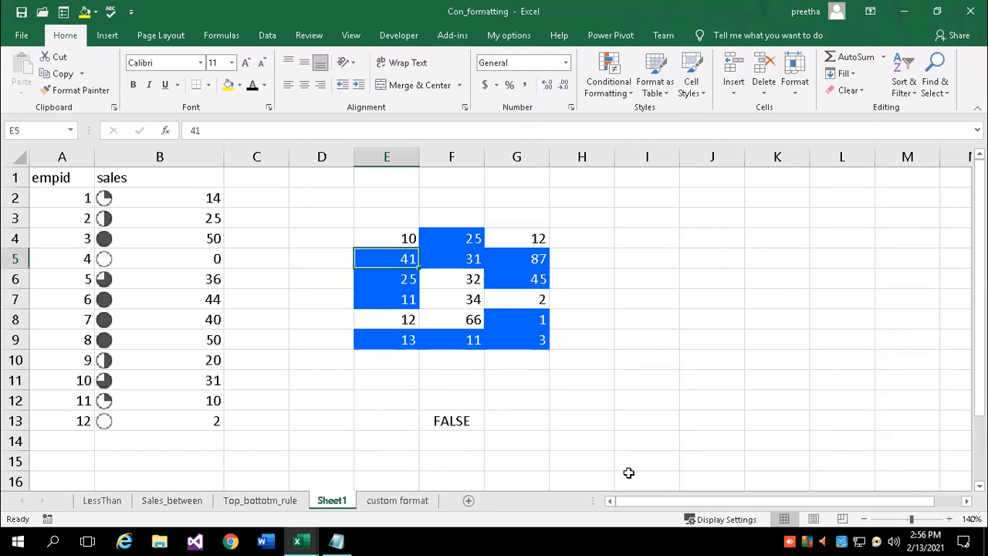
type("42")
key("Return")
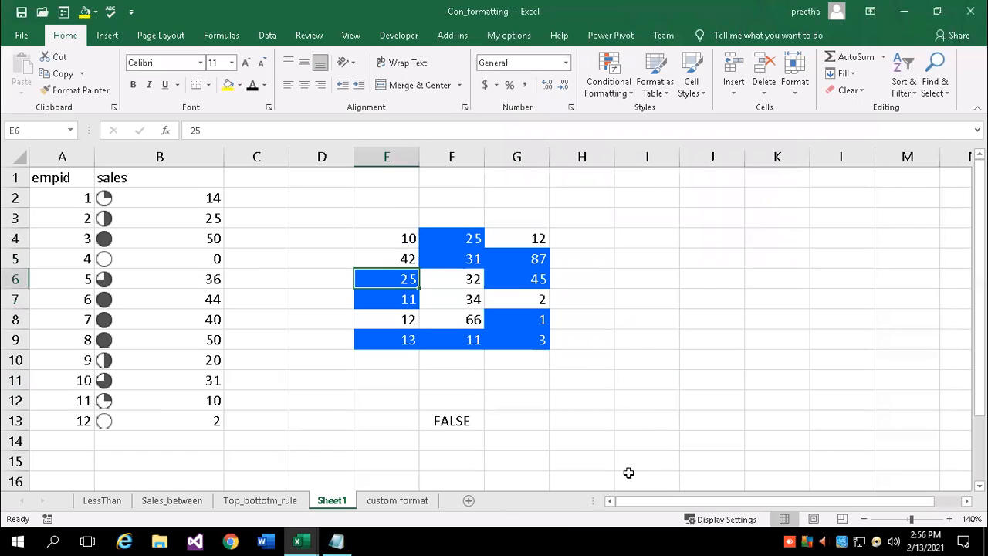
type("8")
key("Return")
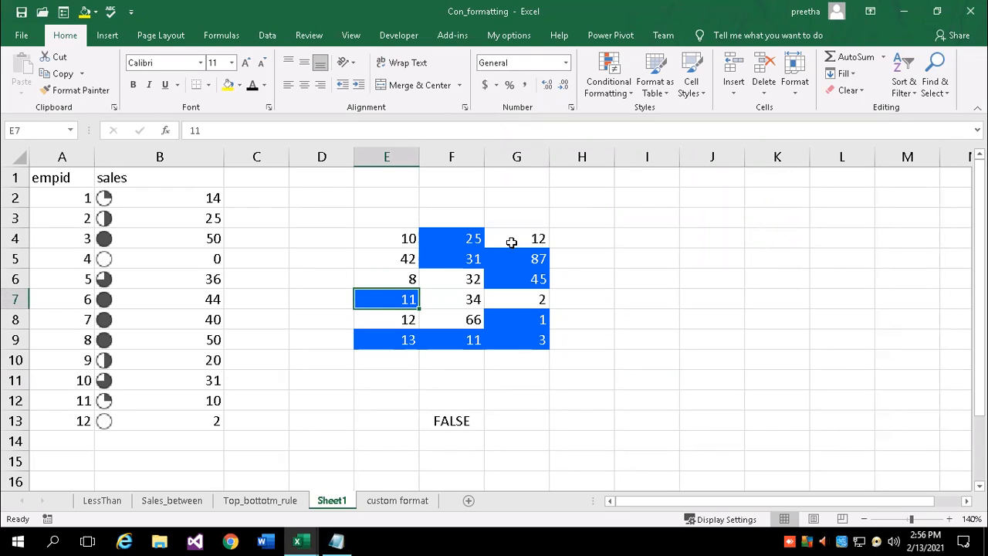
Submit a new 'Use a formula' rule with an empty formula box, triggering the evaluation error
left_click(611, 344)
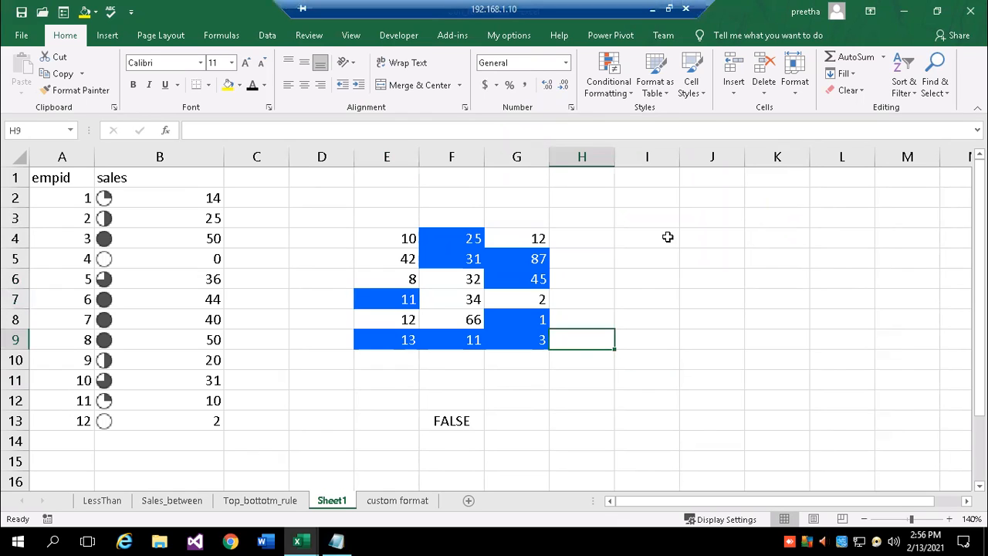
left_click(630, 93)
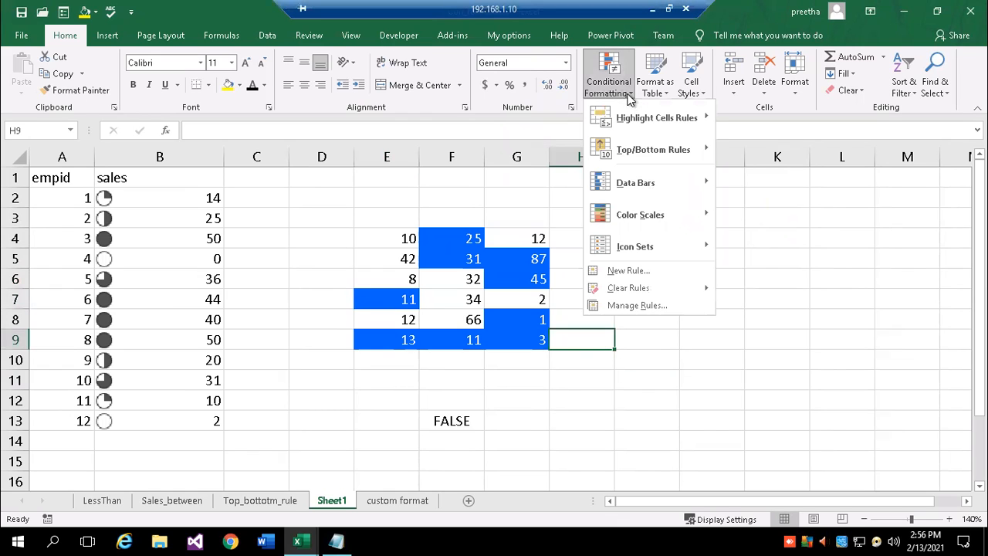
left_click(648, 271)
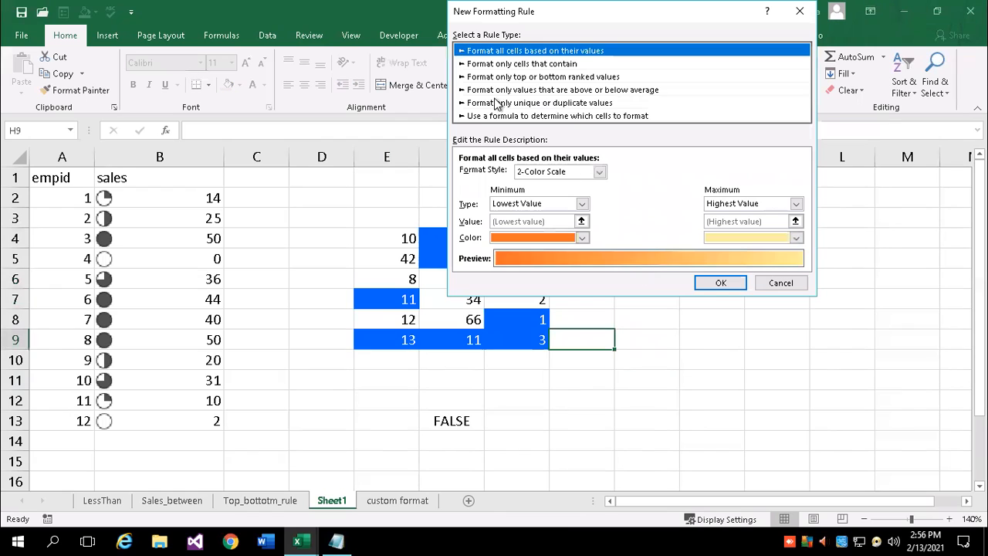
left_click(481, 116)
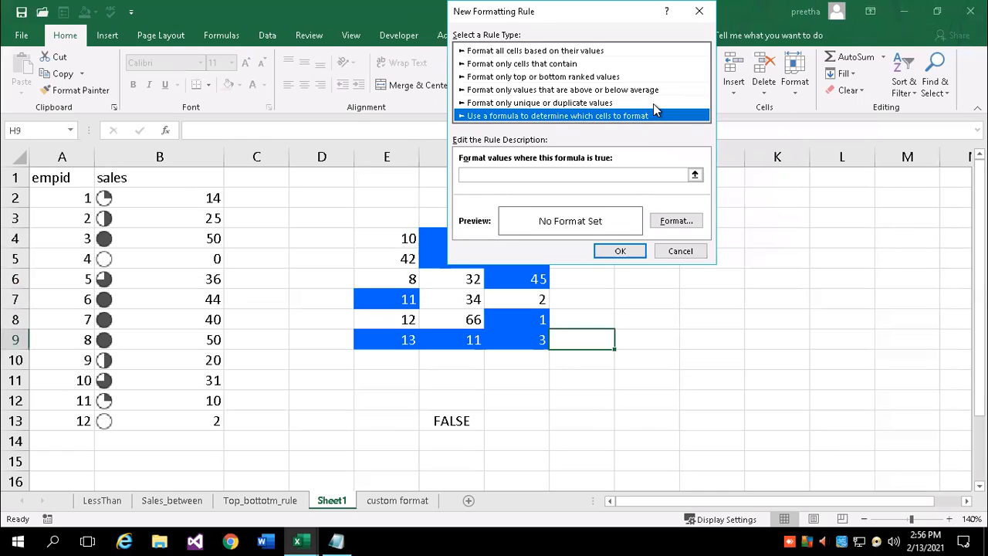
left_click(488, 179)
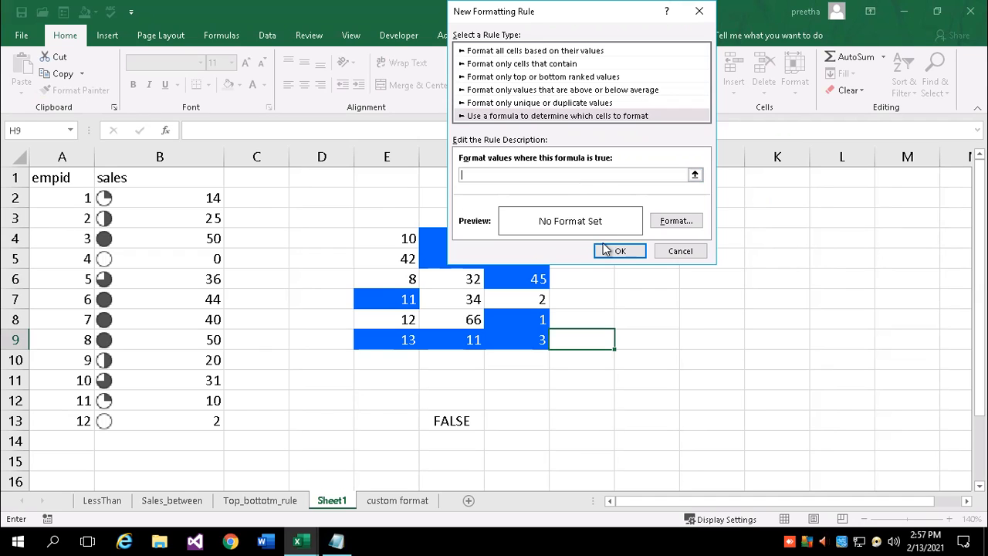
left_click(622, 251)
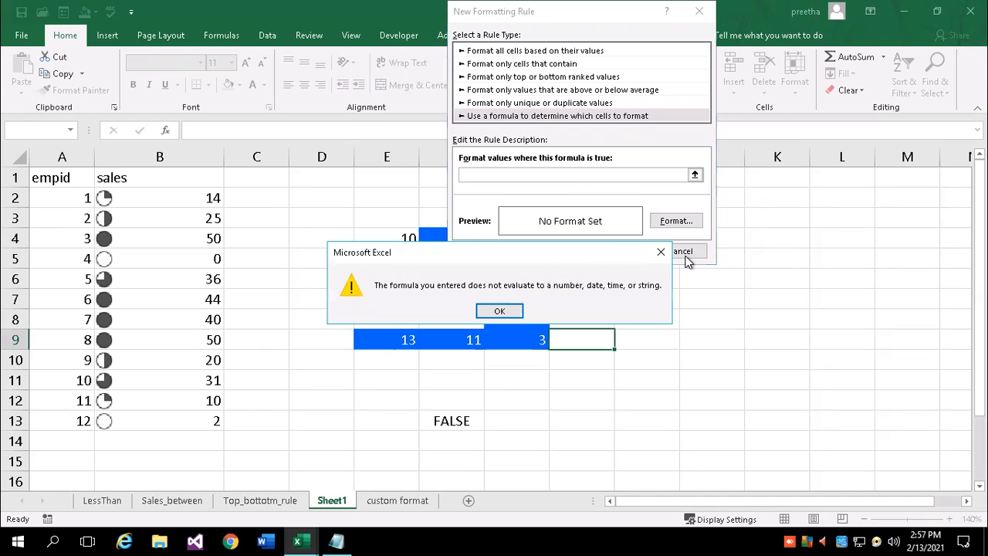
Dismiss the error, cancel the rule, and enter 12, 25, 58, 62 in D19:D22
left_click(660, 251)
left_click(681, 251)
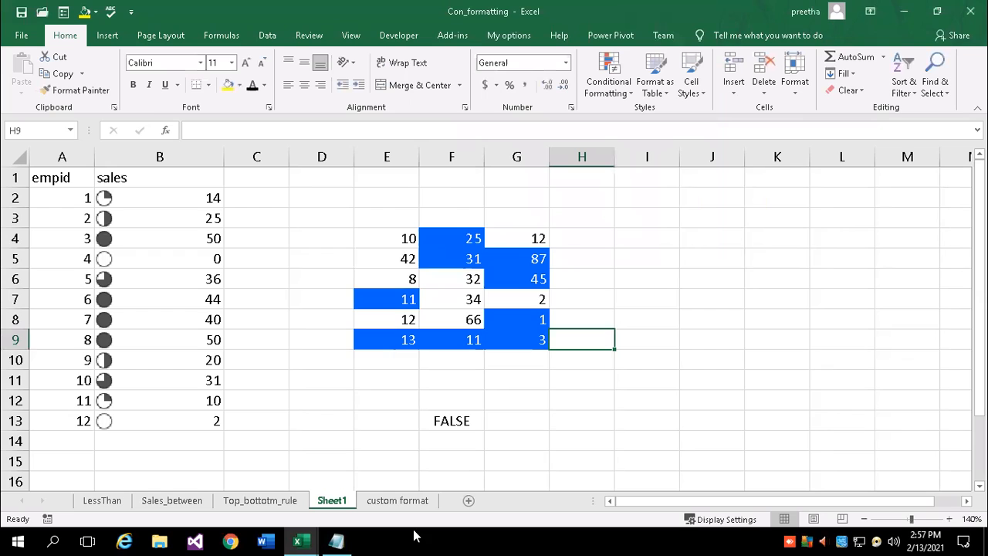
scroll(436, 392, "down", 3)
scroll(436, 392, "down", 2)
left_click(333, 241)
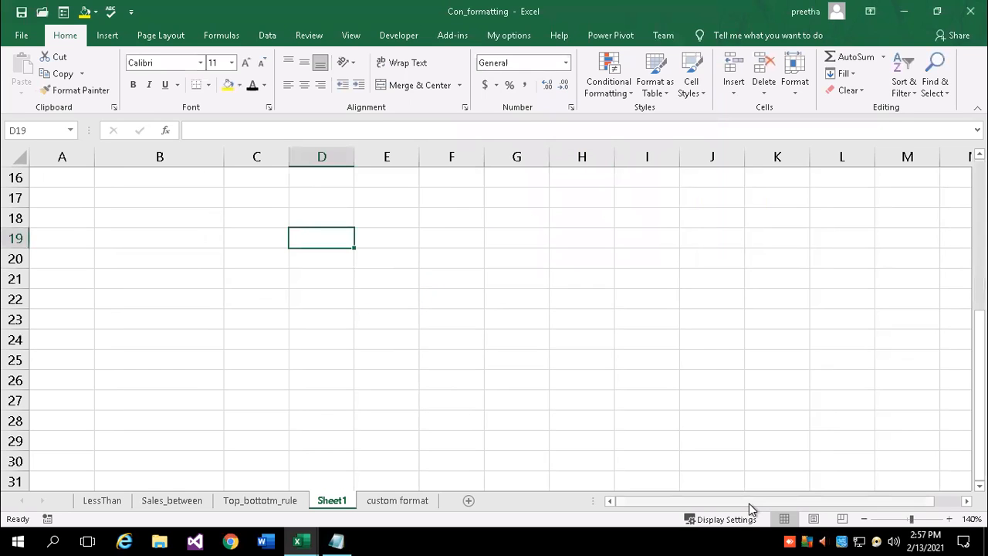
type("12")
key("Return")
type("25")
key("Return")
type("58")
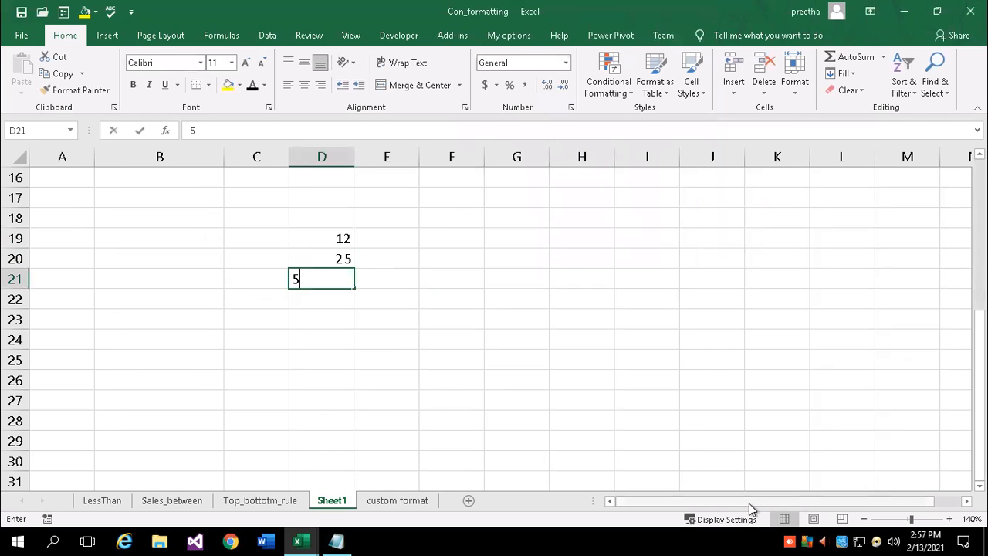
key("Return")
type("62")
key("Up")
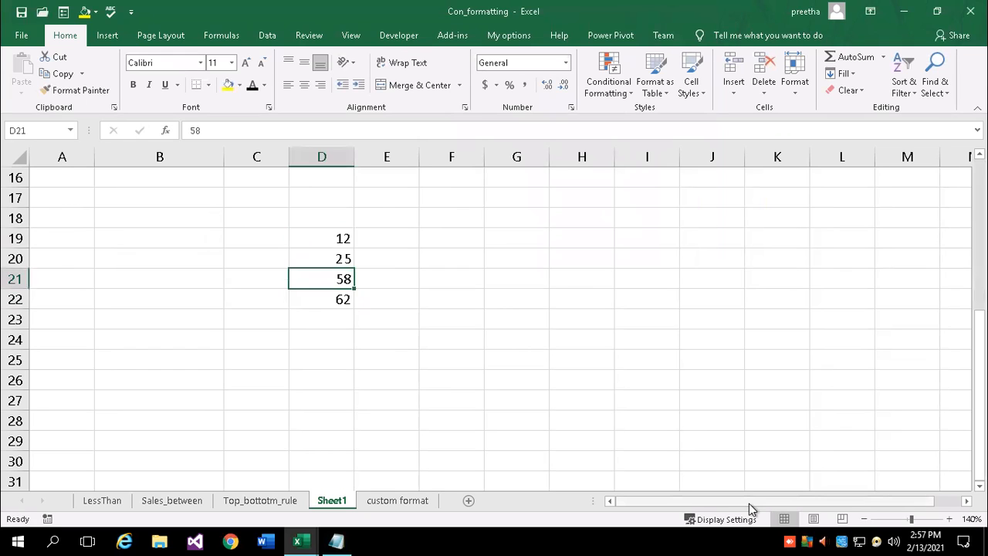
Enter 41, 14, 88, 14 in E19:E22
key("Up")
key("Up")
key("Right")
type("41")
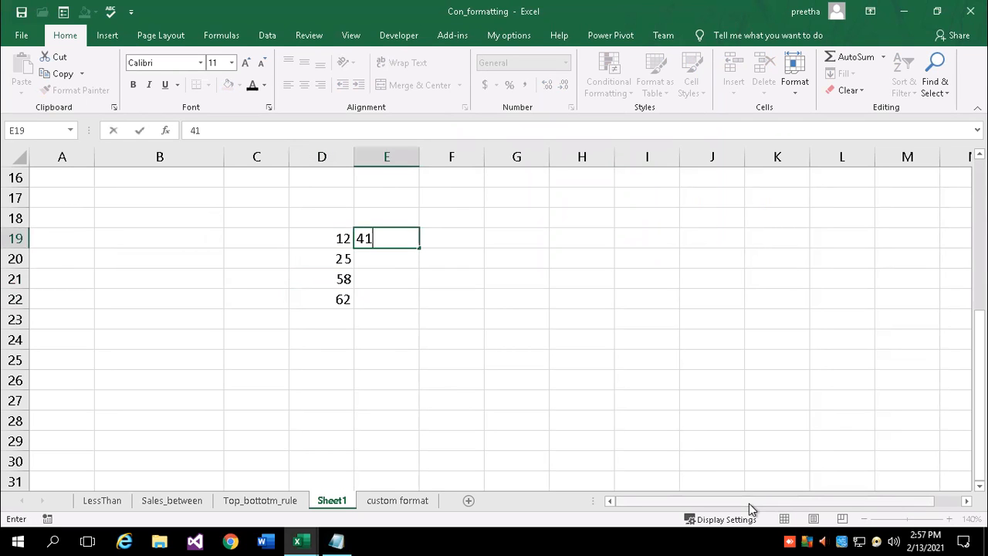
key("Return")
type("14")
key("Return")
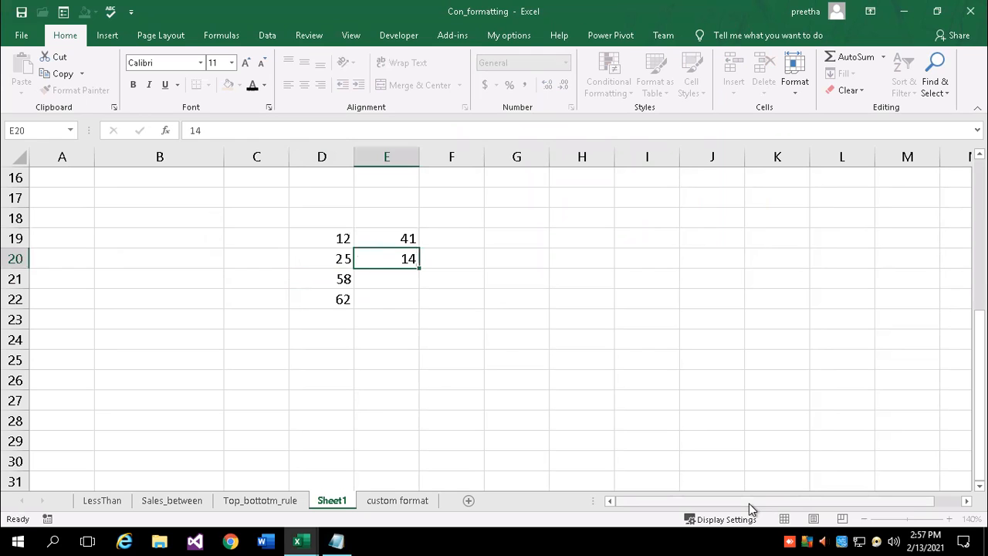
type("88")
key("Return")
type("14")
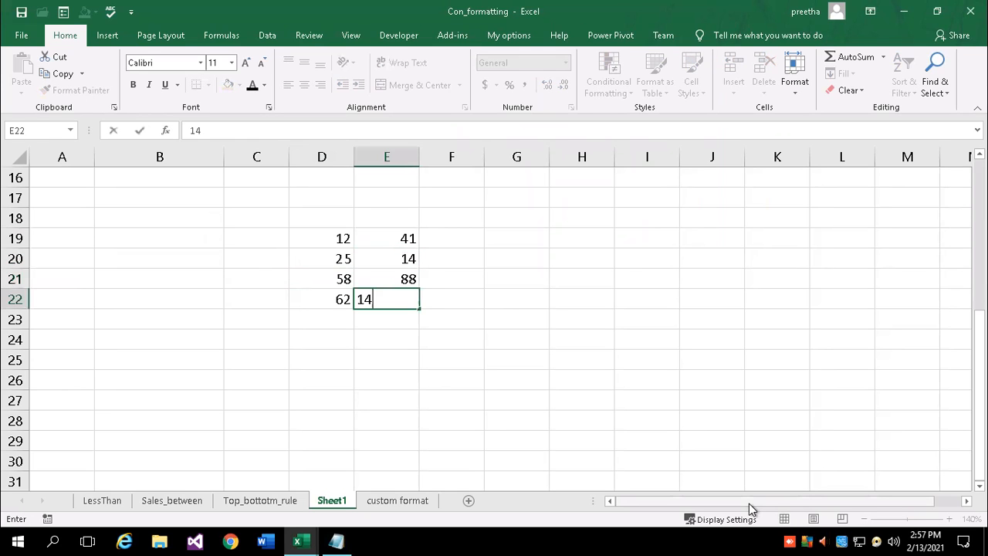
key("Up")
key("Up")
key("Up")
Enter 47, 47, 11, 14 in F19:F22
type("47")
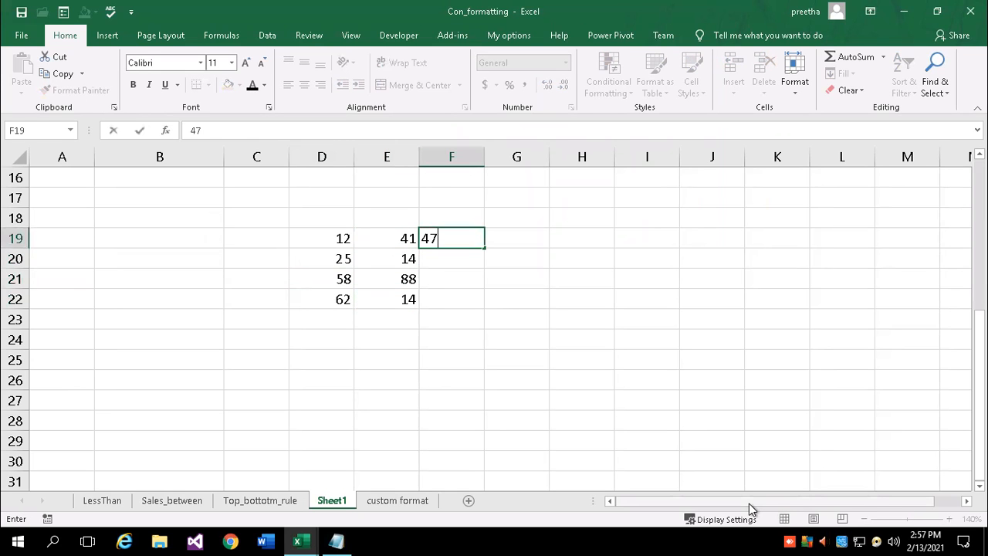
key("Return")
type("47")
key("Return")
type("11")
key("Left")
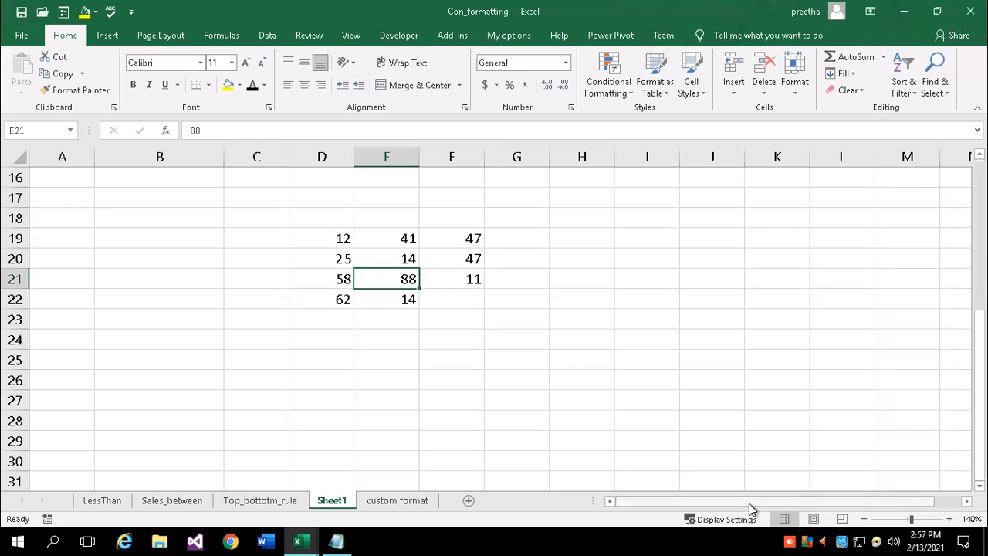
key("Right")
key("Down")
type("14")
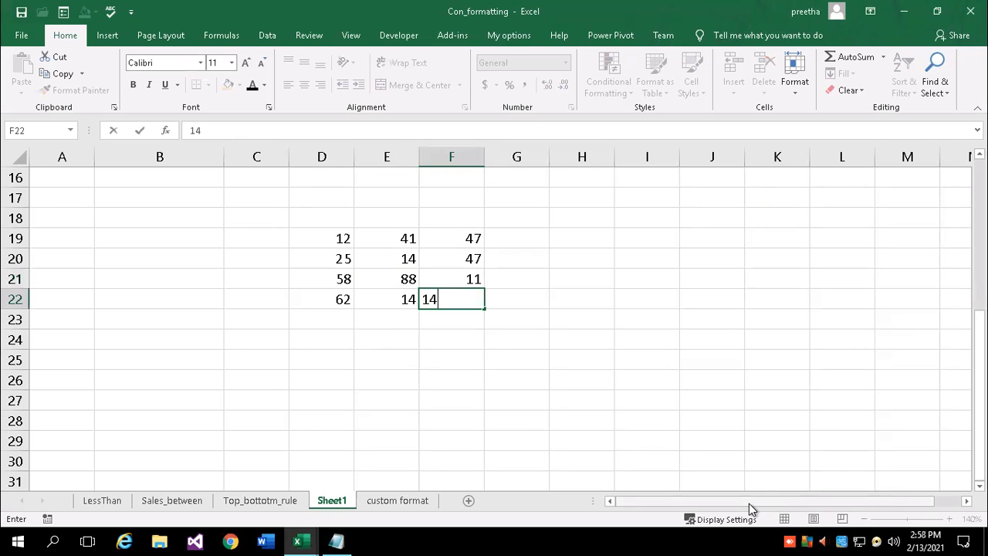
key("Return")
Create a formula rule =d19>0 for D19:F22 and open its Format Cells settings
left_click_drag(330, 237, 469, 307)
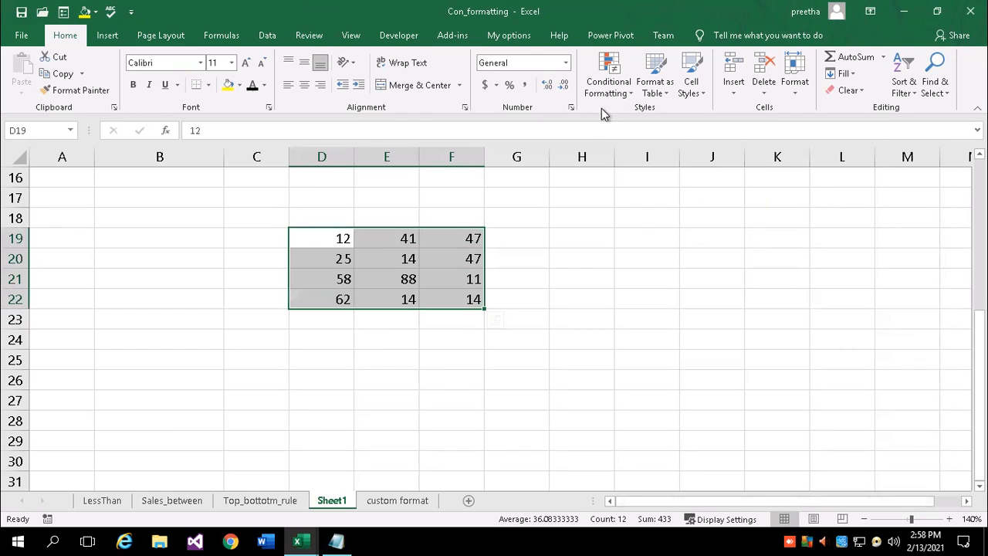
left_click(629, 94)
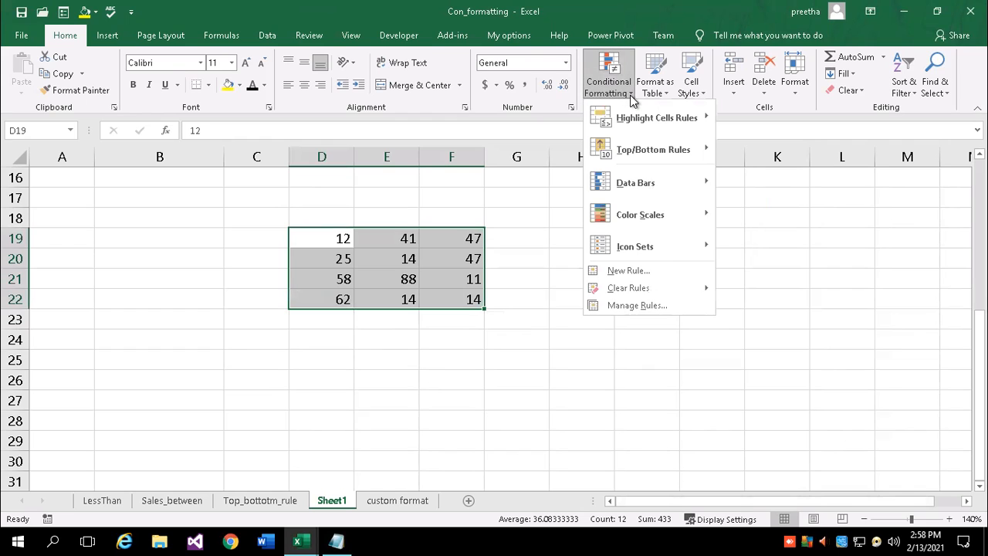
left_click(638, 271)
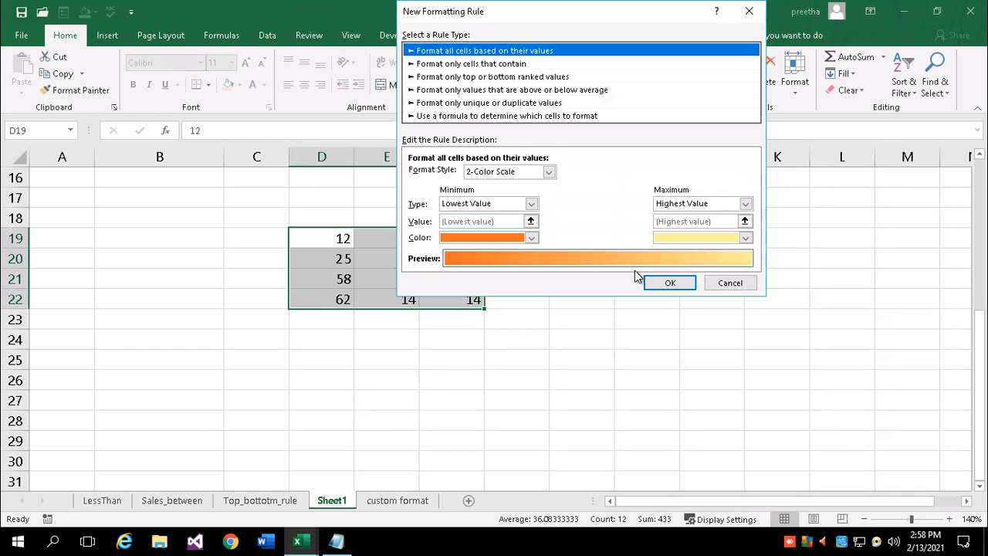
left_click(475, 116)
left_click_drag(498, 15, 596, 12)
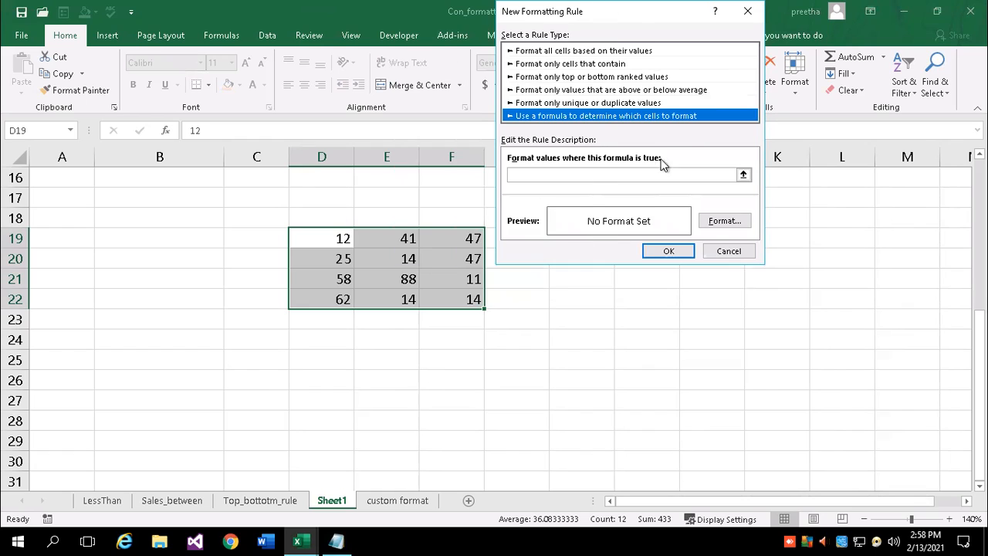
left_click(529, 173)
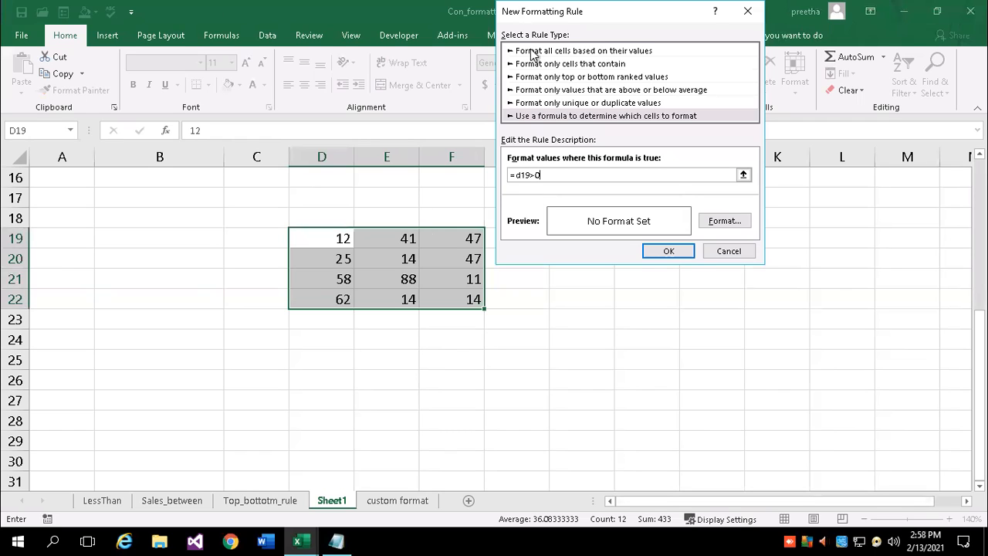
left_click(717, 223)
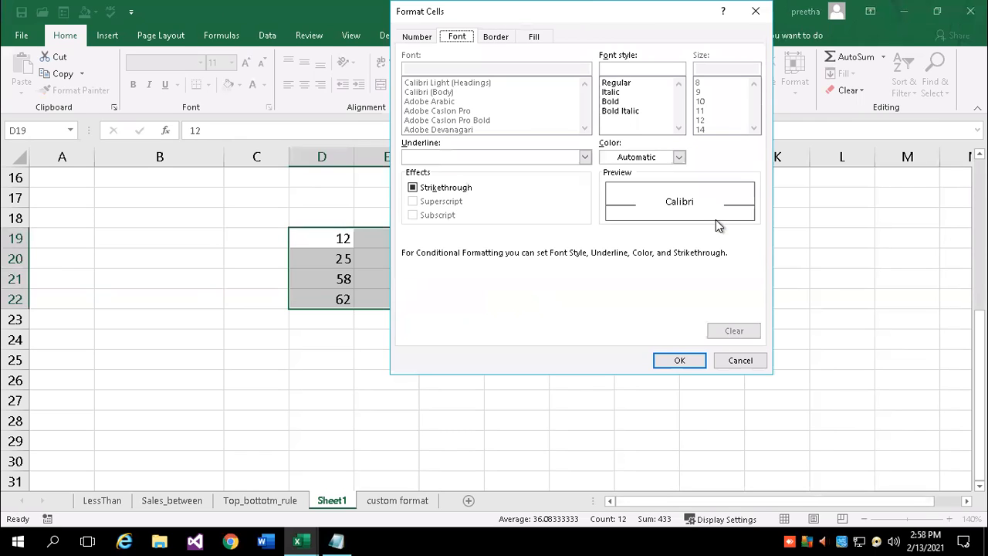
Look through the number and fill options, then choose a dash-dot-dot border line in light blue
left_click(429, 37)
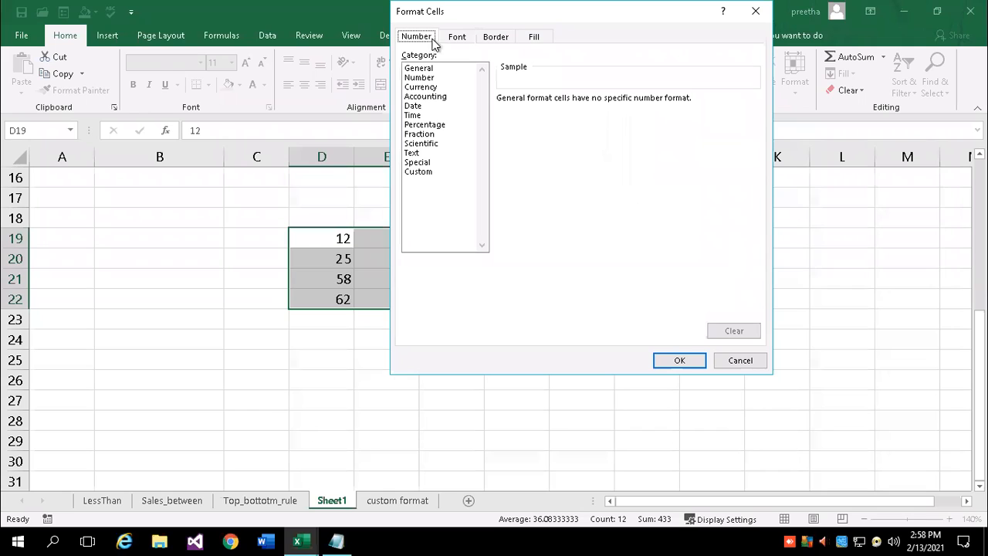
left_click(417, 172)
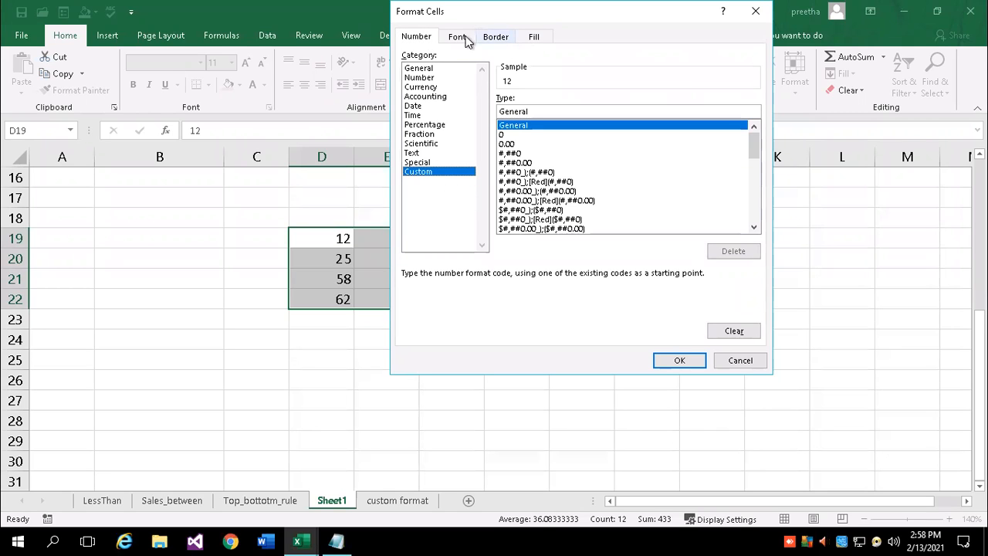
left_click(533, 37)
left_click(500, 37)
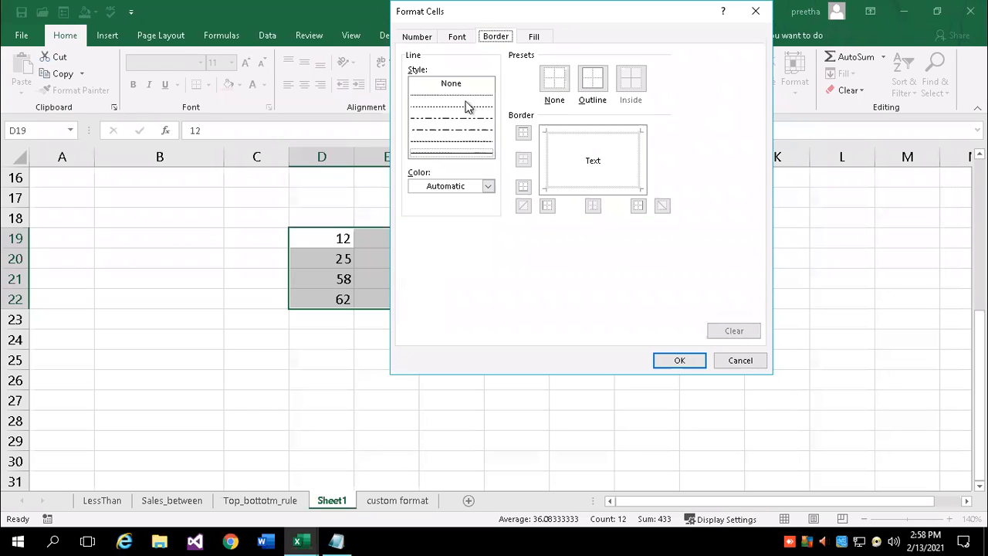
left_click(465, 130)
left_click(488, 186)
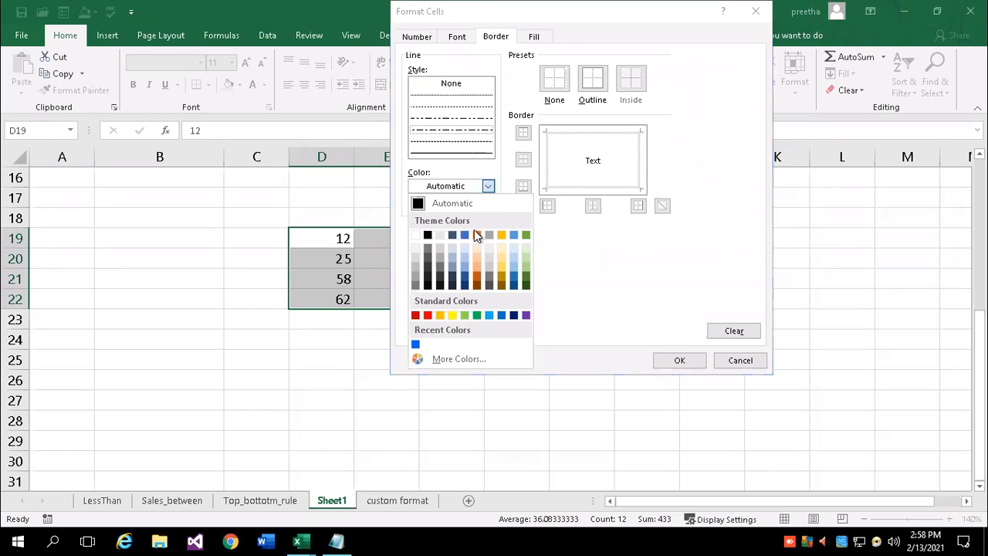
left_click(491, 316)
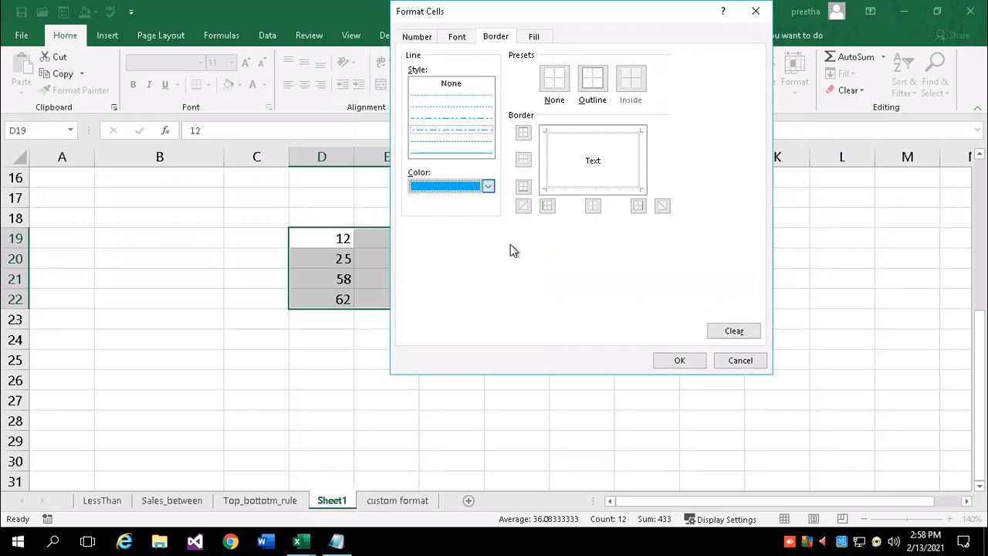
Change the border colour to dark green, apply an outline preset, and confirm the rule
left_click(488, 186)
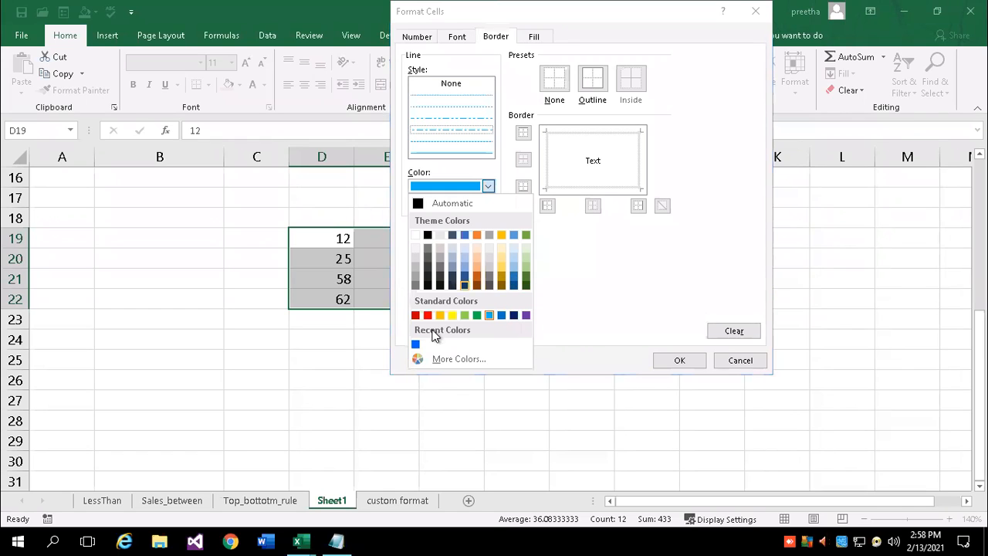
left_click(443, 359)
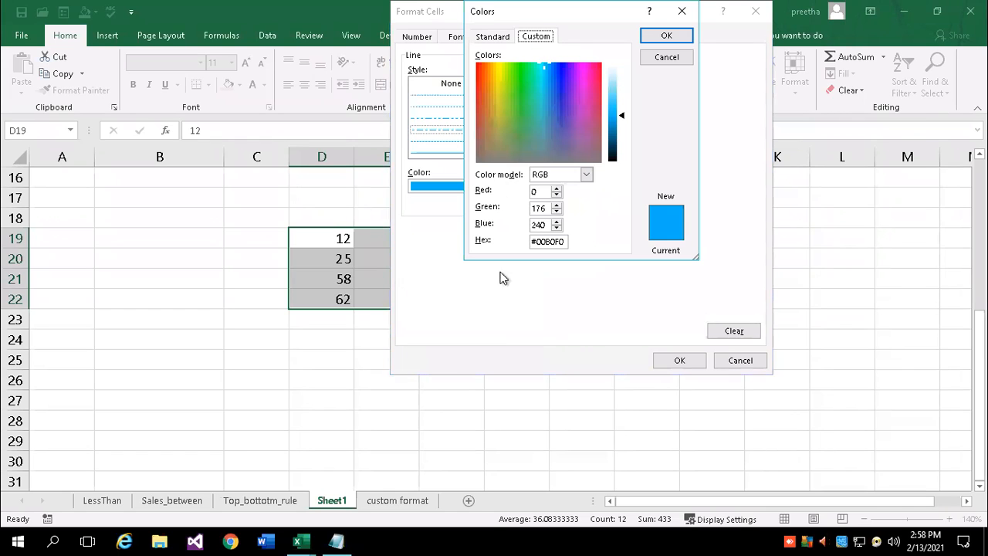
left_click(494, 37)
left_click(507, 116)
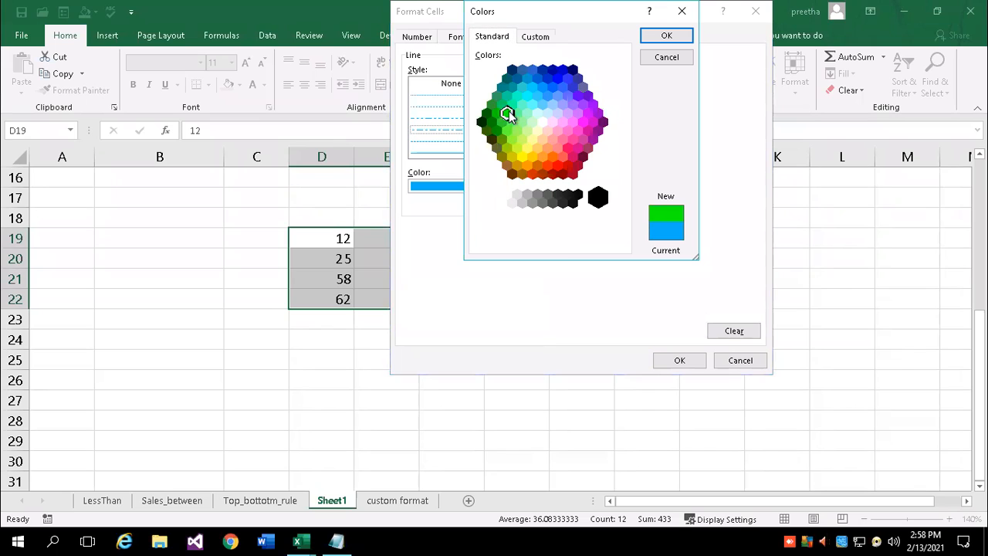
left_click(491, 121)
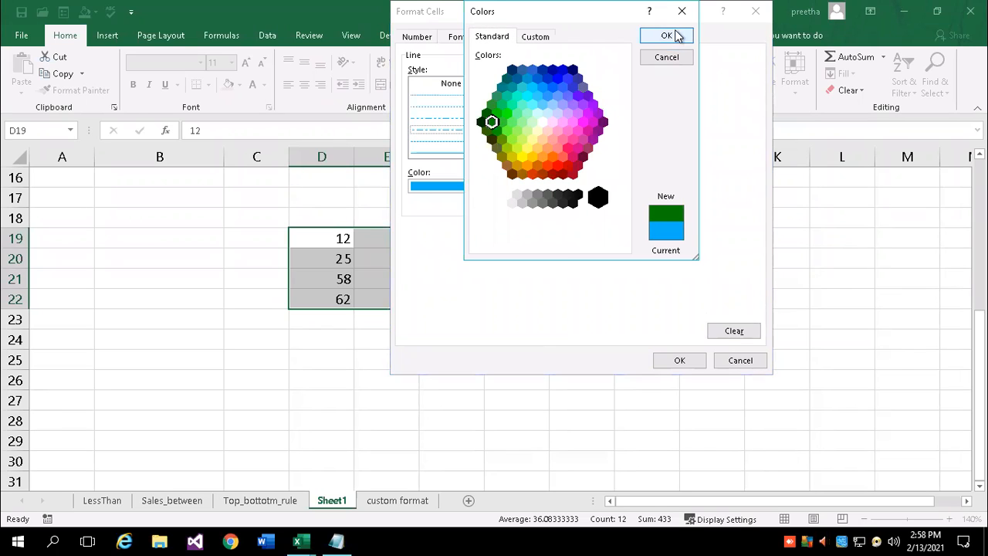
left_click(667, 37)
left_click(594, 82)
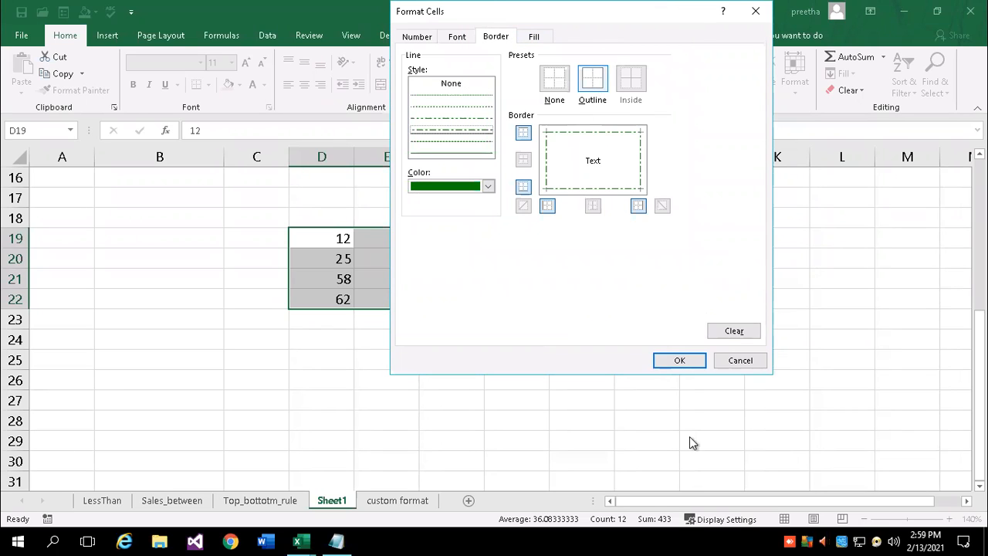
left_click(678, 361)
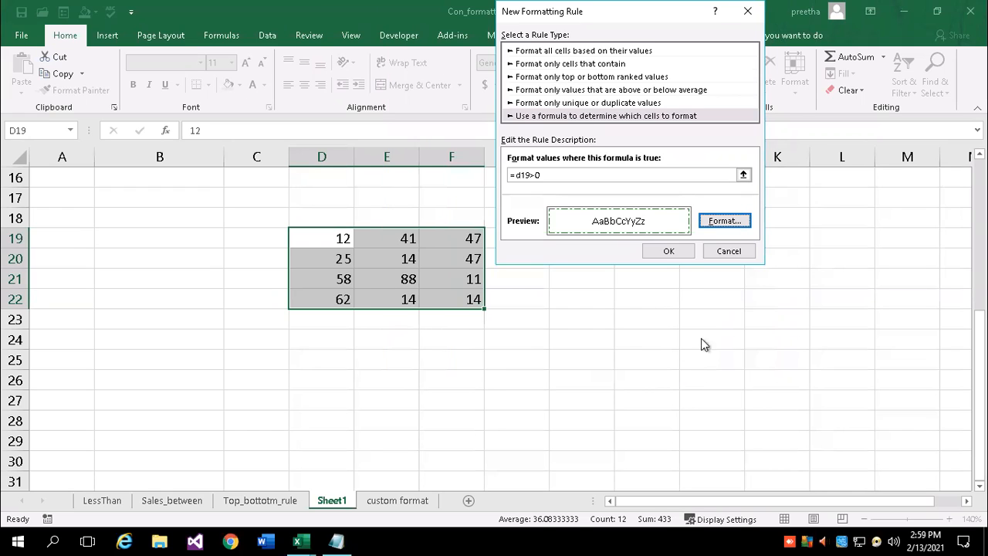
left_click(668, 250)
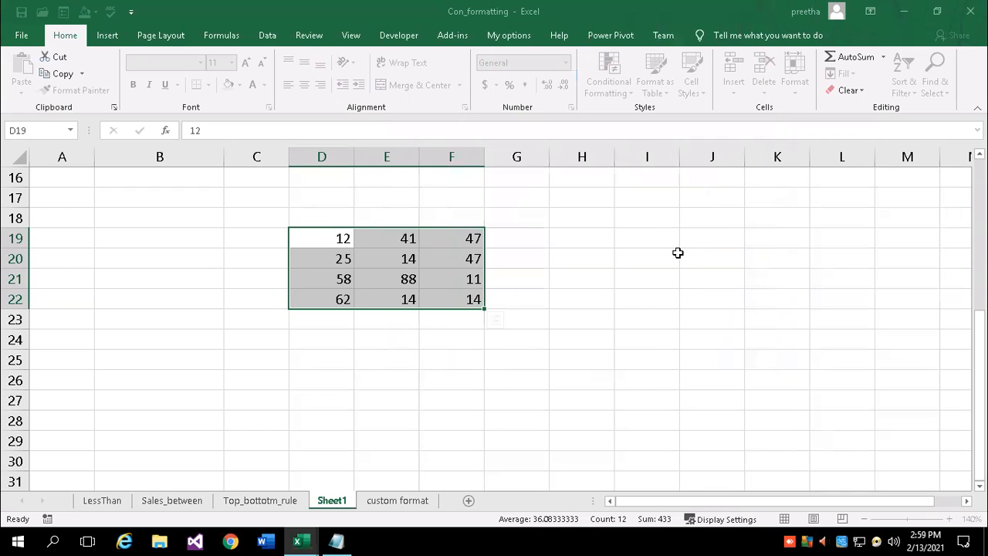
Enter -47 in E20, -74 in E21 and -77 in D22
left_click(452, 385)
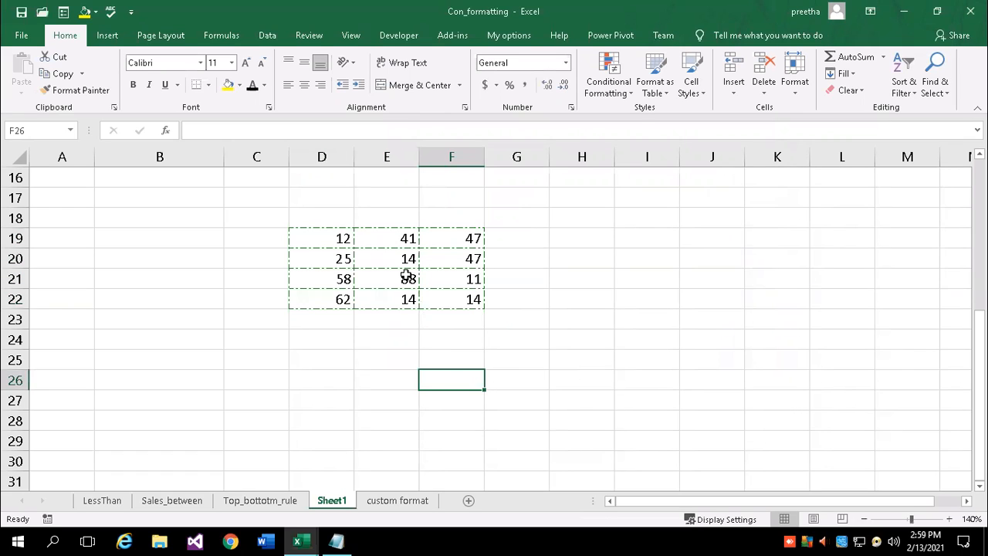
left_click(378, 259)
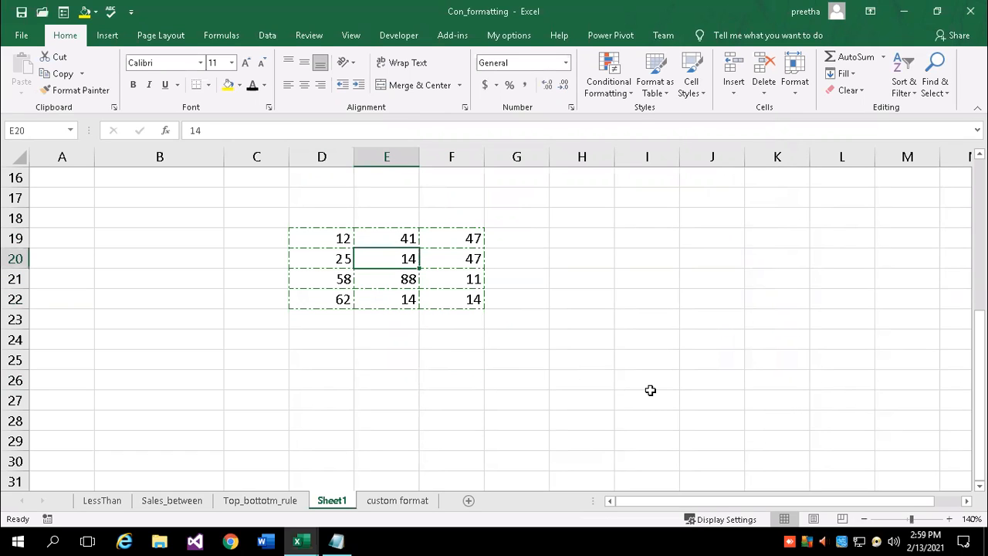
type("-47")
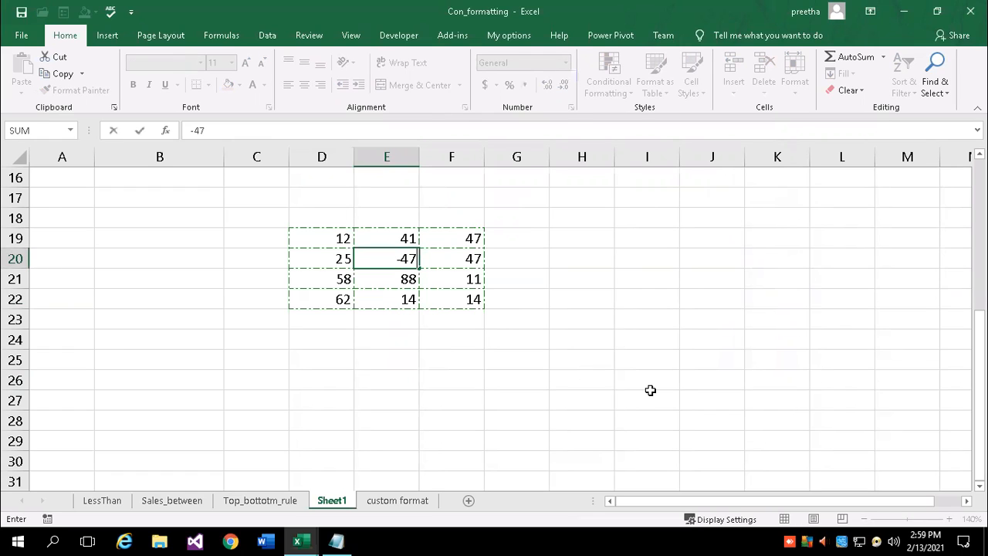
key("Return")
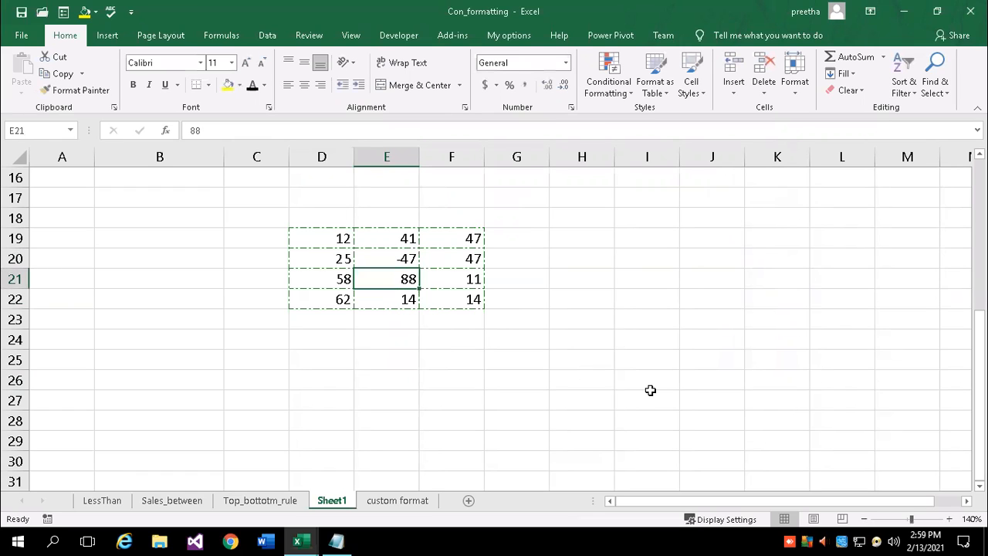
type("-74")
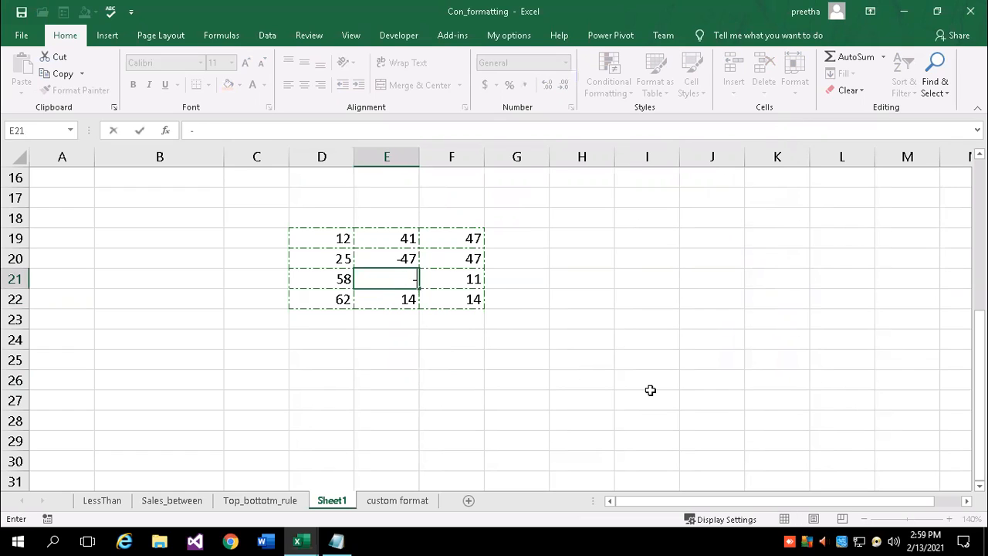
key("Return")
key("Return")
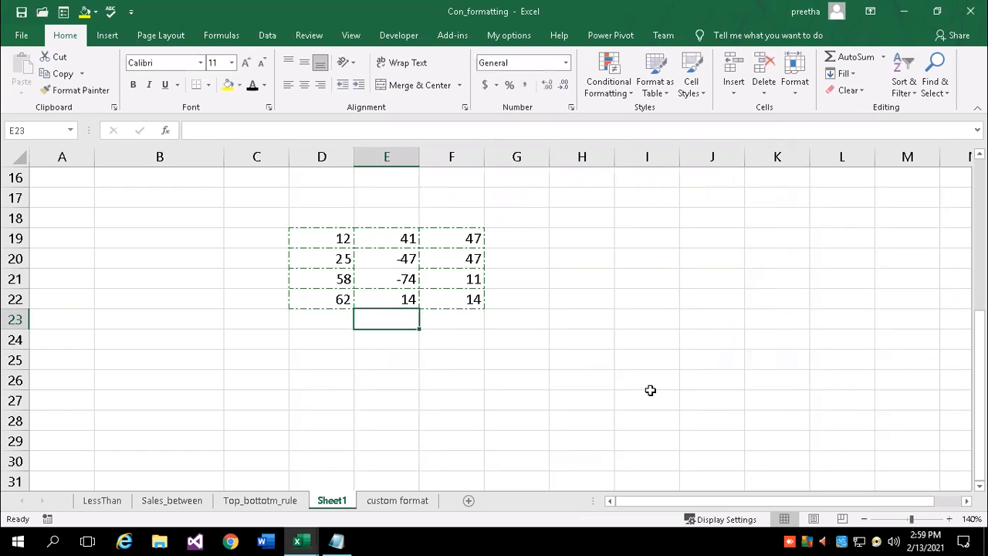
key("Left")
key("Left")
key("Up")
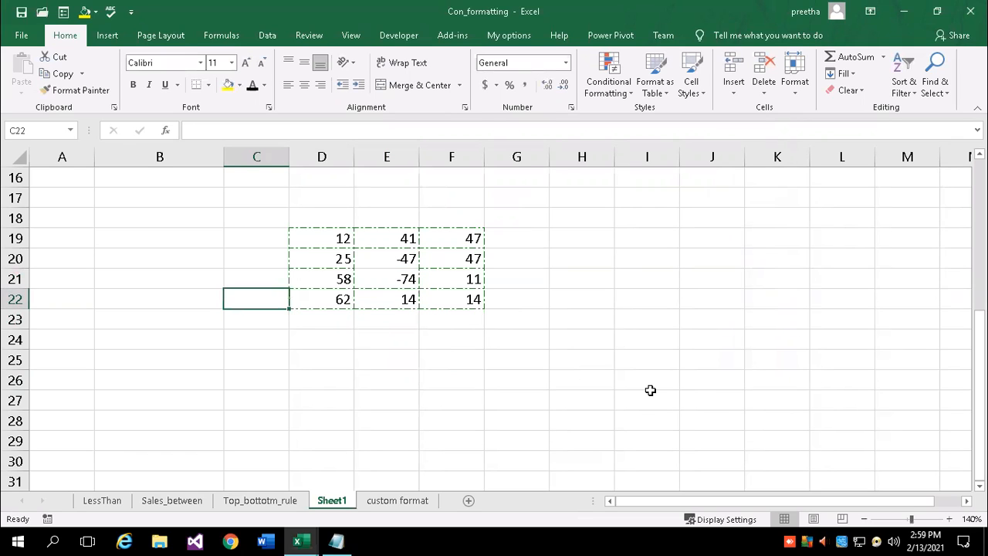
key("Right")
key("Right")
key("Left")
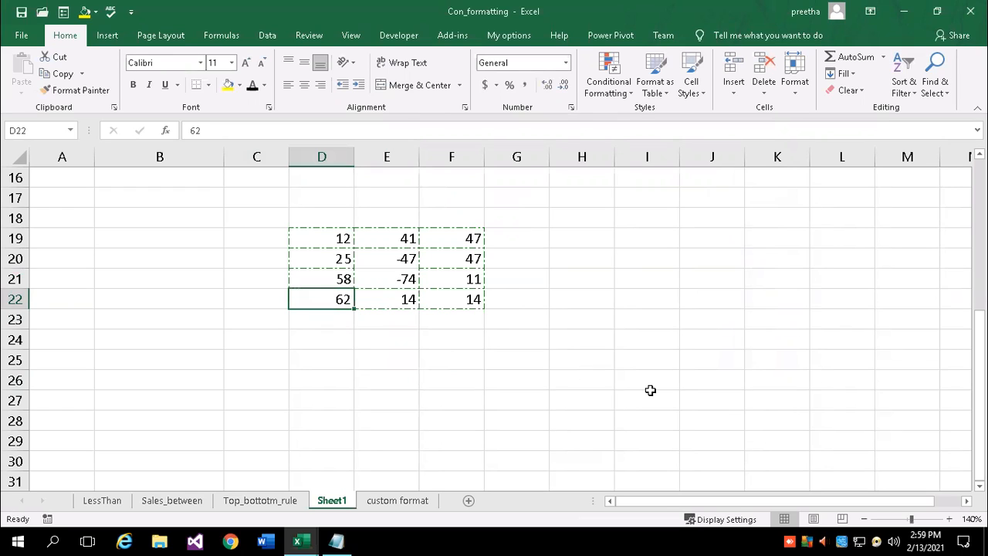
type("-77")
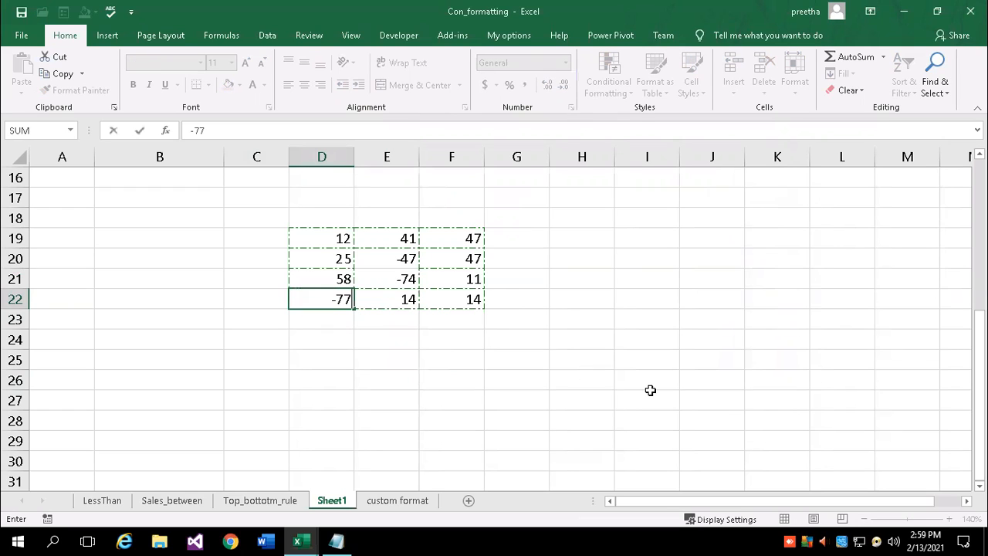
key("Return")
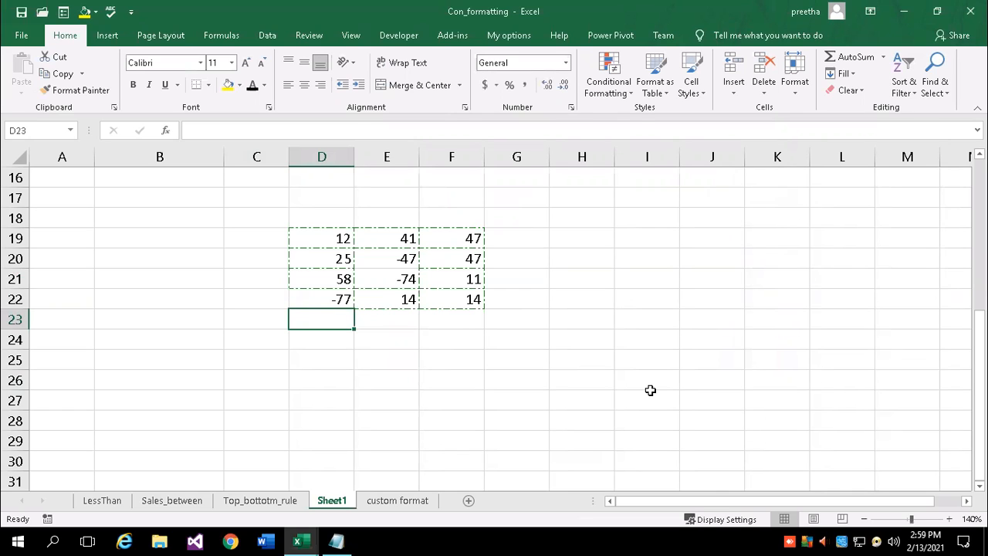
Type the heading 'Relational Operators' in cell D27
scroll(517, 468, "down", 2)
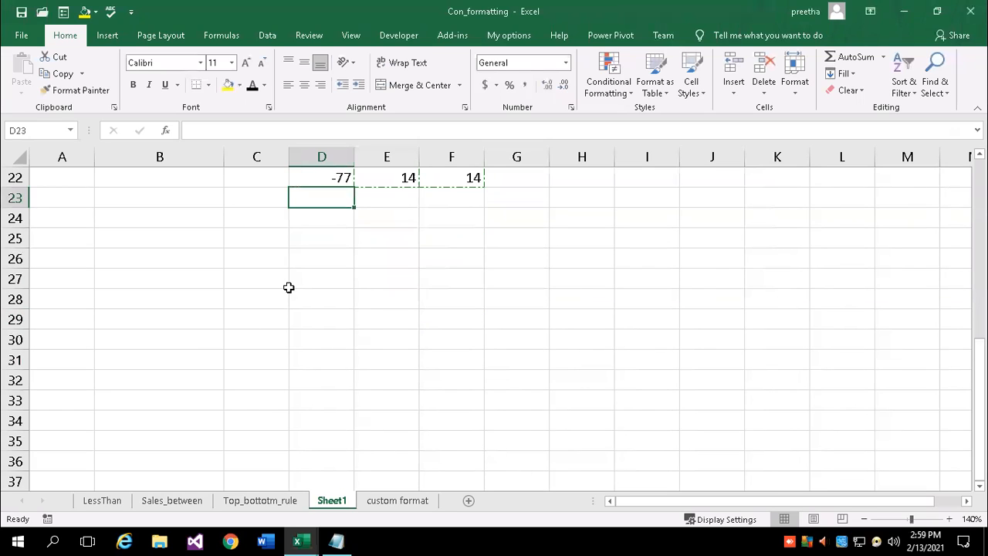
left_click(315, 278)
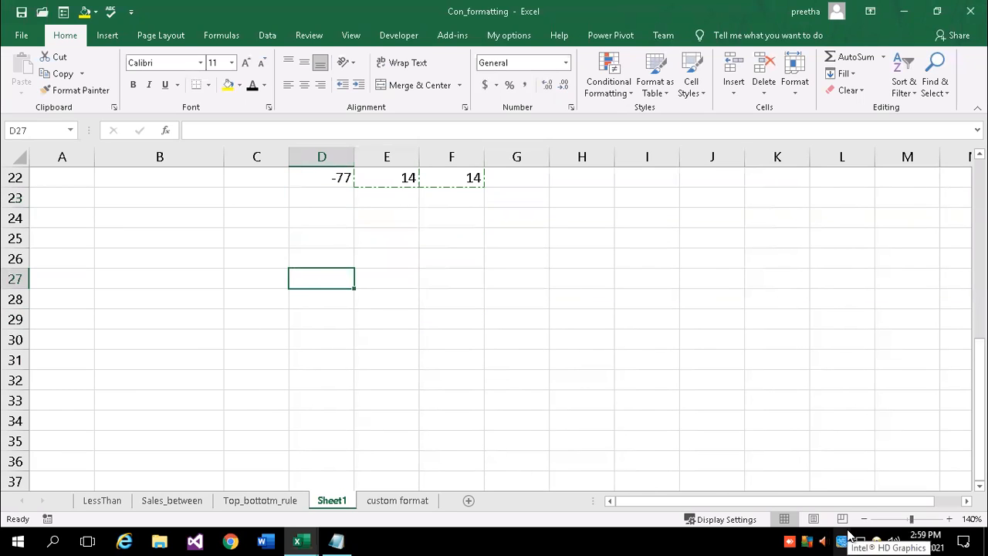
type("Relational")
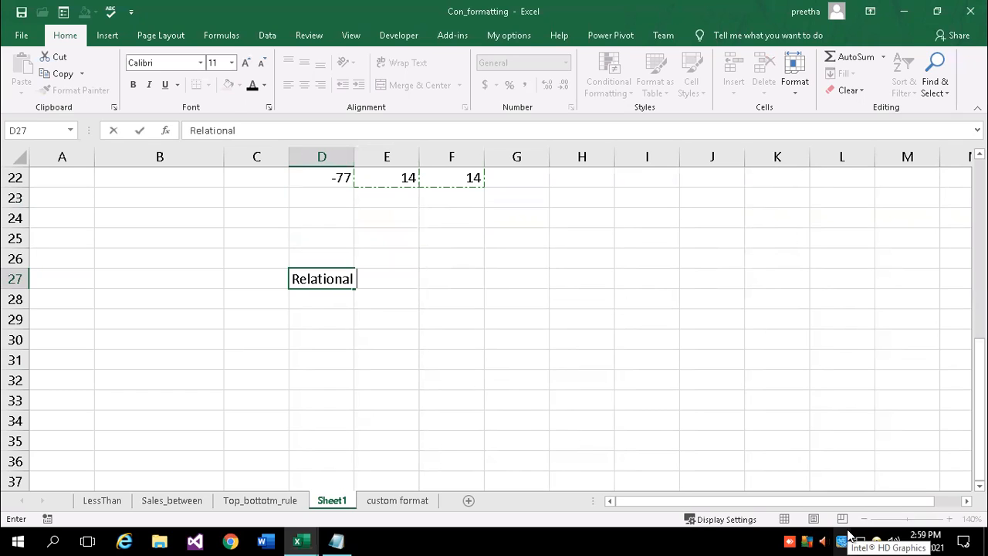
type("  Operato")
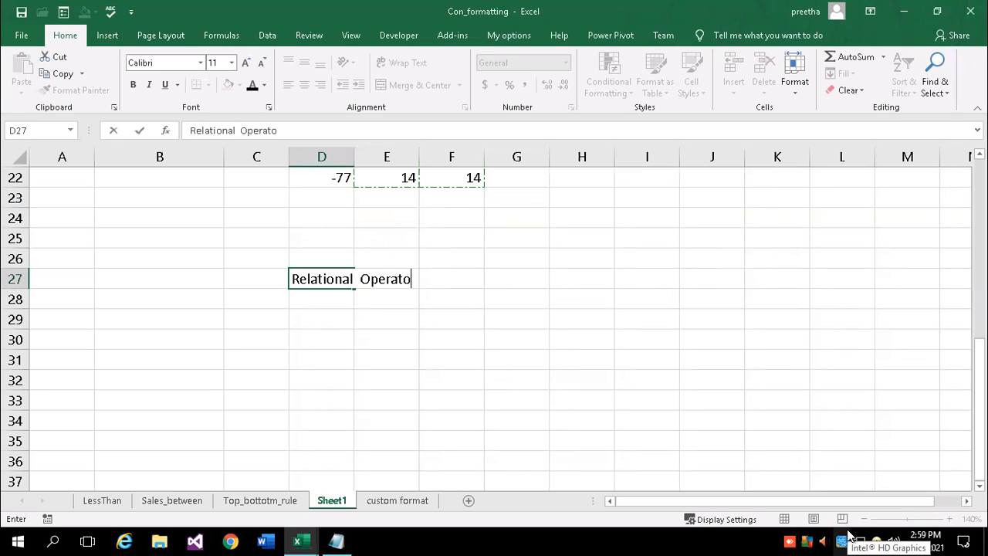
type("rs")
key("Return")
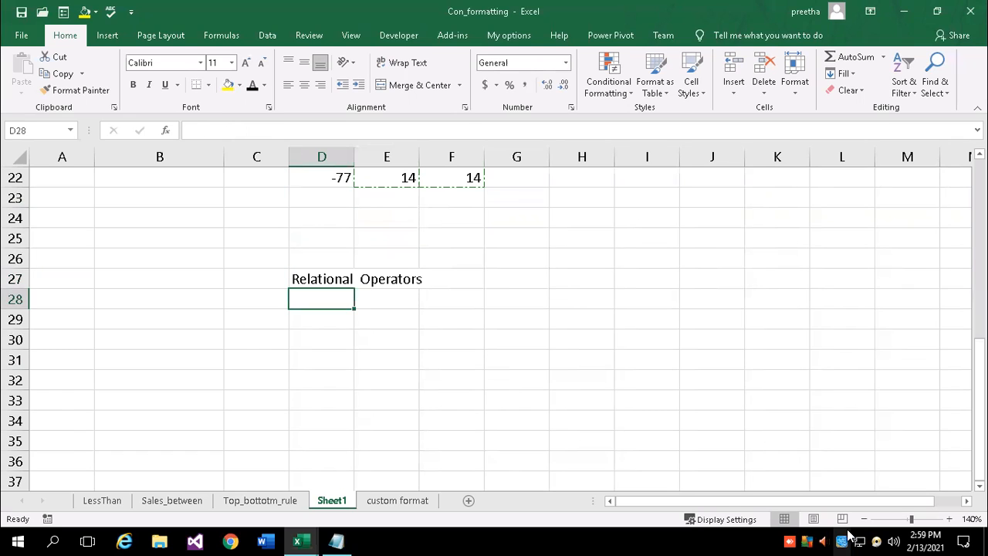
List >, >=, <, <=, <> and = in D28:D33, then select the list
type(">")
key("Return")
type(">=")
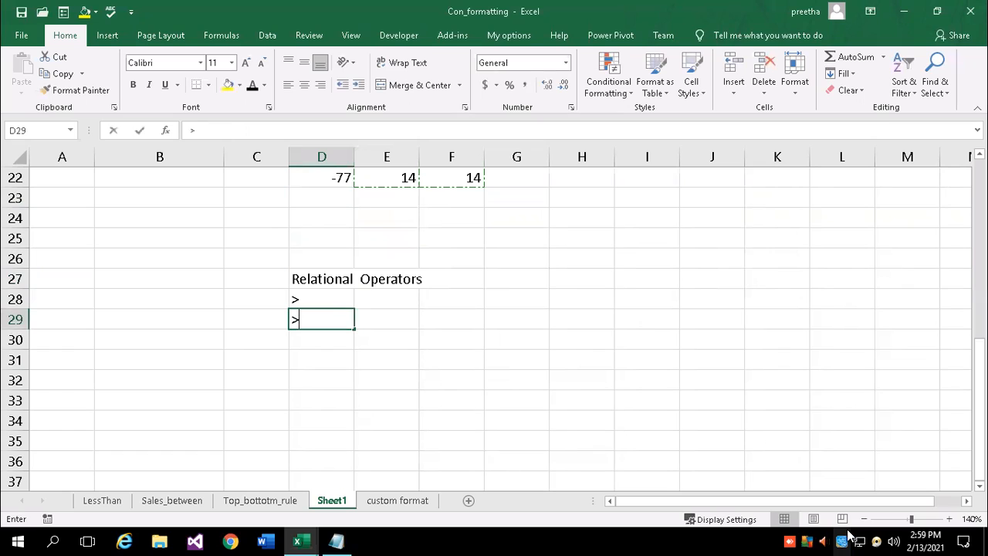
key("Return")
type("<")
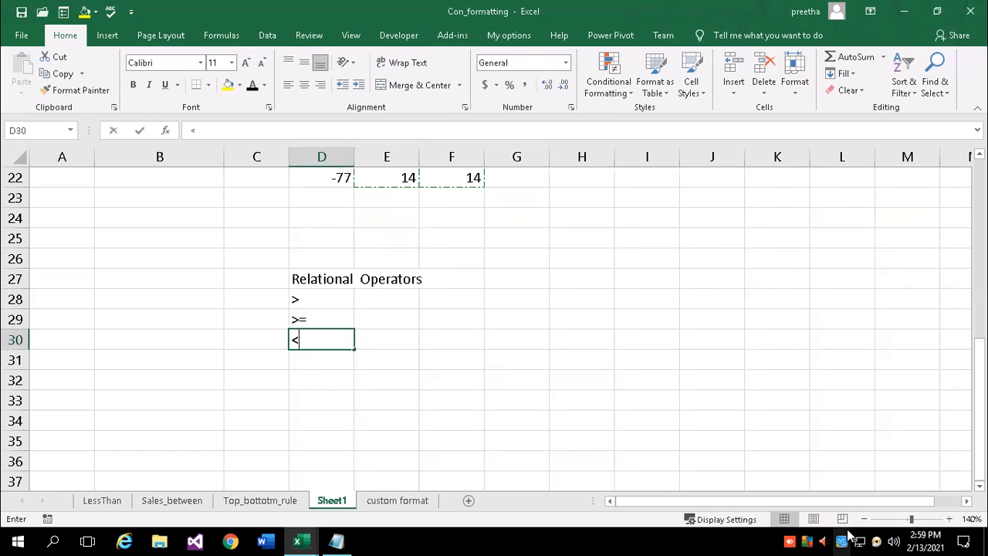
key("Return")
type("<=")
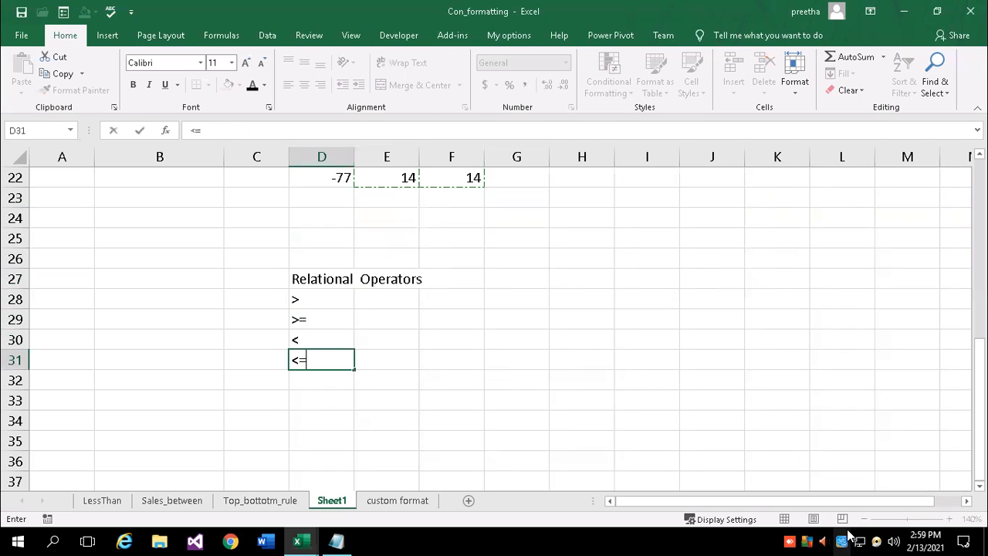
type("<")
key("BackSpace")
key("Return")
type("<>")
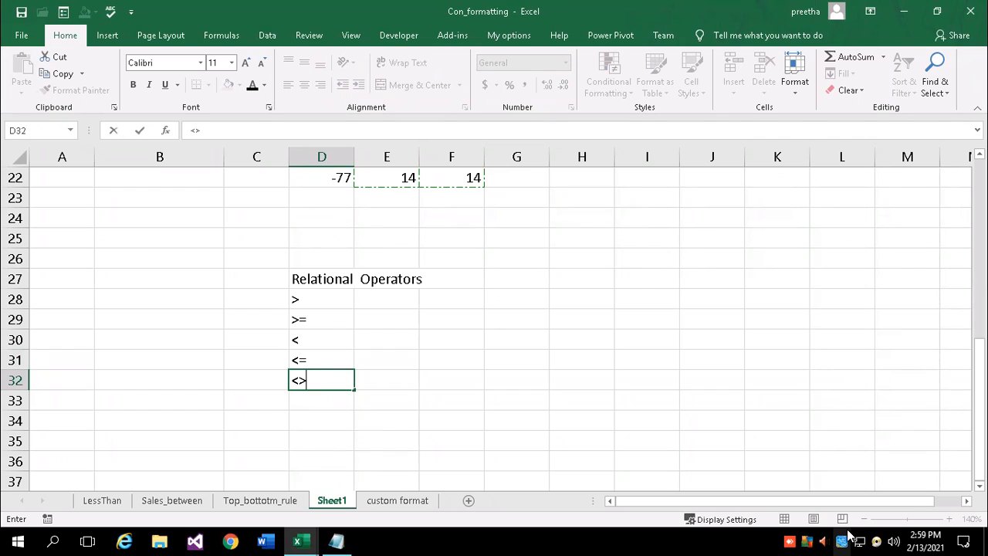
key("Return")
type("=")
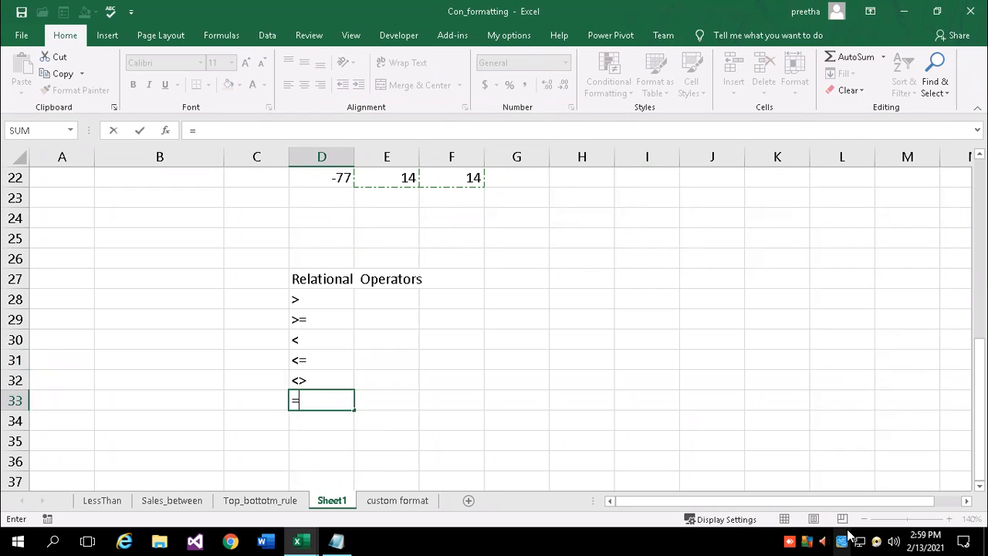
key("Return")
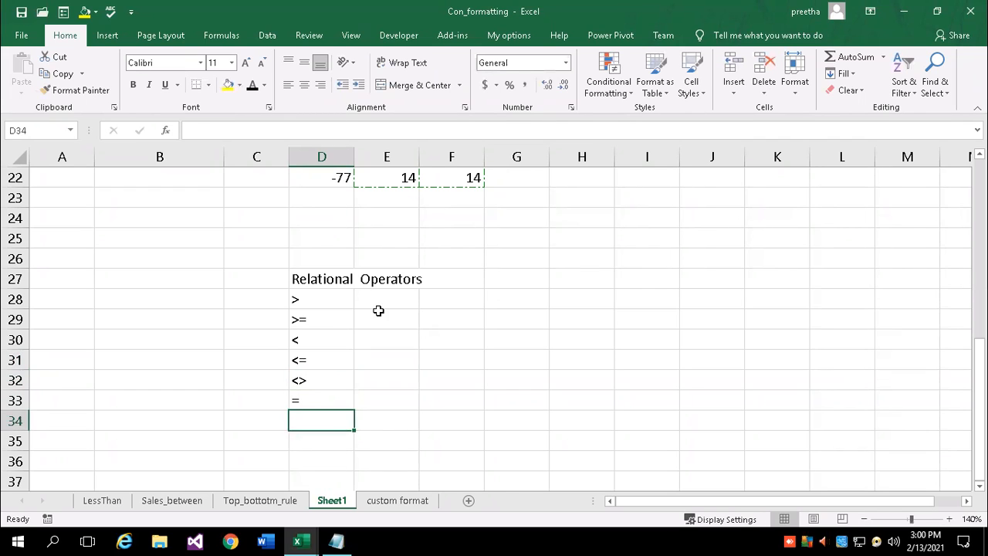
left_click_drag(315, 298, 322, 400)
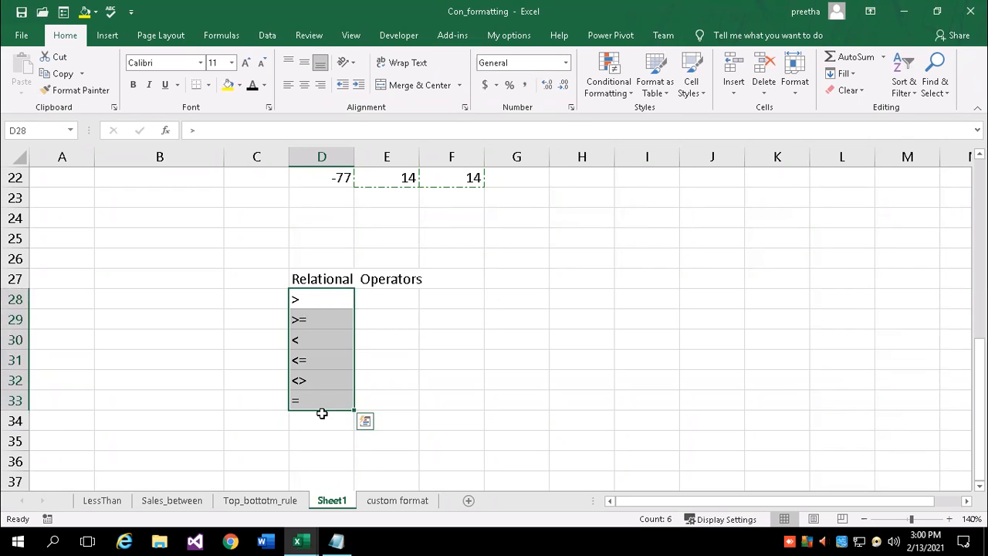
Select D19:F22 and open its =D19>0 rule for editing in the Rules Manager
scroll(458, 298, "up", 2)
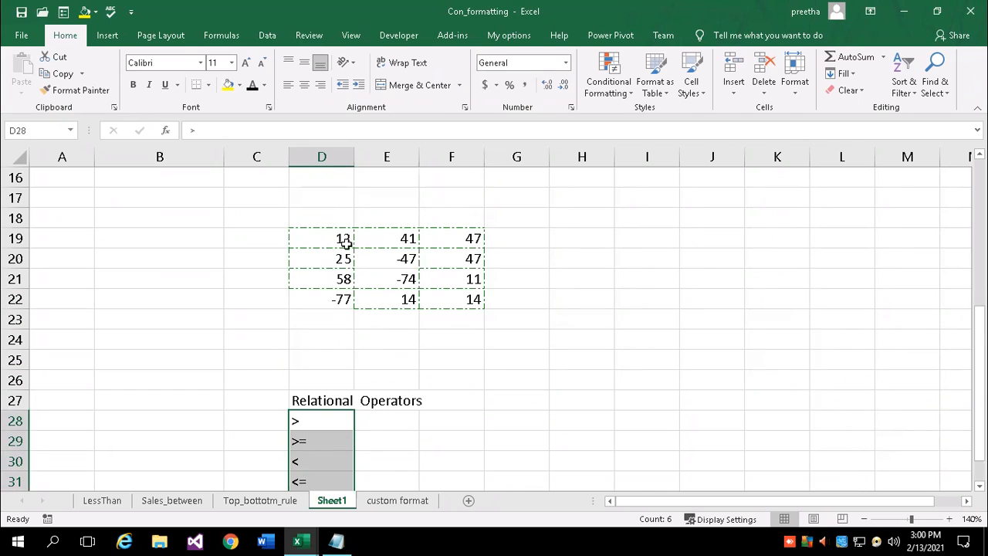
left_click(342, 242)
left_click_drag(368, 244, 456, 301)
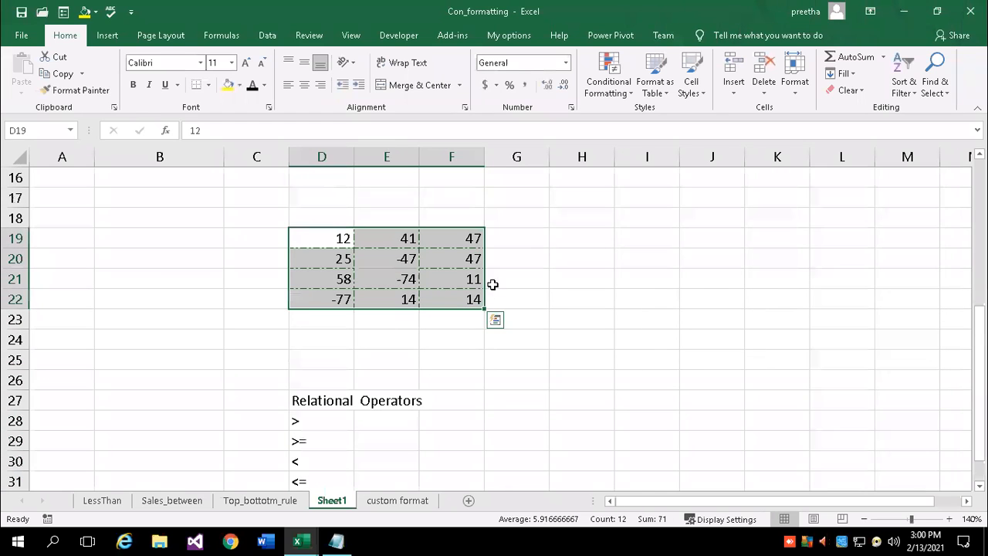
left_click(628, 93)
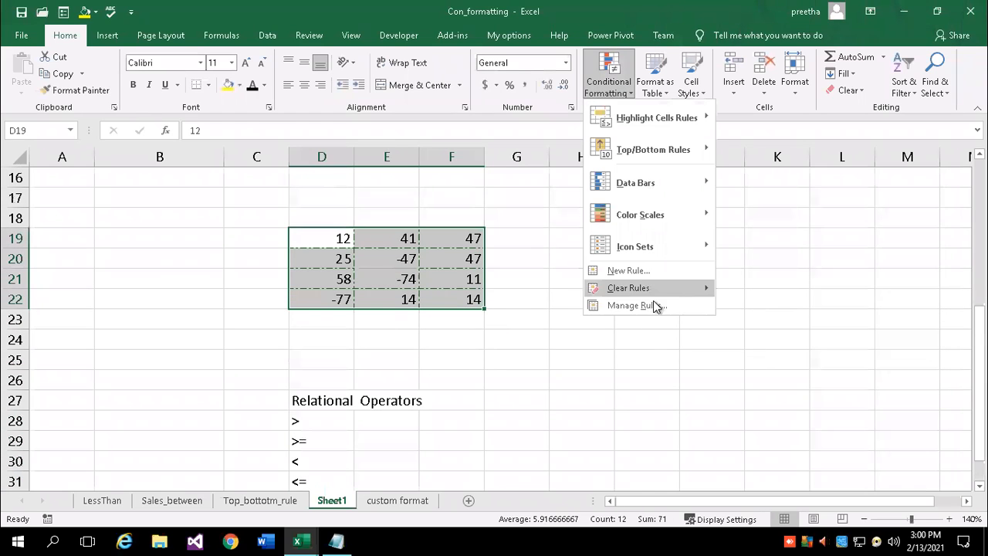
left_click(634, 303)
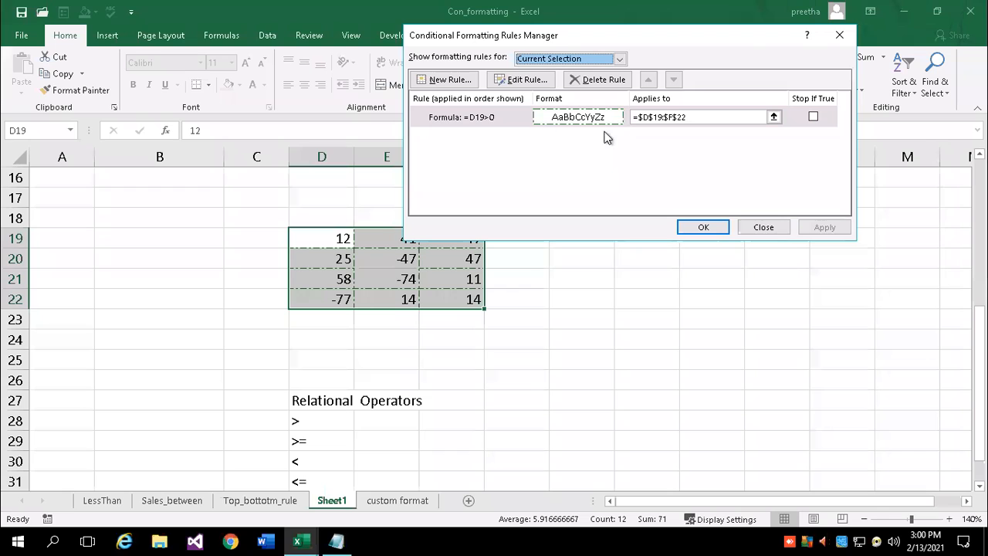
left_click(536, 83)
Set the rule's border to None and fill to dark brown, then apply it to D19:F22
left_click(704, 224)
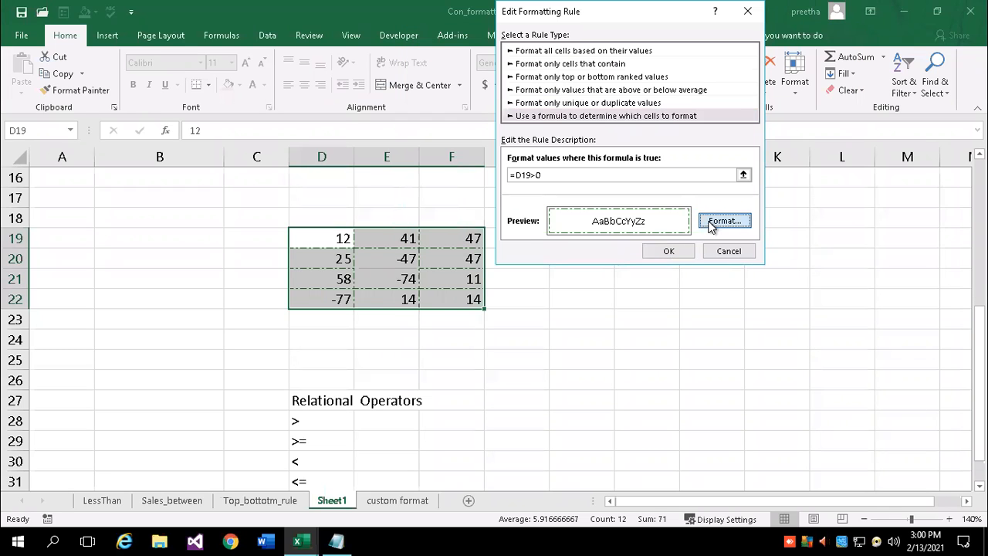
left_click(505, 83)
left_click(601, 77)
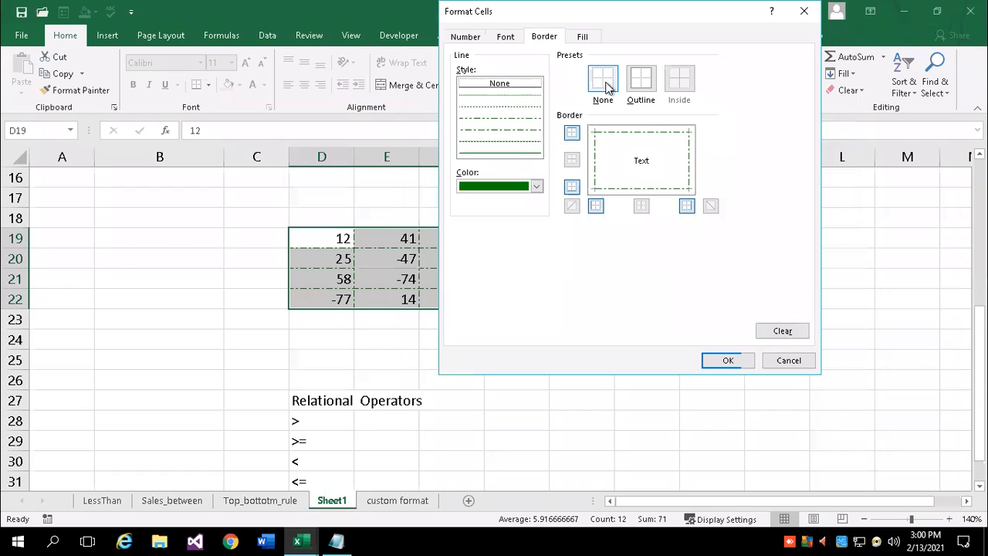
left_click(586, 43)
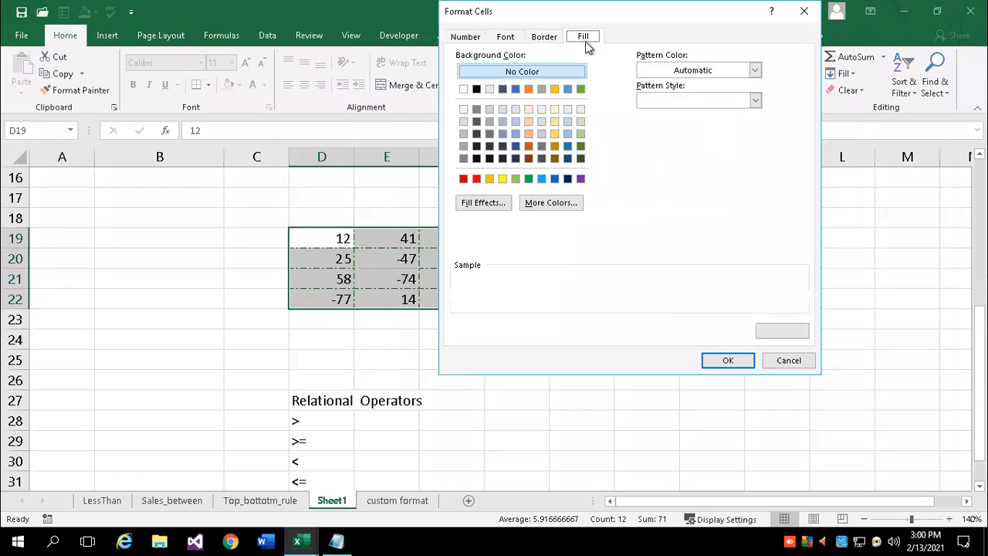
left_click(580, 134)
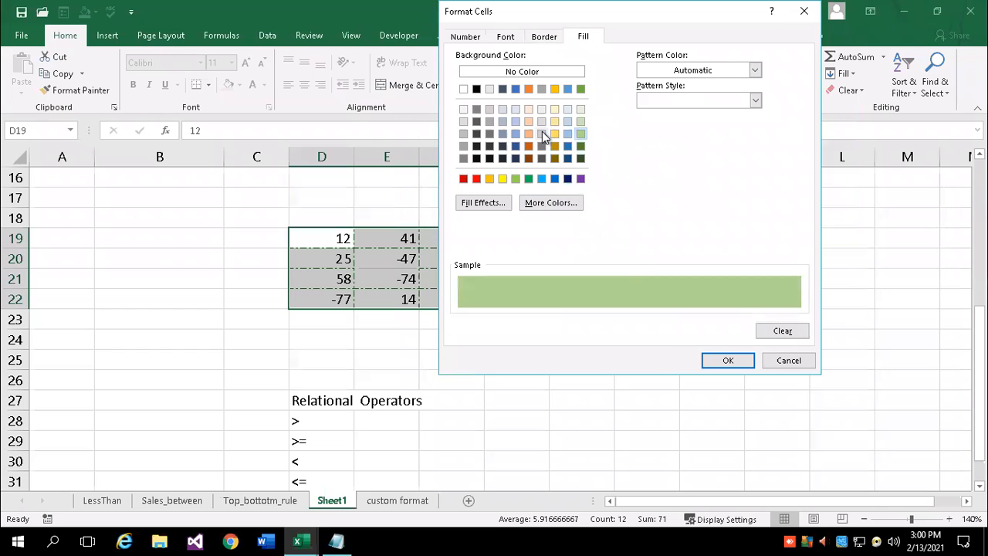
left_click(554, 158)
left_click(728, 360)
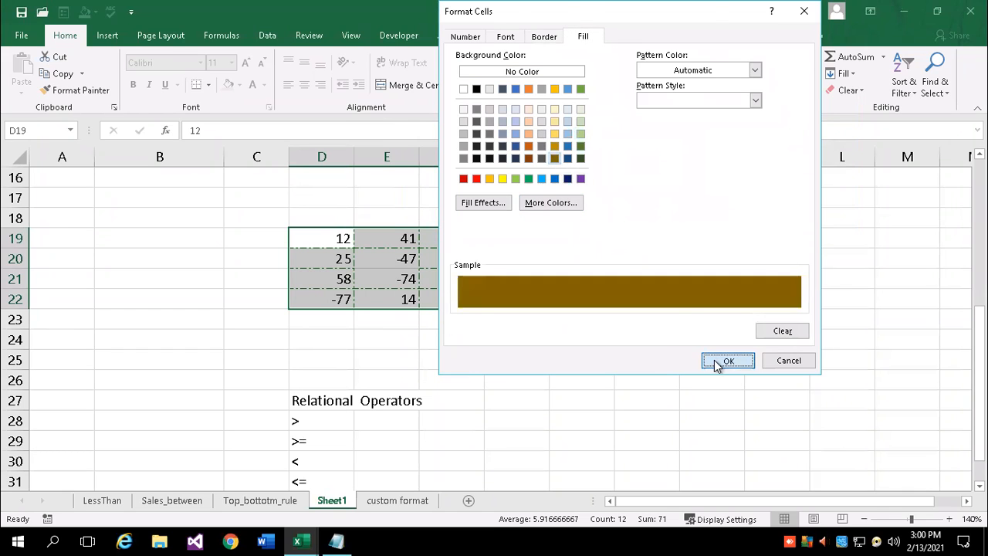
left_click(670, 254)
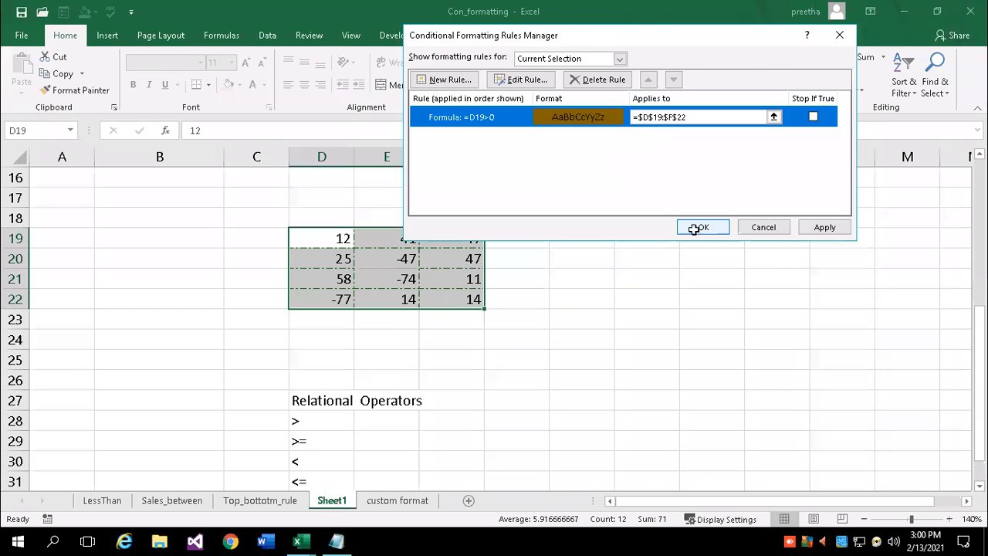
left_click(700, 230)
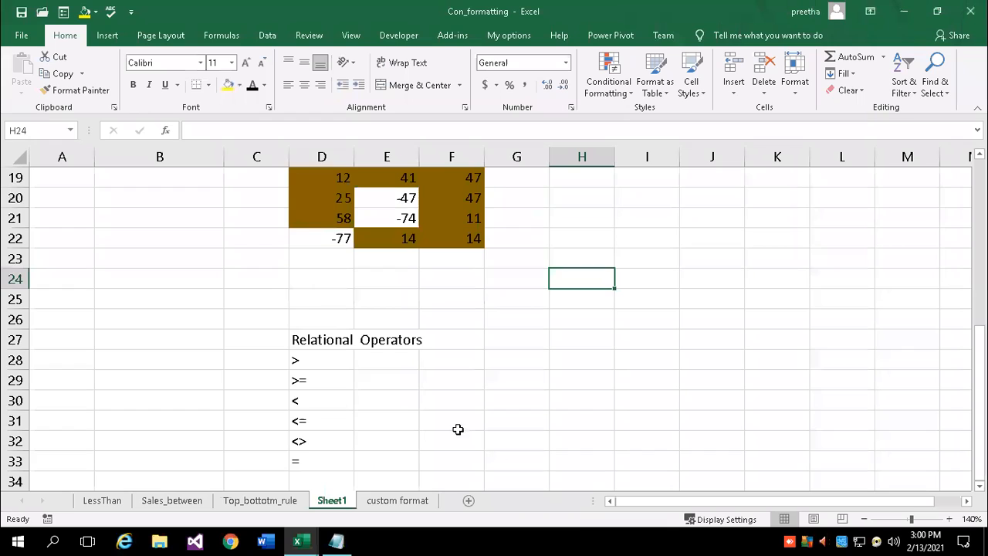
scroll(459, 429, "down", 1)
left_click(325, 298)
Enter the test value 12 in B24
left_click_drag(321, 319, 320, 396)
left_click(500, 315)
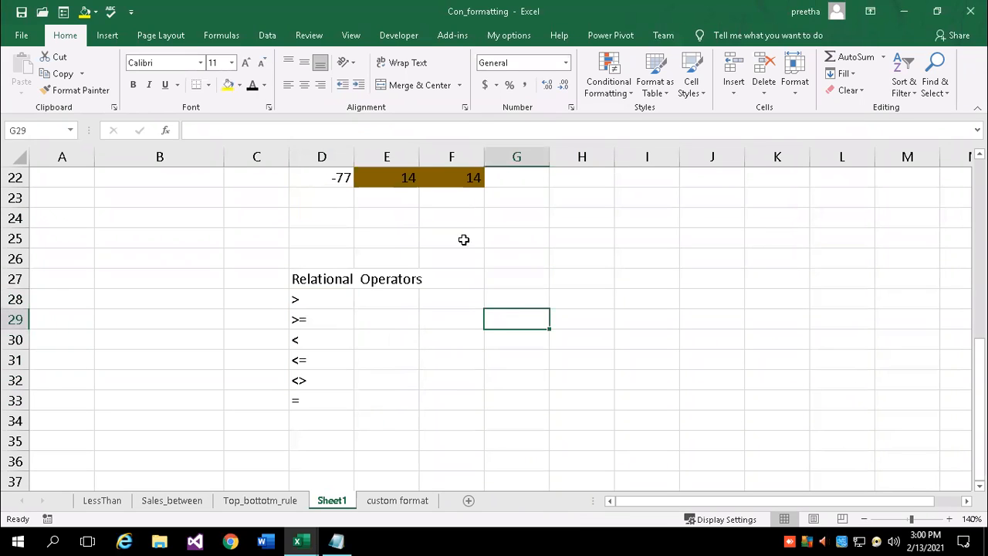
left_click(133, 226)
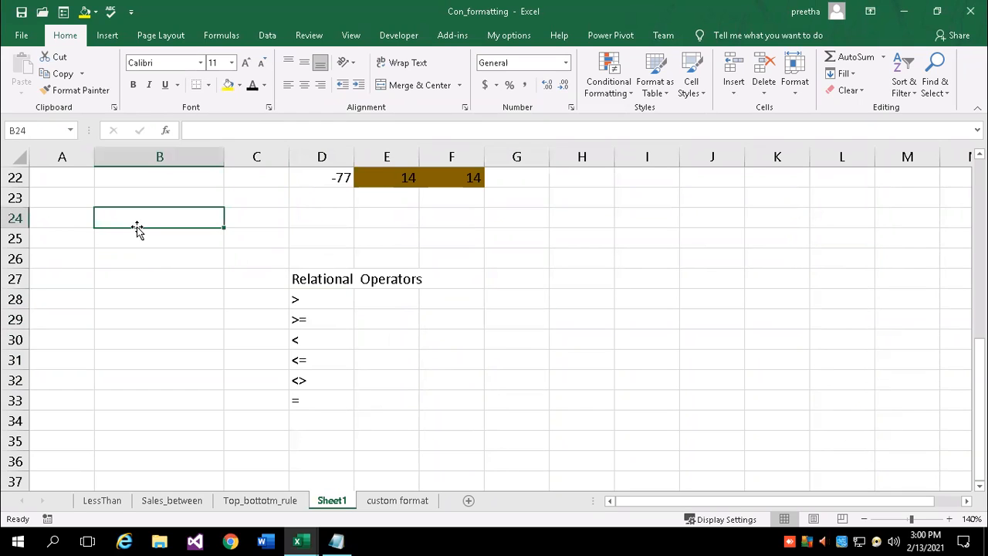
type("12")
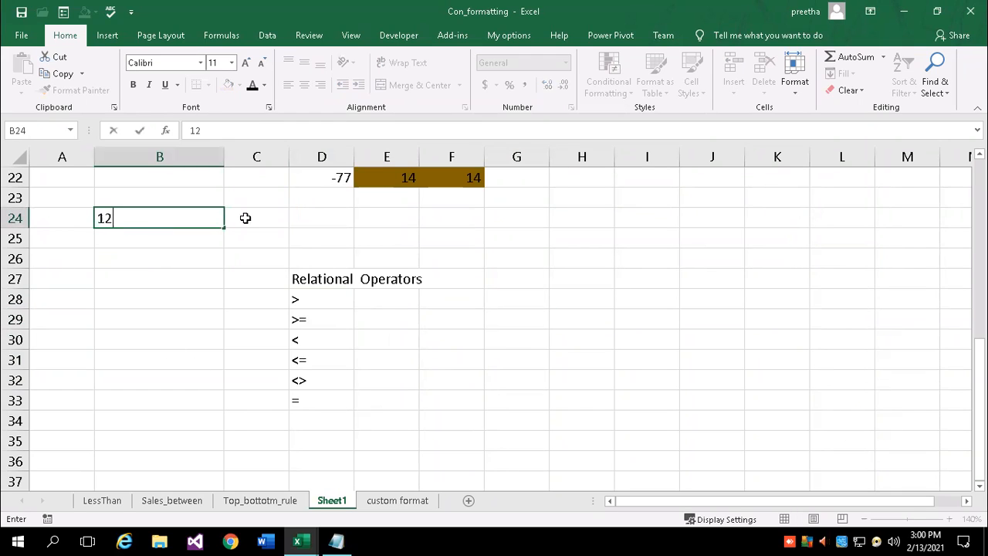
key("Tab")
Enter =B24>50 in C24 so it returns FALSE
type("=")
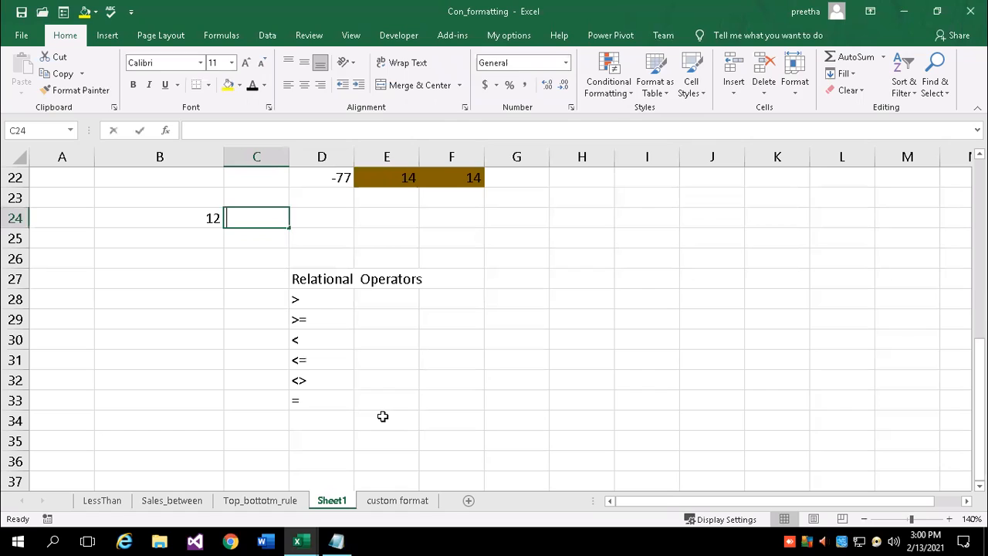
left_click(207, 216)
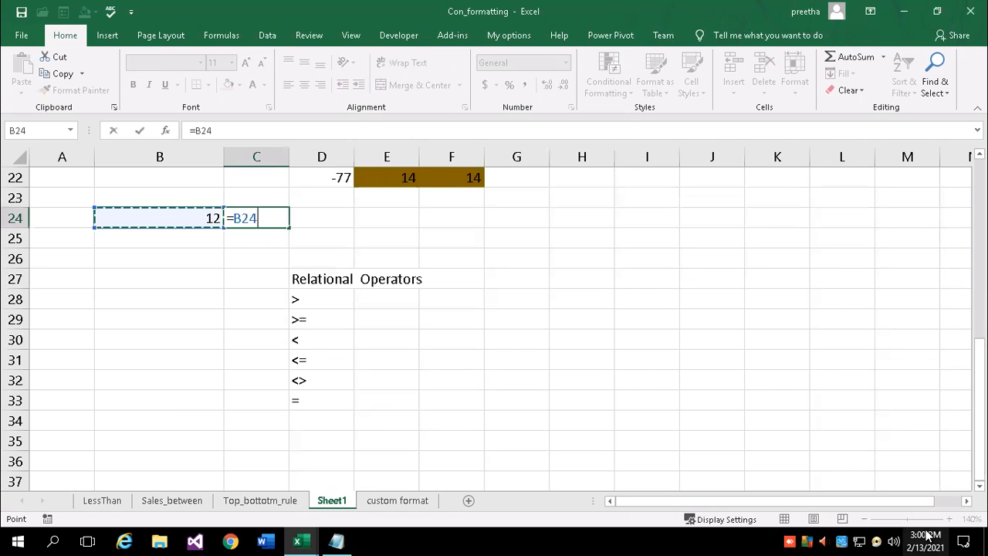
type(">50")
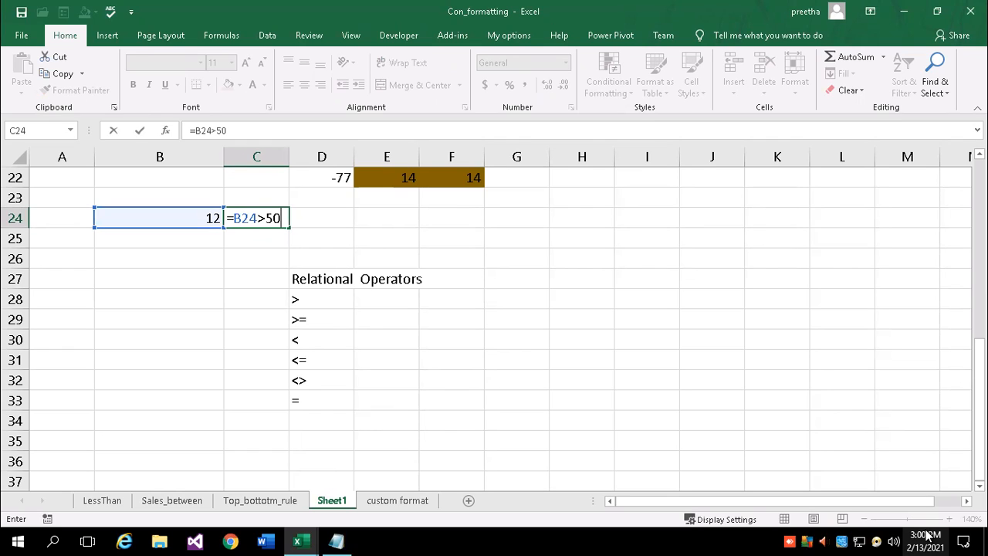
key("Return")
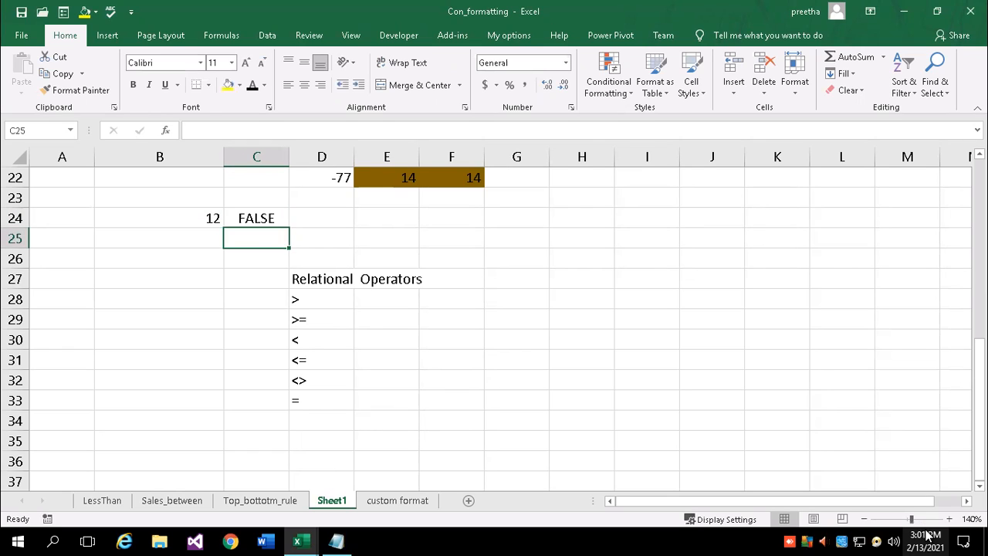
key("Up")
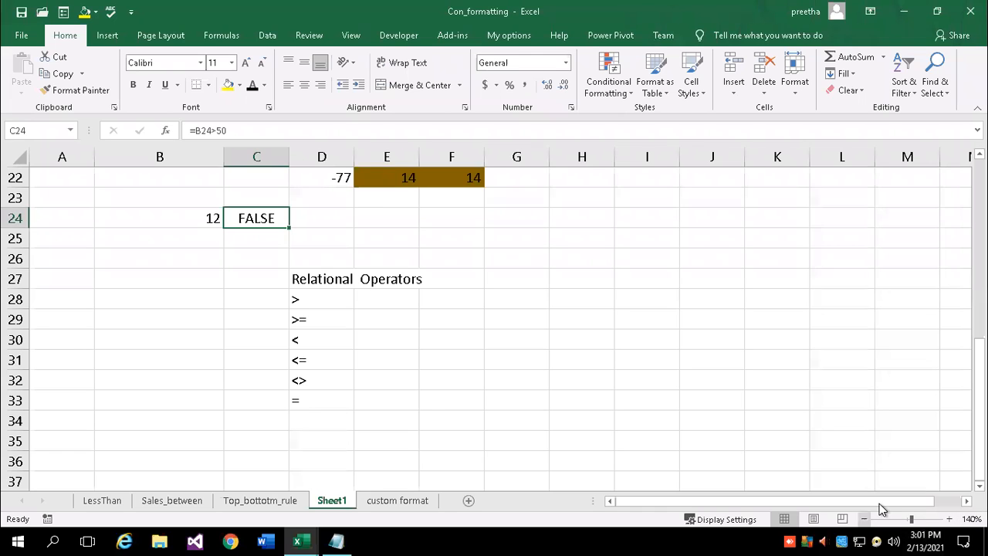
scroll(543, 286, "up", 7)
Select the number grid E4:G9
left_click(646, 376)
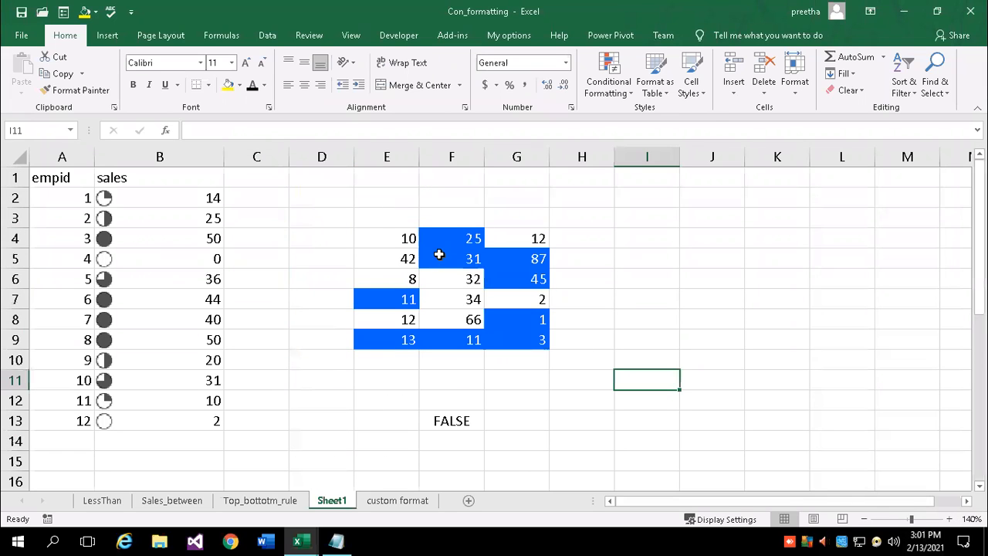
left_click(369, 233)
left_click_drag(487, 258, 528, 342)
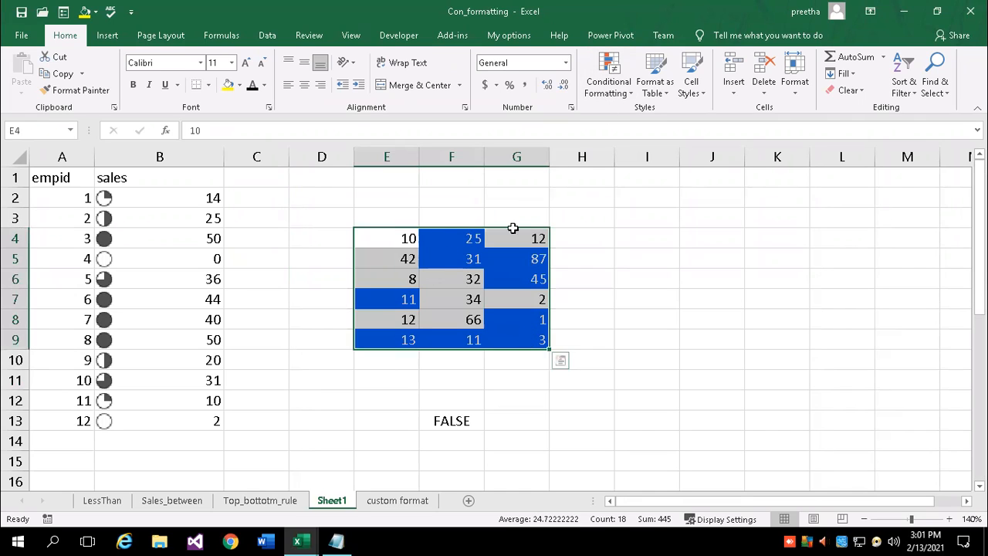
Review the =ISODD(E4) rule in the Rules Manager without changes, then go to the LessThan sheet
left_click(631, 95)
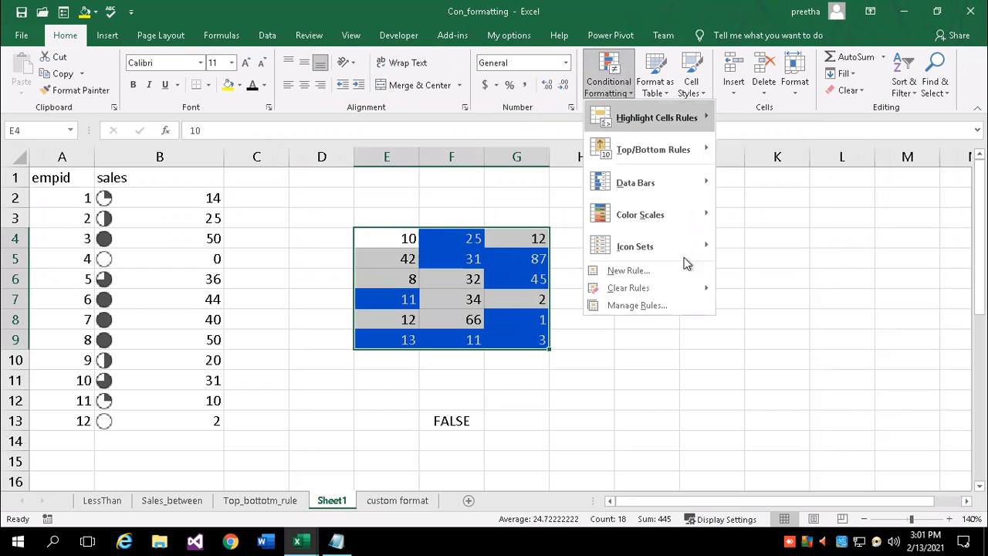
left_click(644, 307)
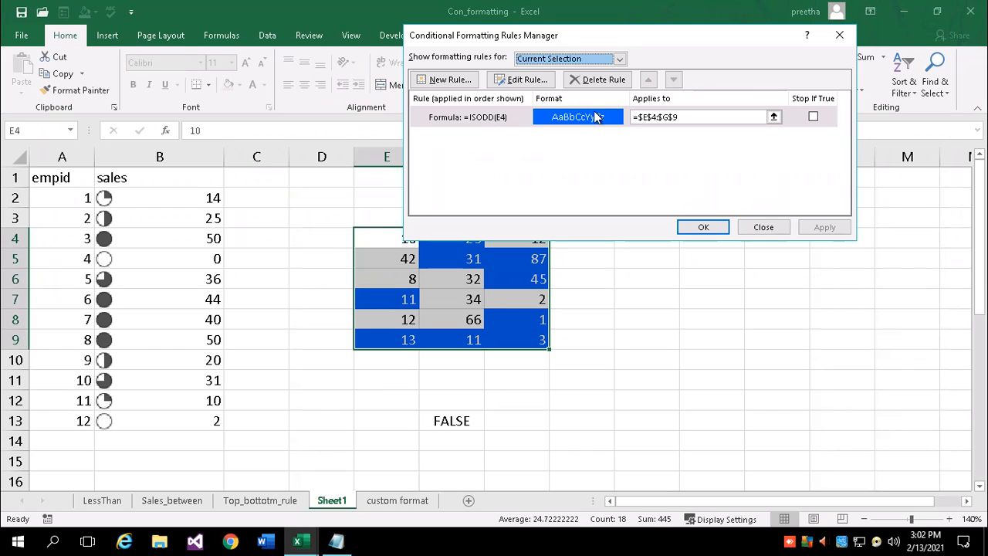
left_click(698, 225)
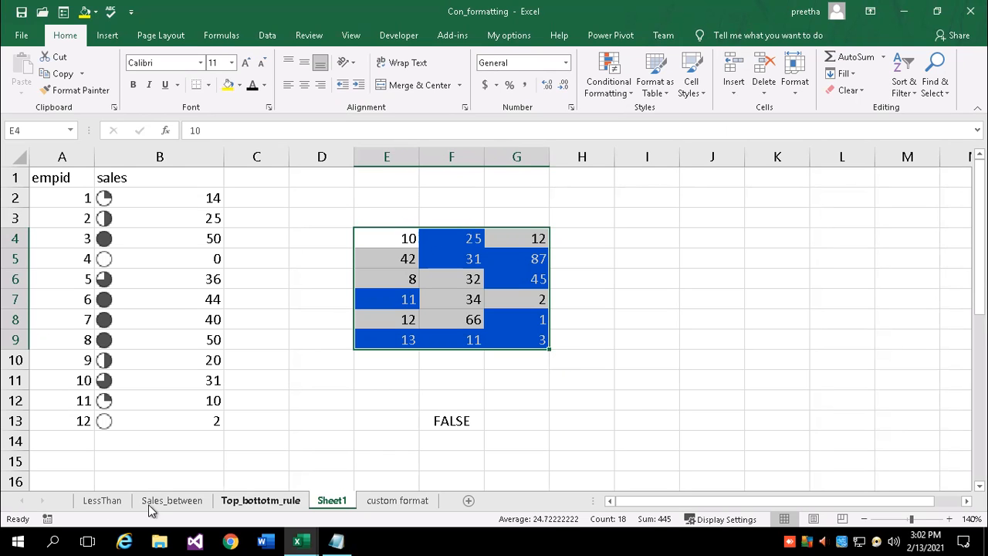
left_click(106, 502)
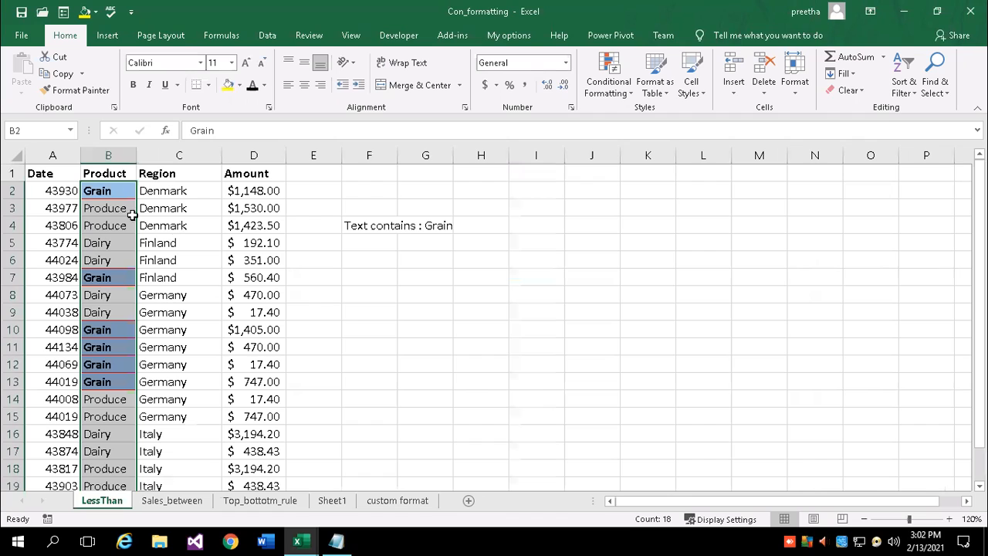
Browse the Sales_between sheet, then finish on the Top_bottomtm_rule sheet's criteria notes
left_click(347, 309)
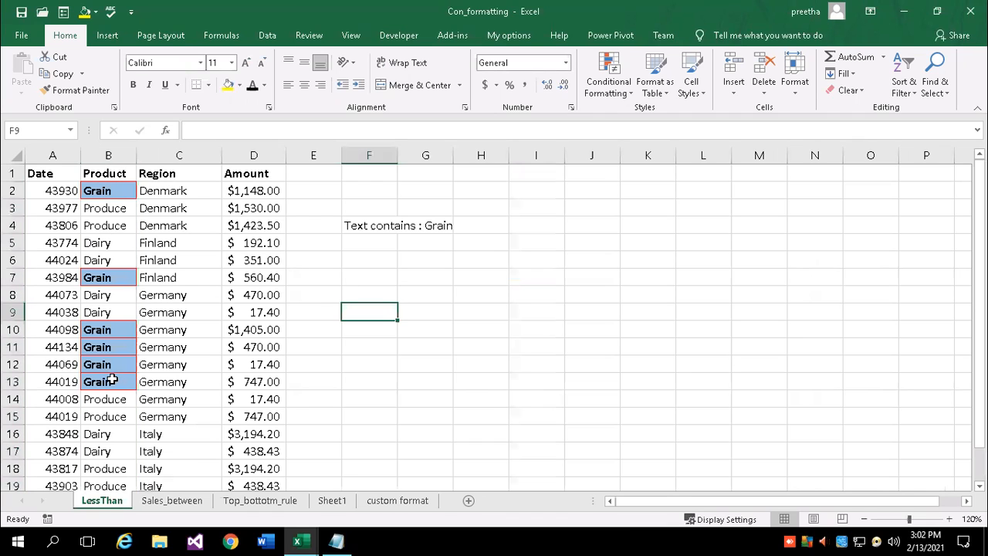
left_click(168, 501)
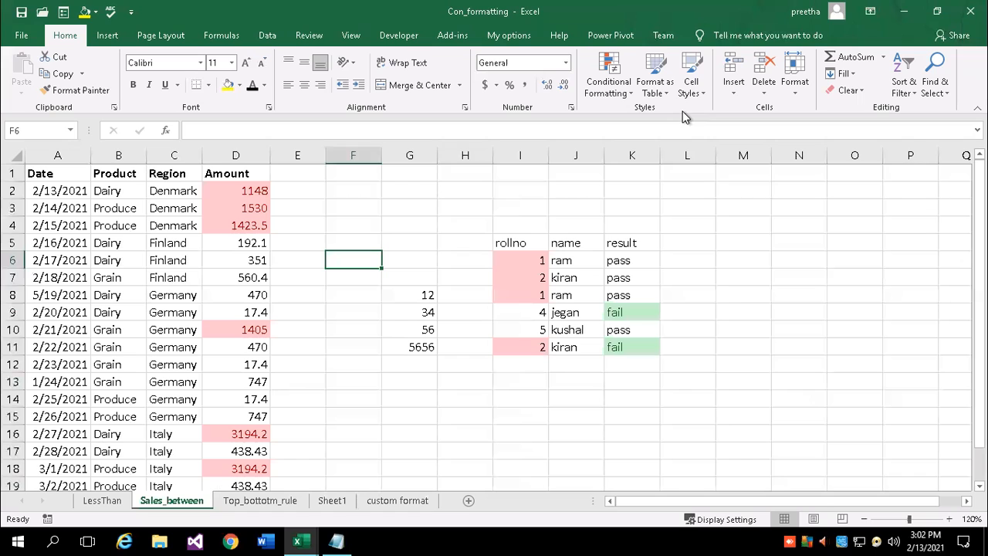
left_click(360, 360)
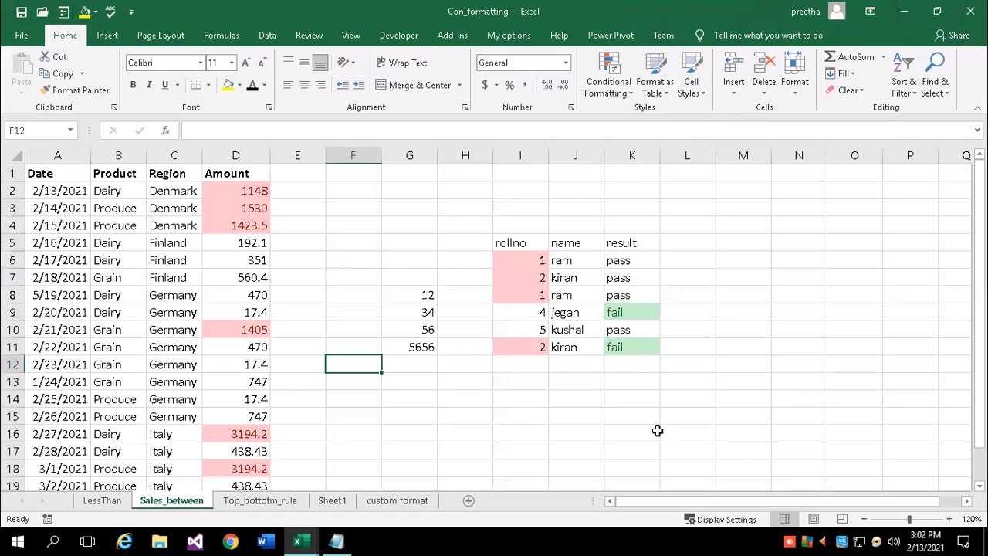
left_click(270, 500)
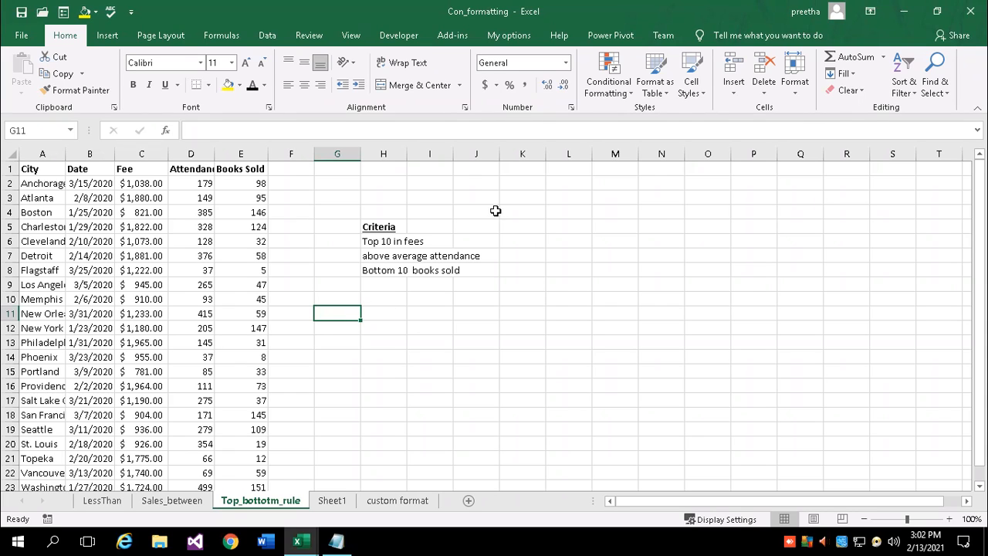
left_click(631, 102)
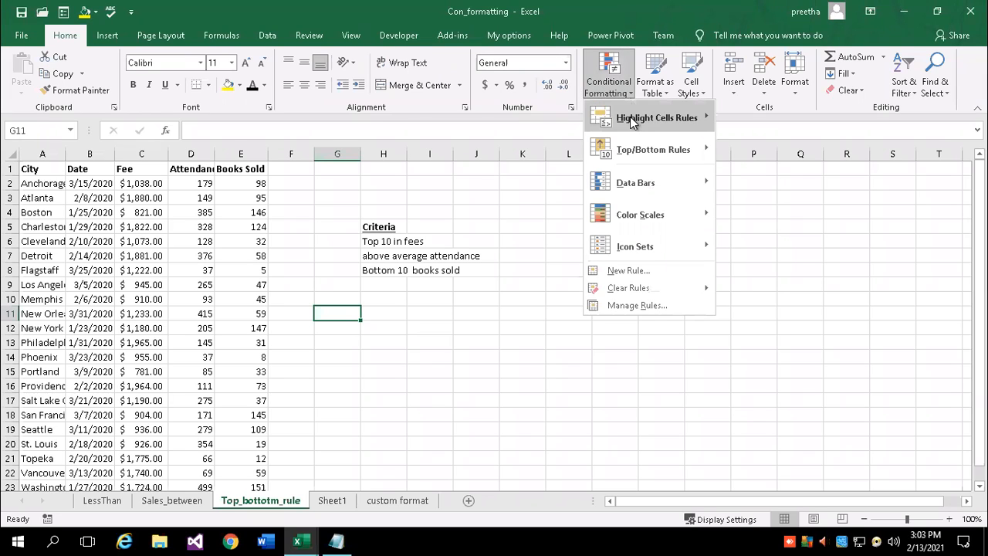
mouse_move(631, 121)
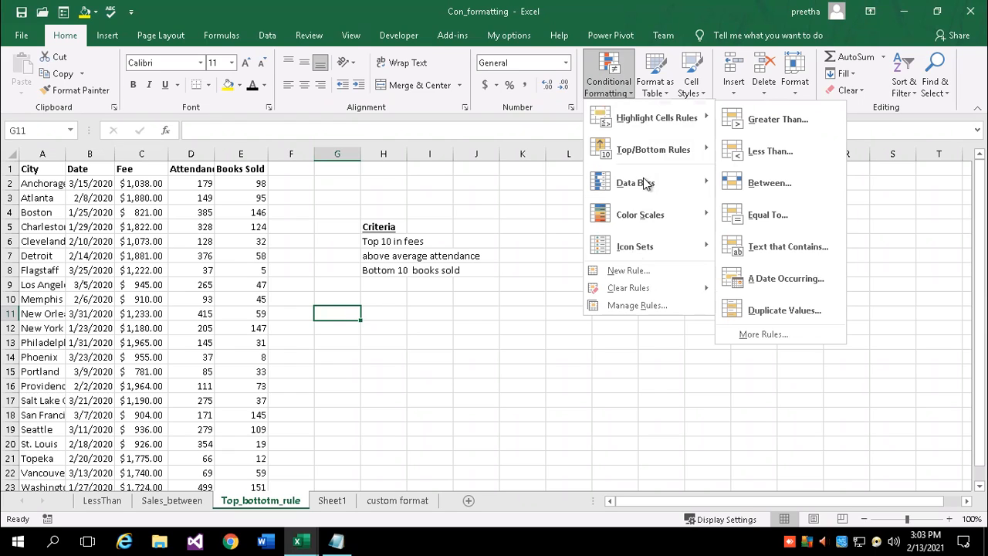
left_click(613, 269)
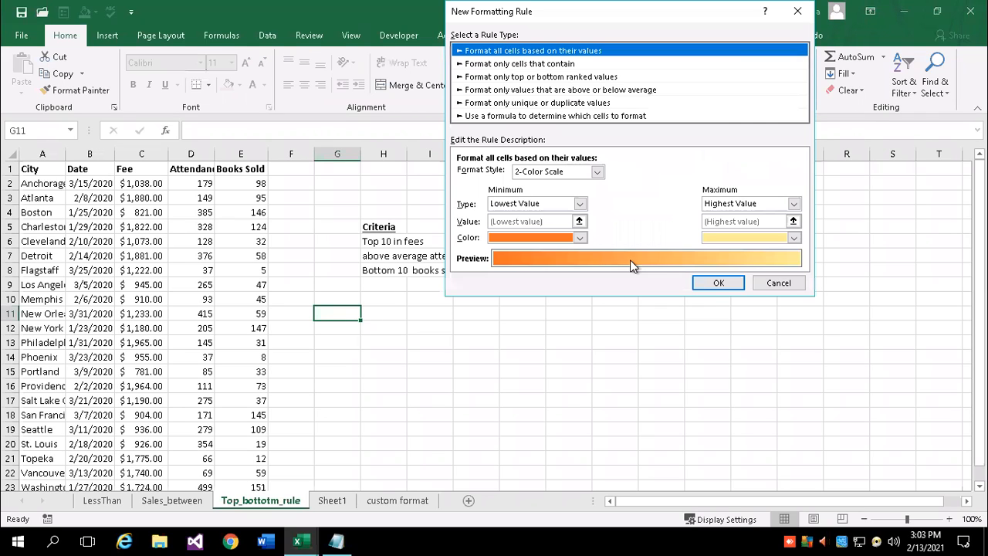
left_click(505, 116)
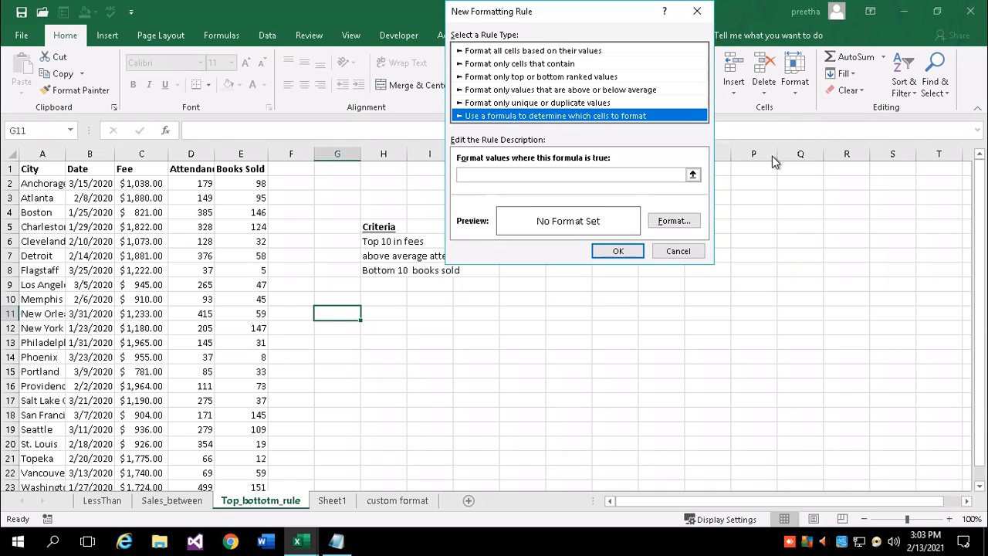
left_click(690, 250)
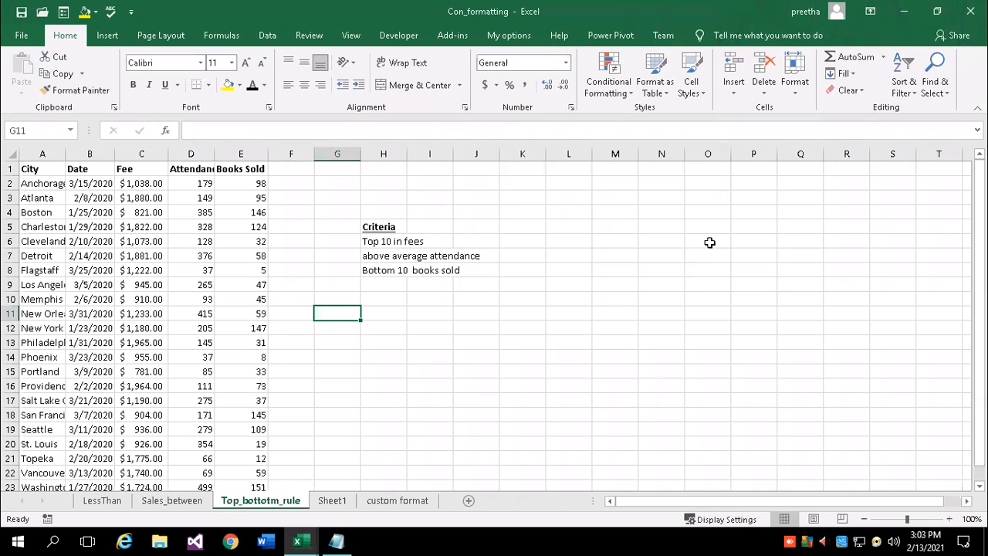